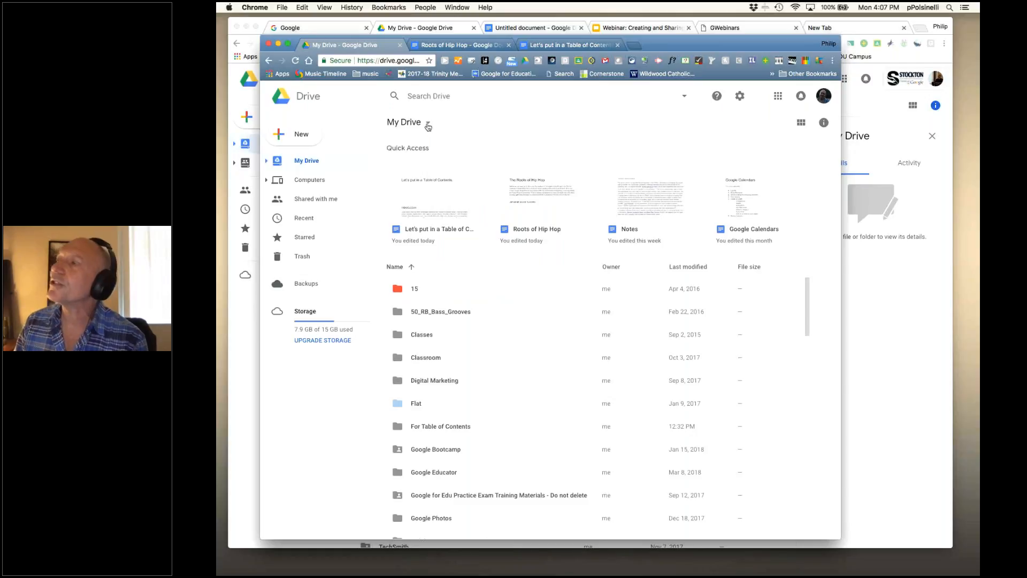
- Open and dismiss the Drive search filters, then move and enlarge the Drive window
click(412, 95)
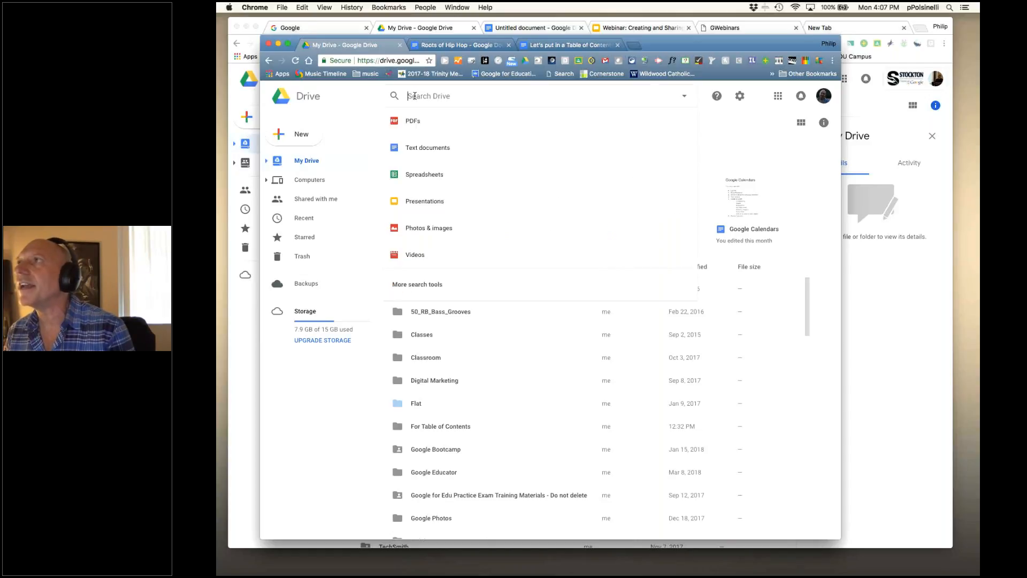
click(728, 121)
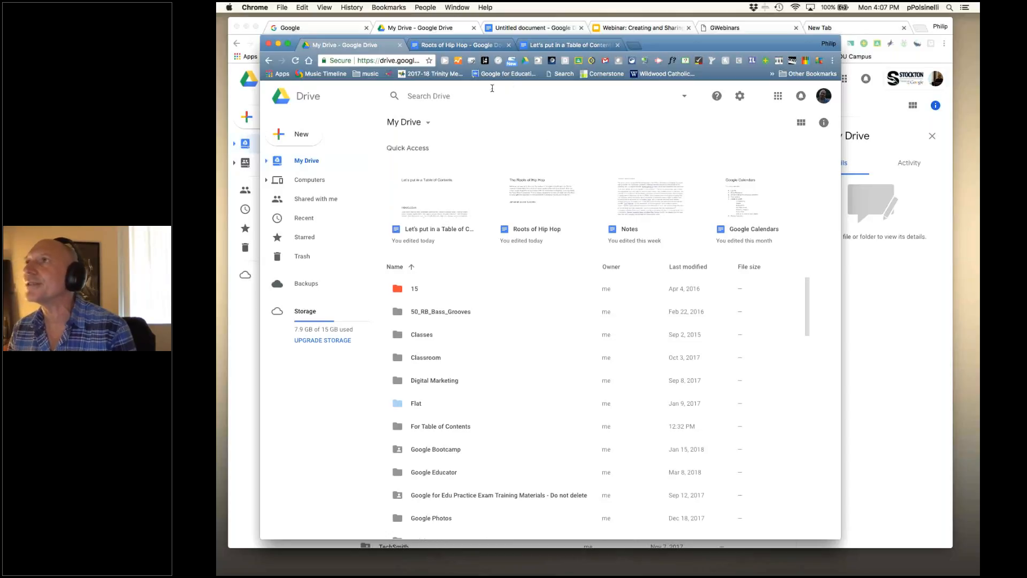
drag(674, 46, 646, 30)
drag(803, 521, 919, 536)
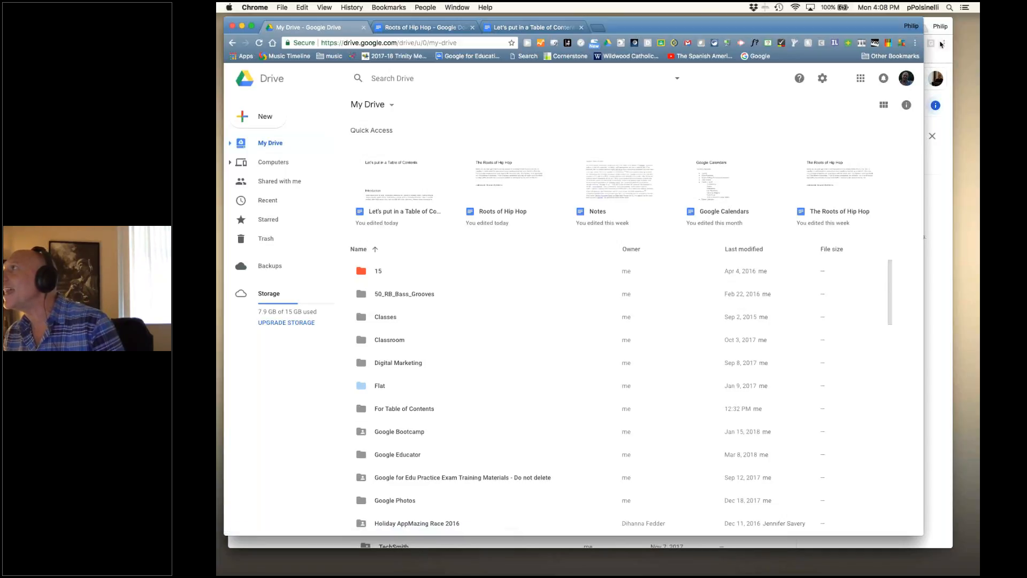
- Rearrange the two browser windows and open a new blank tab beside My Drive
click(935, 22)
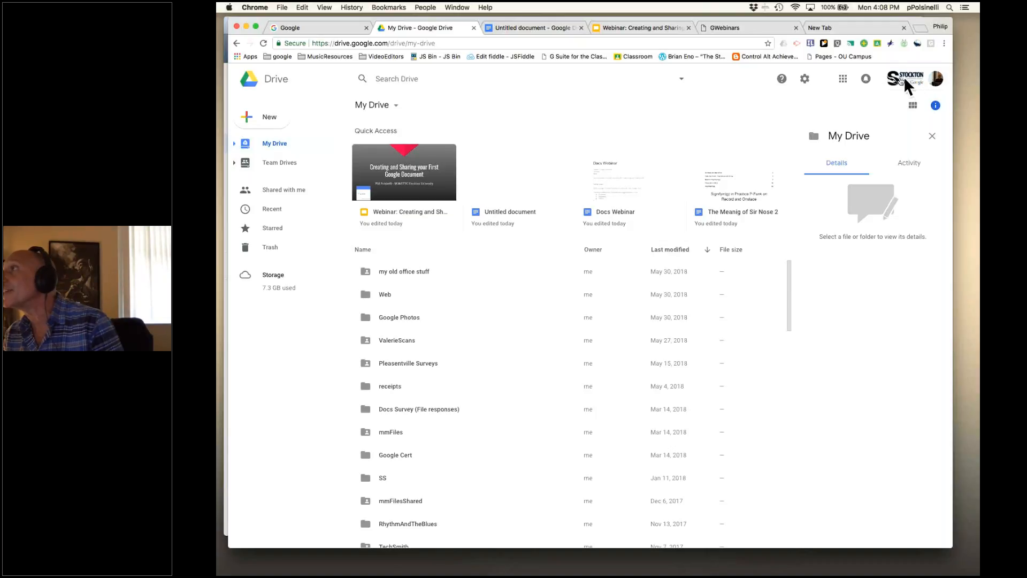
drag(919, 23, 931, 37)
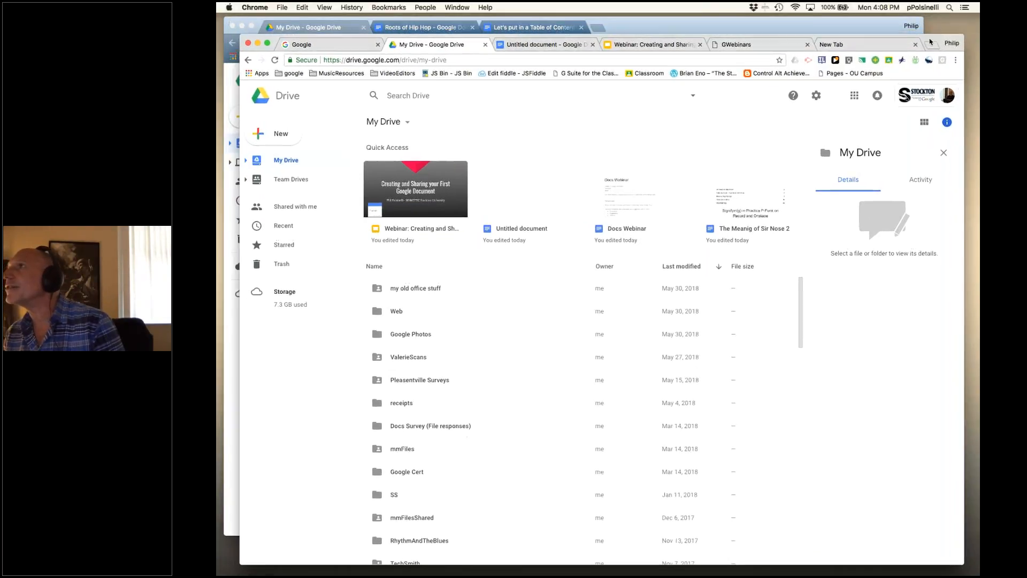
click(860, 26)
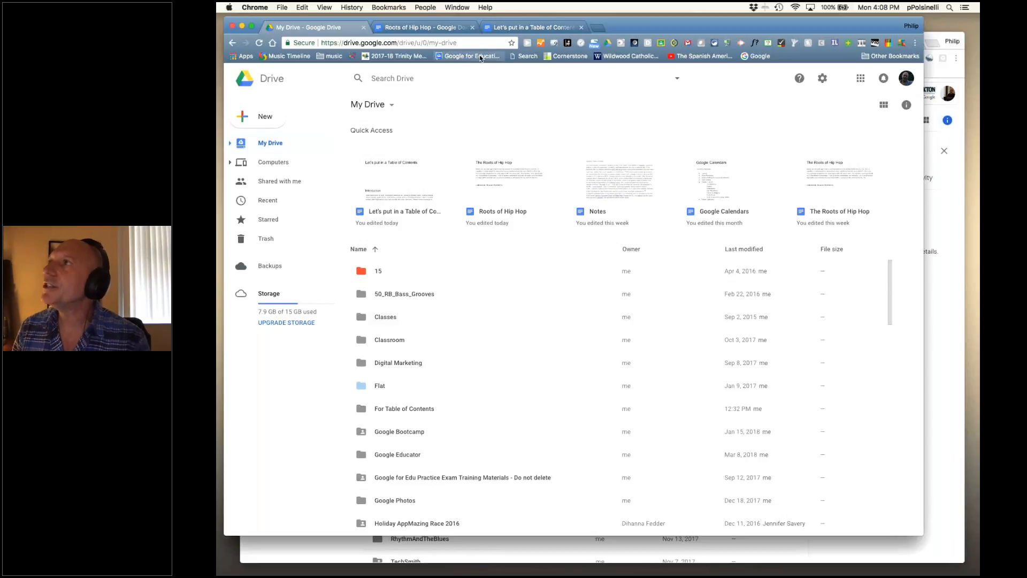
click(597, 29)
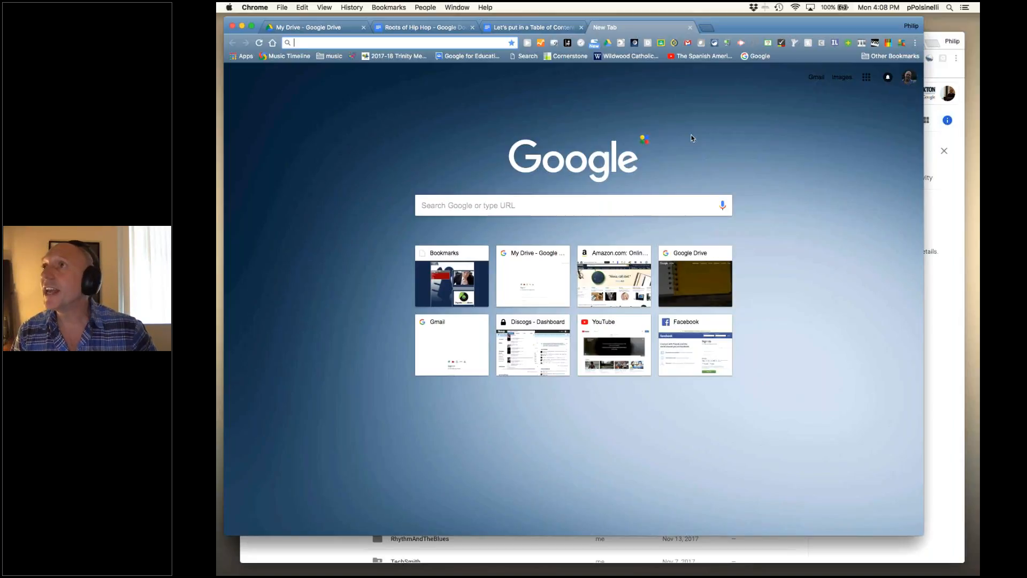
- Open the suggested Notes document by entering 'docs.' in the address bar
text(docs)
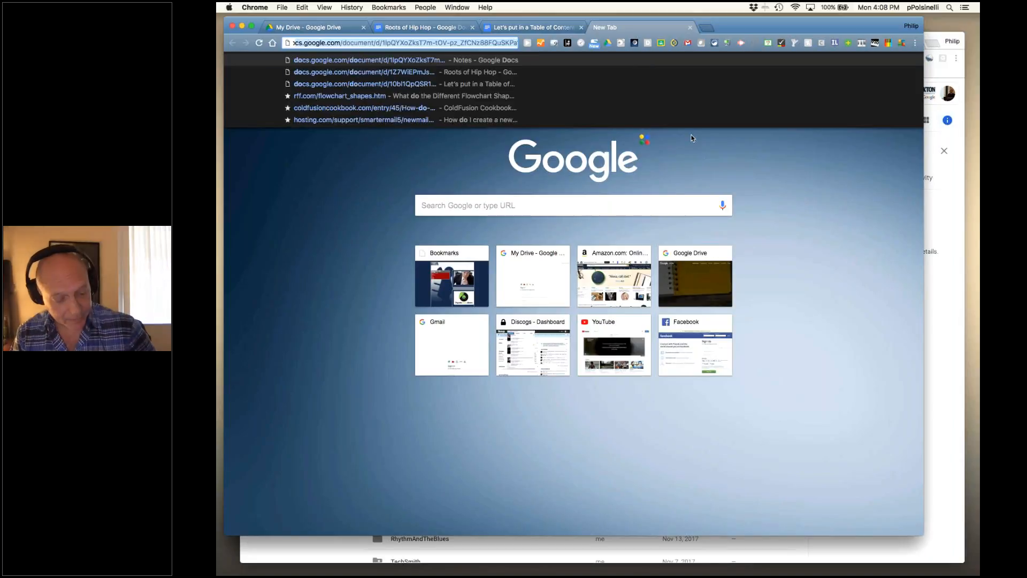
text(.)
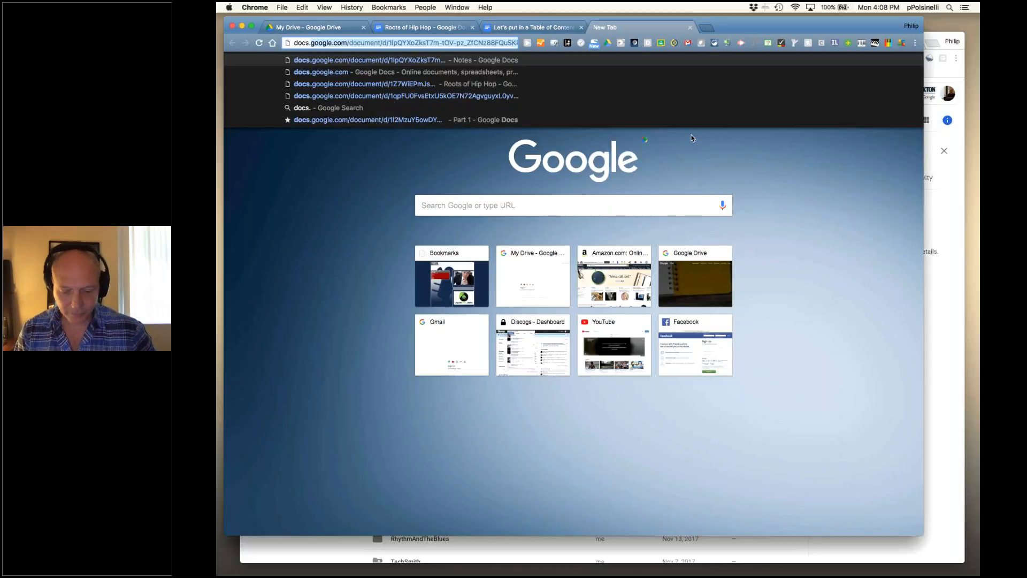
key(Return)
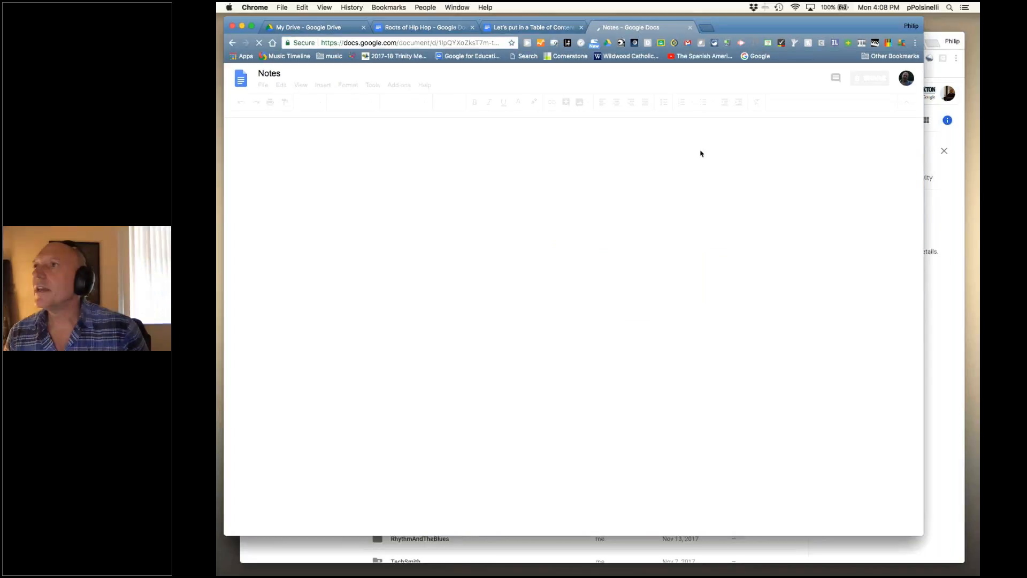
click(547, 31)
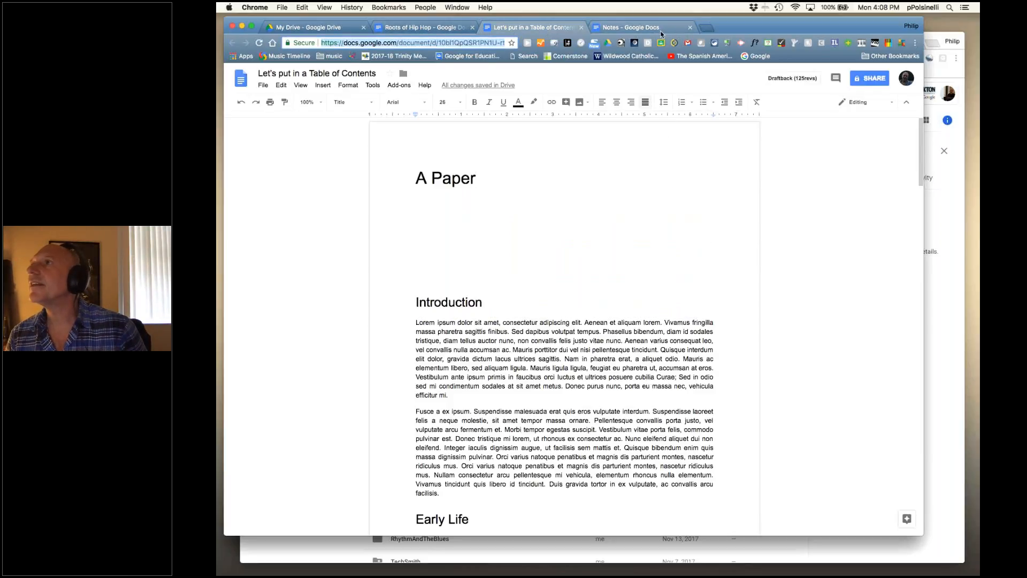
click(696, 32)
- In a new tab, load docs.google.com, correcting the mistyped 'dics' address
click(704, 28)
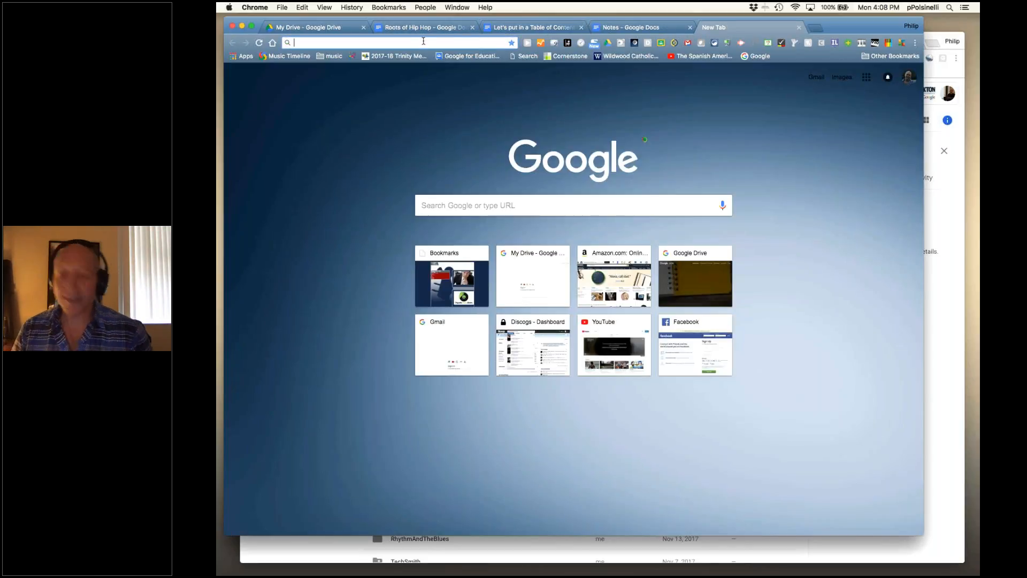
text(dics.)
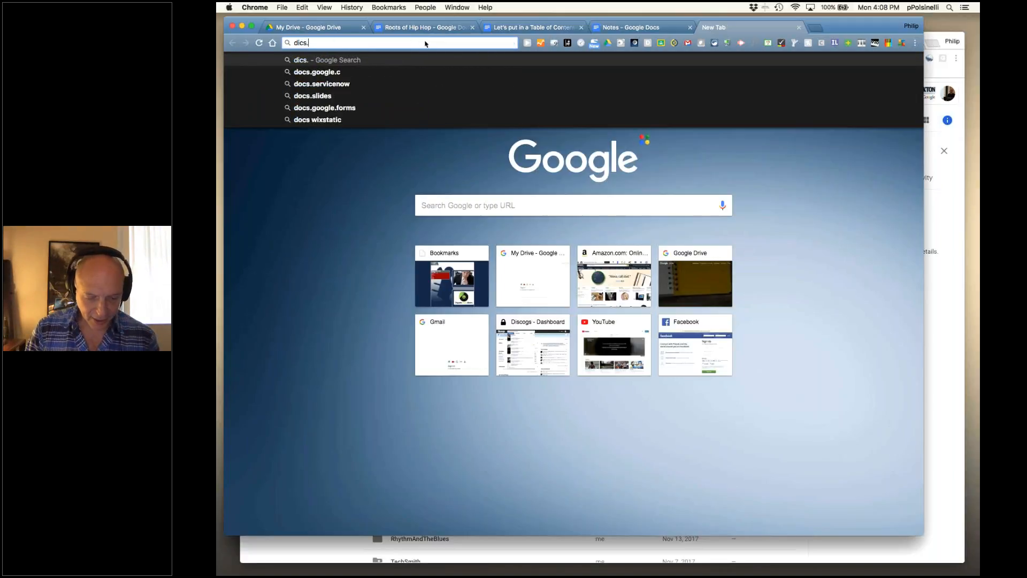
text(google.)
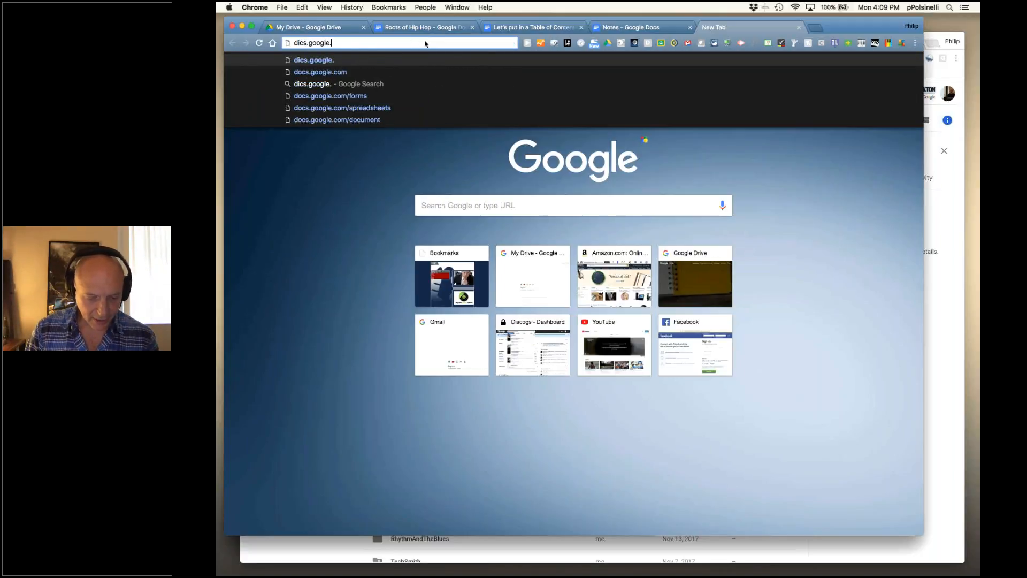
text(com)
key(Return)
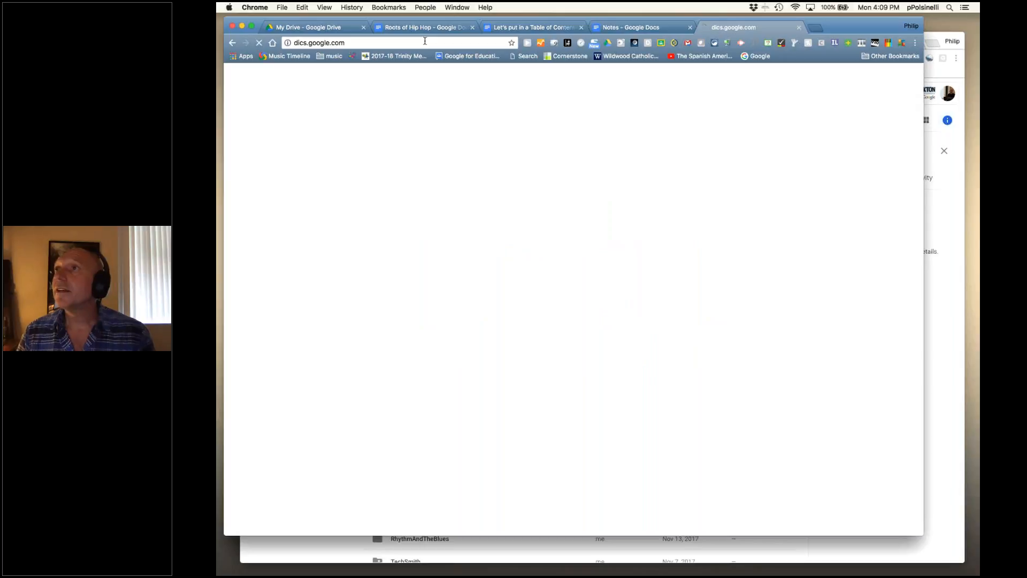
click(301, 43)
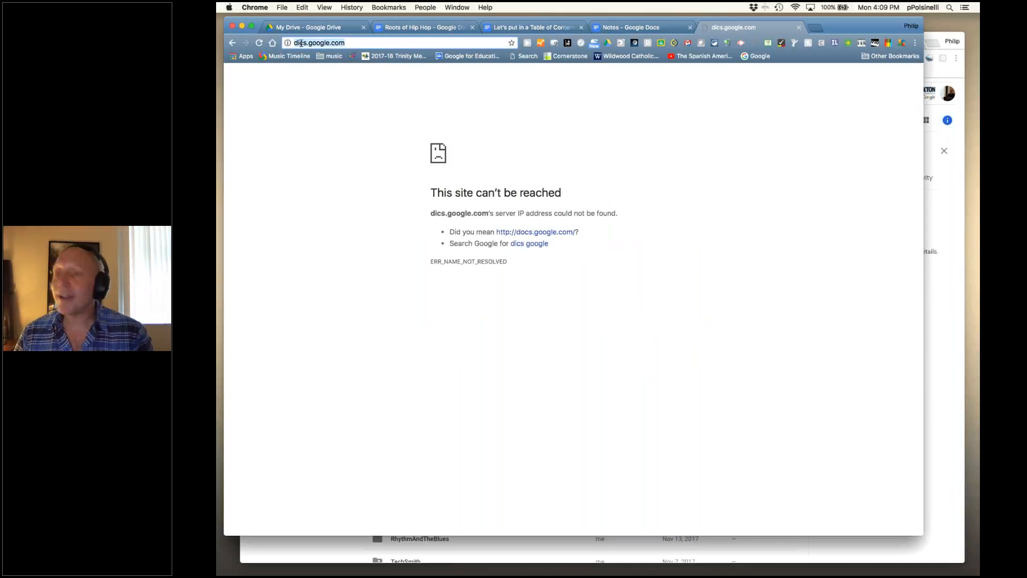
click(296, 43)
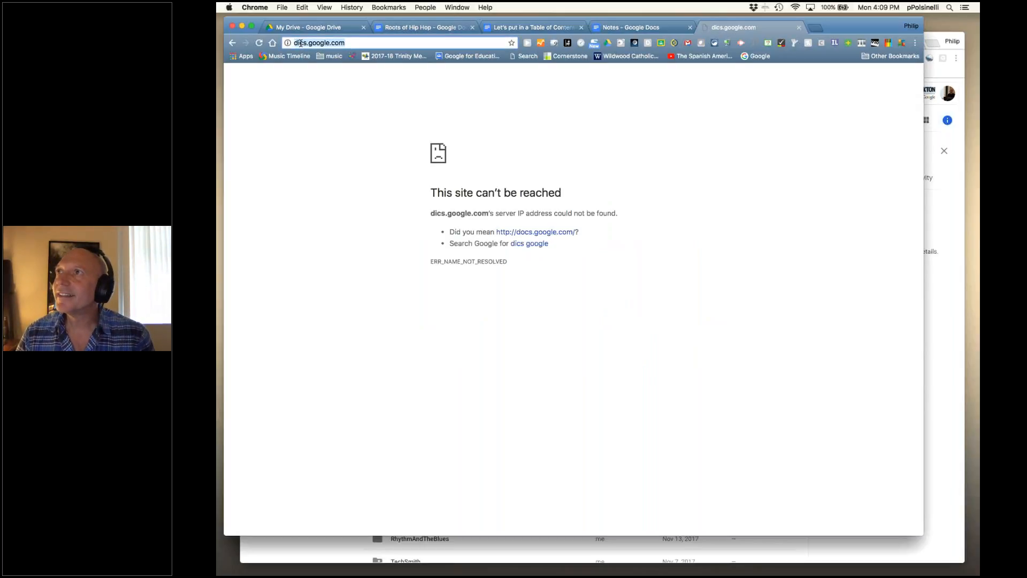
key(Delete)
text(o)
key(Return)
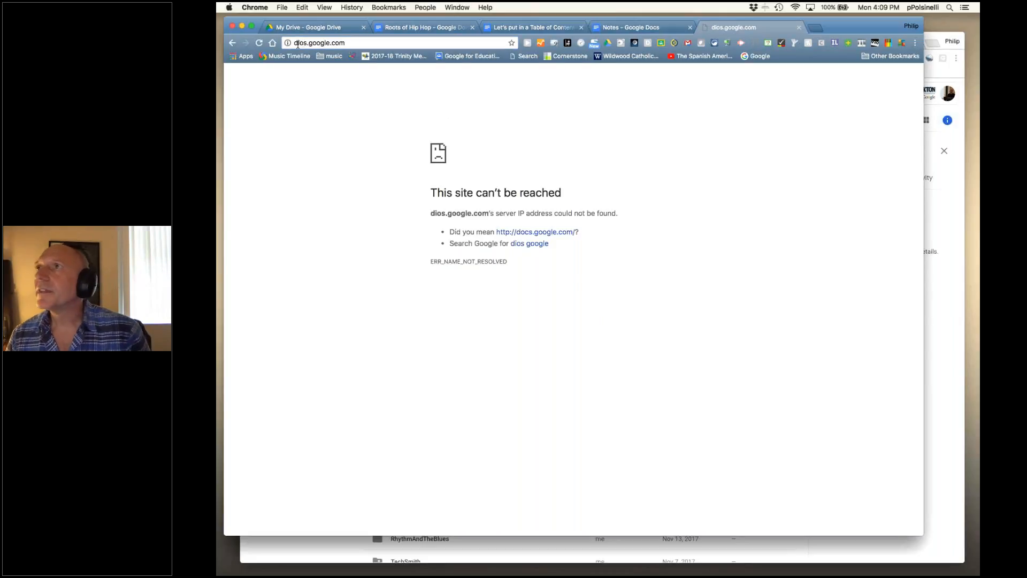
click(303, 43)
click(303, 43)
drag(304, 43, 297, 43)
text(oc)
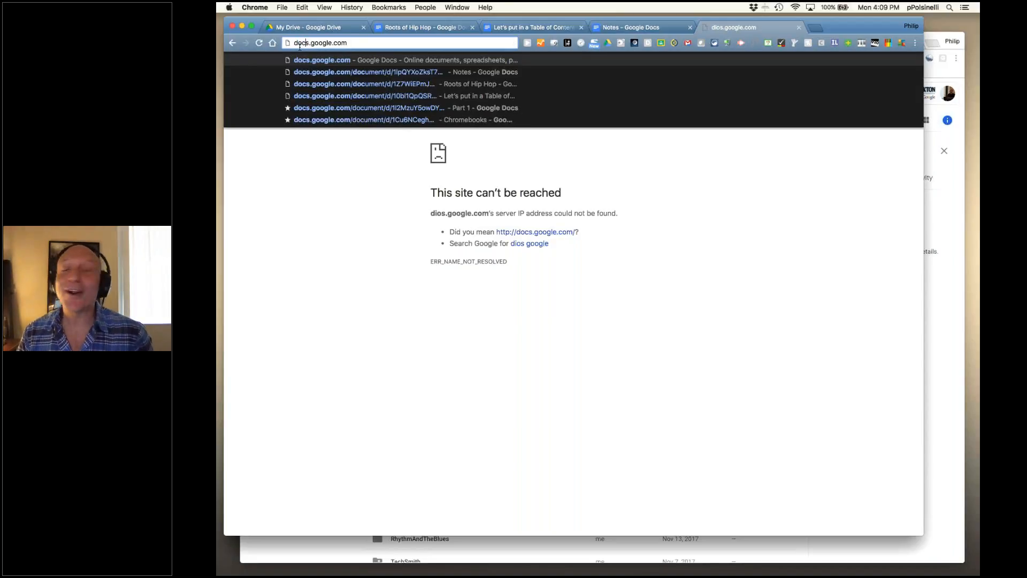
key(Return)
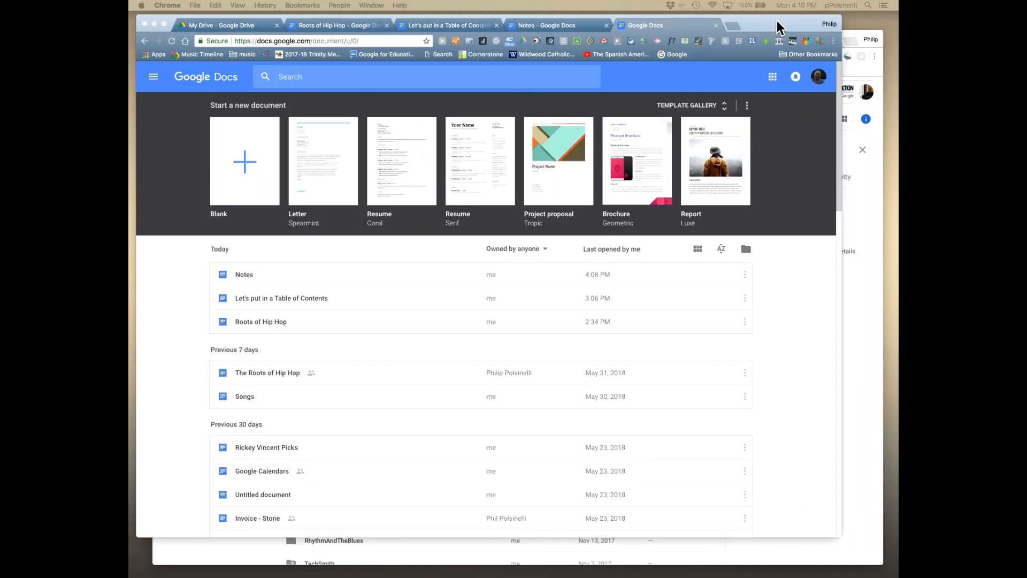
- Maximise the Chrome window so the Docs home page with templates and recent files fills the screen
drag(771, 30, 779, 34)
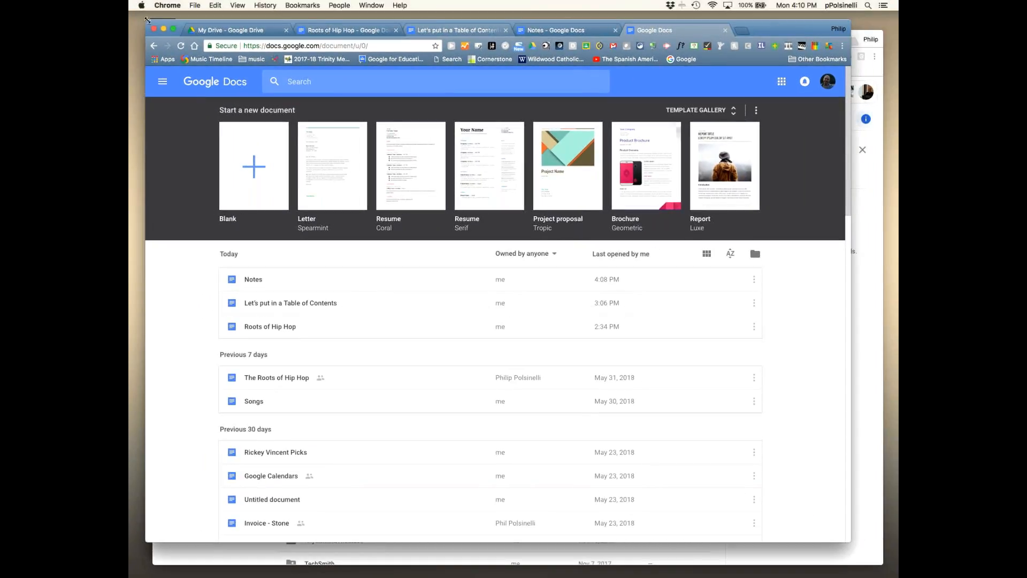
click(174, 31)
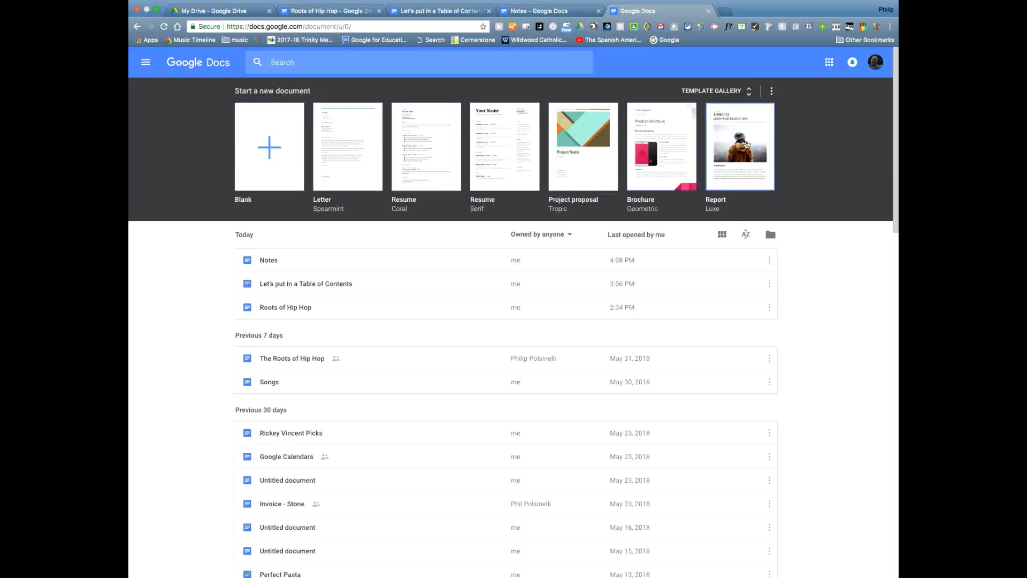
- Scroll through the expanded Docs template gallery, then return to the My Drive tab
click(750, 92)
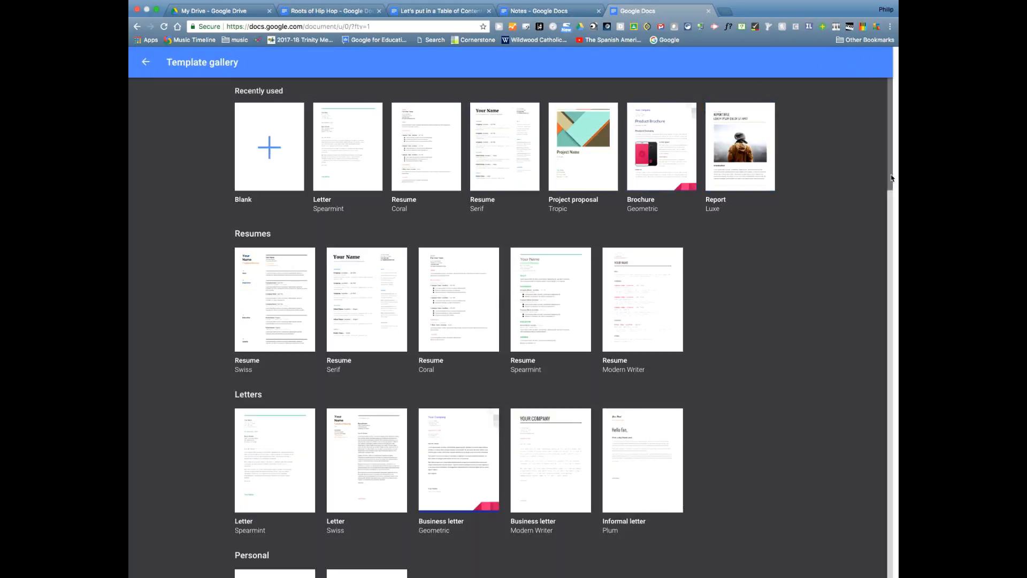
scroll(879, 382, down, 15)
scroll(869, 424, down, 12)
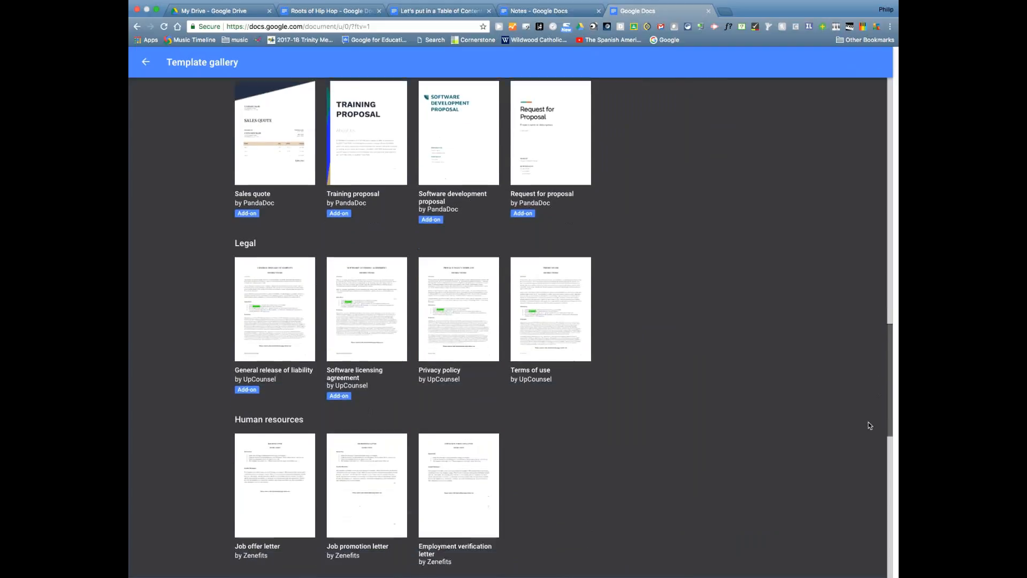
scroll(862, 468, up, 5)
scroll(874, 437, up, 20)
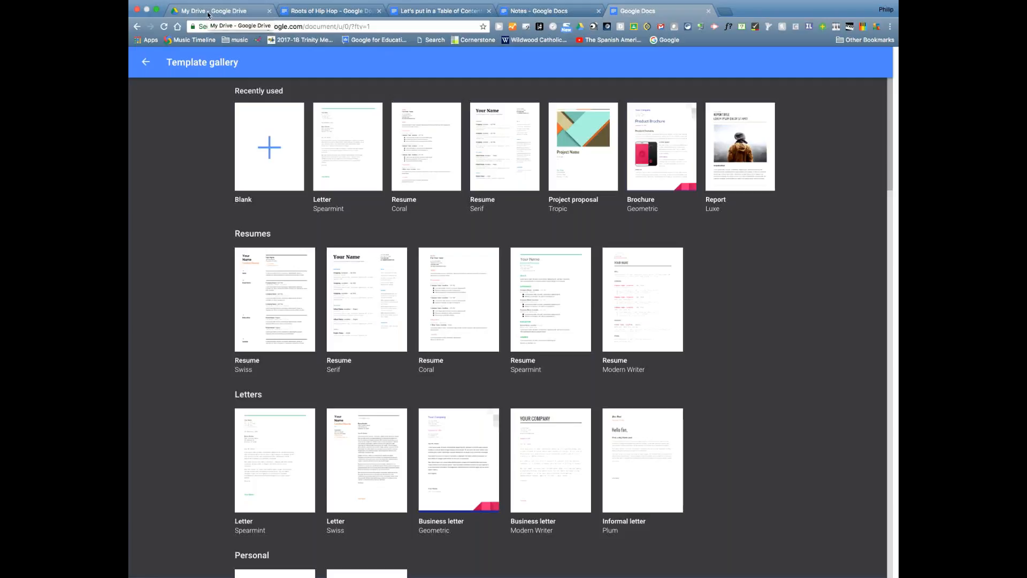
click(209, 13)
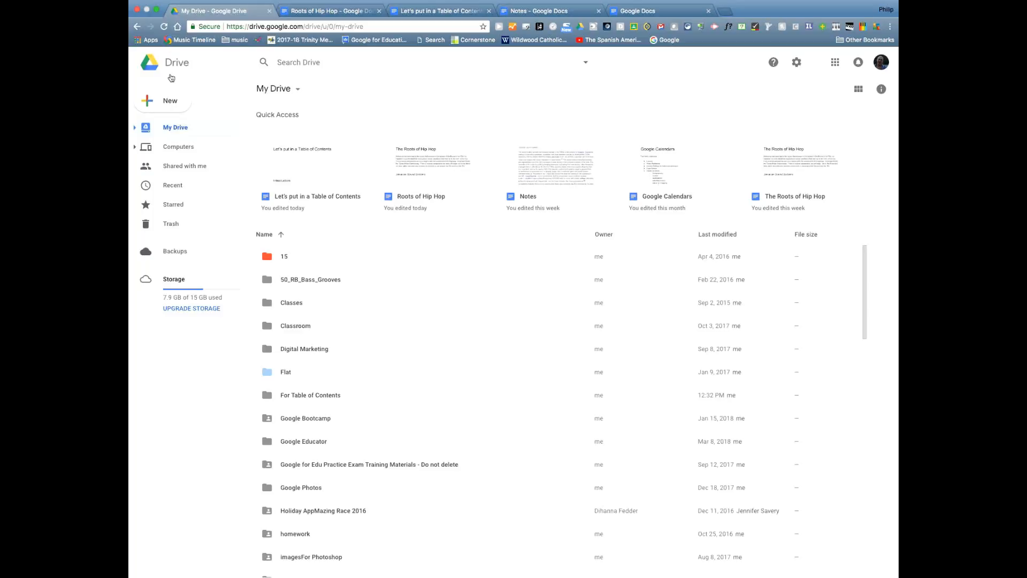
- From Drive's New menu, start a Google Doc from a template
click(170, 104)
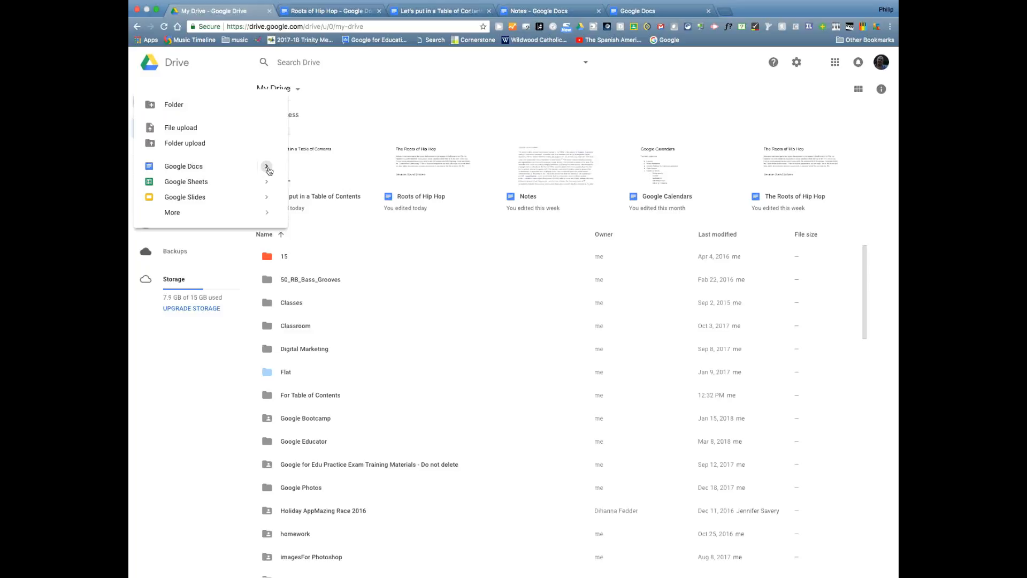
mouse_move(267, 167)
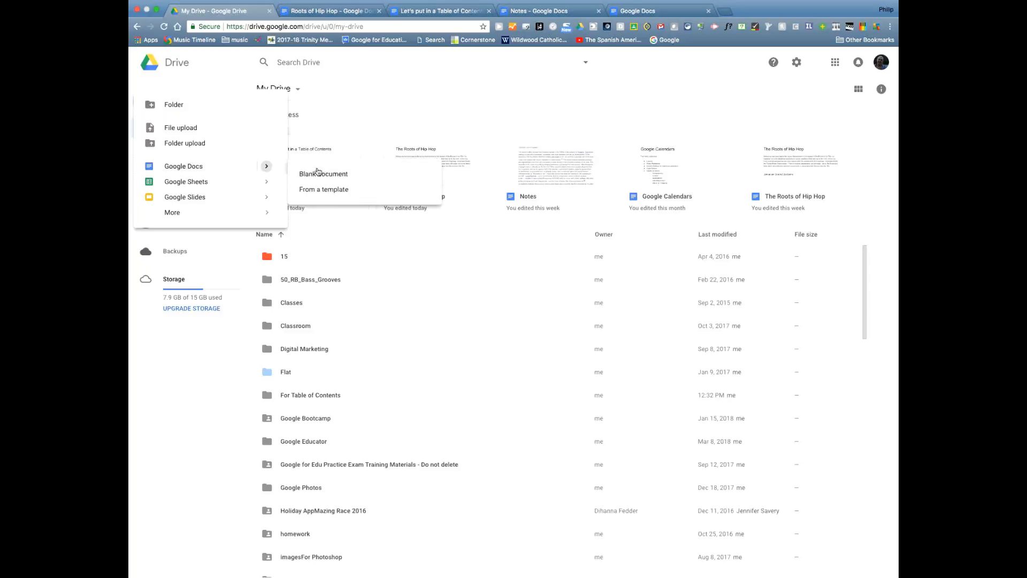
click(323, 195)
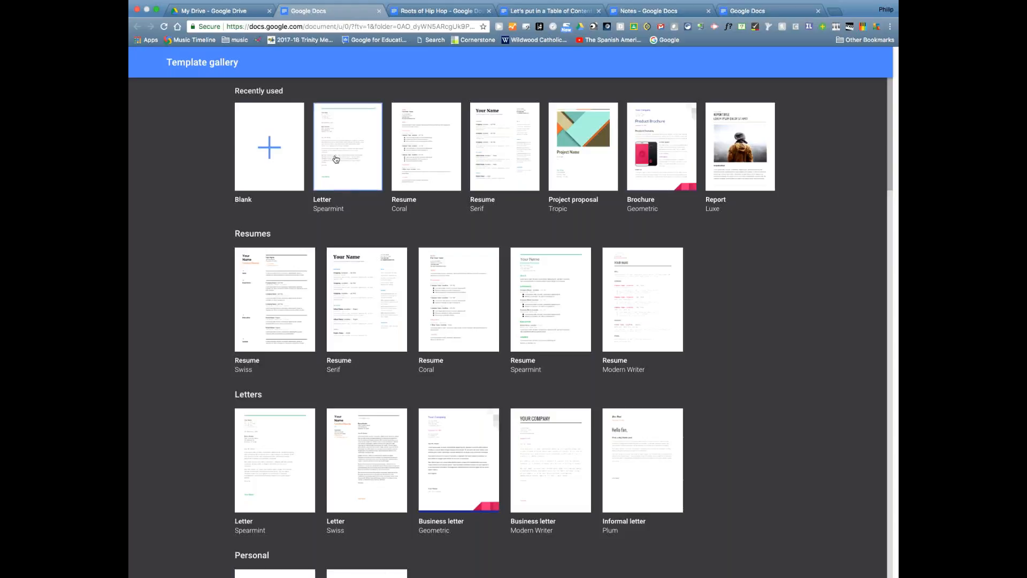
- Scroll past Sales, Legal and Human resources to the Education lesson plan templates
scroll(223, 306, down, 3)
scroll(223, 306, down, 2)
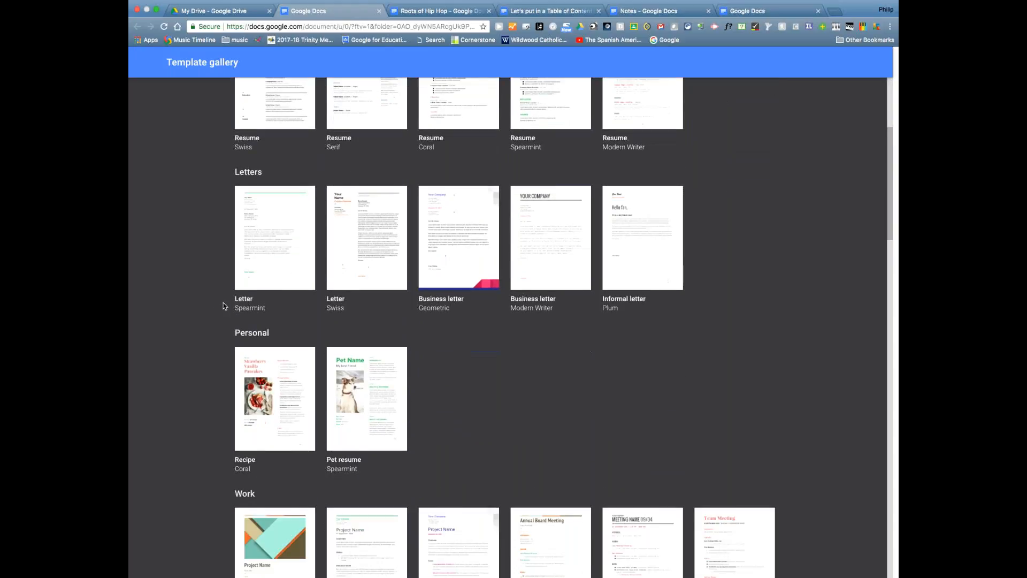
scroll(223, 306, down, 1)
scroll(223, 305, down, 6)
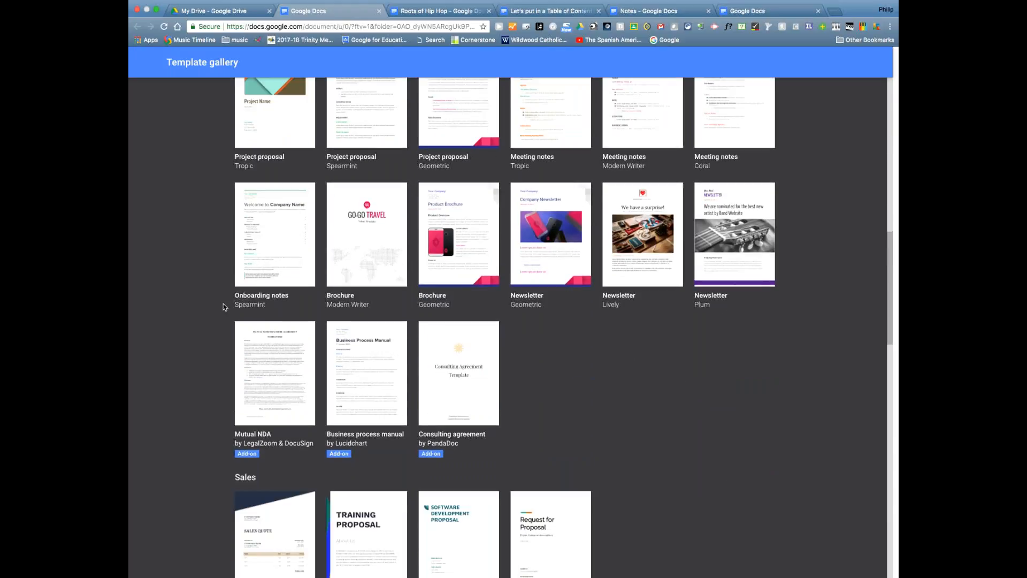
scroll(223, 306, down, 2)
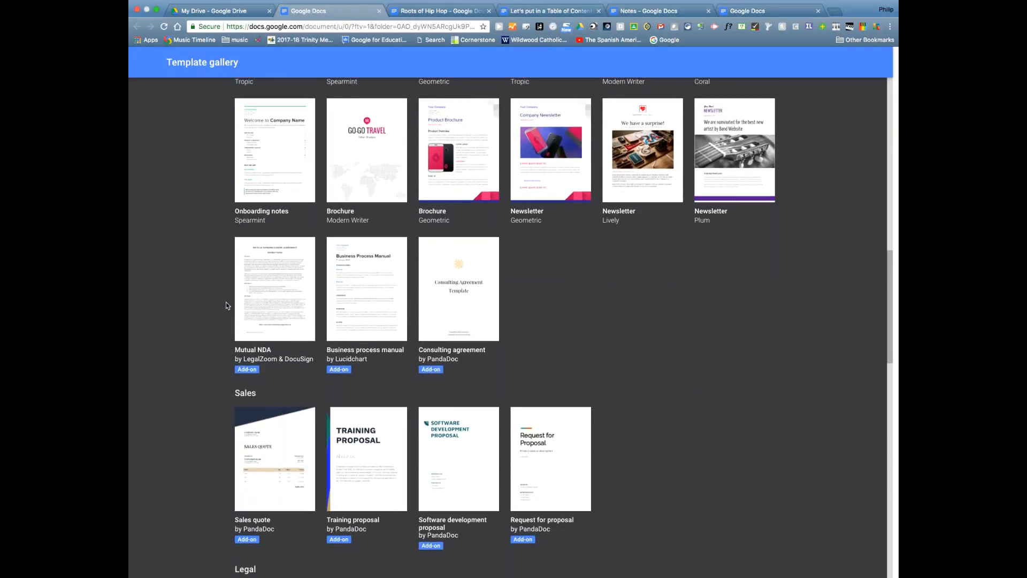
scroll(227, 306, down, 4)
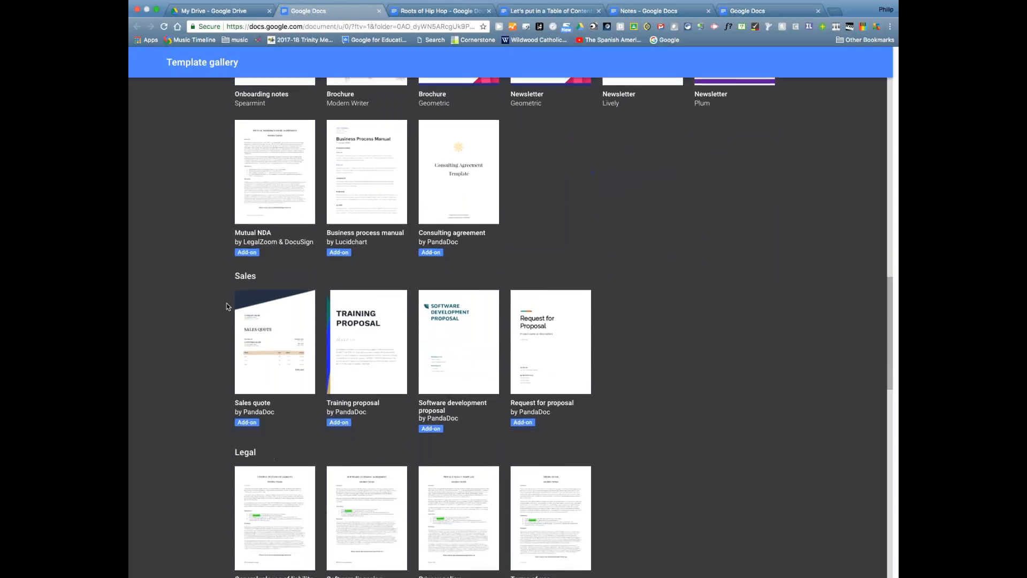
scroll(227, 306, down, 5)
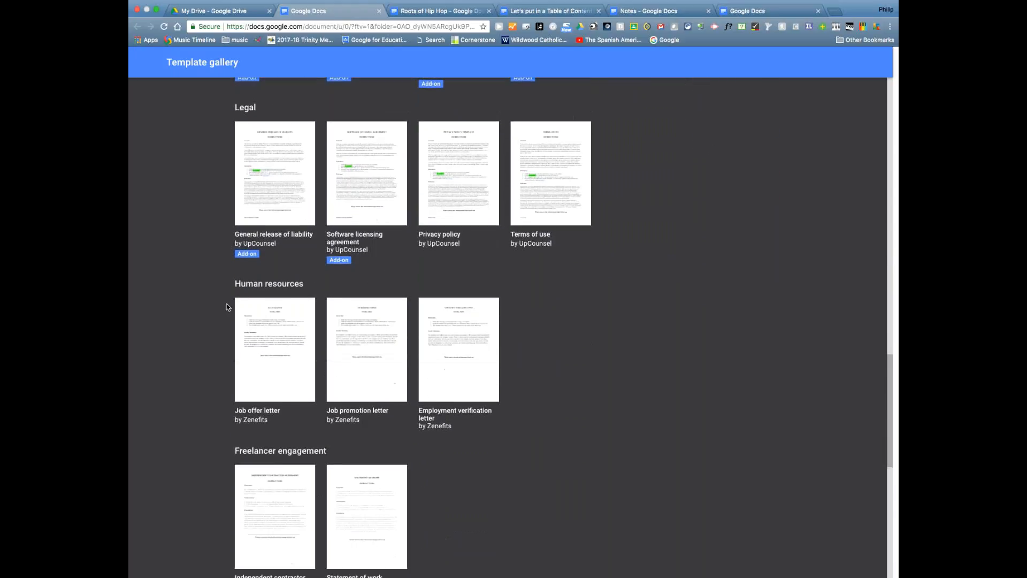
scroll(227, 306, down, 5)
scroll(226, 303, down, 2)
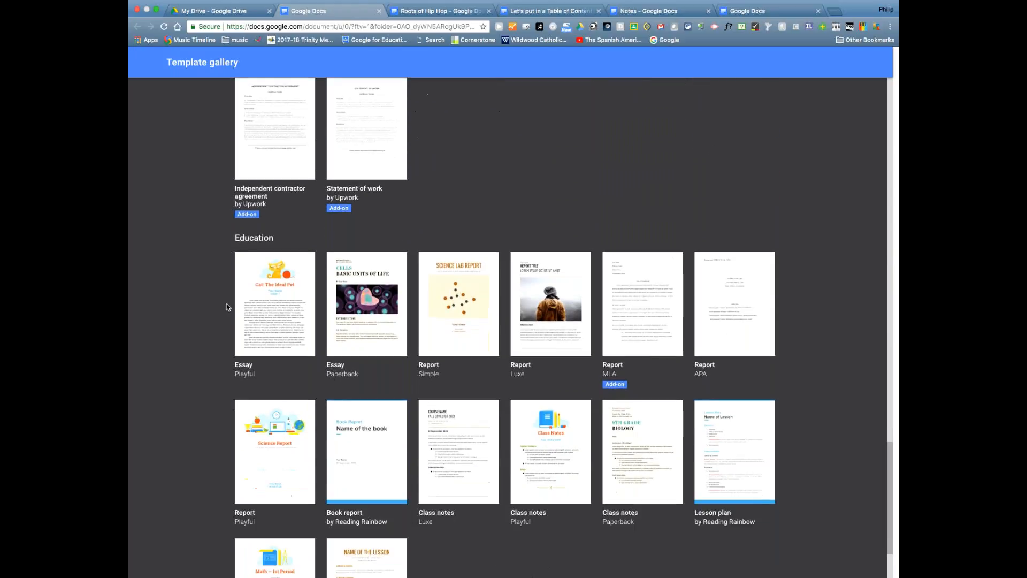
scroll(211, 268, down, 2)
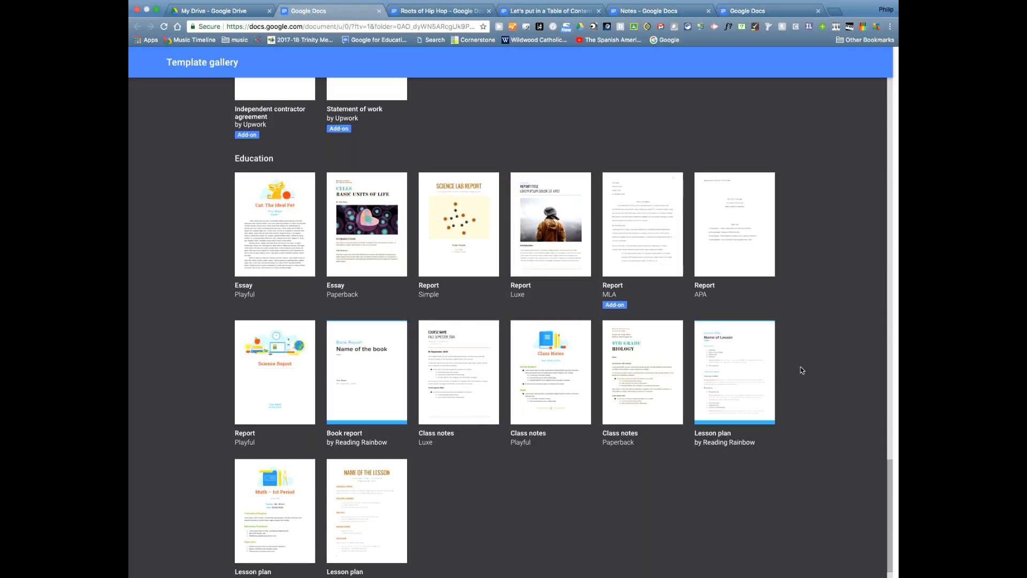
- Create a document from the Lesson plan template and replace the Subject(s) label with placeholder text
click(728, 367)
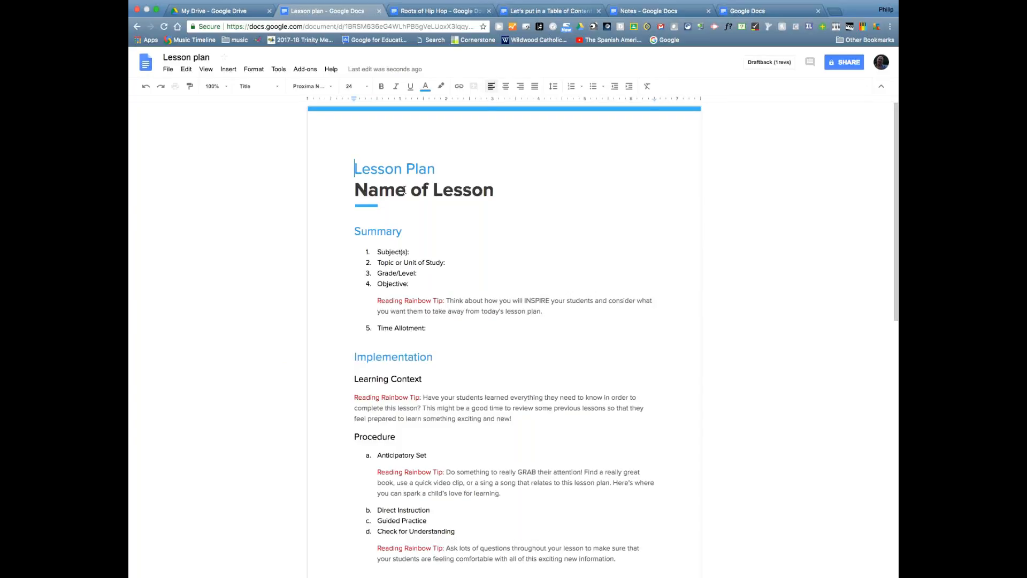
double_click(395, 253)
click(397, 254)
drag(378, 252, 410, 252)
text(Lxccksdlkfj sdlfj)
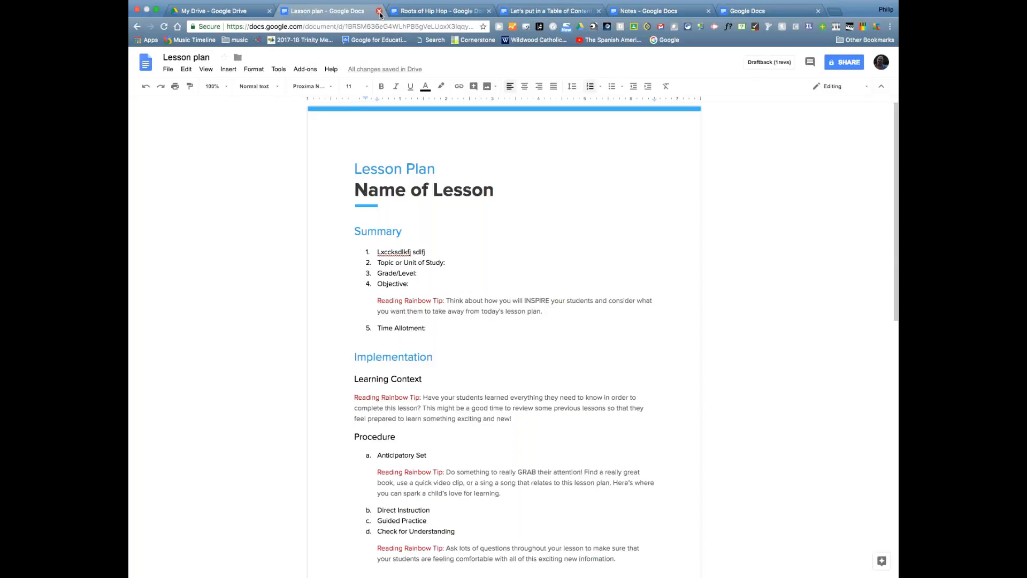
- Close the lesson plan document's tab to return to My Drive
click(380, 11)
click(175, 103)
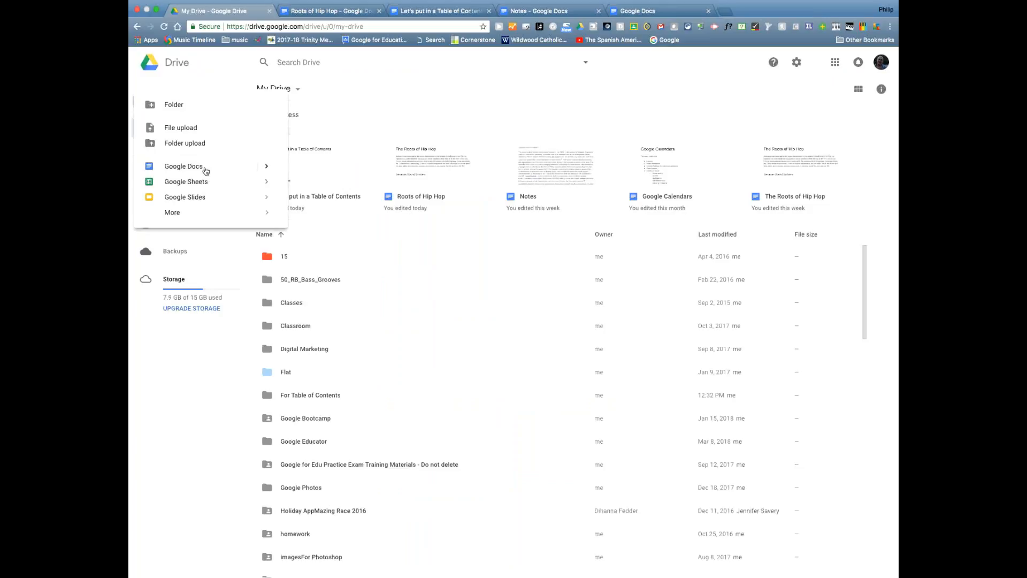
- Create a blank document from Drive's New > Google Docs submenu
mouse_move(270, 167)
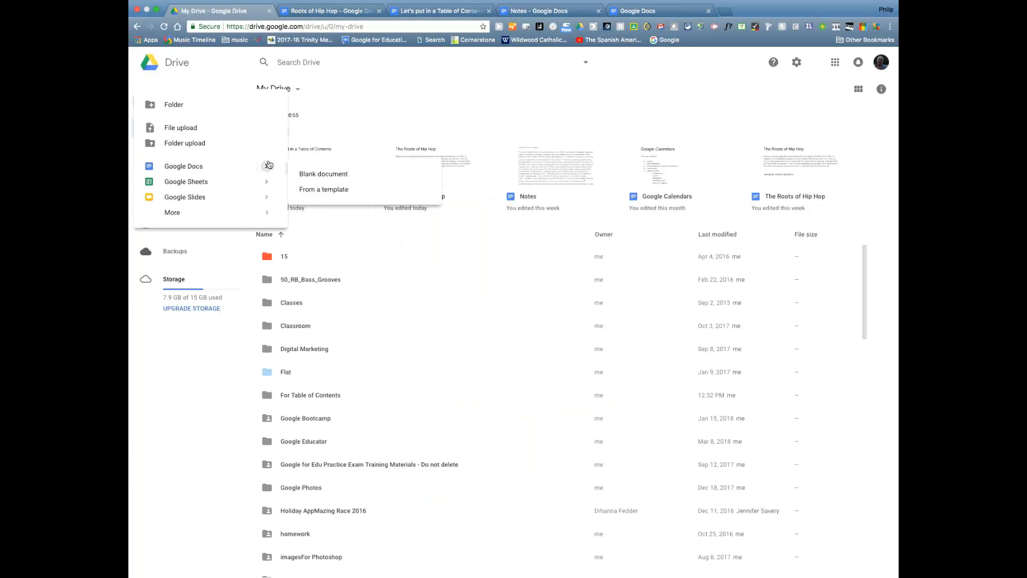
click(321, 179)
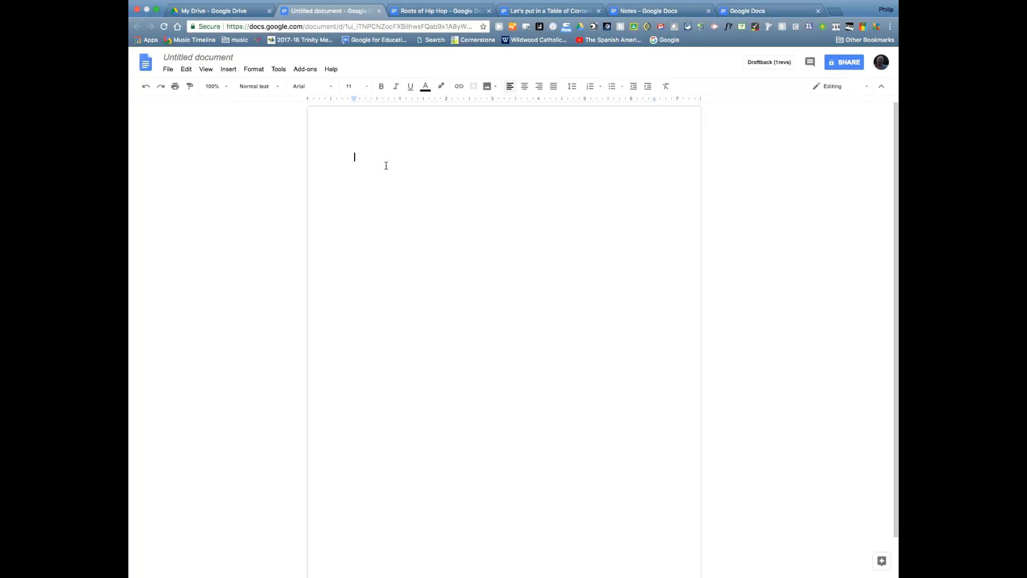
- Type 'Title of Document' as the first line and add a line below it
text(Title of Document)
drag(353, 156, 388, 156)
click(390, 157)
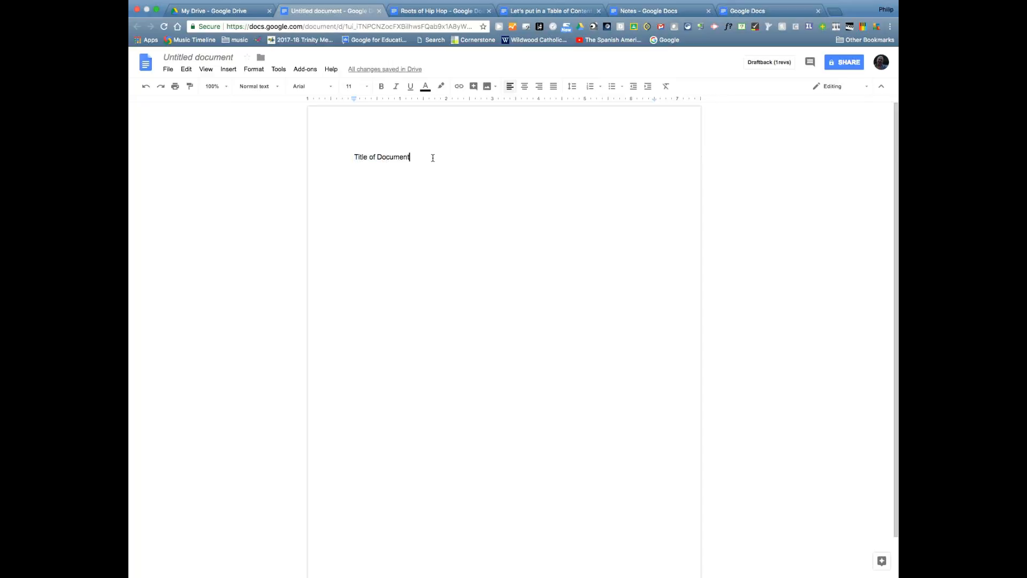
click(418, 154)
key(Return)
key(Return)
- Rename the file to 'Title of Document' and start a new line below the title
click(208, 58)
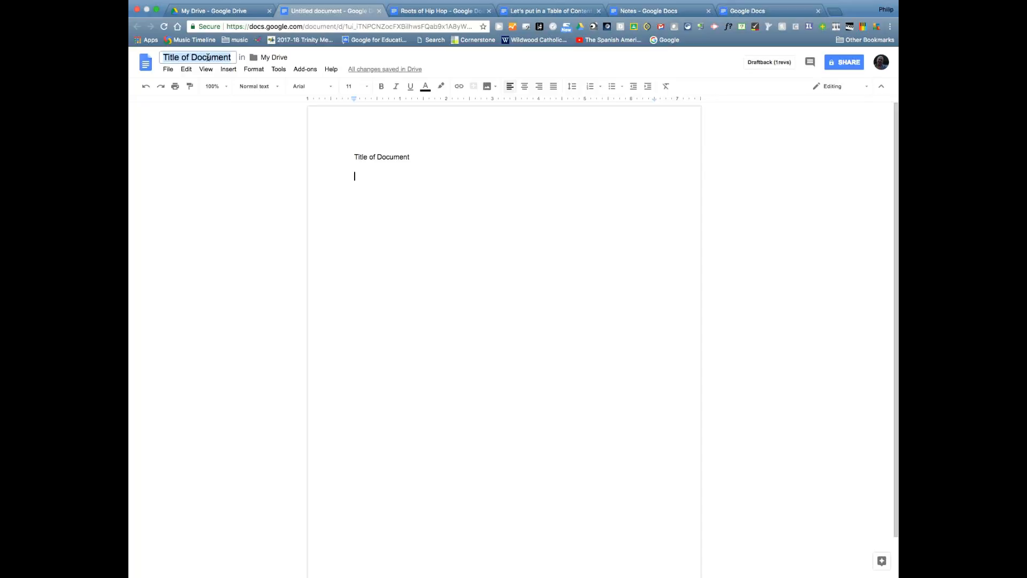
drag(352, 156, 416, 156)
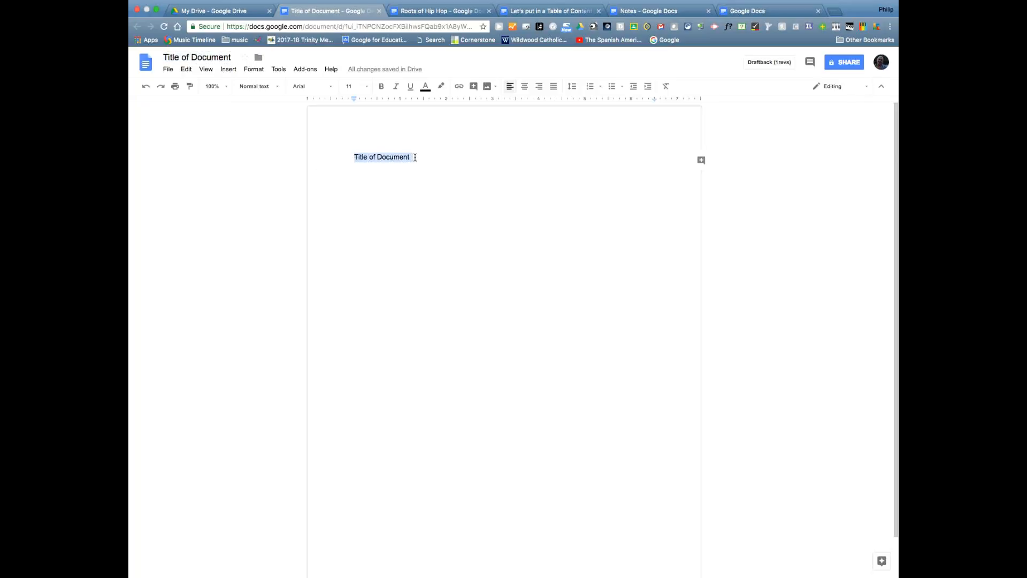
click(207, 58)
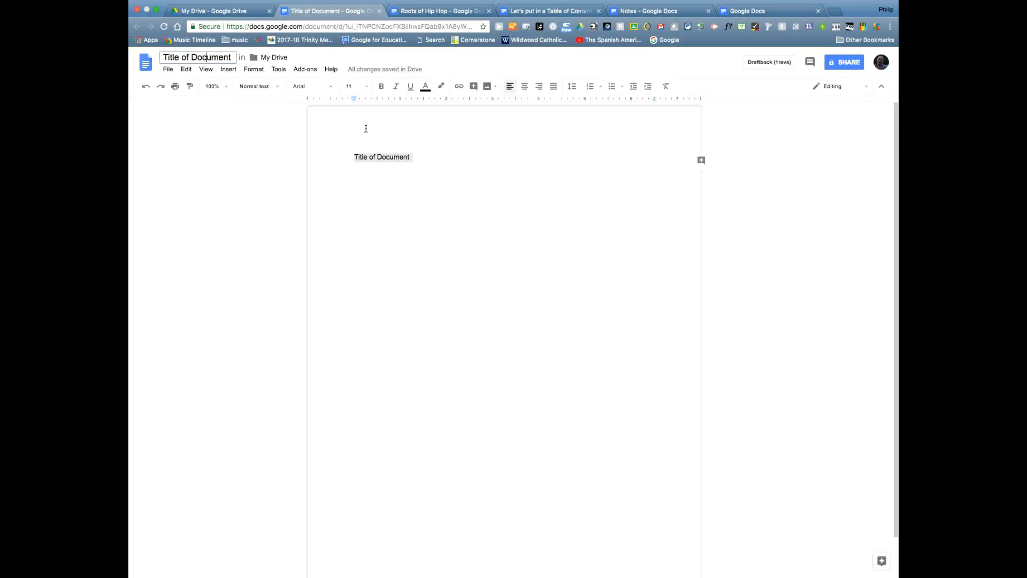
click(390, 156)
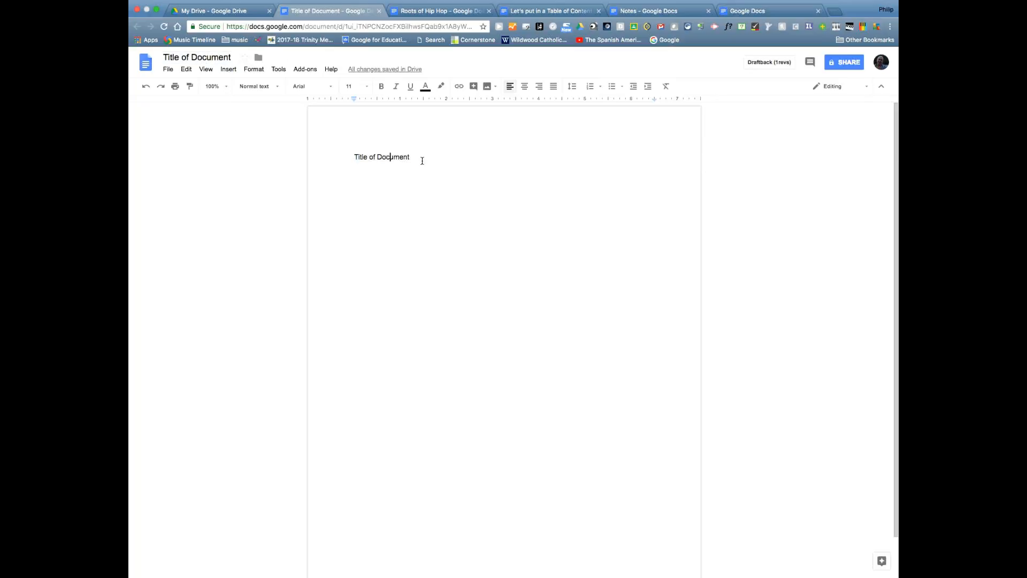
double_click(416, 154)
click(416, 154)
key(Return)
- Zoom the page to 125%, then to 150%
click(230, 89)
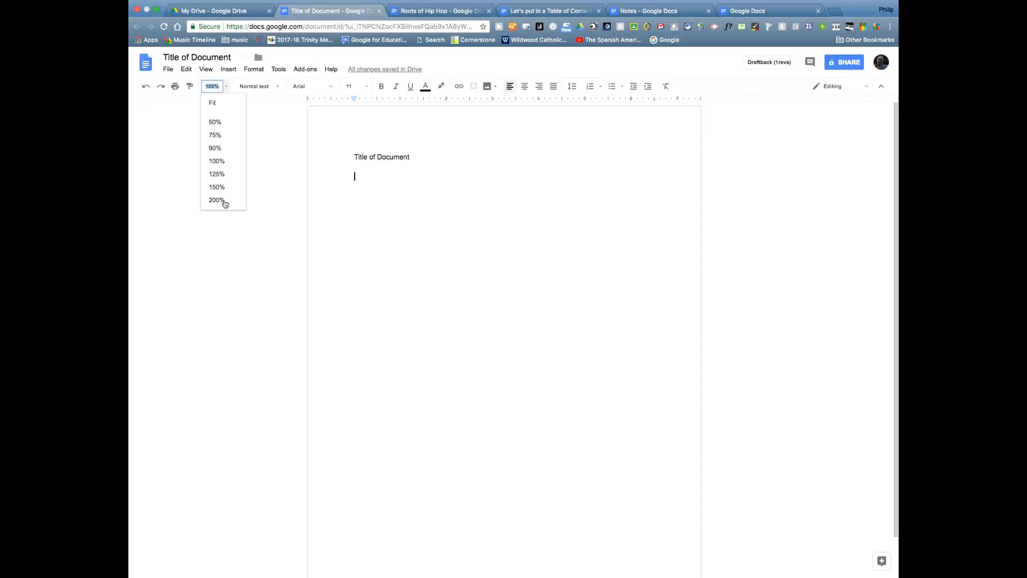
click(221, 174)
click(226, 87)
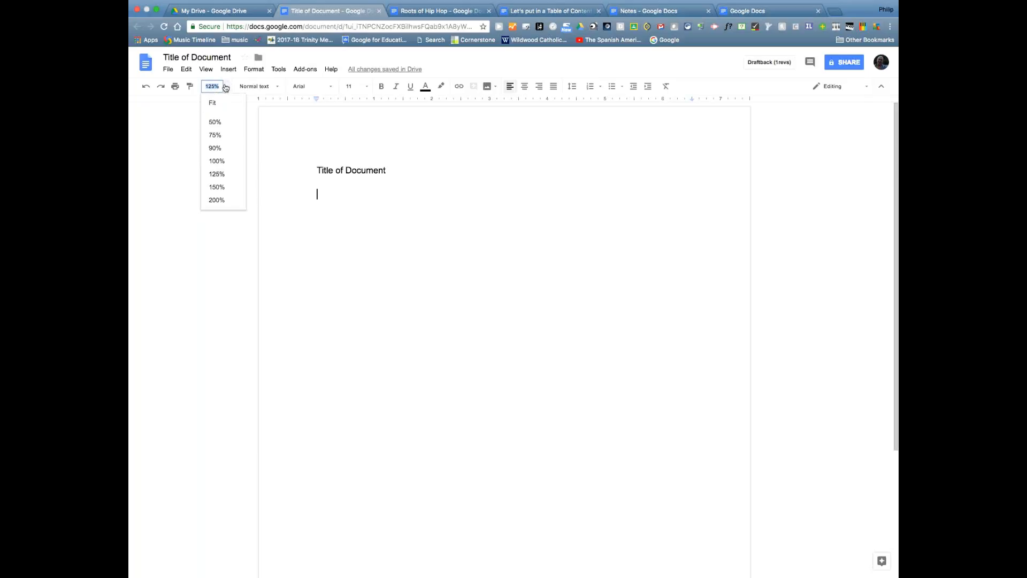
click(216, 187)
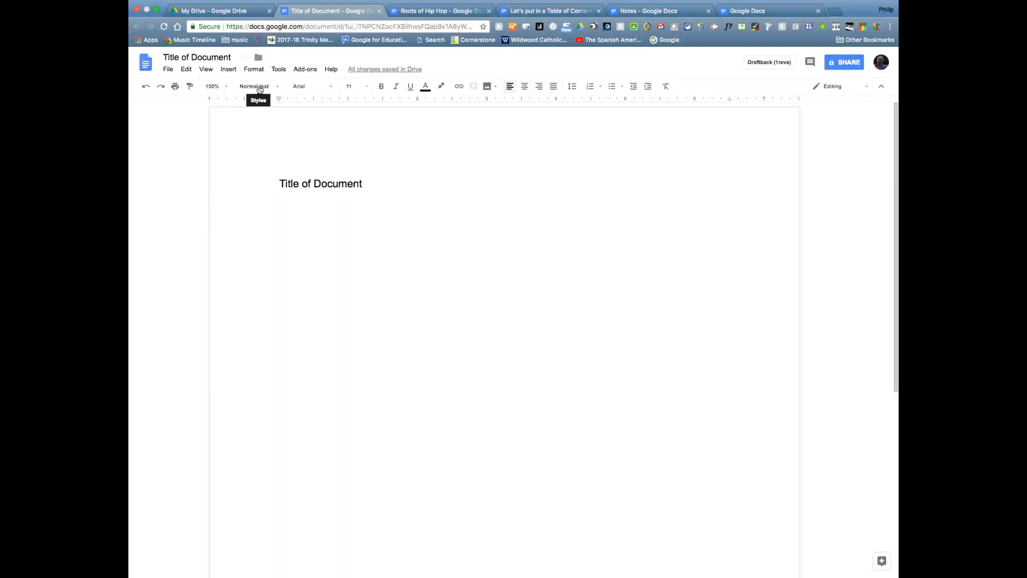
- Select the 'Title of Document' line and show its paragraph styles
click(276, 87)
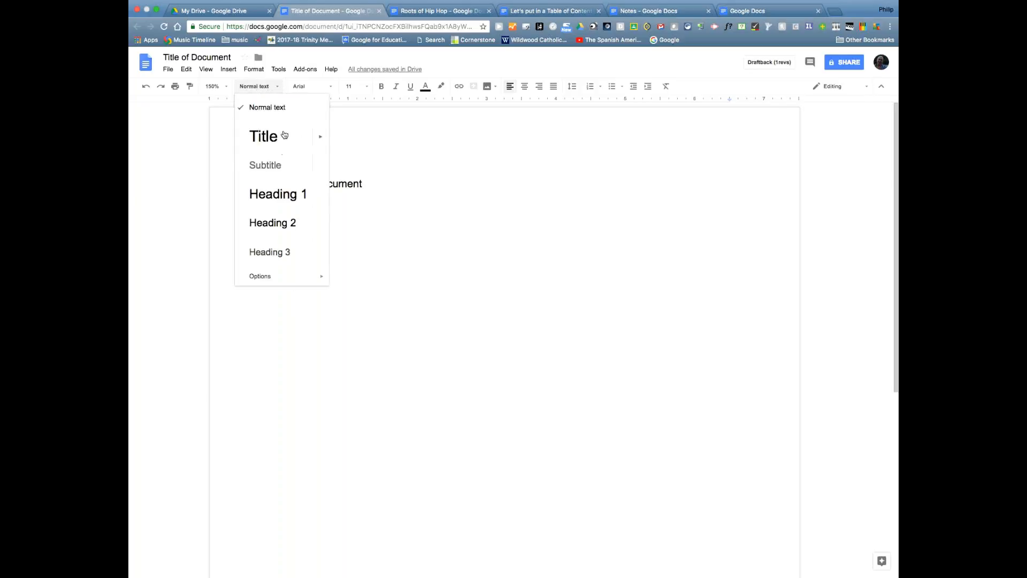
click(401, 153)
drag(277, 182, 378, 183)
click(275, 88)
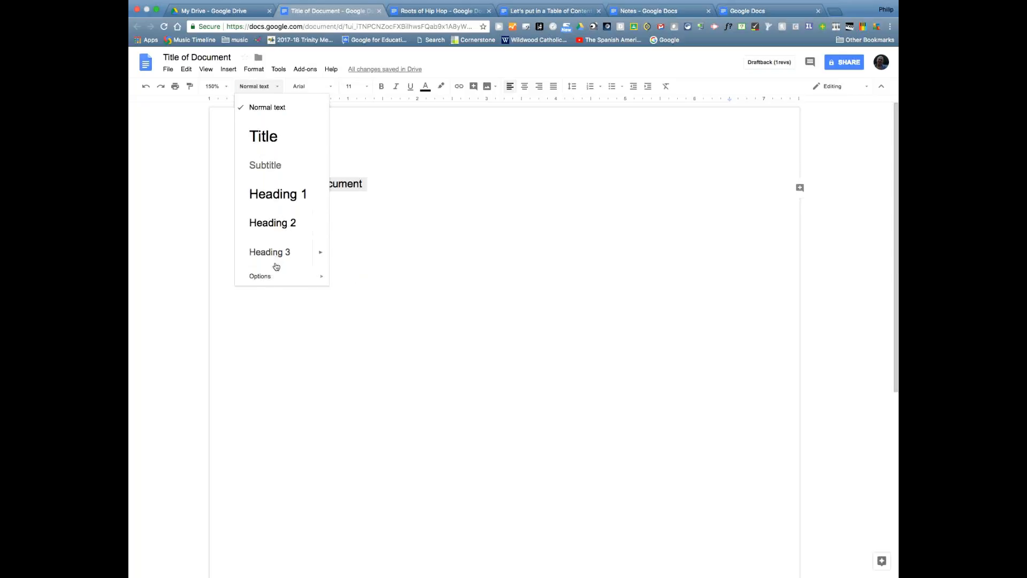
- Apply the Title style to 'Title of Document'
click(276, 138)
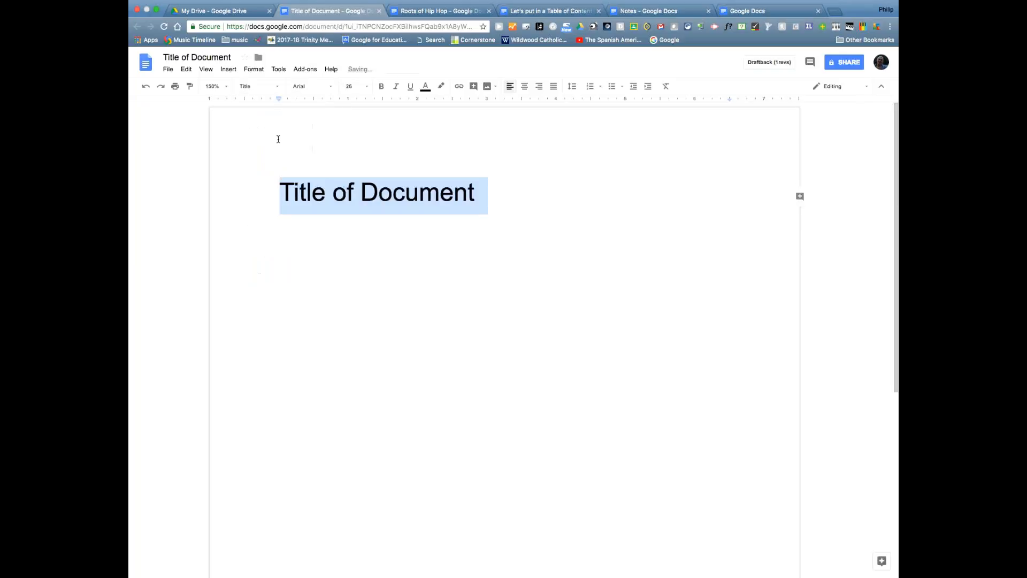
click(526, 213)
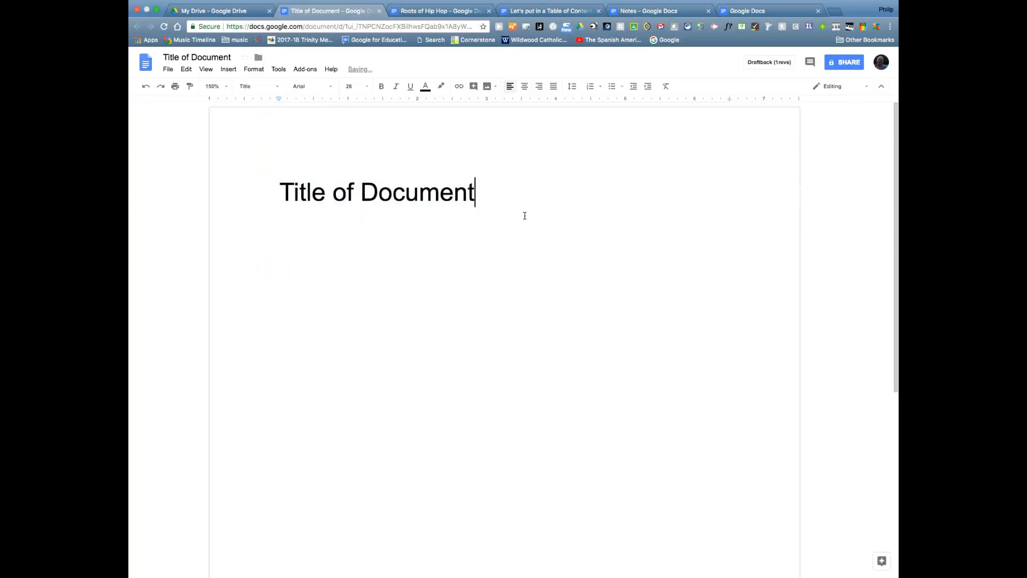
click(278, 86)
- Add a line ';lkf;sdkf;fkl' below the title and make it Heading 1
key(Return)
text(;lkf;sdkf;fkl)
drag(265, 266, 344, 261)
click(266, 87)
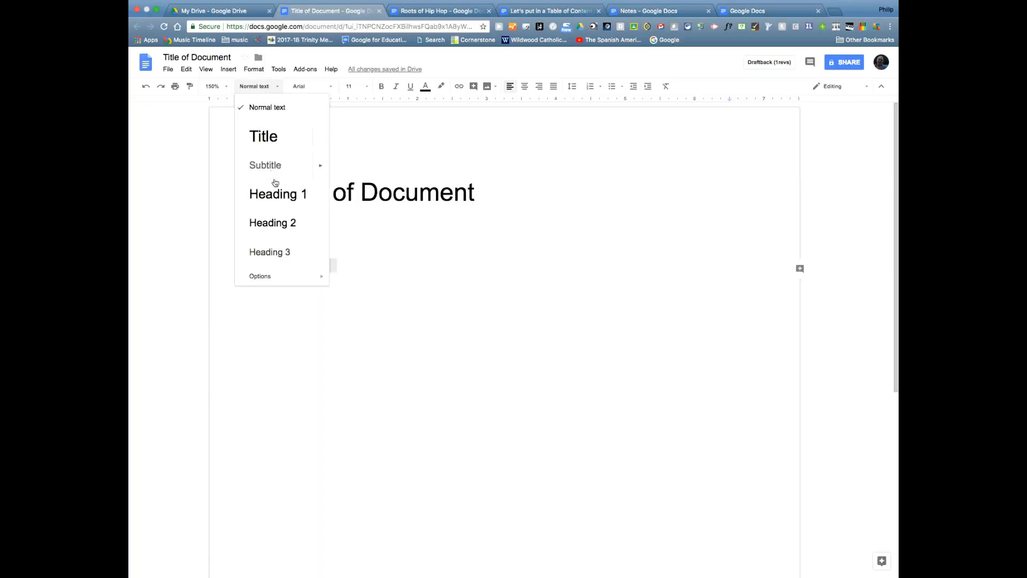
click(286, 203)
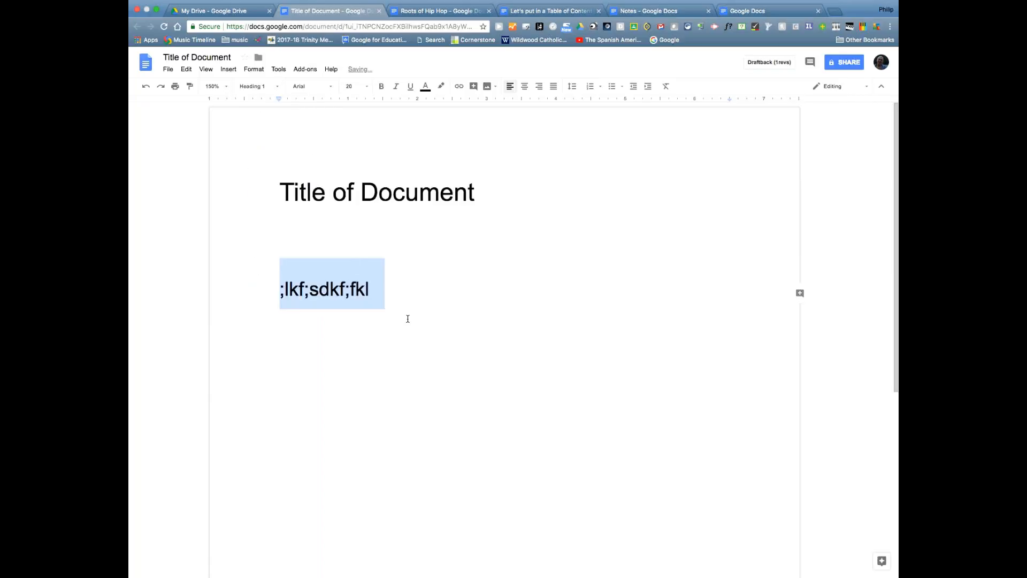
click(404, 297)
- Add a line 'sld;fsl;dfj' as Heading 2 and select the whole line
key(Return)
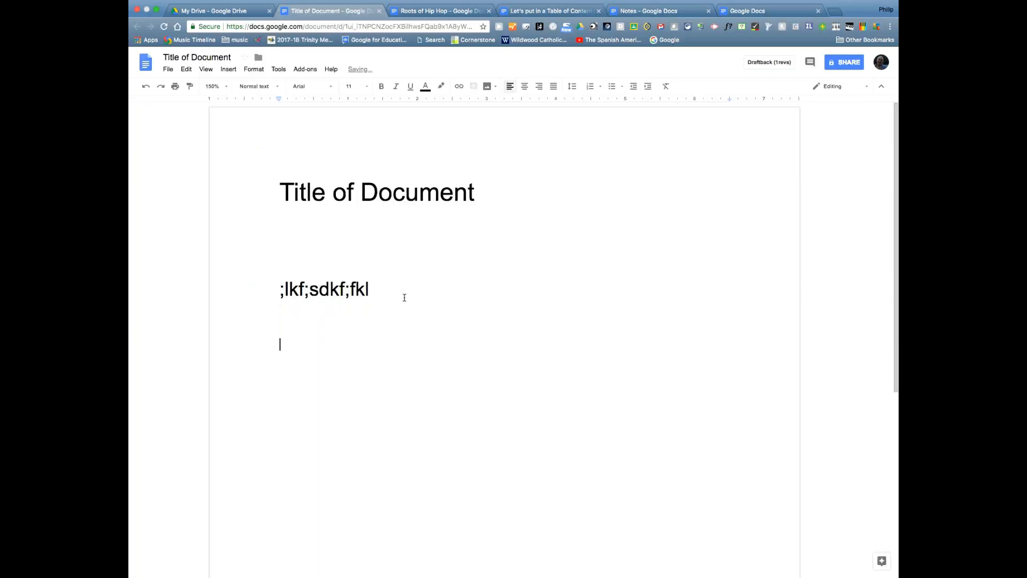
text(sld;fsl;dfj)
drag(323, 345, 278, 346)
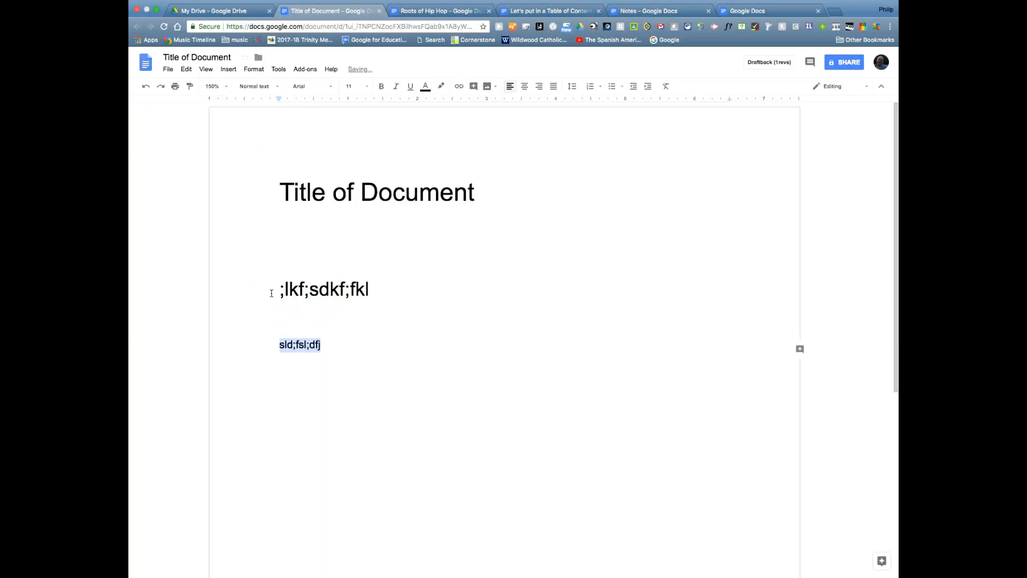
click(269, 87)
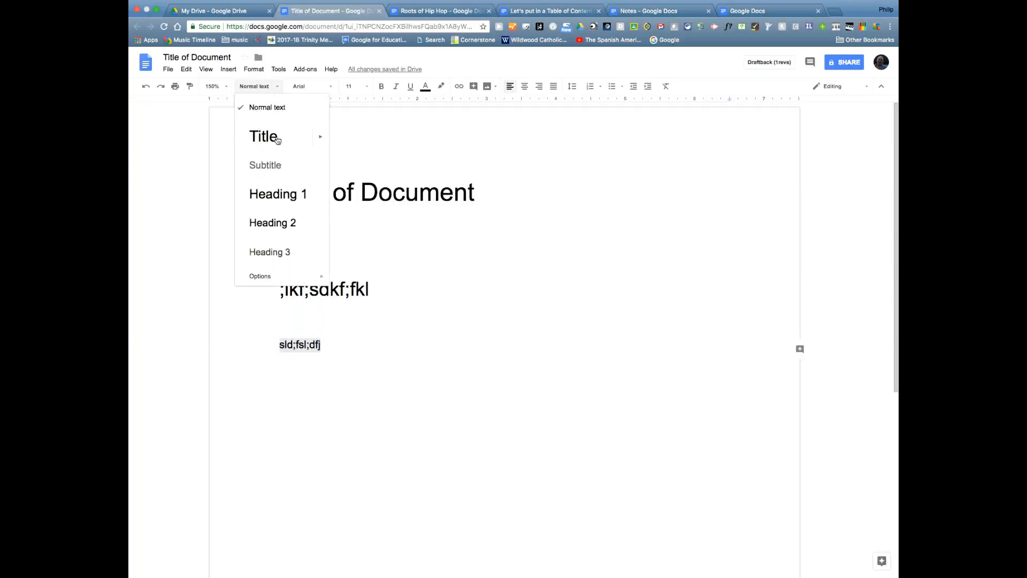
click(287, 220)
click(364, 347)
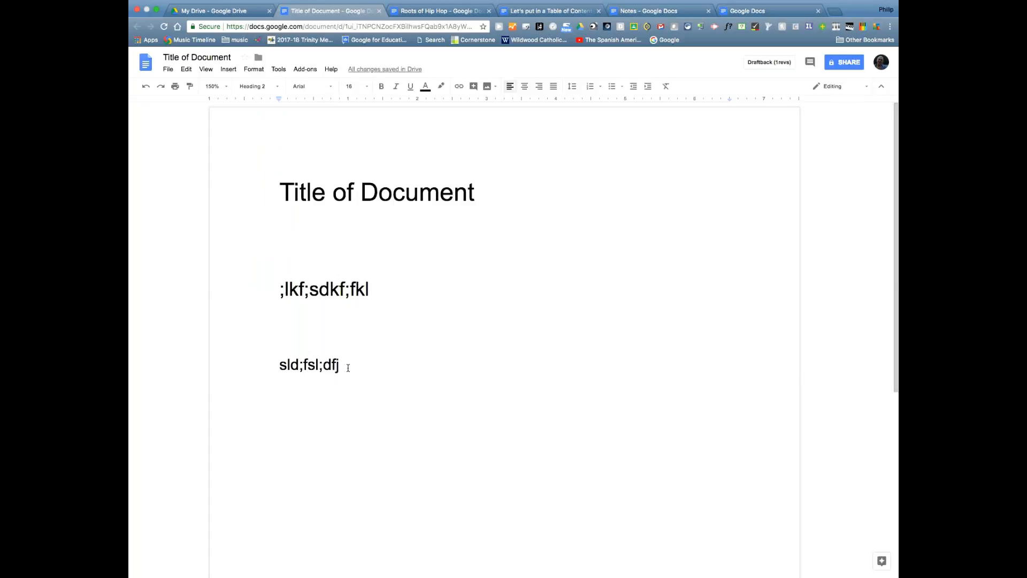
drag(339, 365, 283, 365)
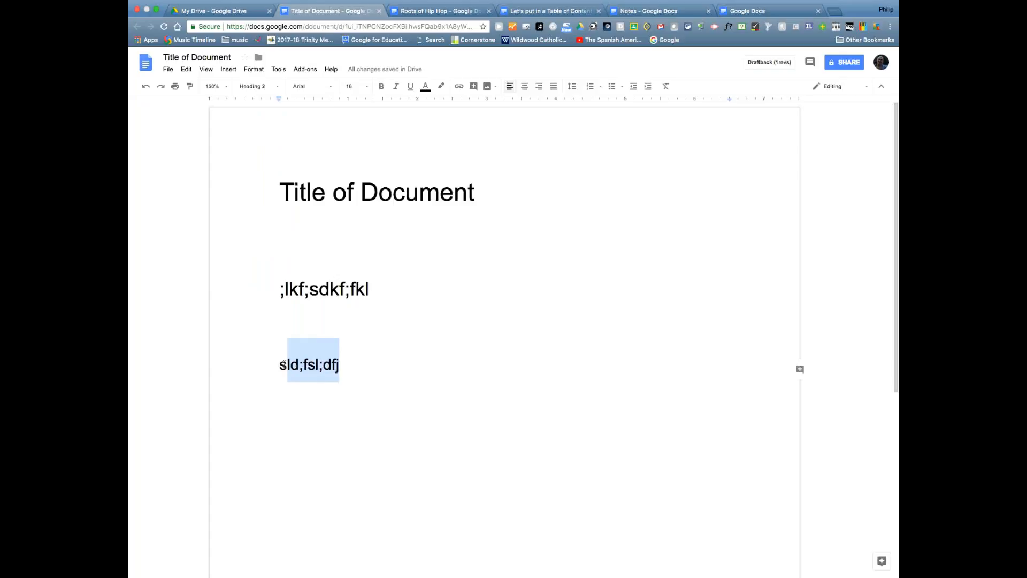
click(377, 384)
drag(276, 365, 338, 351)
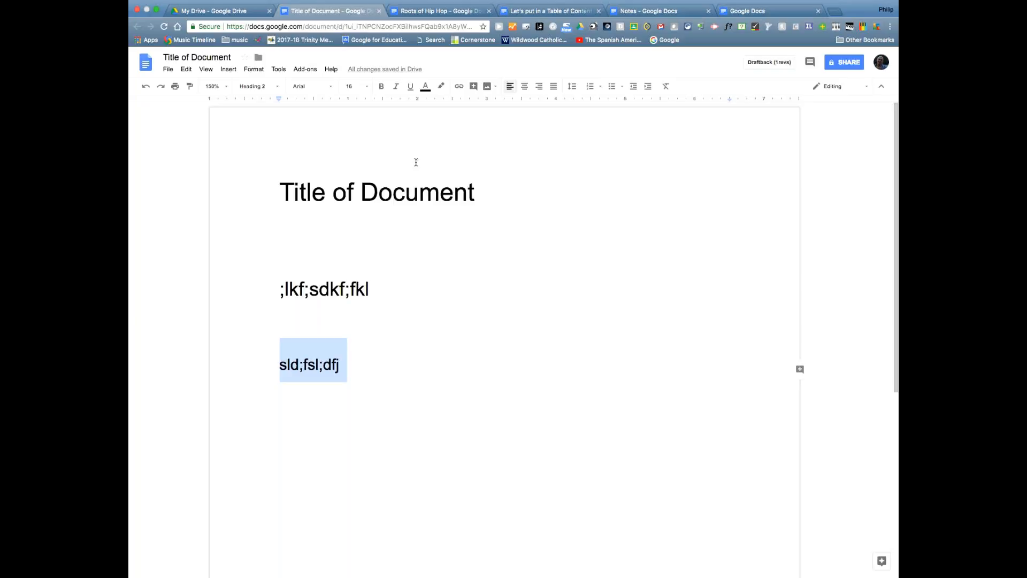
click(279, 70)
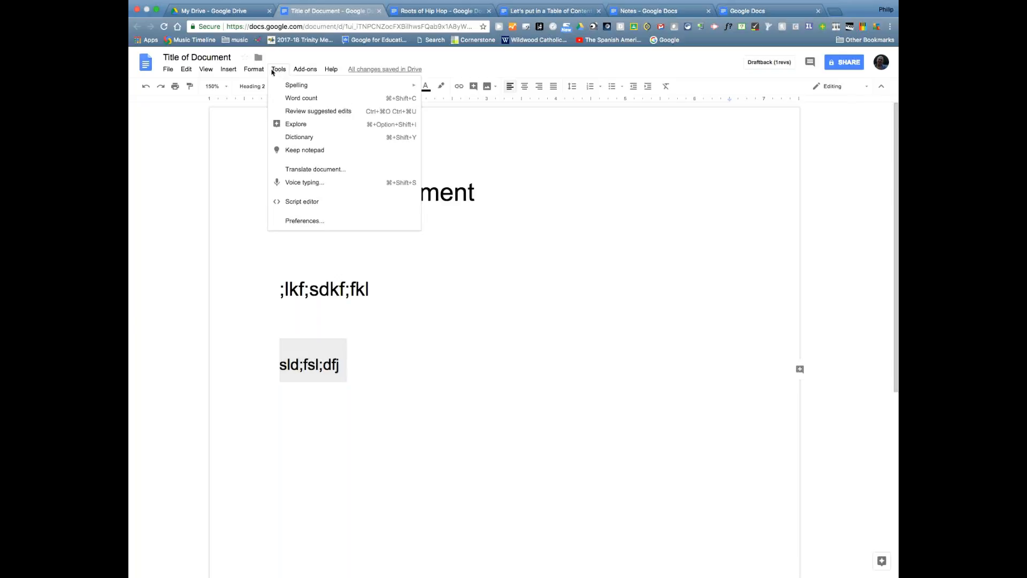
mouse_move(261, 72)
mouse_move(172, 71)
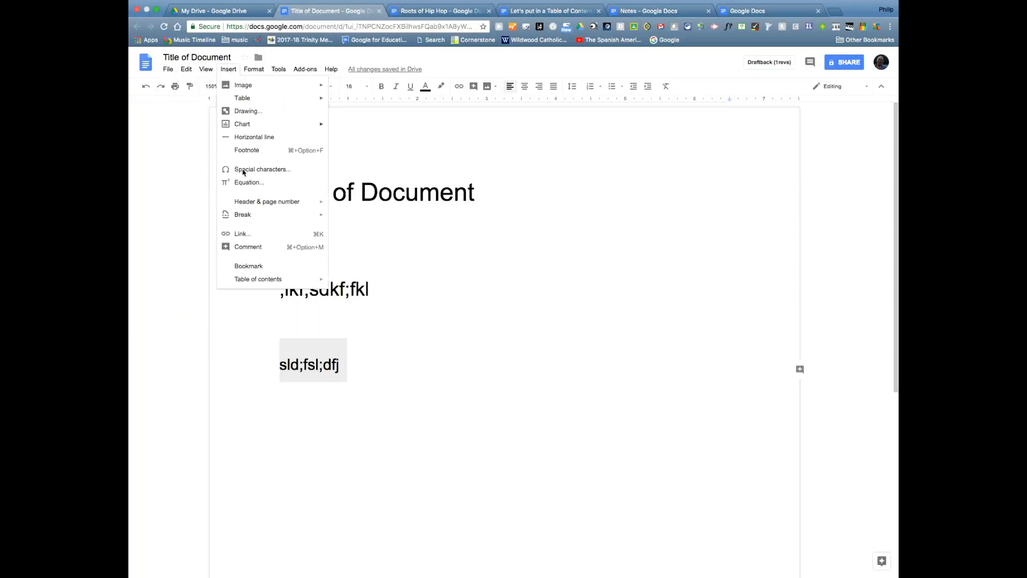
mouse_move(272, 286)
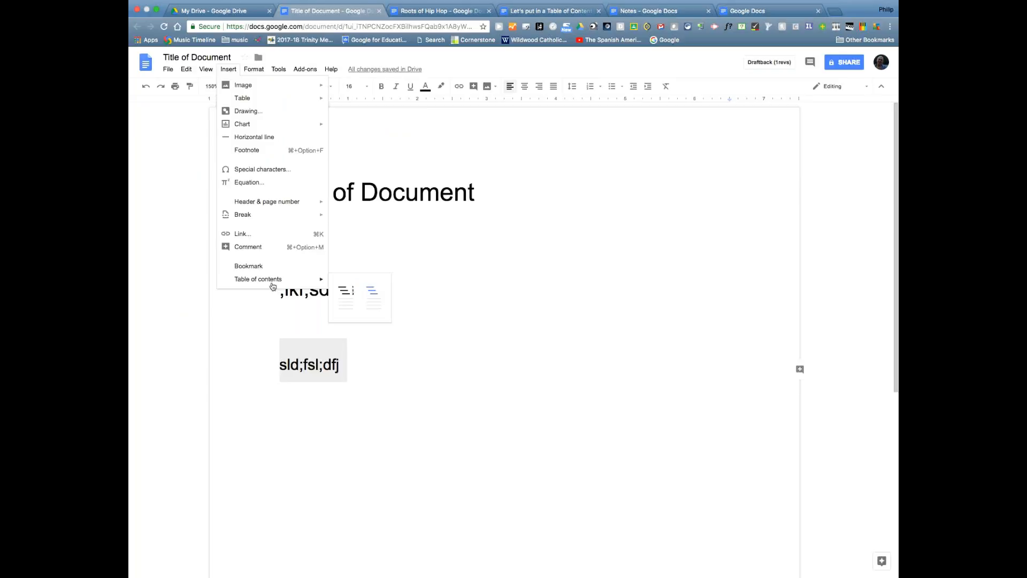
click(477, 271)
click(277, 88)
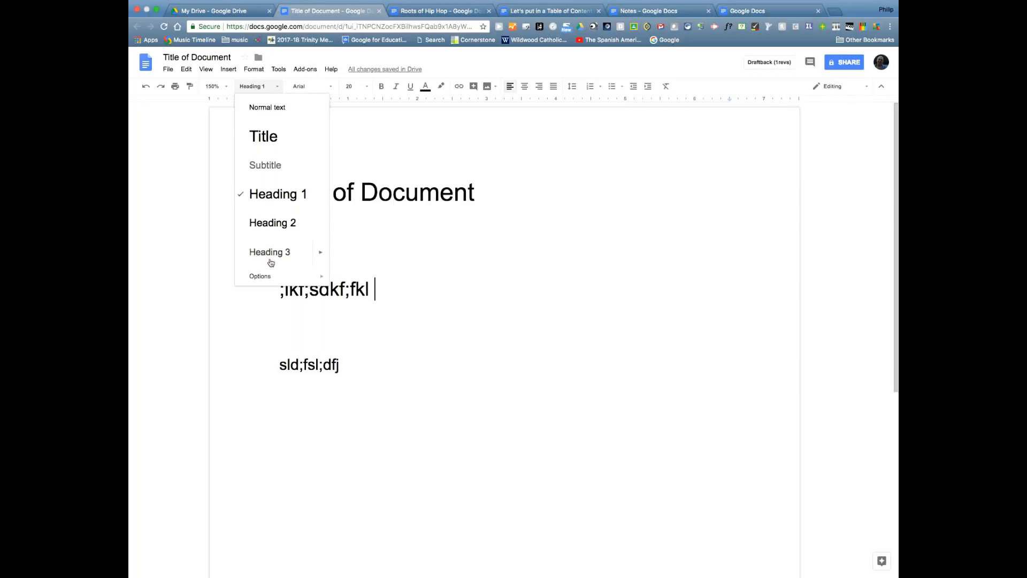
click(376, 286)
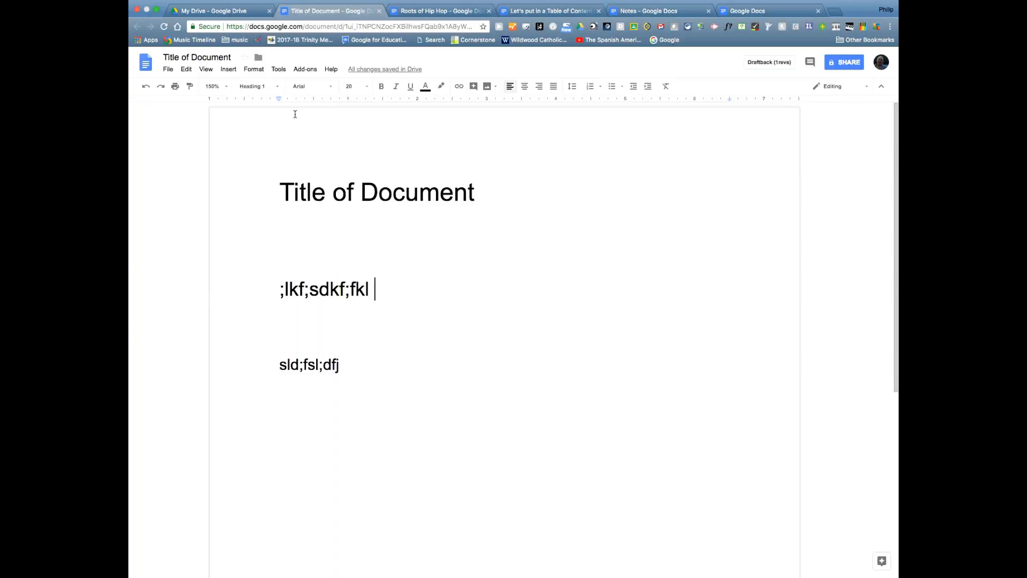
- Add the line ';lsdkf s;dlfk s;dlfk' beneath the Sld;fsl;dfj heading
click(275, 88)
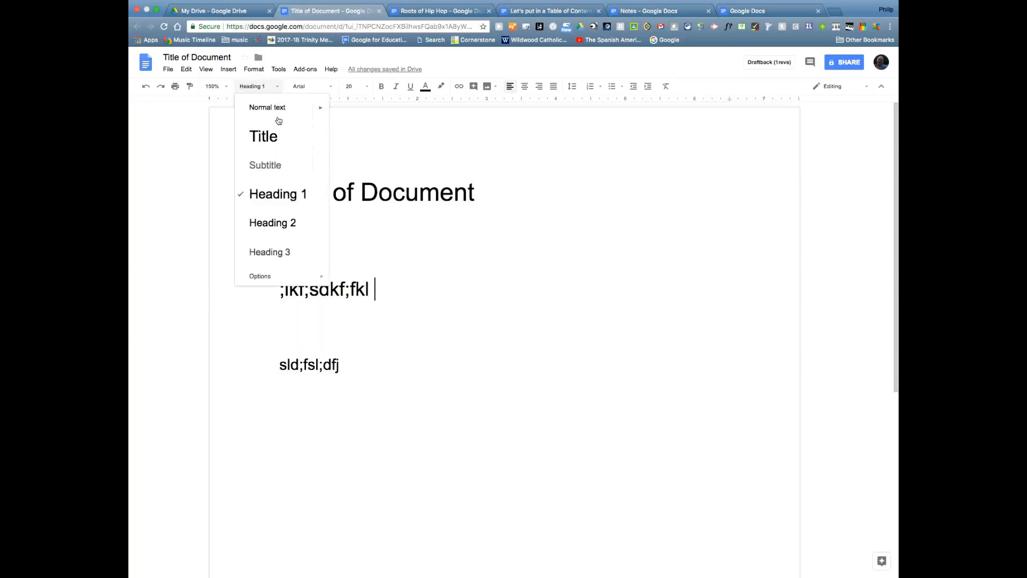
click(403, 184)
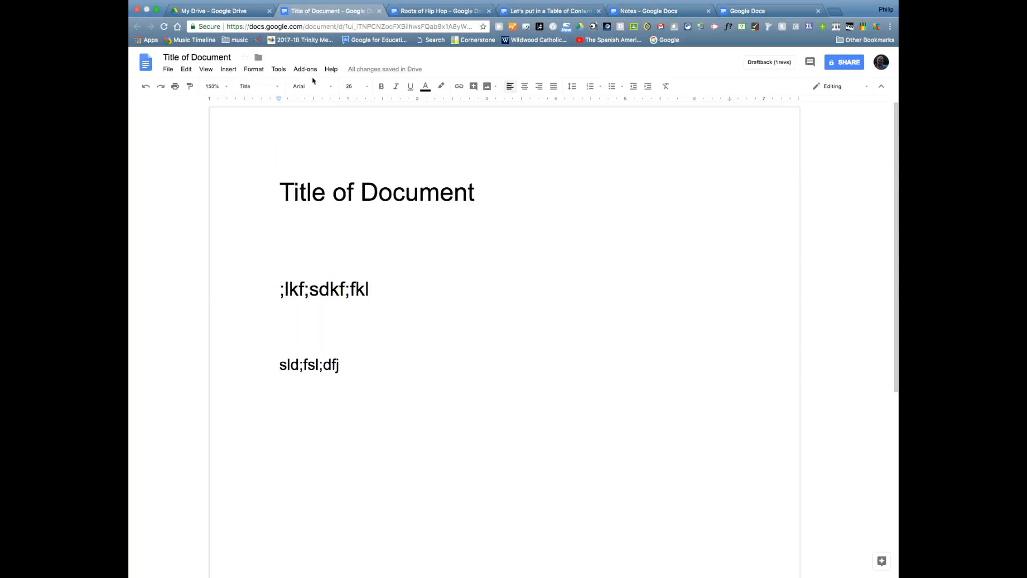
click(355, 362)
key(Return)
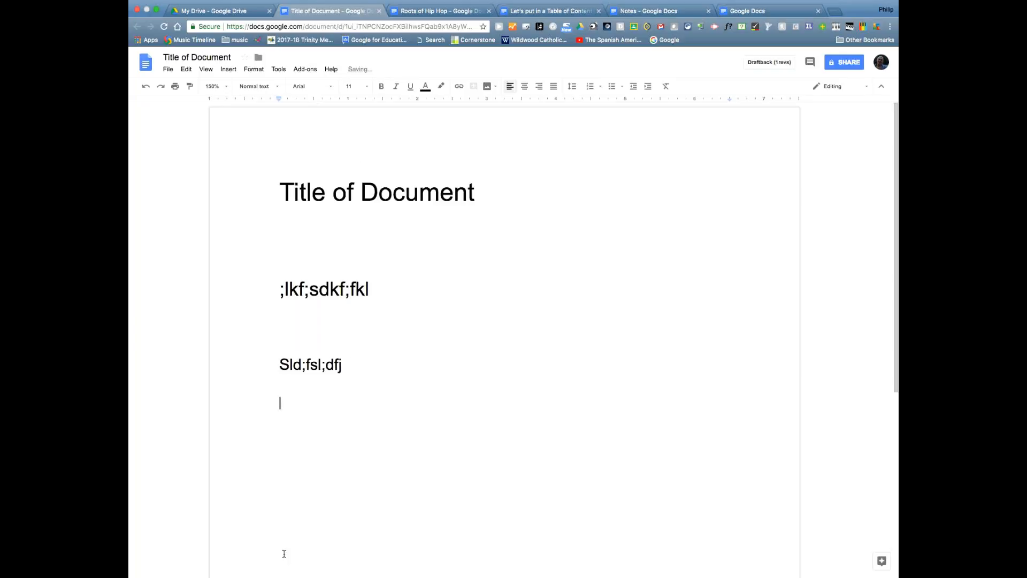
text(;lsdkf s;dlfk s;dlfk)
- Select the new line and browse the available fonts for it
drag(380, 400, 270, 401)
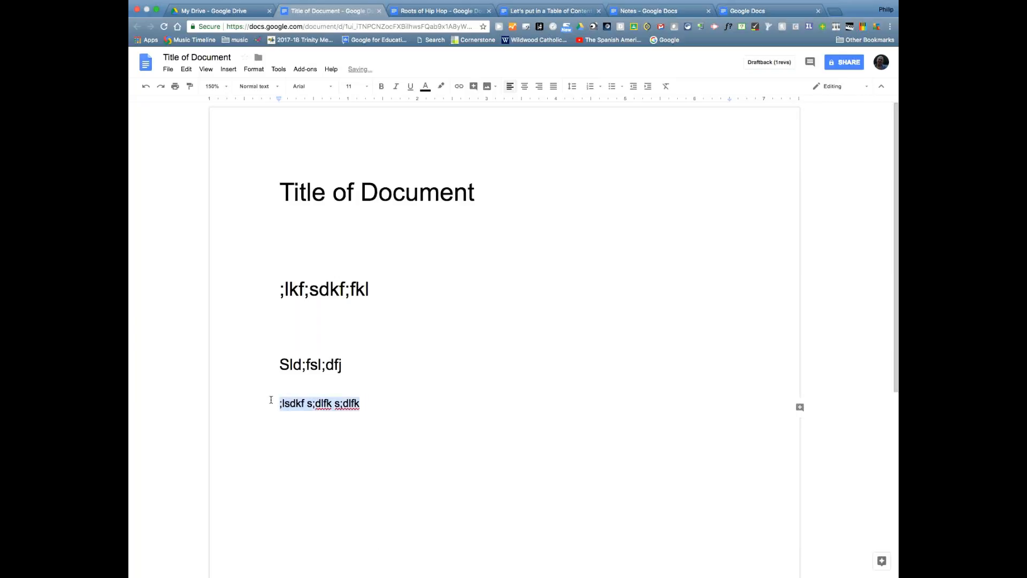
click(331, 87)
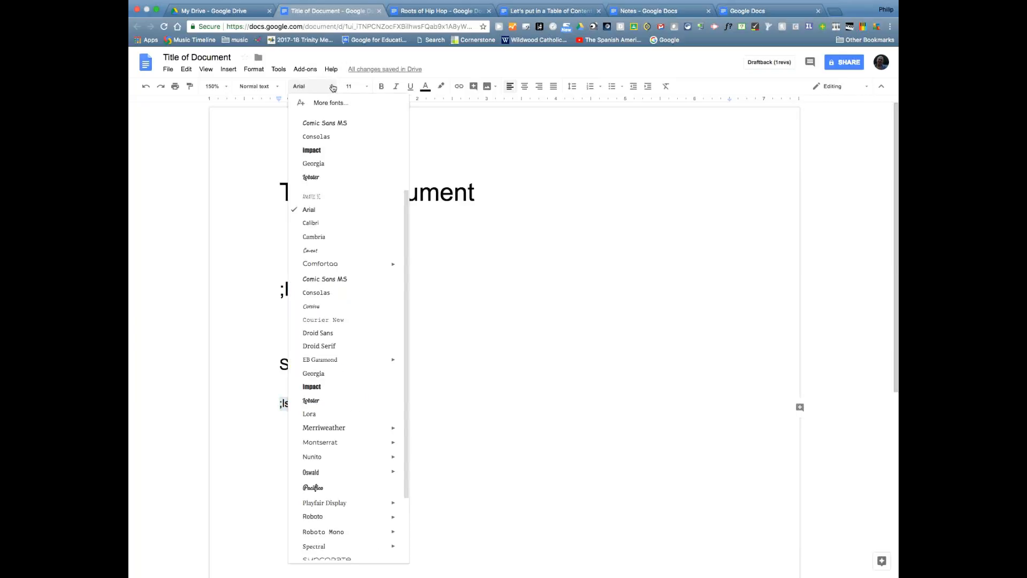
drag(408, 282, 401, 325)
scroll(400, 324, down, 1)
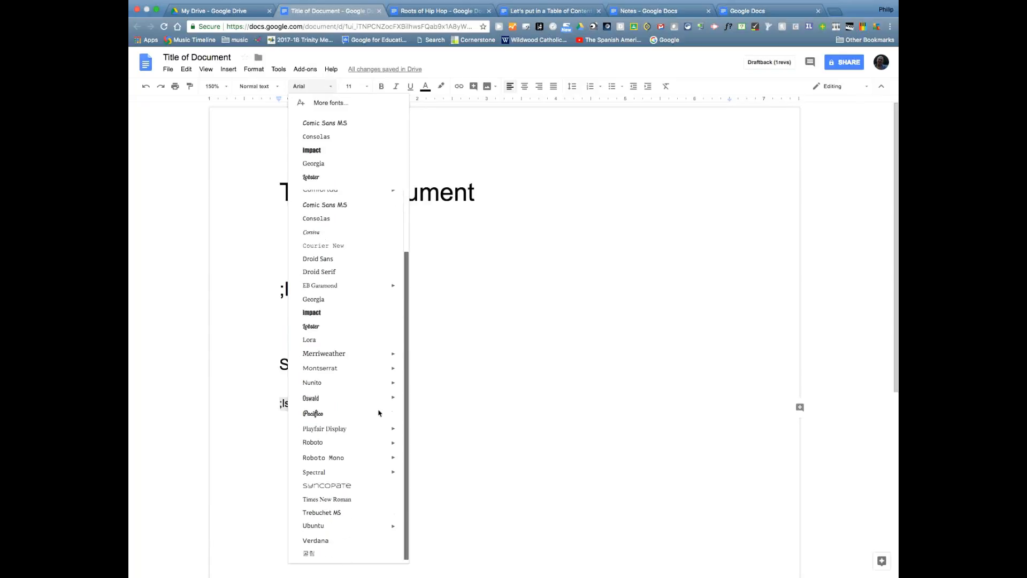
scroll(390, 348, up, 1)
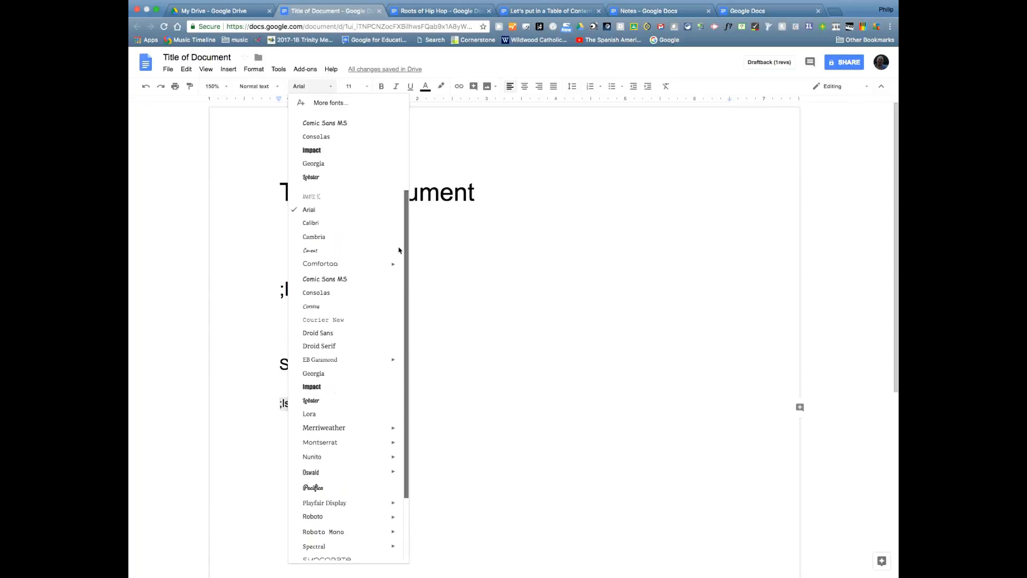
scroll(402, 321, down, 1)
scroll(400, 392, up, 2)
- Open More fonts, leave the script filter unchanged and sort fonts alphabetically
click(323, 103)
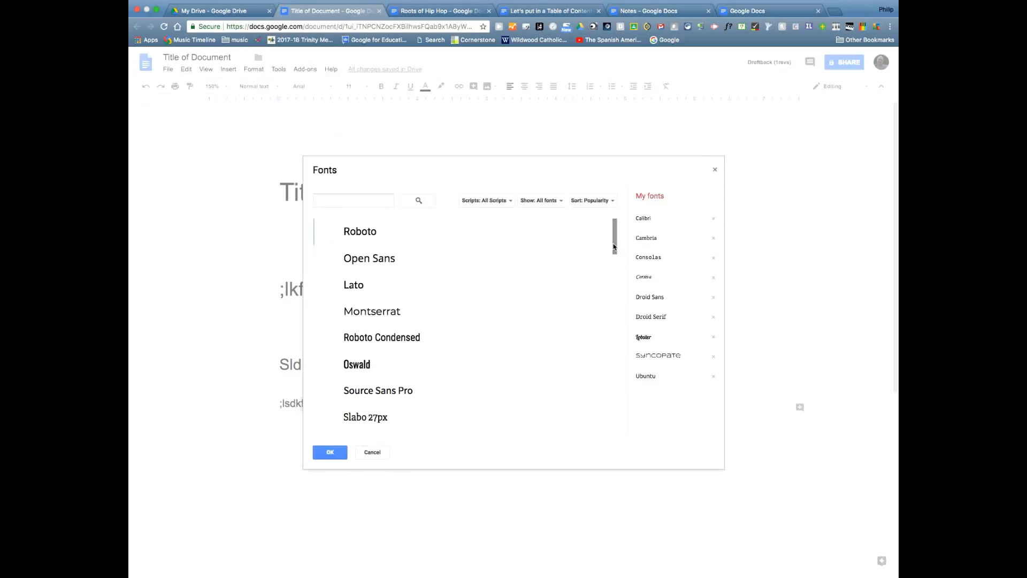
scroll(614, 247, down, 1)
scroll(615, 246, up, 1)
click(342, 201)
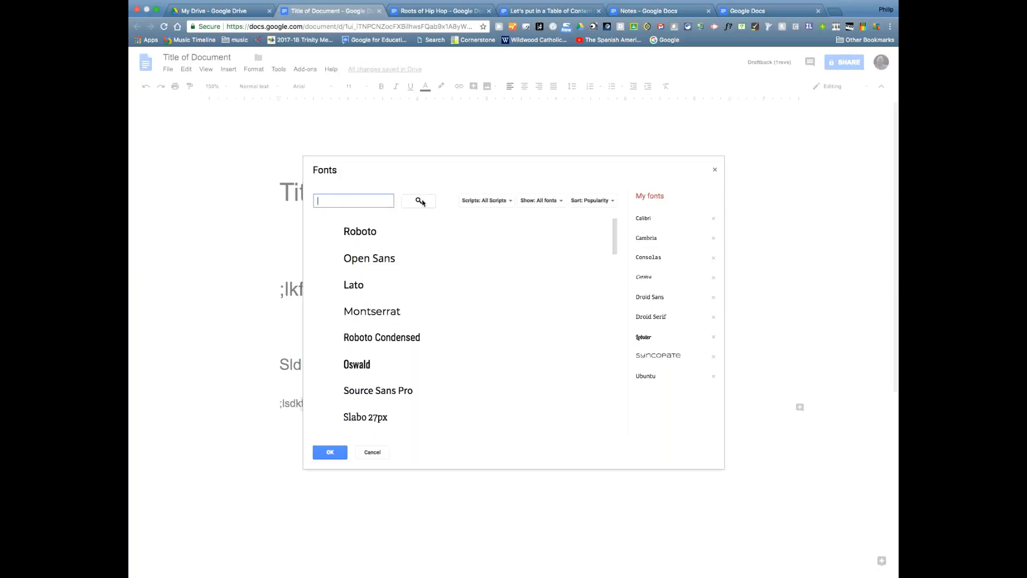
click(496, 201)
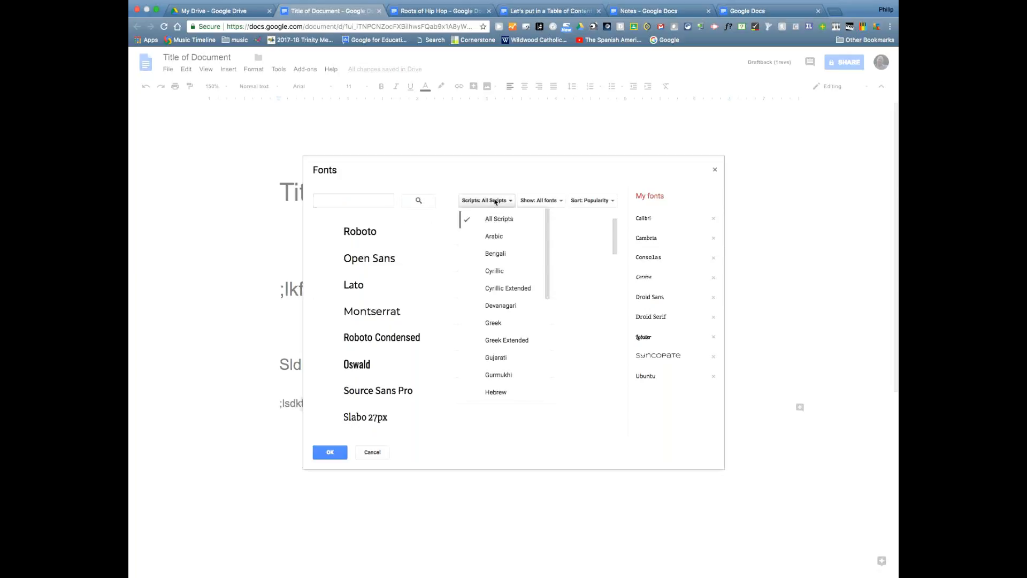
click(556, 173)
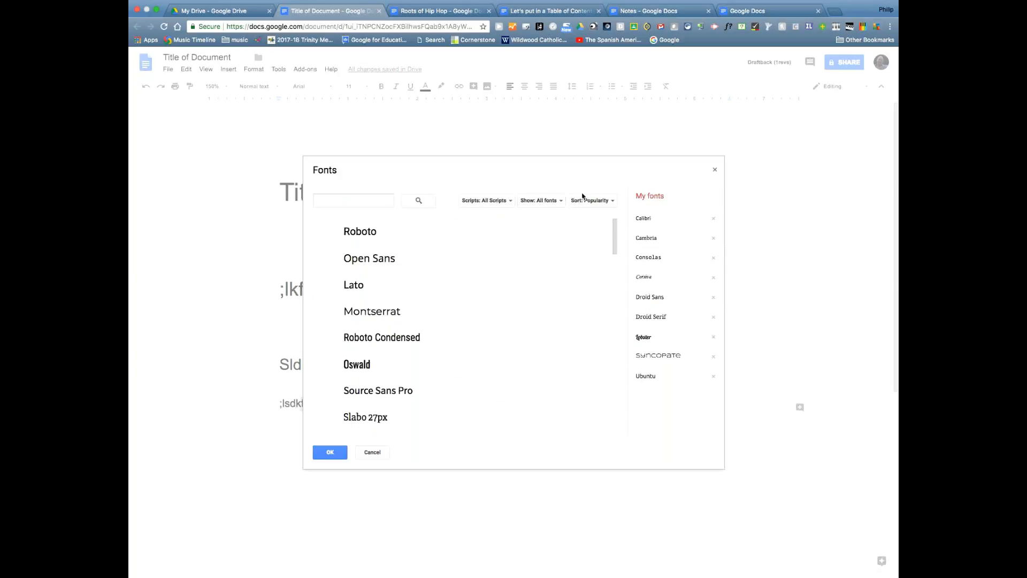
click(601, 203)
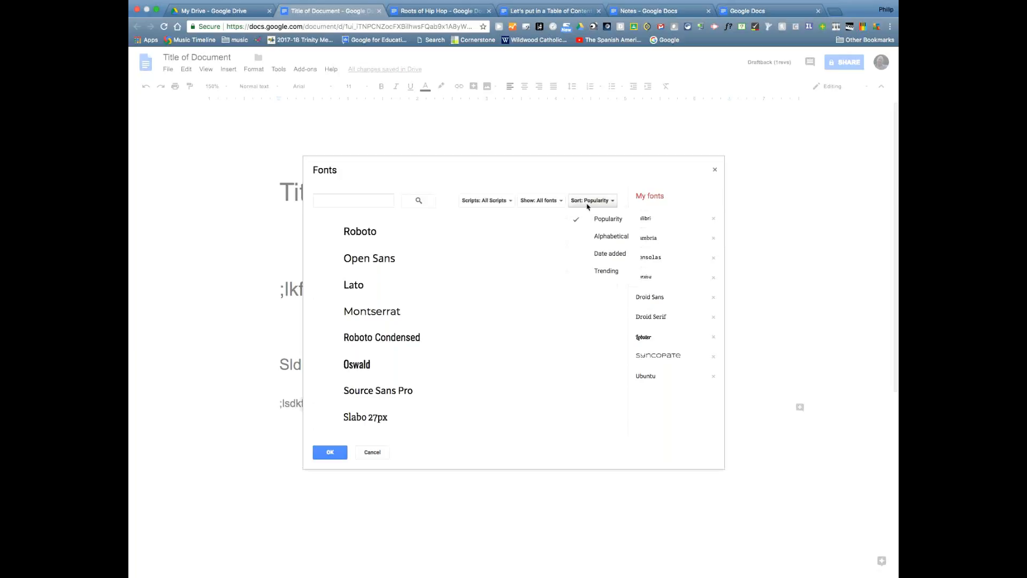
click(603, 243)
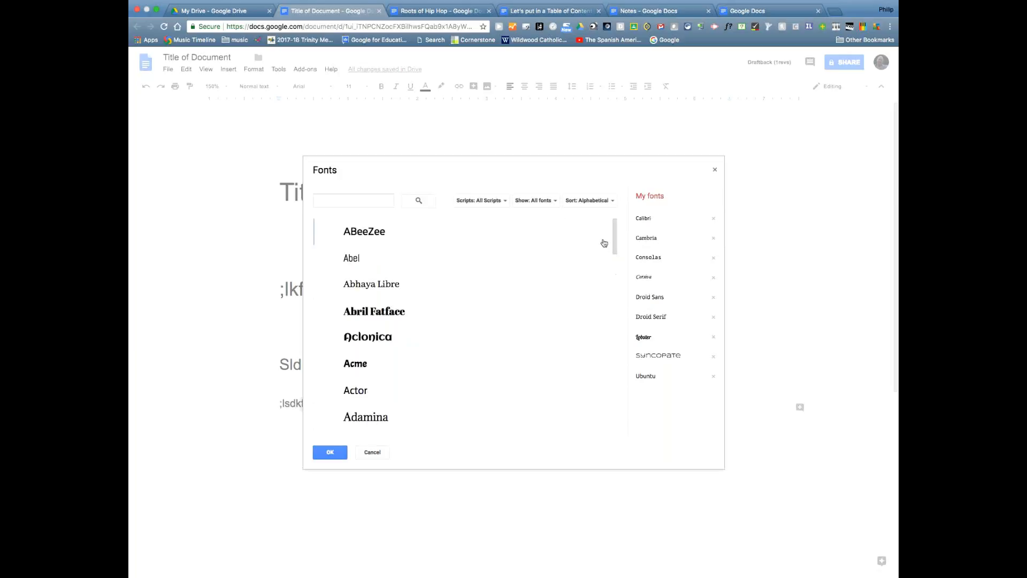
- Sort fonts by popularity again and apply Oswald to the line
scroll(602, 299, down, 10)
scroll(598, 358, down, 6)
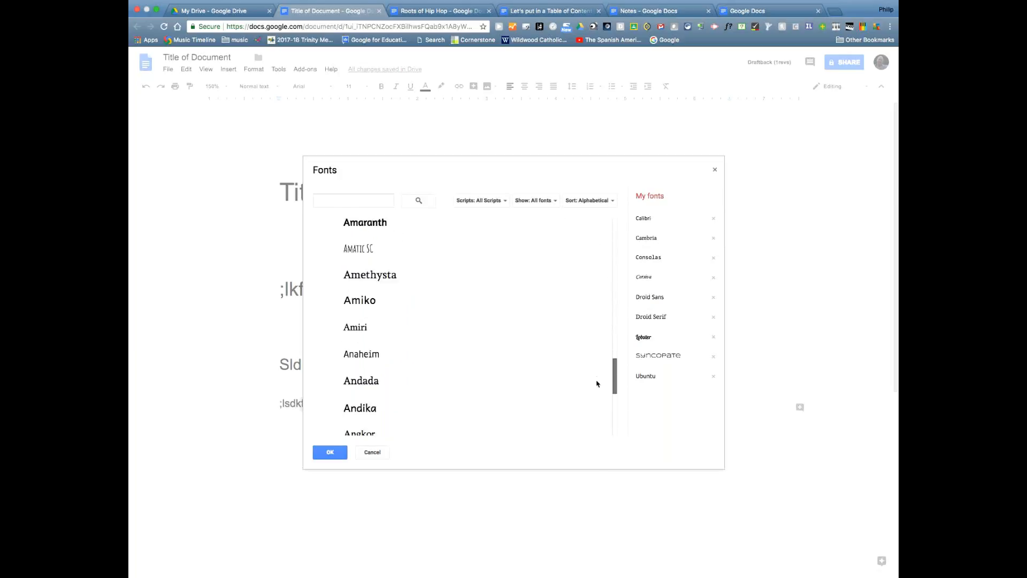
drag(614, 315, 608, 258)
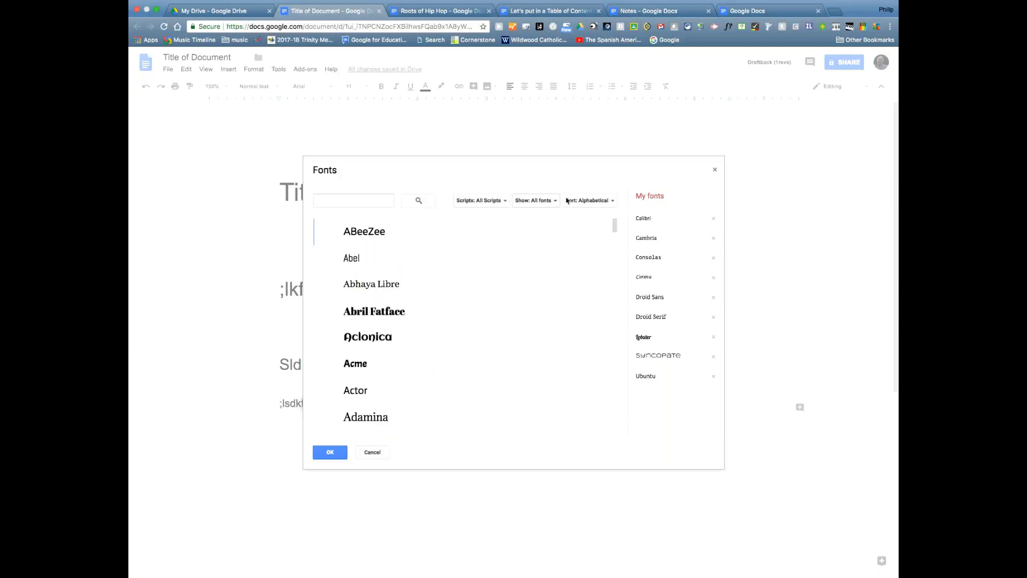
click(589, 202)
click(602, 220)
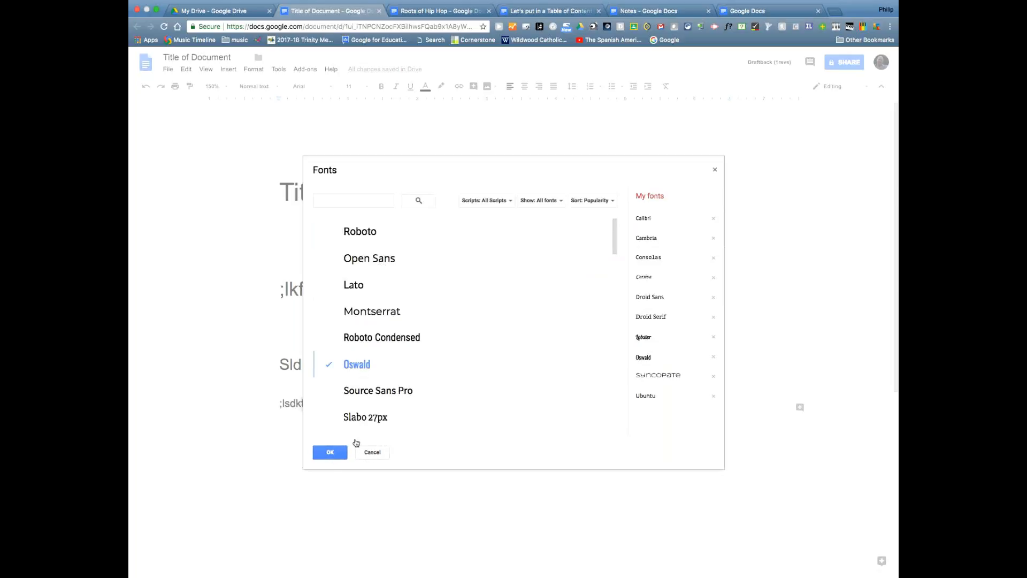
click(327, 452)
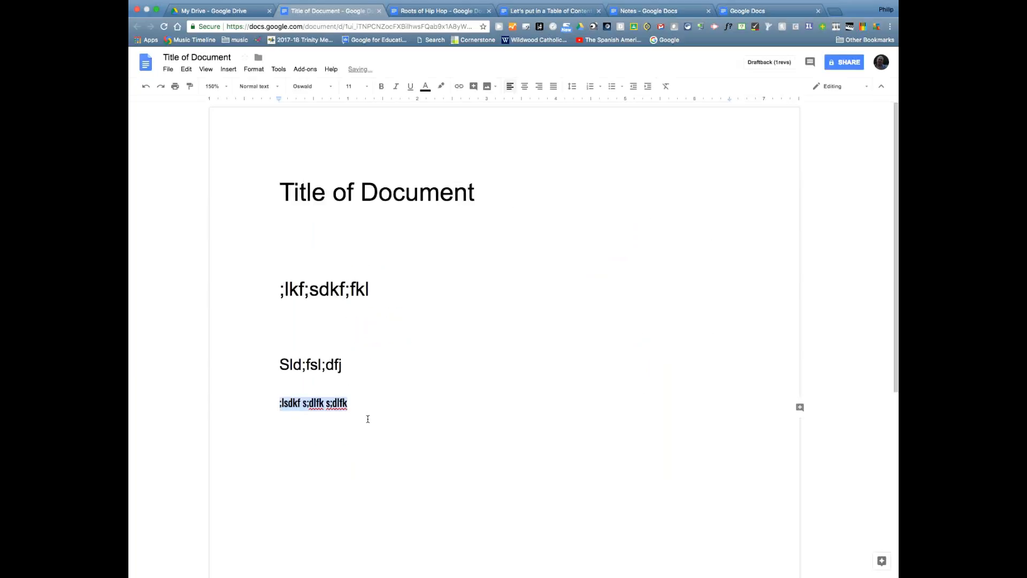
- Reselect the whole Oswald line after checking its font size choices
click(368, 419)
drag(268, 402, 365, 403)
click(367, 88)
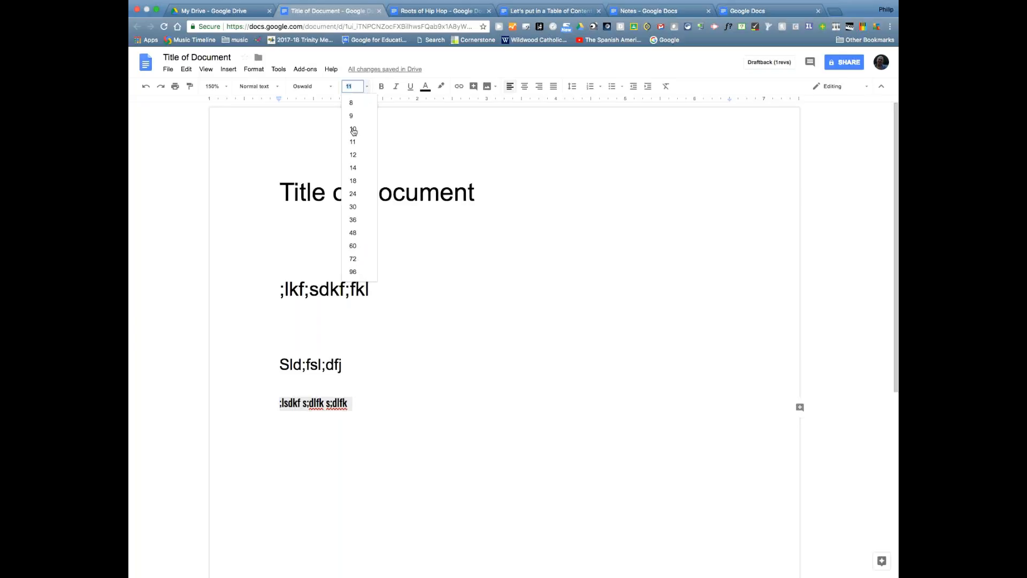
click(443, 401)
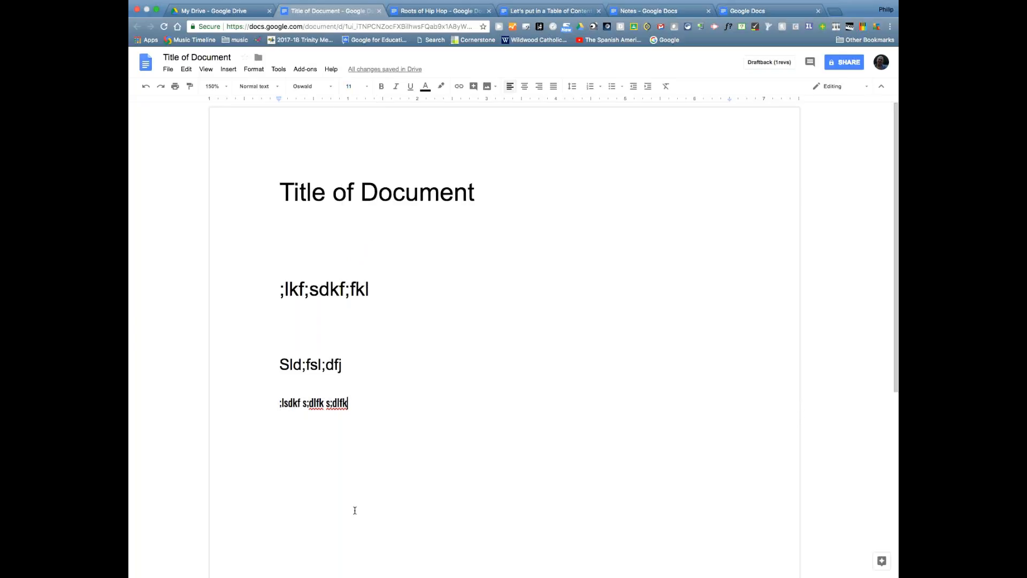
drag(276, 365, 350, 365)
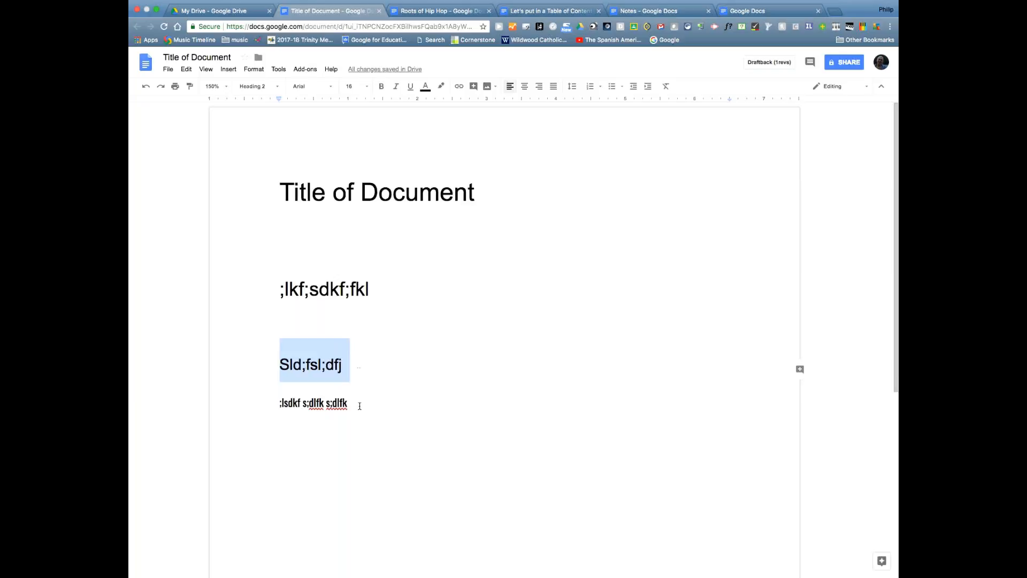
click(281, 403)
drag(280, 403, 350, 403)
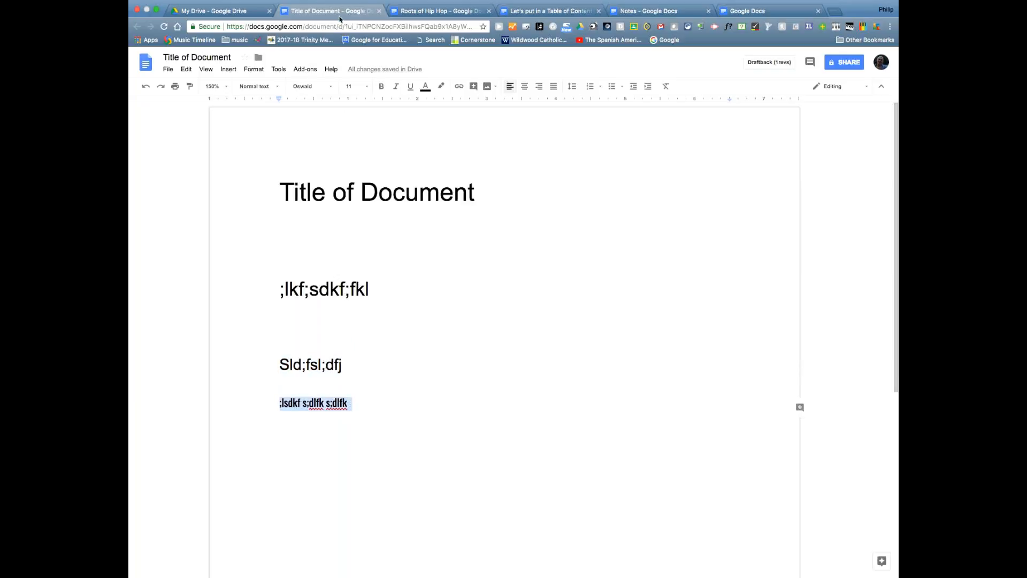
- Set the Oswald line's font size to 132 pt, pushing it onto a second page
click(362, 85)
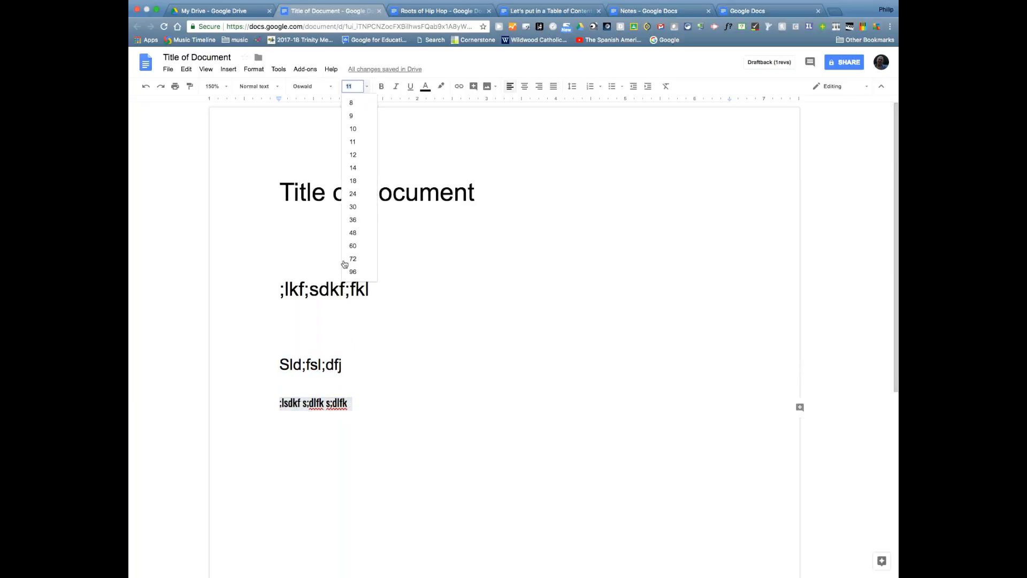
double_click(348, 87)
text(132)
key(Return)
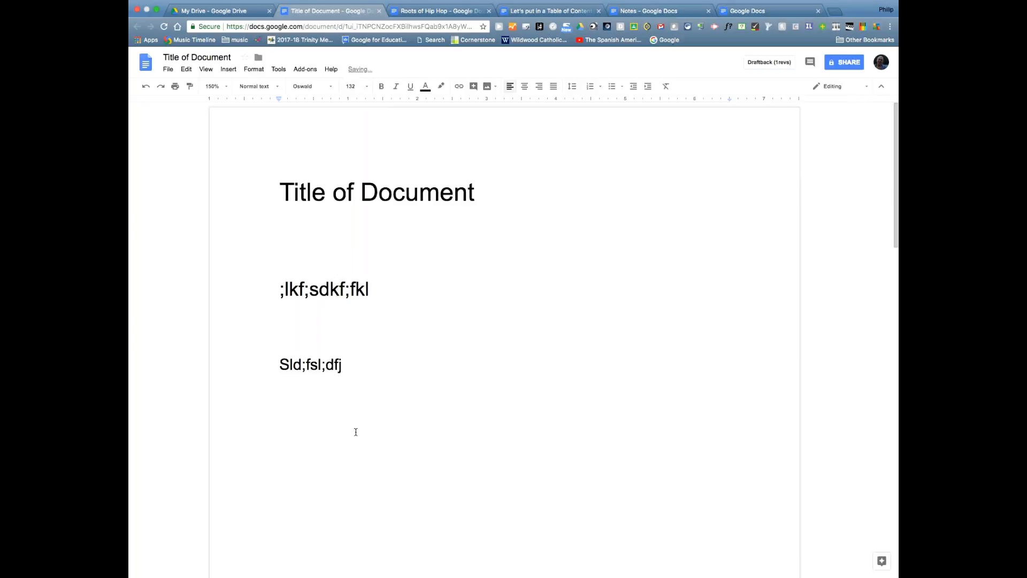
scroll(562, 430, down, 10)
scroll(669, 382, up, 15)
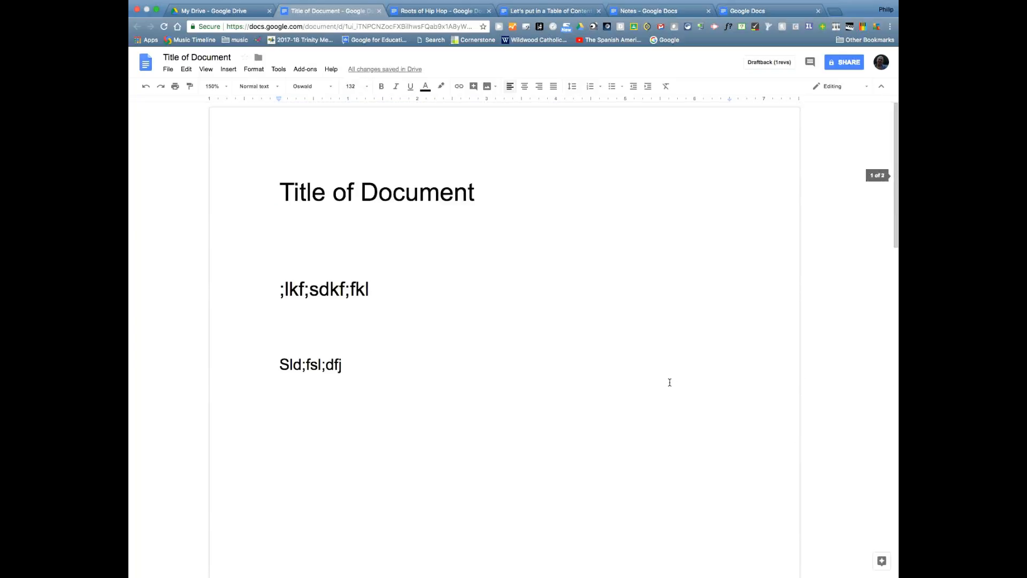
click(367, 87)
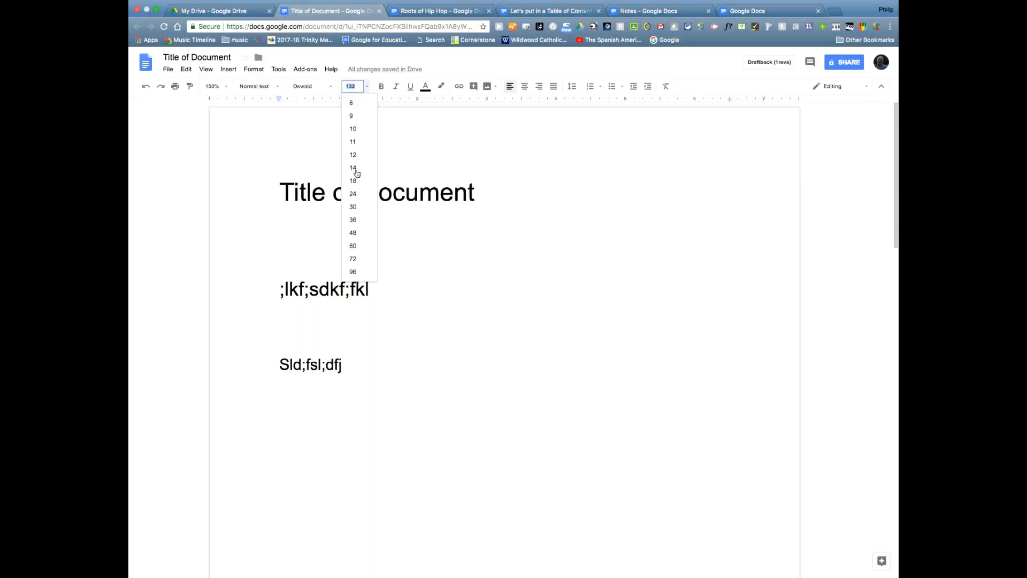
click(311, 366)
drag(282, 364, 348, 365)
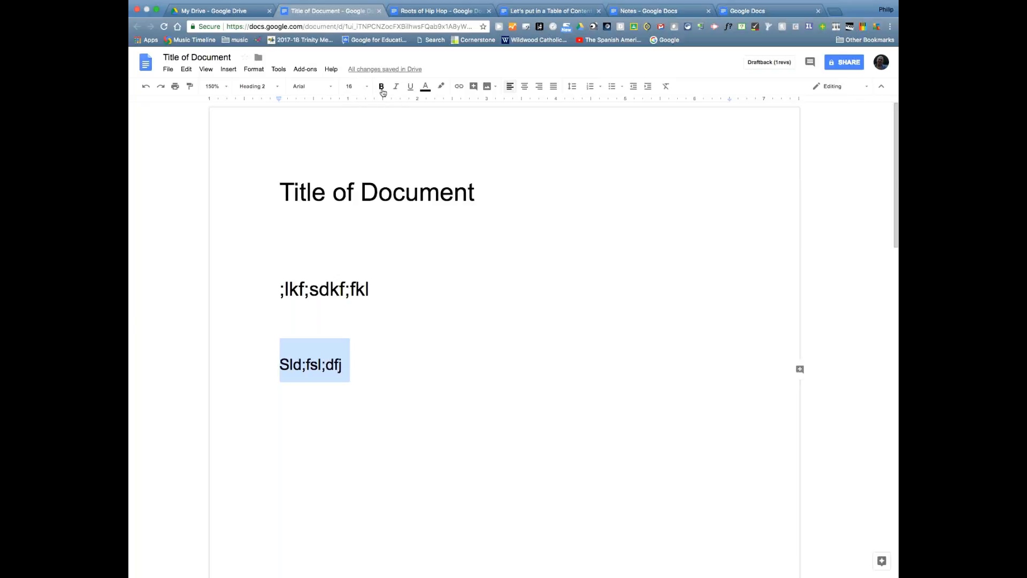
- Apply Bold and Italic to the whole Sld;fsl;dfj line
click(294, 349)
triple_click(289, 353)
click(381, 86)
click(396, 88)
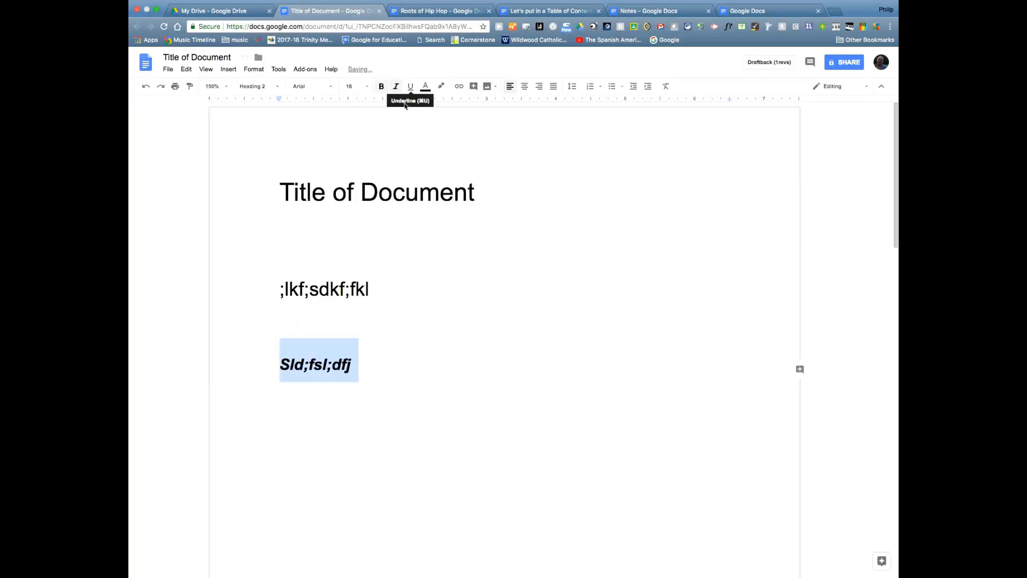
click(371, 373)
click(396, 89)
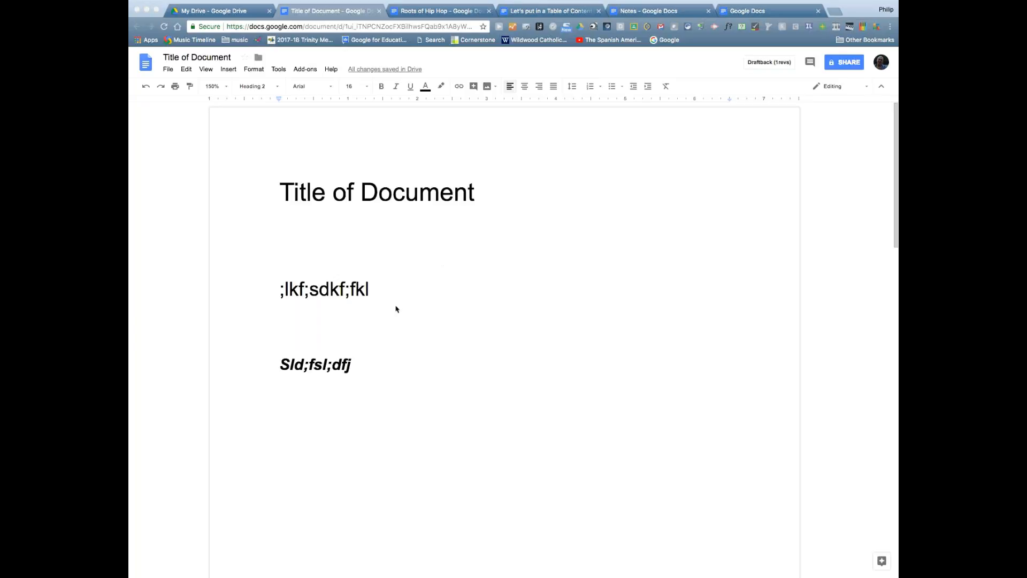
- Colour the Sld;fsl;dfj heading red
key(super+Tab)
click(277, 290)
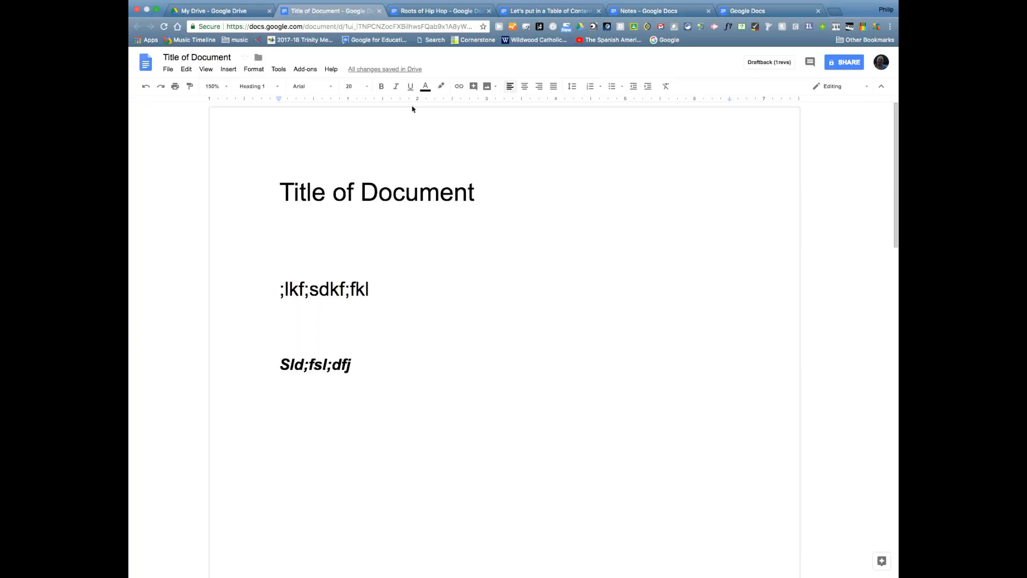
click(367, 87)
click(367, 88)
drag(279, 367, 381, 365)
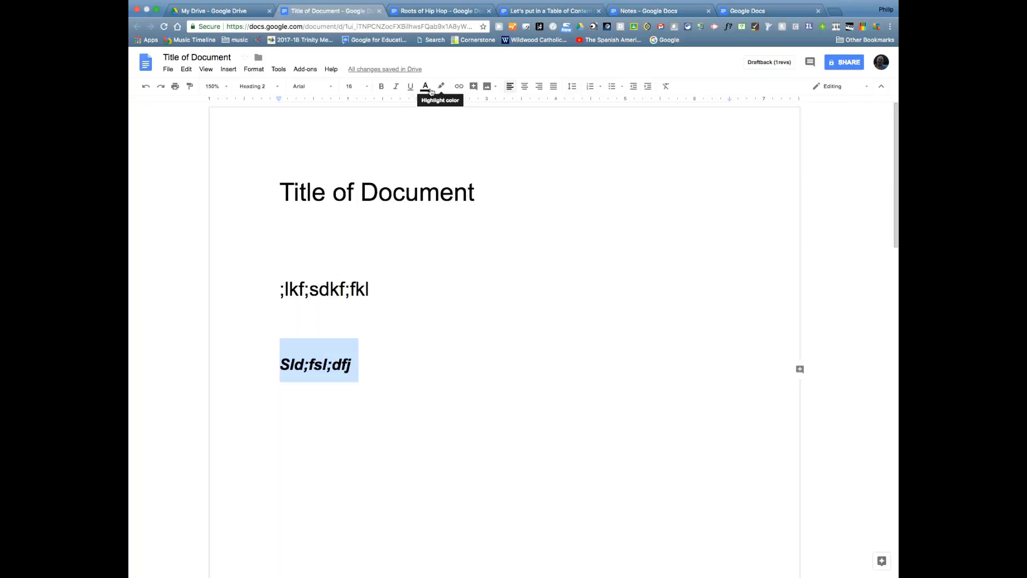
click(426, 86)
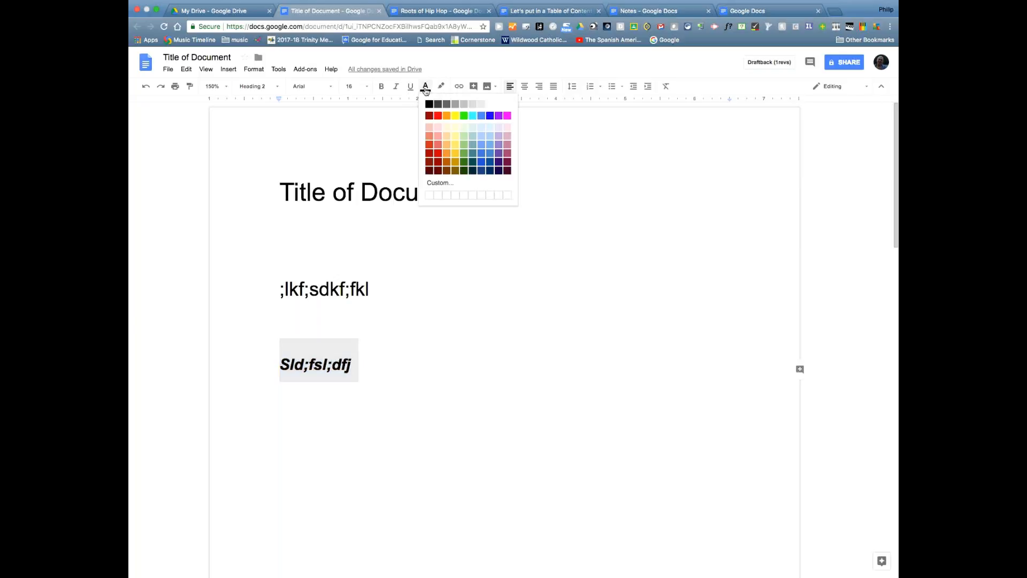
click(436, 155)
- Try a light yellow highlight on the ;lkf;sdkf;fkl heading, then undo it
click(344, 330)
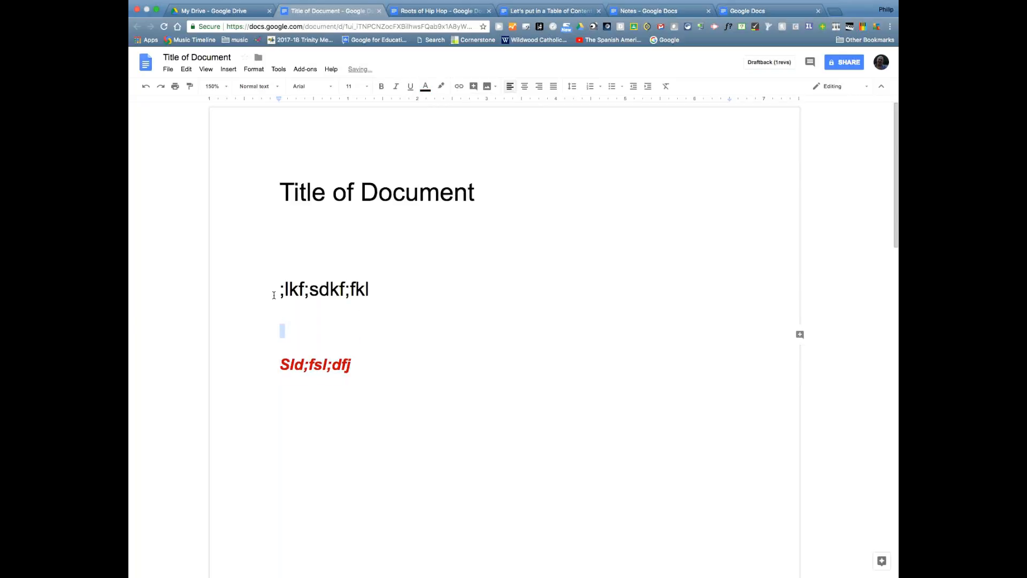
drag(274, 295, 375, 291)
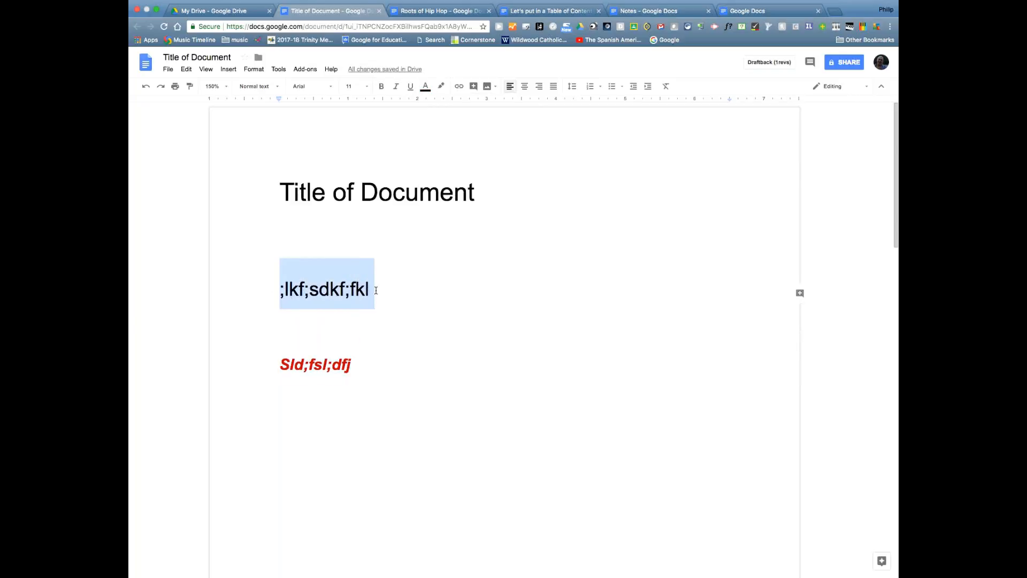
click(441, 87)
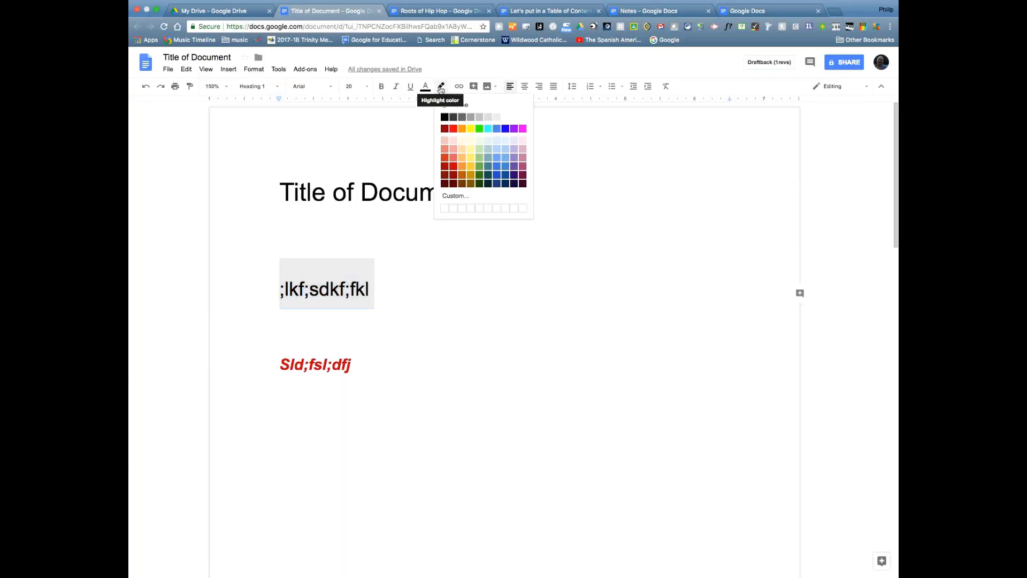
click(471, 149)
click(445, 276)
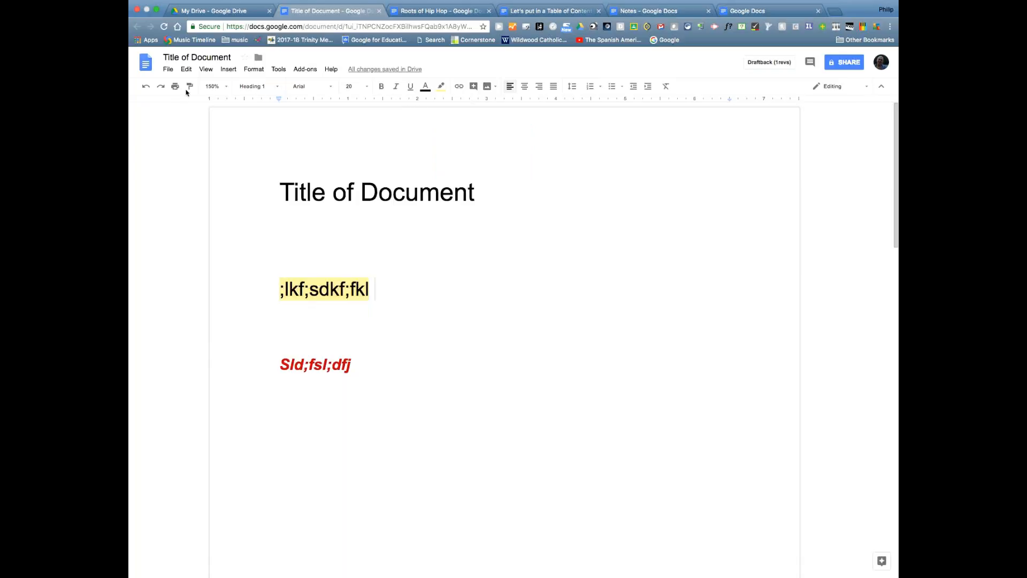
click(145, 87)
click(400, 327)
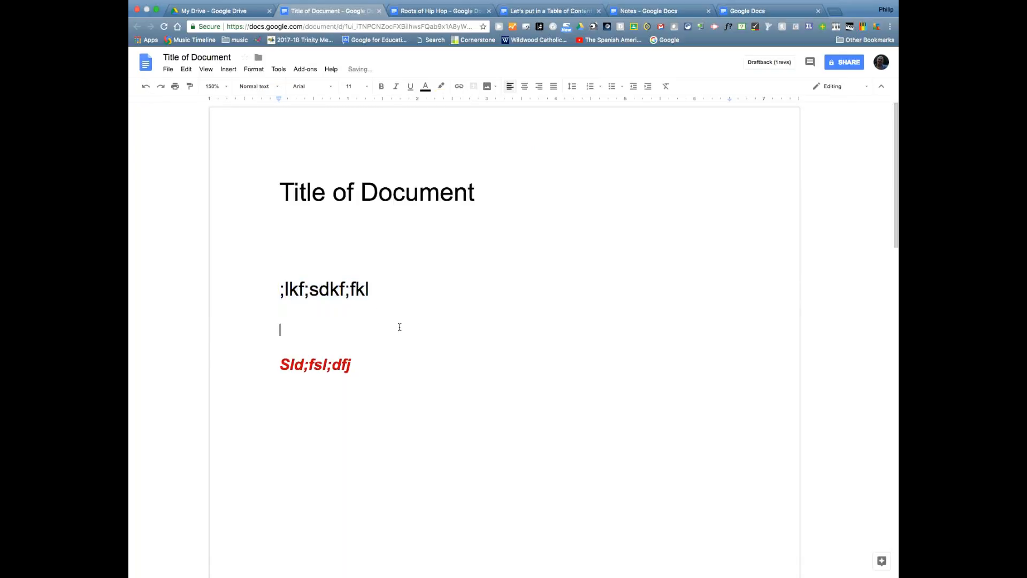
- Type 'Stockton U' on a new line under the red heading and start inserting a link for it
click(390, 357)
key(Return)
key(Return)
text(Stockton)
drag(279, 403, 322, 403)
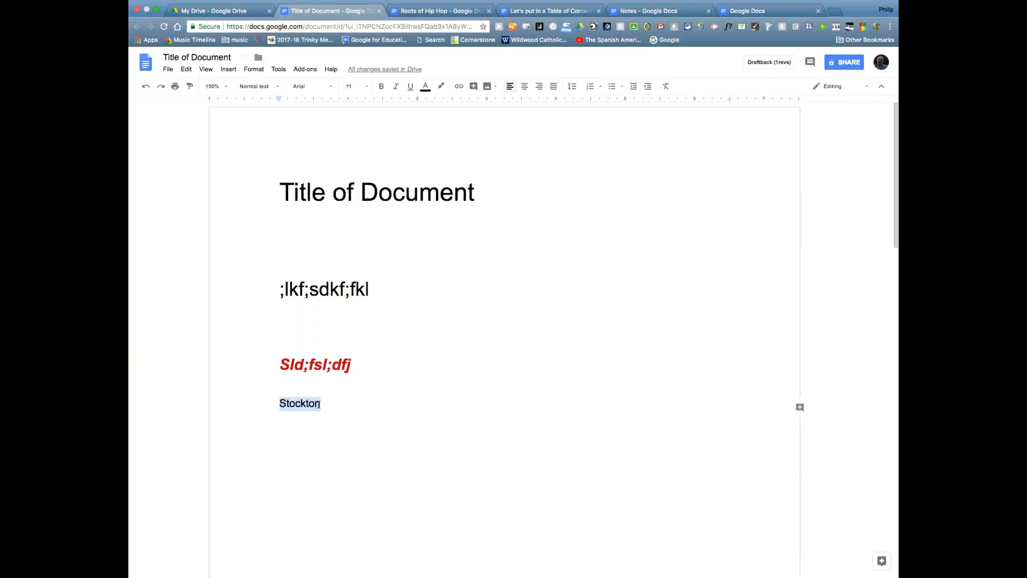
click(333, 406)
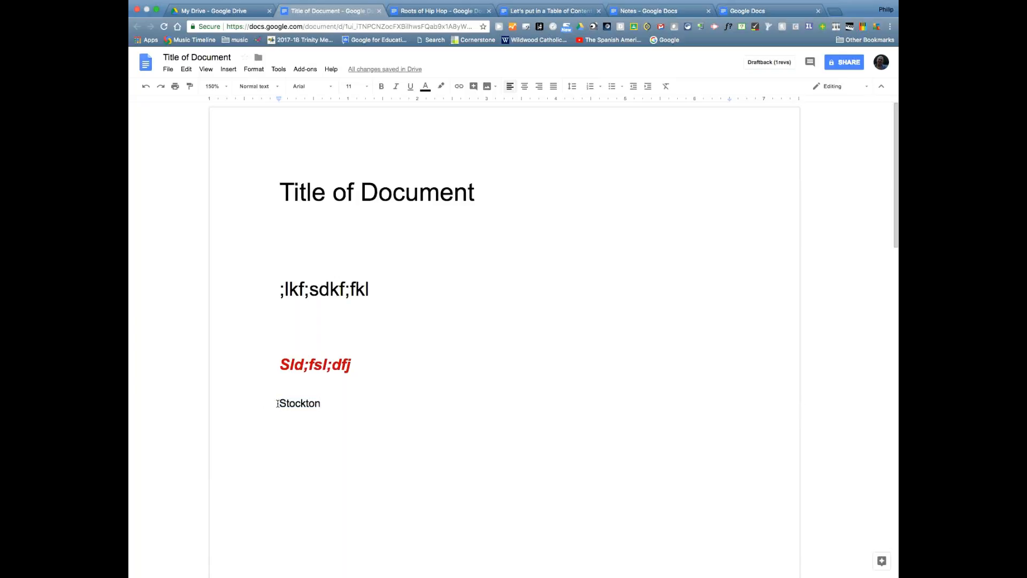
drag(278, 403, 320, 404)
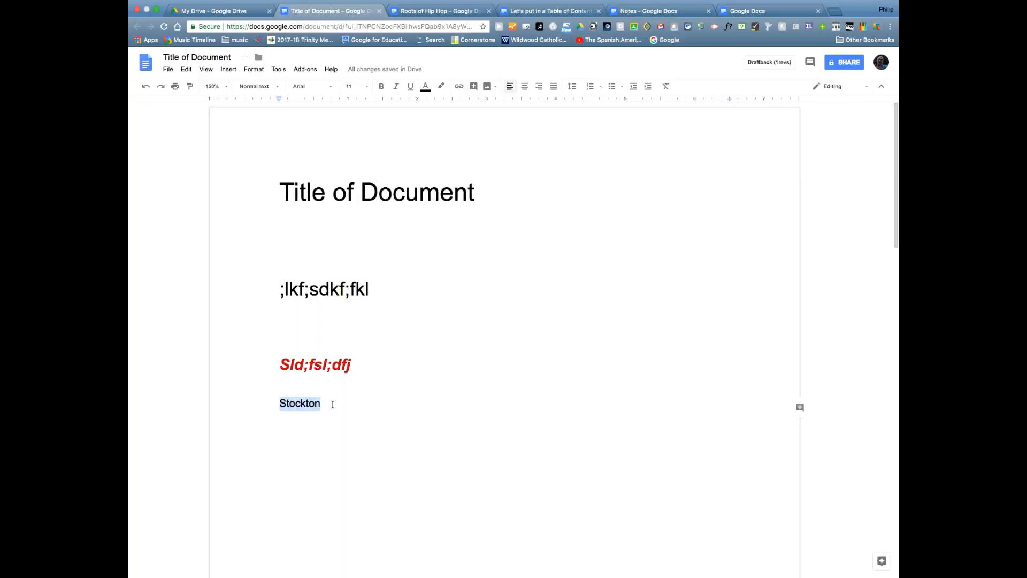
click(332, 404)
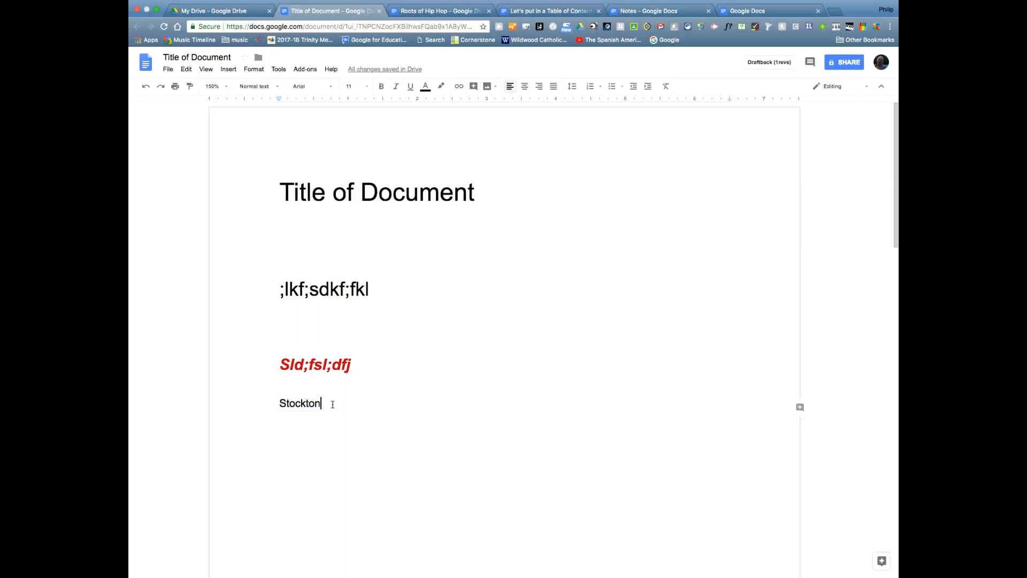
text(U)
drag(277, 404, 335, 402)
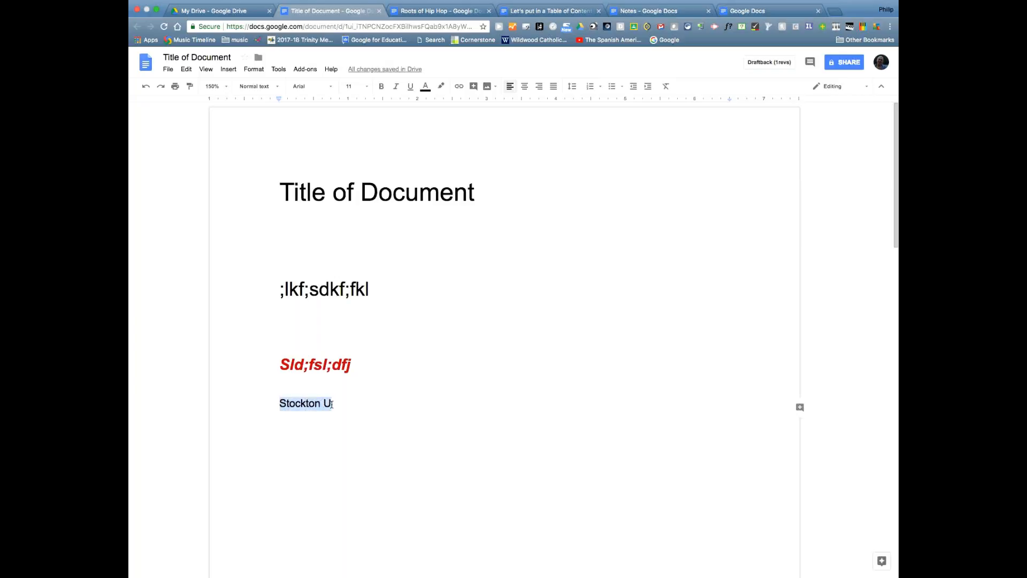
click(460, 86)
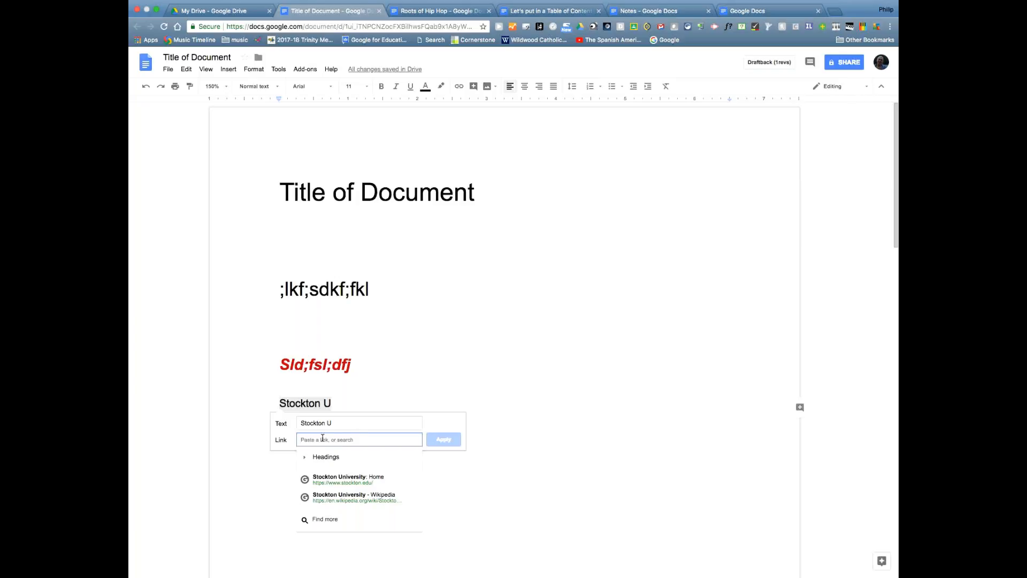
- Link 'Stockton U' to the 'Stockton University: Home' page and start an empty line below it
click(353, 476)
click(444, 439)
click(438, 499)
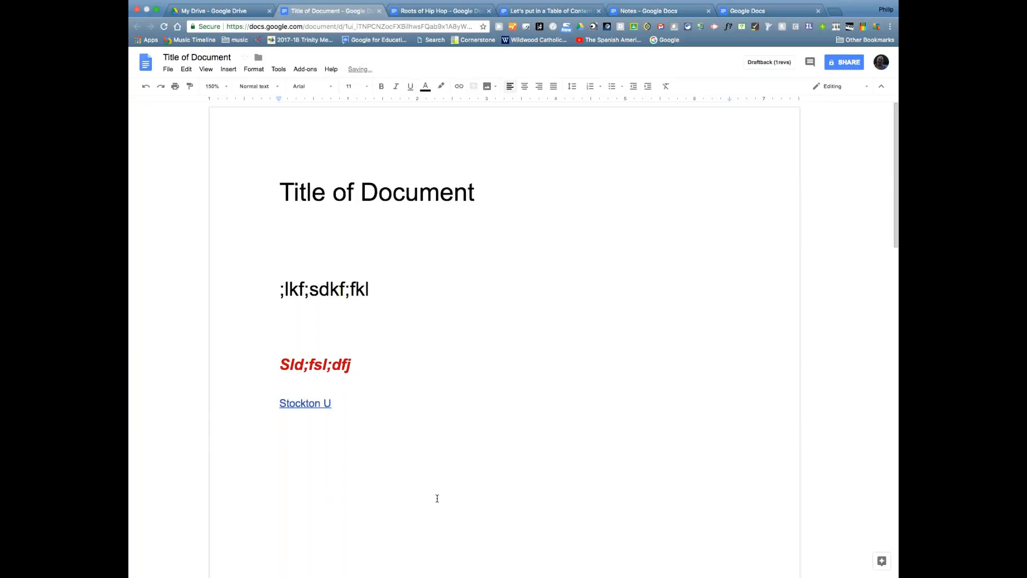
double_click(363, 406)
key(Return)
click(296, 407)
click(355, 459)
click(341, 397)
key(Return)
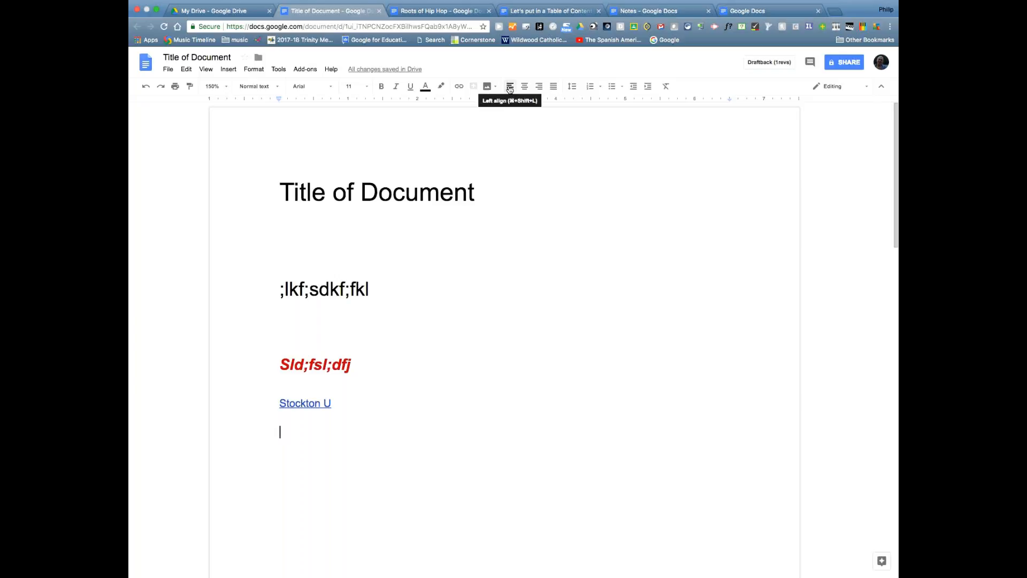
- Try centred and right alignment on the ;lkf;sdkf;fkl heading, finishing with Justify
click(279, 289)
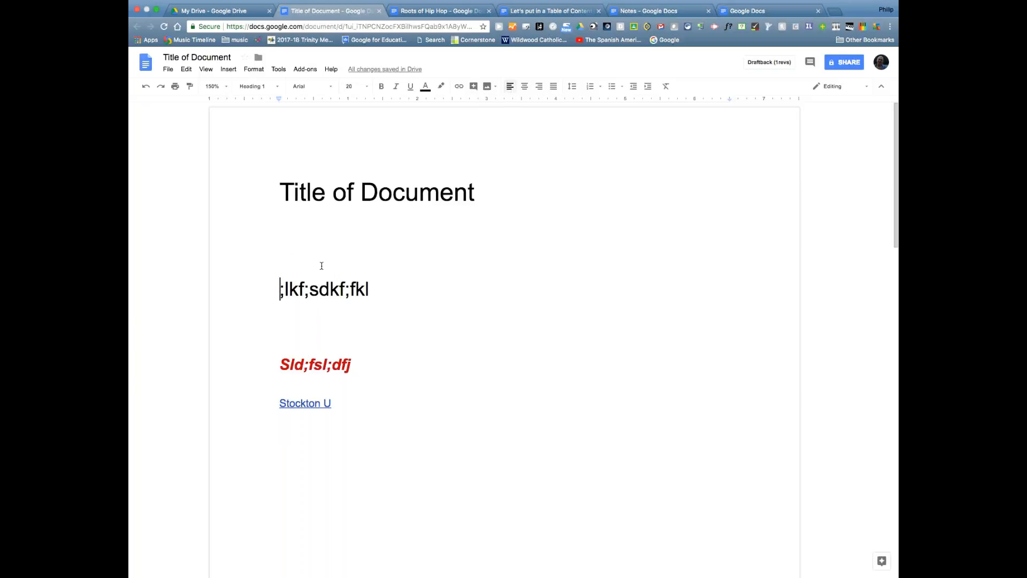
click(527, 88)
click(539, 88)
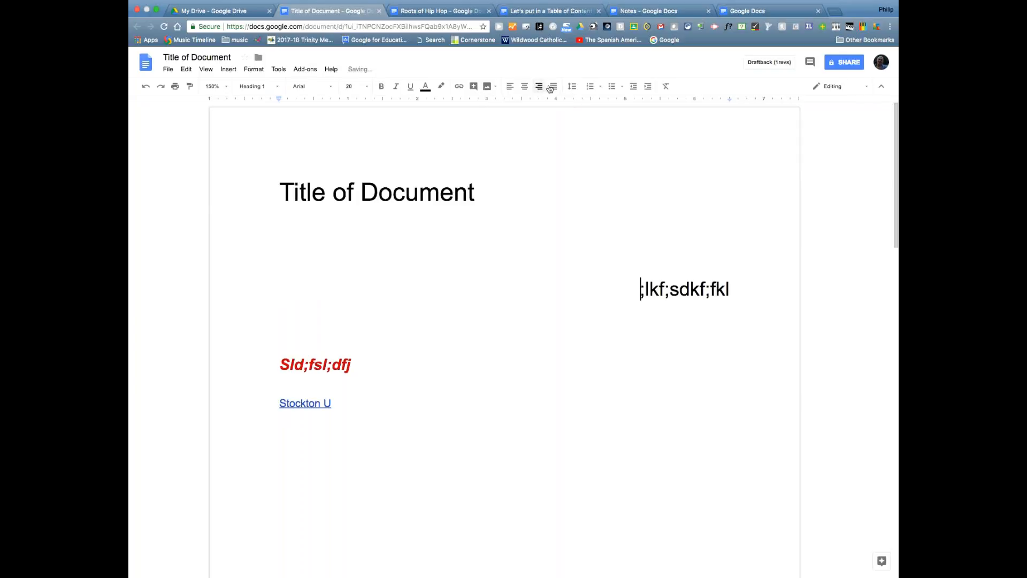
click(552, 87)
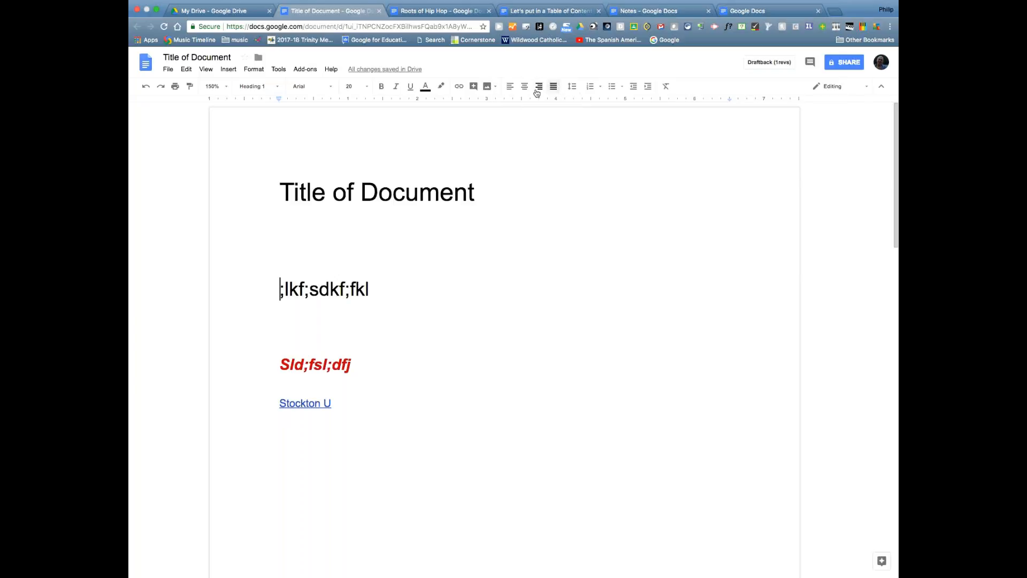
click(572, 89)
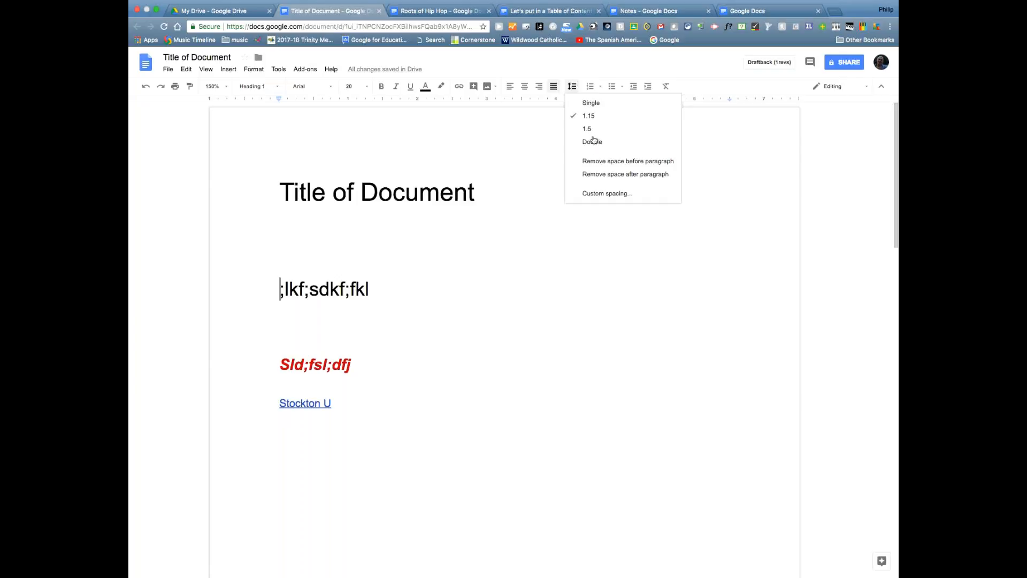
click(599, 196)
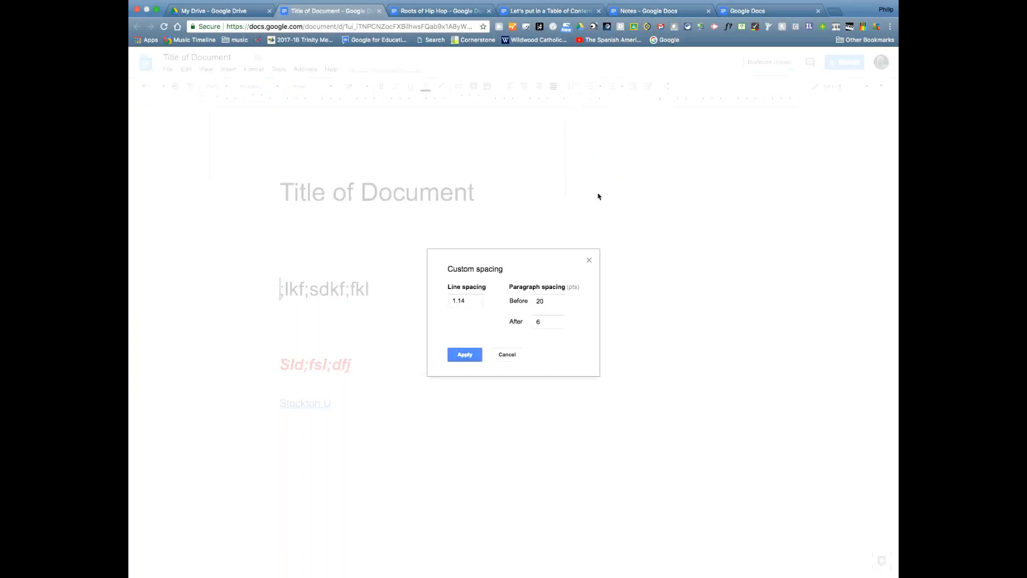
click(475, 300)
click(504, 357)
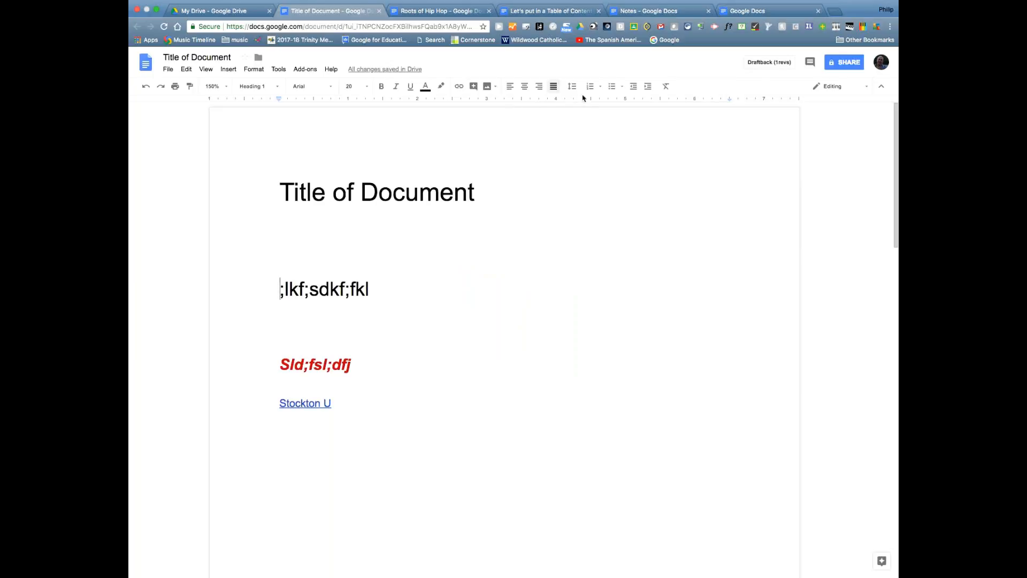
- Type four lines below the link: lsdfjlsd;j, lskdfhkhjsdfsf, ksdjfkjsdh and sldkf
click(392, 402)
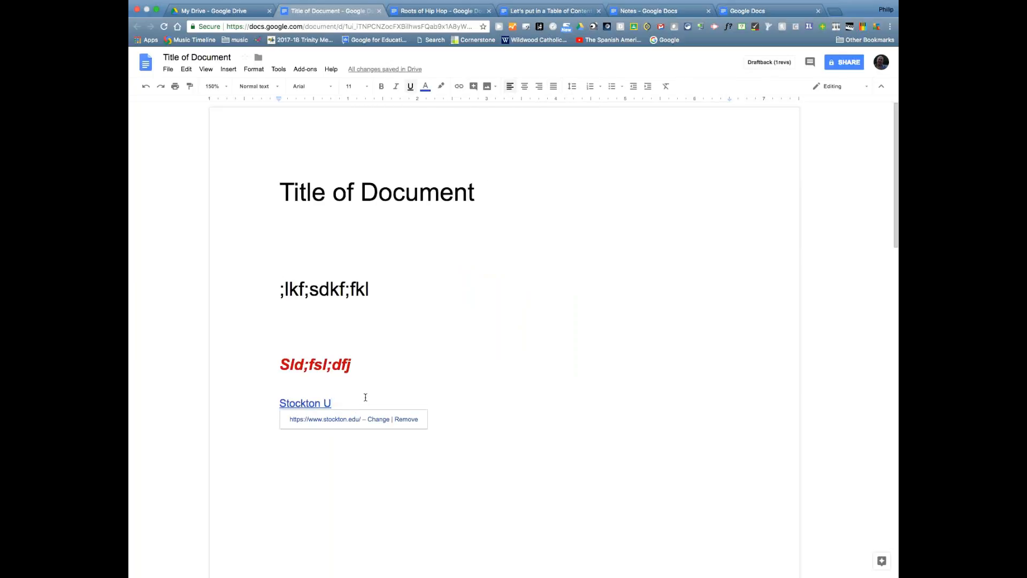
key(Return)
text(lsdfjlsd;j)
key(Return)
text(lskdfhkhjsdfsf)
key(Return)
text(ksdjfkjsdh)
key(Return)
text(sldkf)
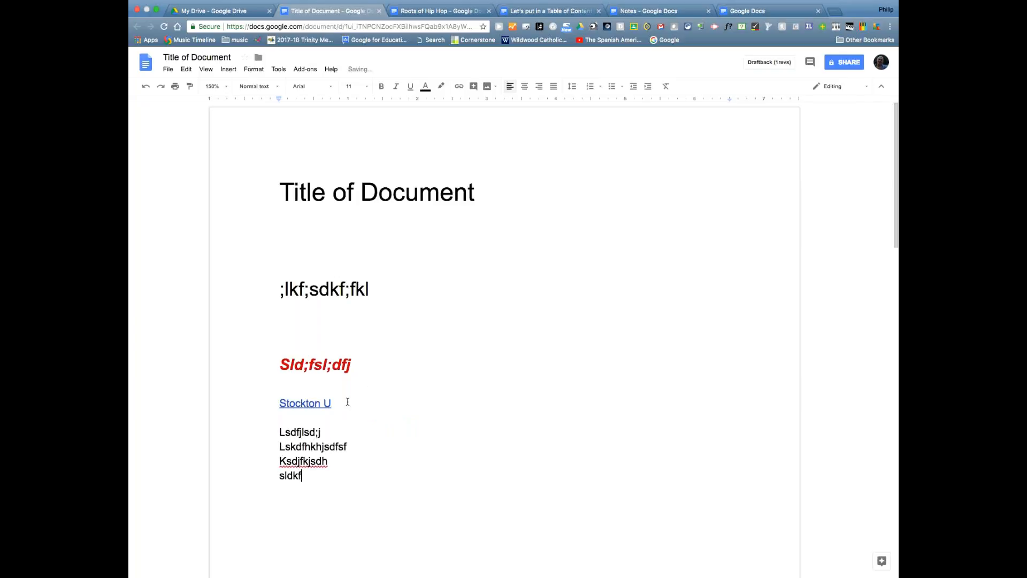
- Make the four lines a bulleted list with square checkbox-style bullets
drag(317, 476, 268, 431)
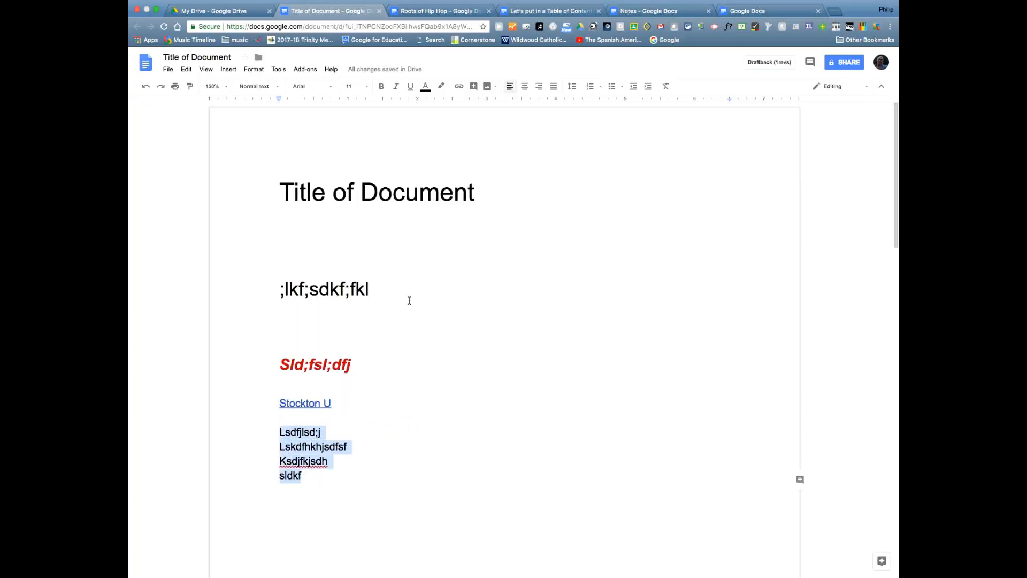
click(590, 89)
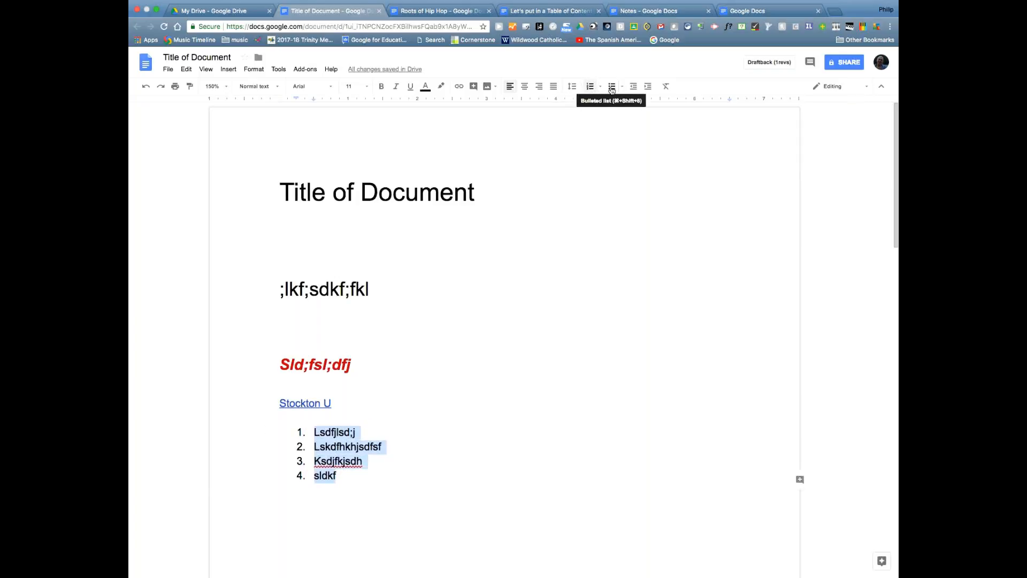
click(611, 87)
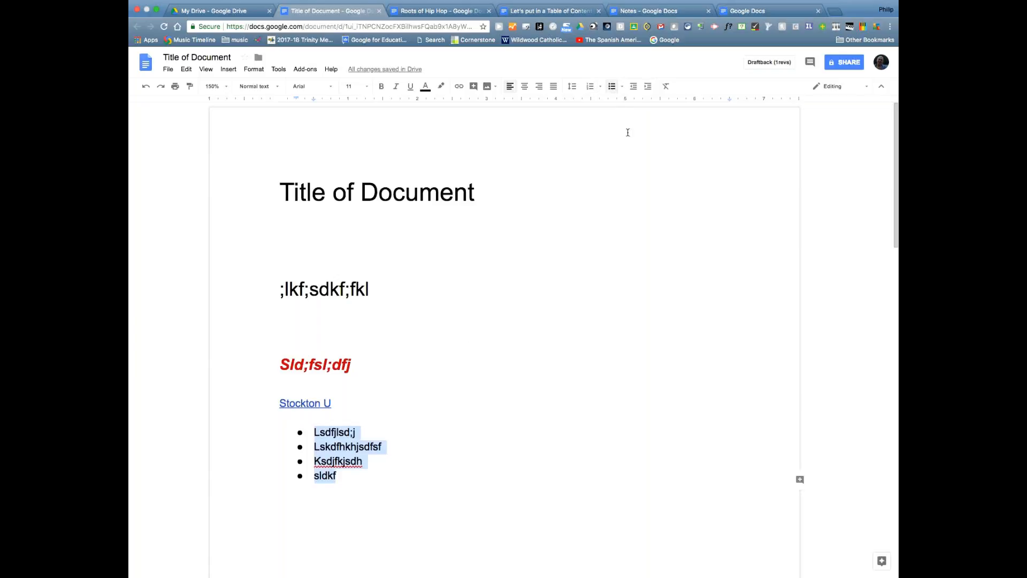
click(601, 90)
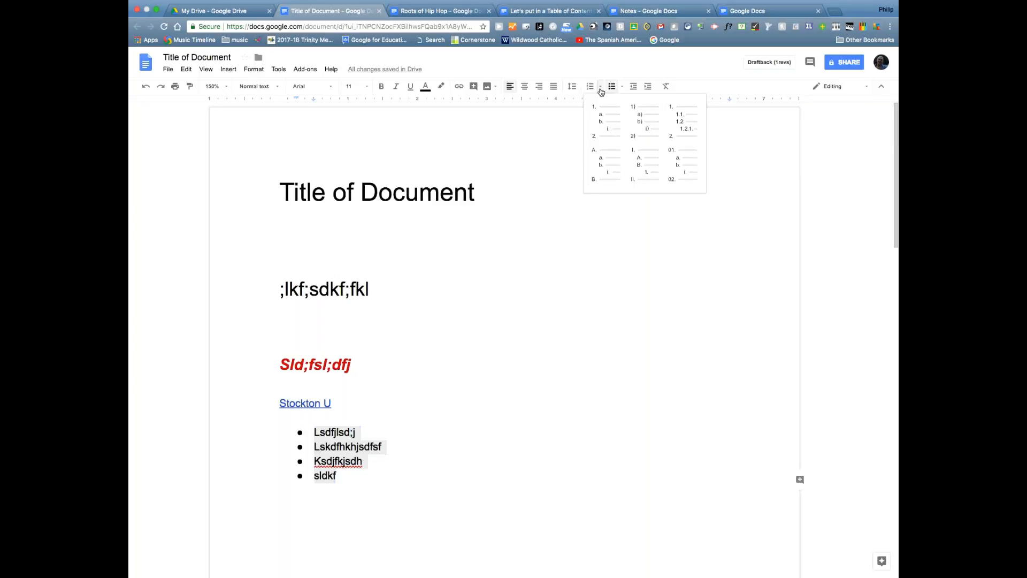
click(601, 90)
click(600, 90)
click(624, 88)
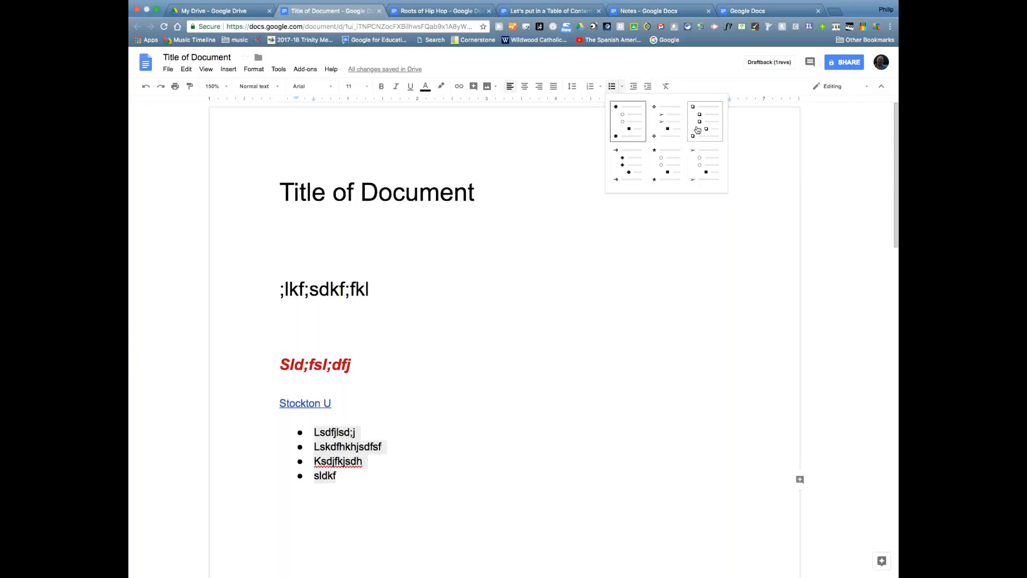
click(697, 127)
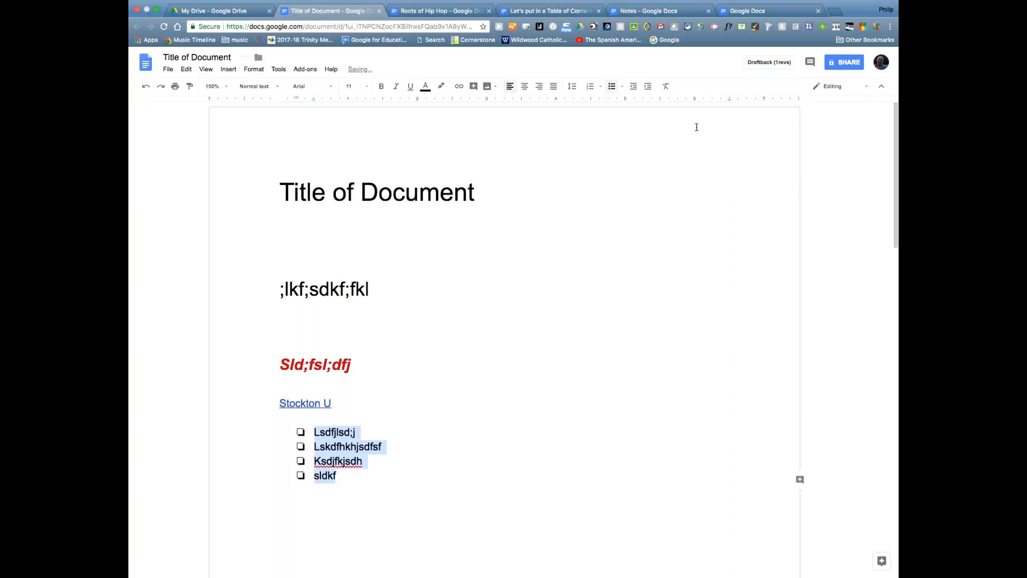
click(444, 511)
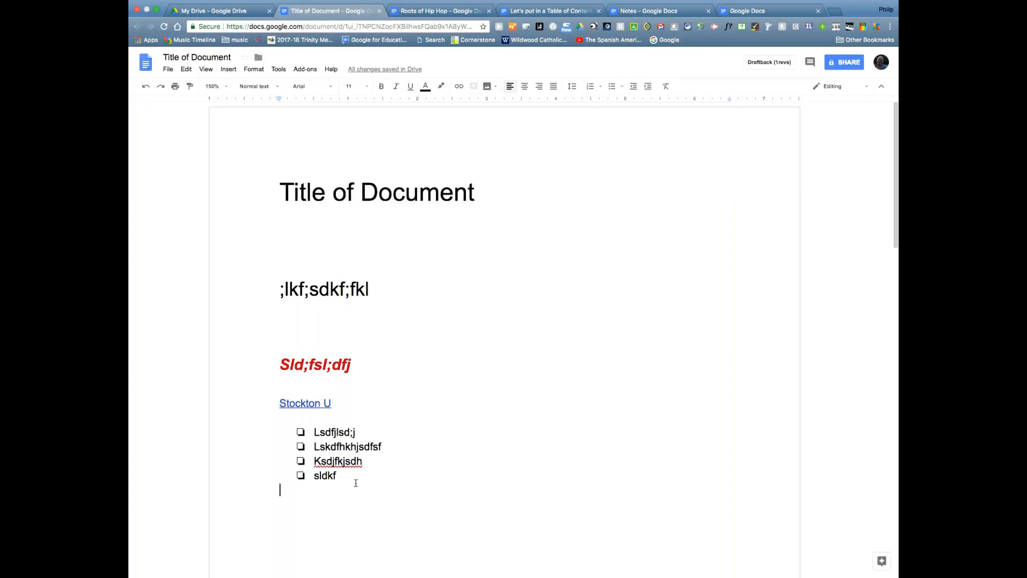
- Switch the four-item list back to filled round bullets
drag(356, 483, 314, 431)
click(623, 87)
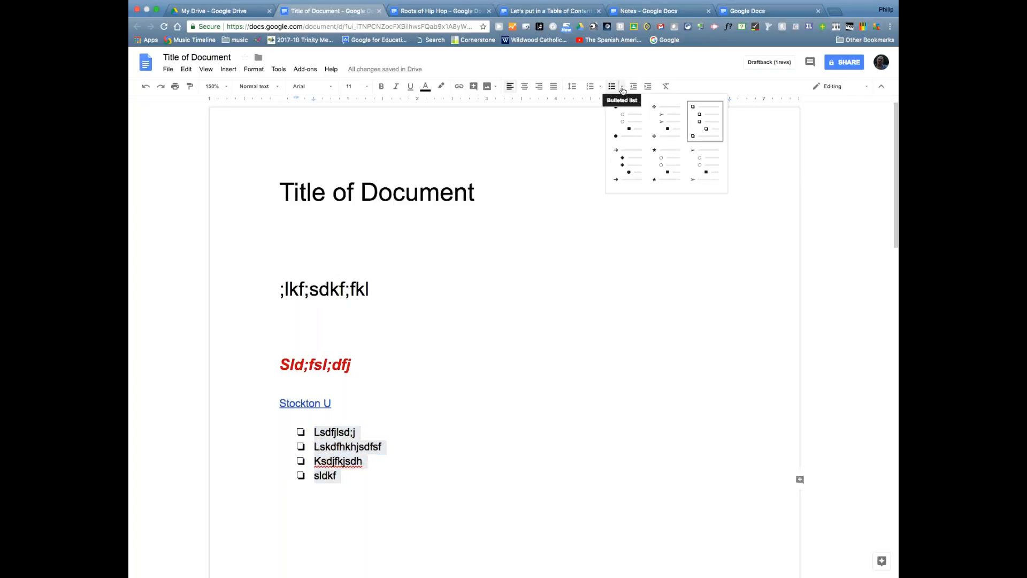
click(617, 117)
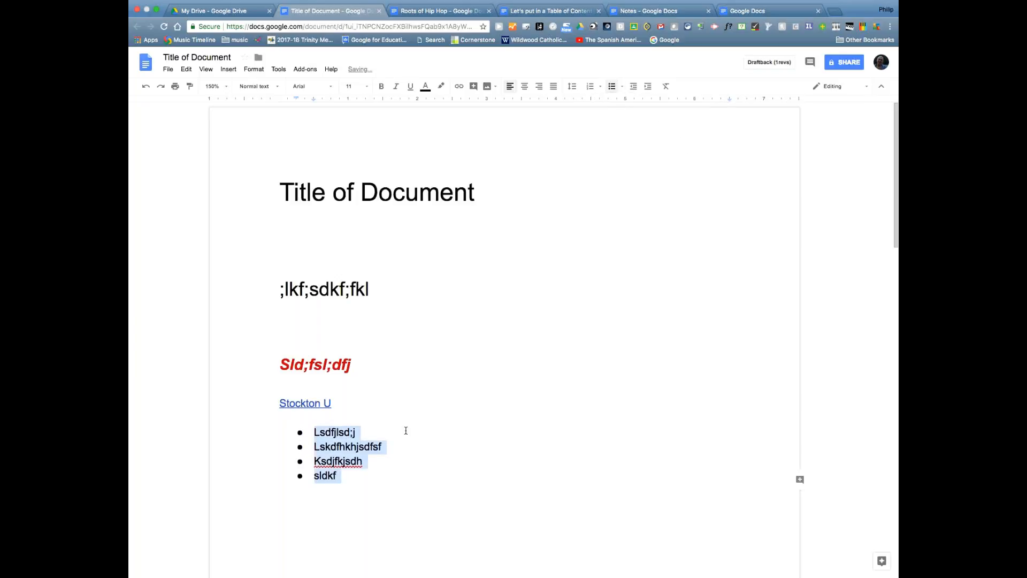
click(402, 469)
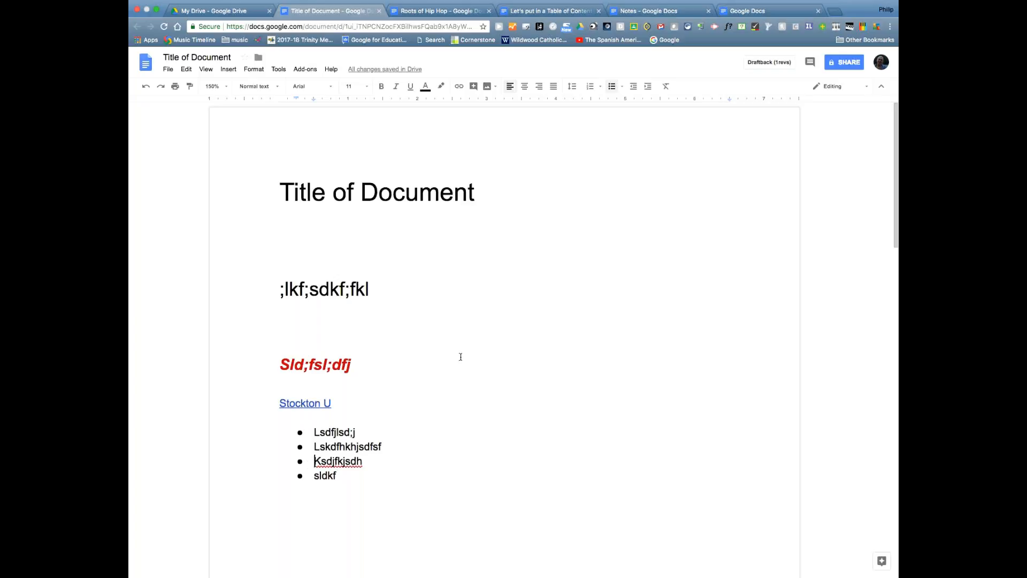
- Indent and outdent Ksdjfkjsdh repeatedly, leaving it at the top level
click(648, 86)
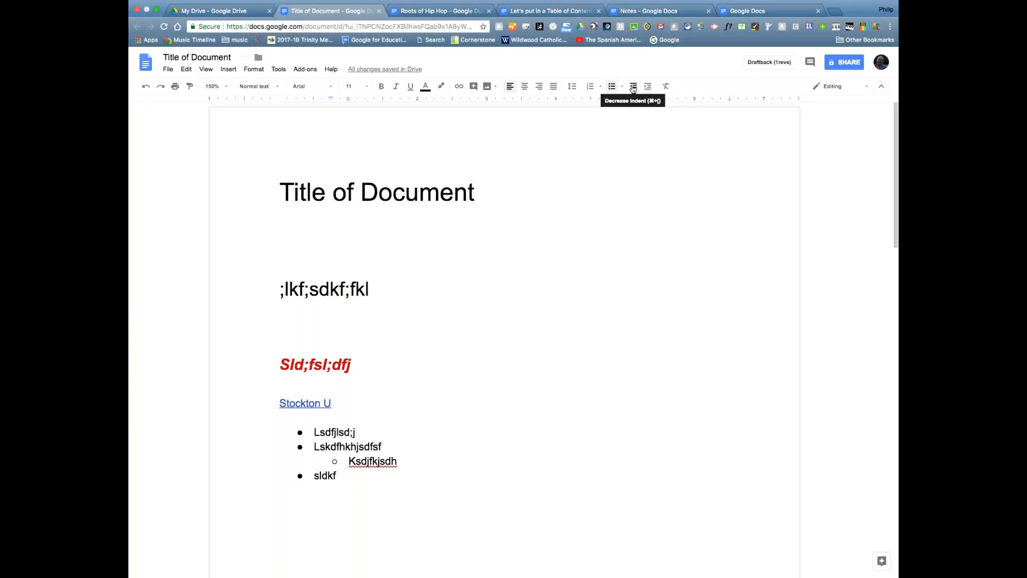
click(633, 87)
click(647, 87)
click(635, 88)
click(647, 88)
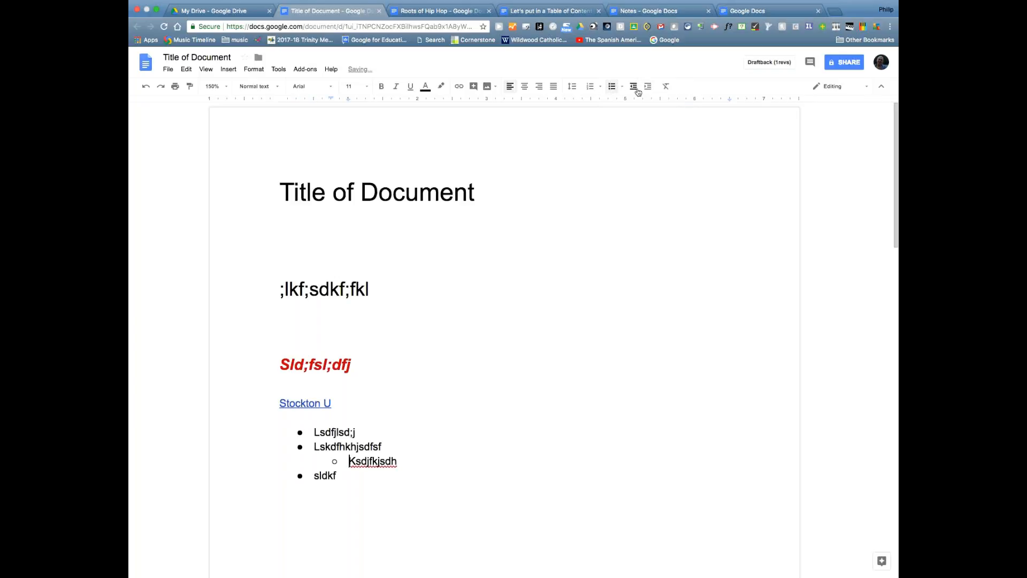
click(635, 91)
click(647, 89)
click(633, 90)
click(648, 88)
click(648, 88)
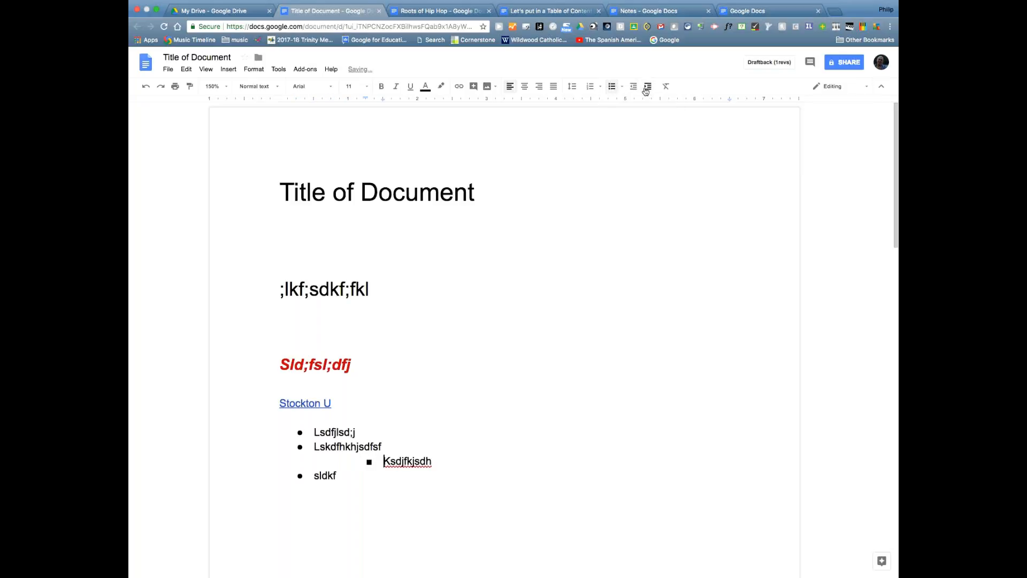
click(634, 89)
click(634, 89)
click(530, 347)
drag(280, 289, 369, 289)
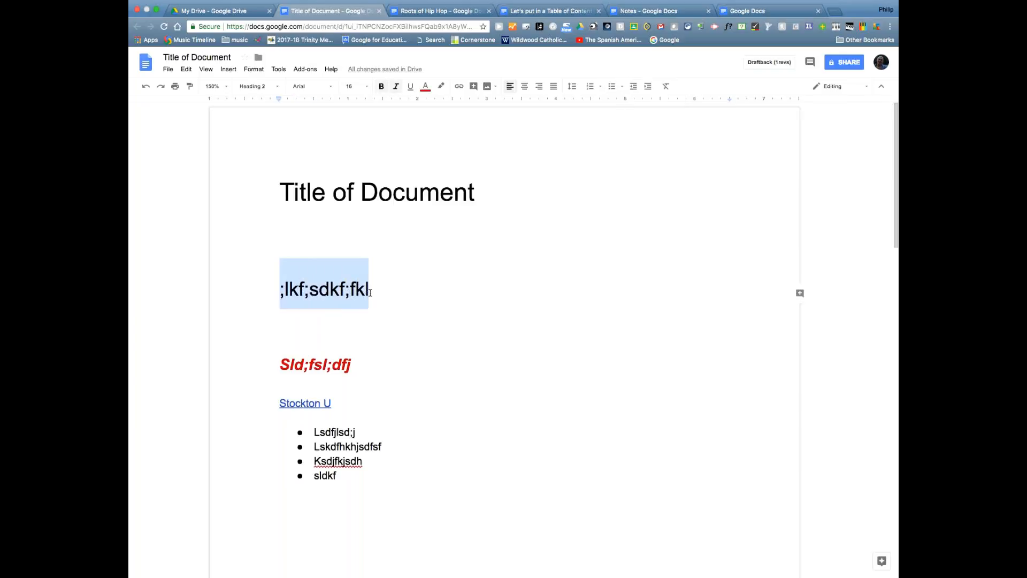
click(647, 87)
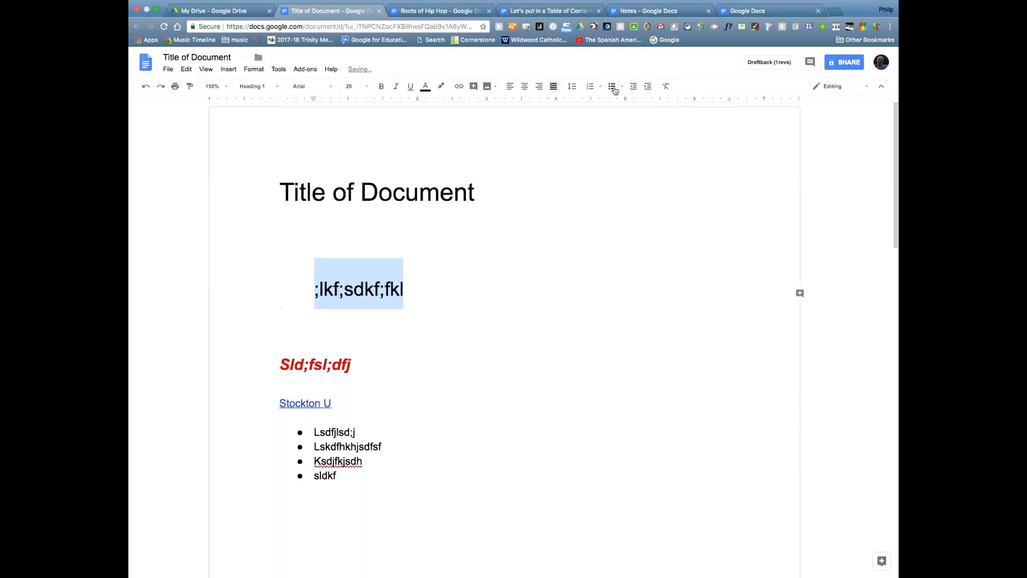
click(632, 87)
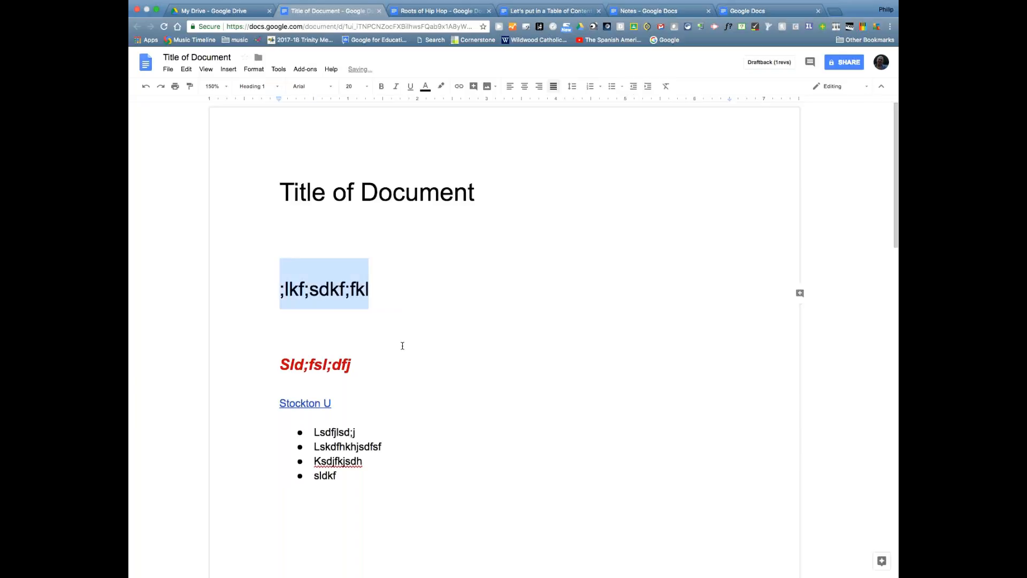
click(392, 260)
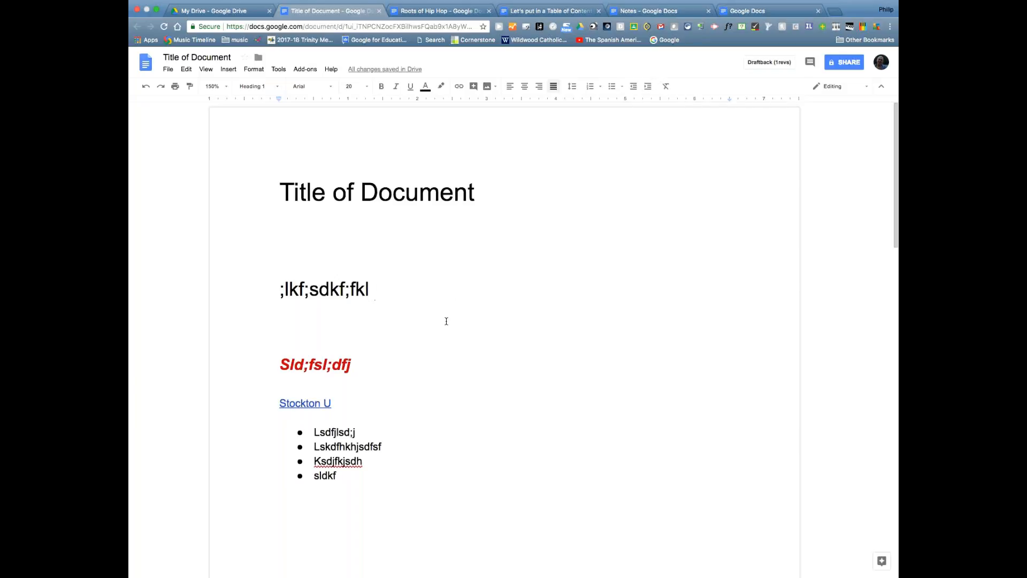
drag(274, 357, 365, 364)
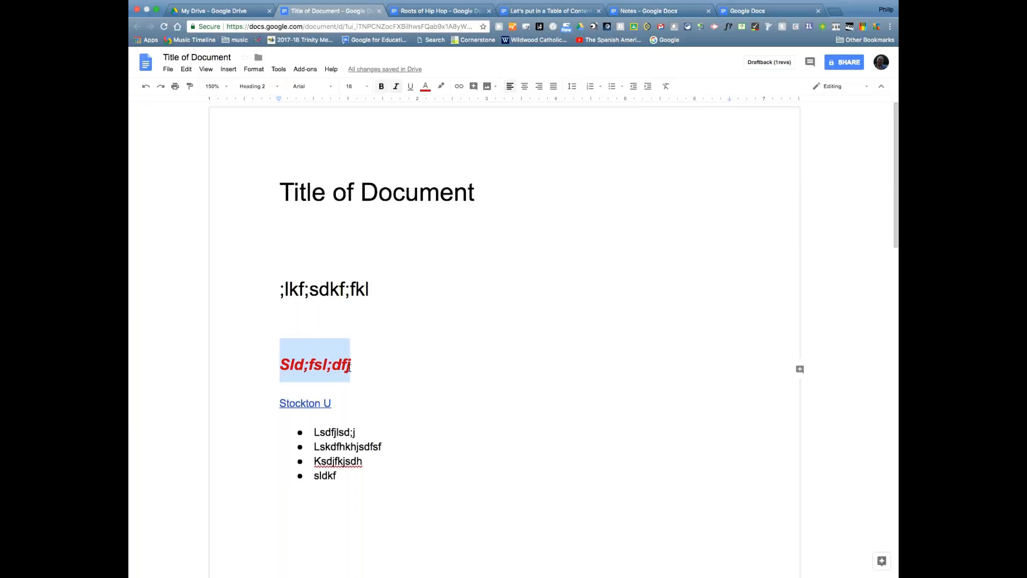
- Highlight Sld;fsl;dfj in light yellow, set it in Pacifico, then reselect the heading
click(441, 86)
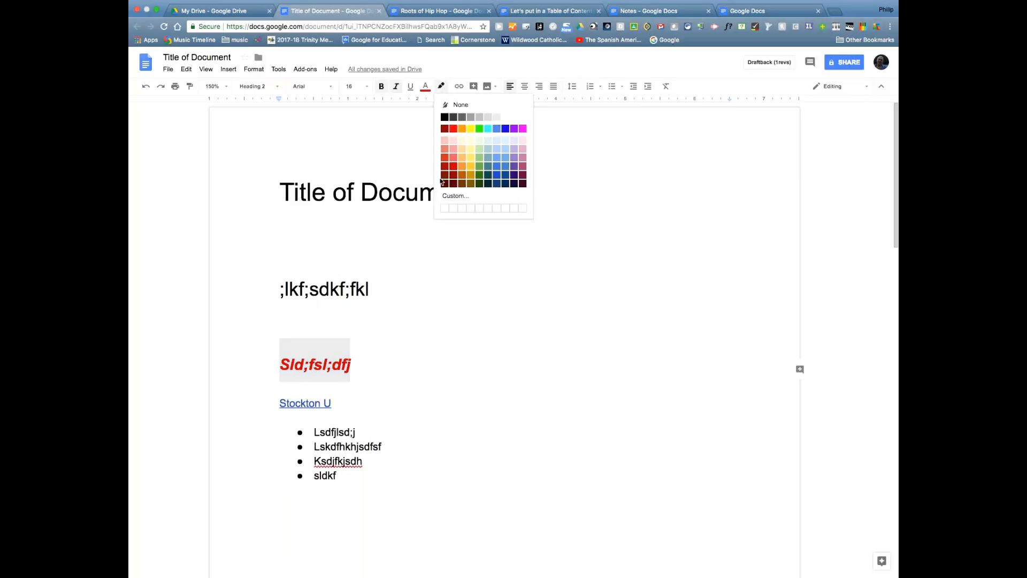
click(470, 158)
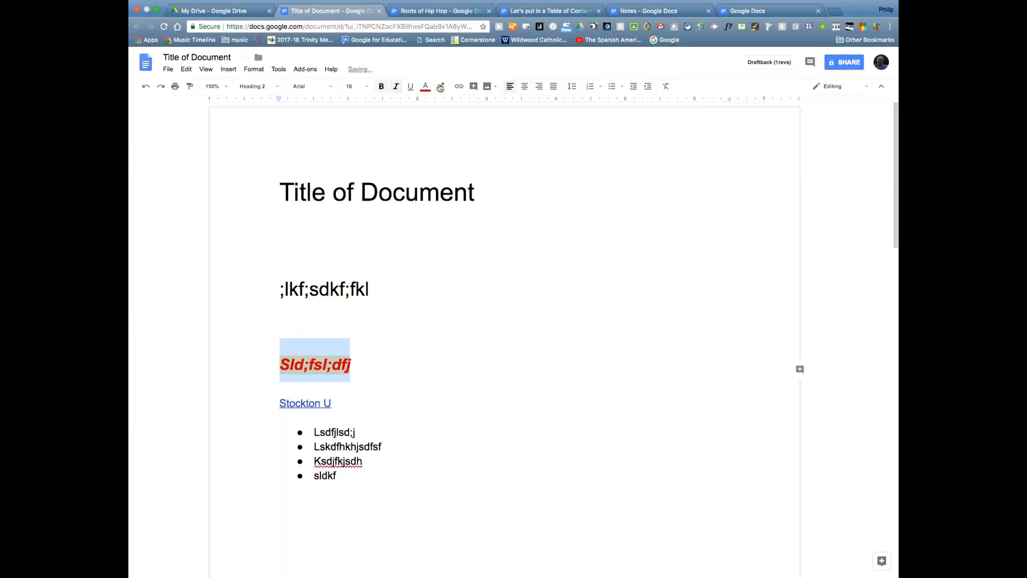
click(324, 88)
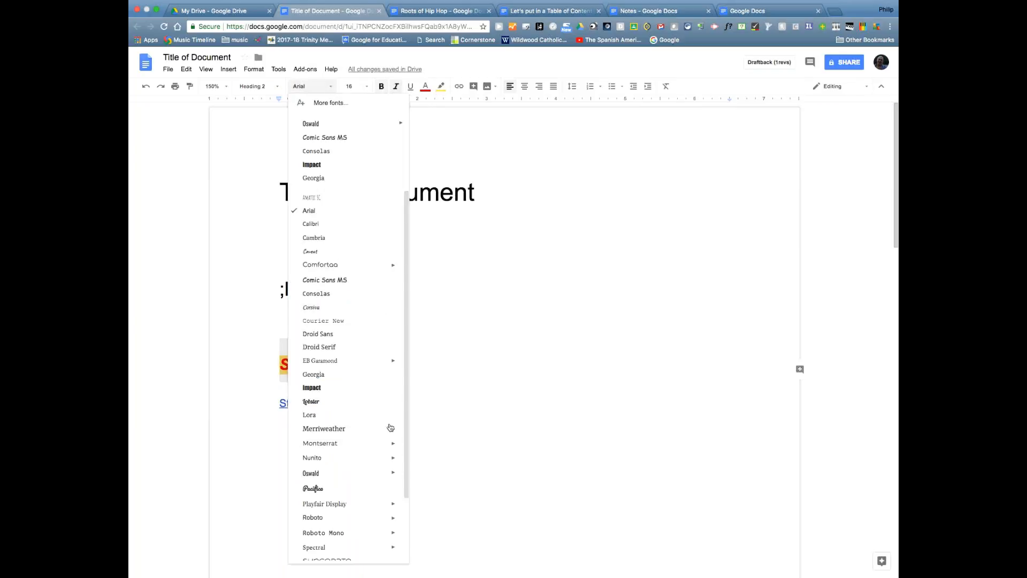
click(355, 489)
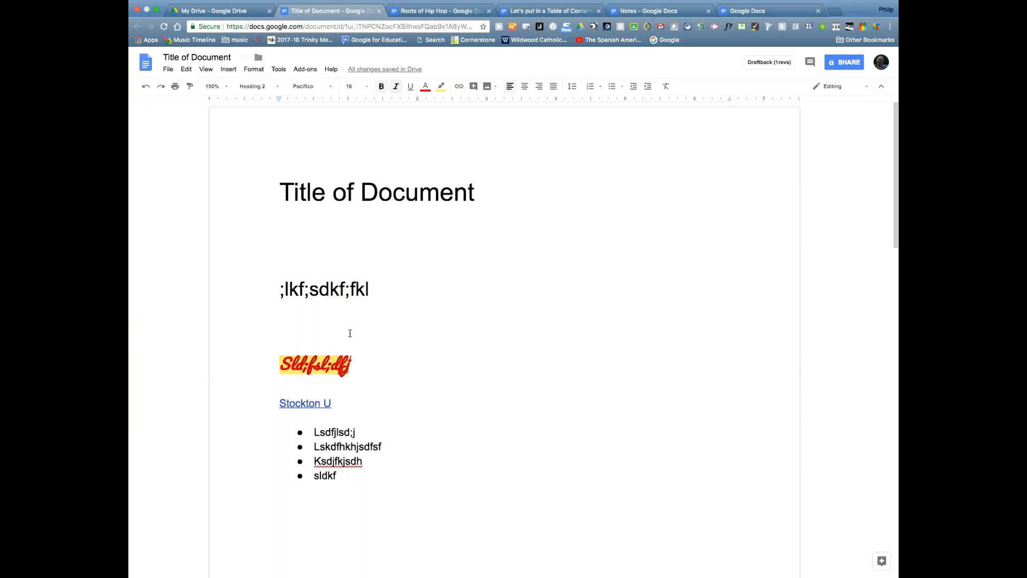
drag(264, 360, 355, 367)
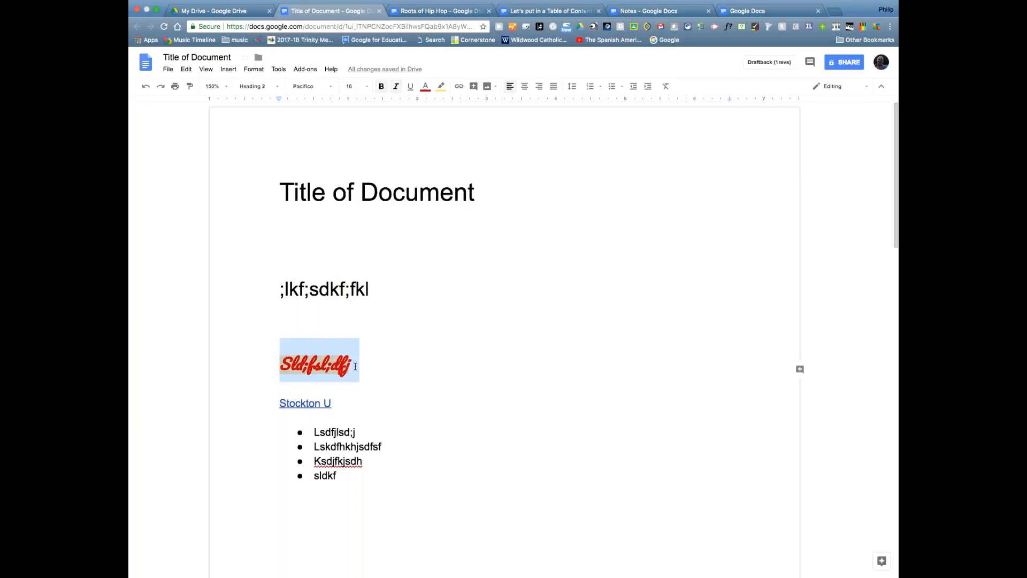
click(355, 367)
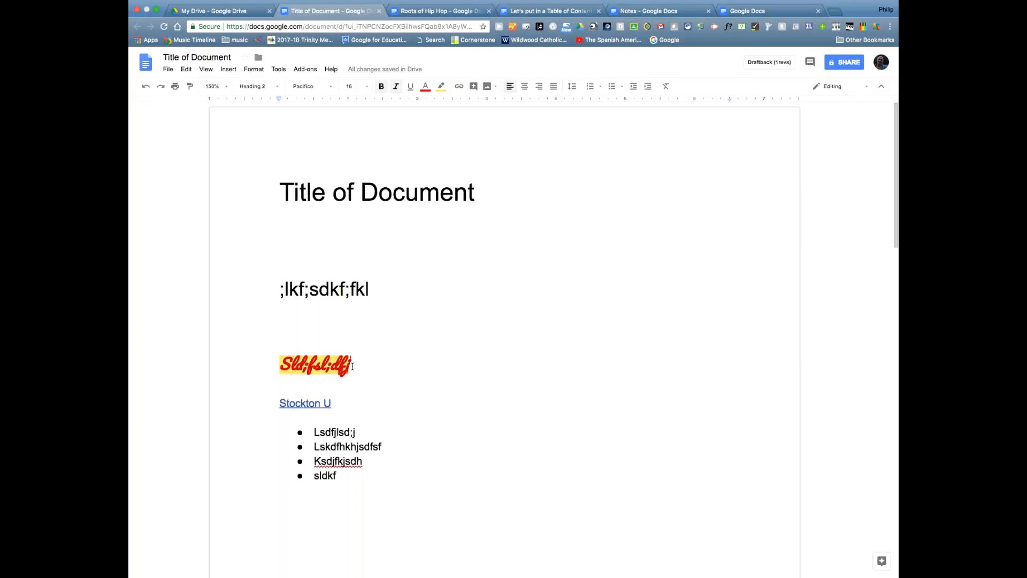
drag(279, 365, 358, 371)
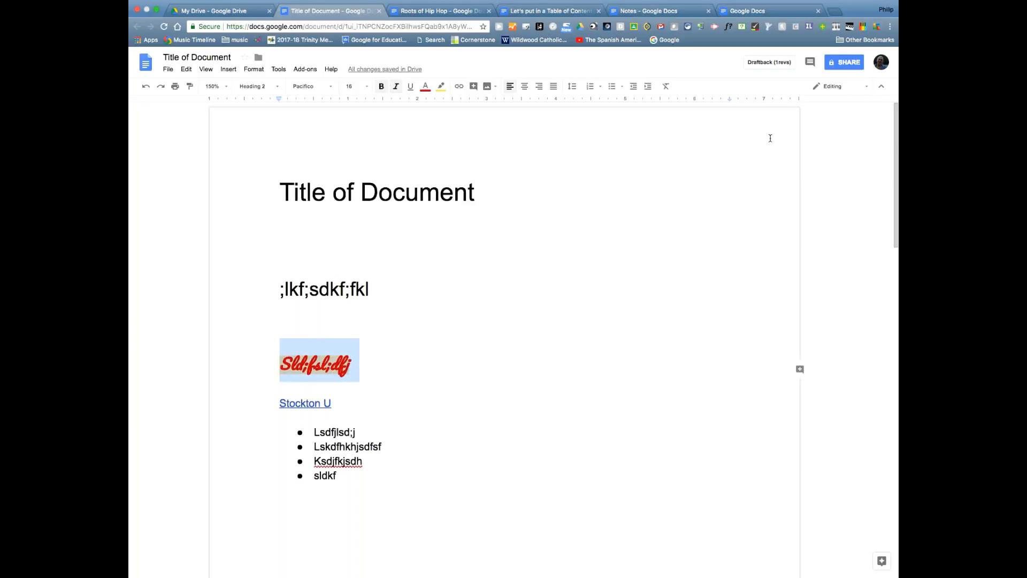
- Clear all formatting from Sld;fsl;dfj, leaving plain black Arial text
click(666, 87)
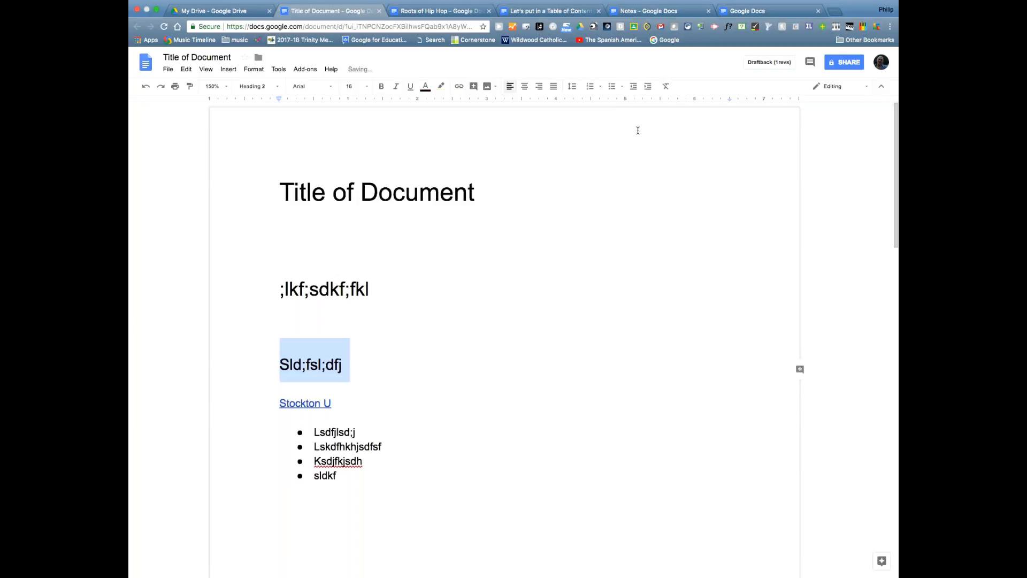
click(471, 303)
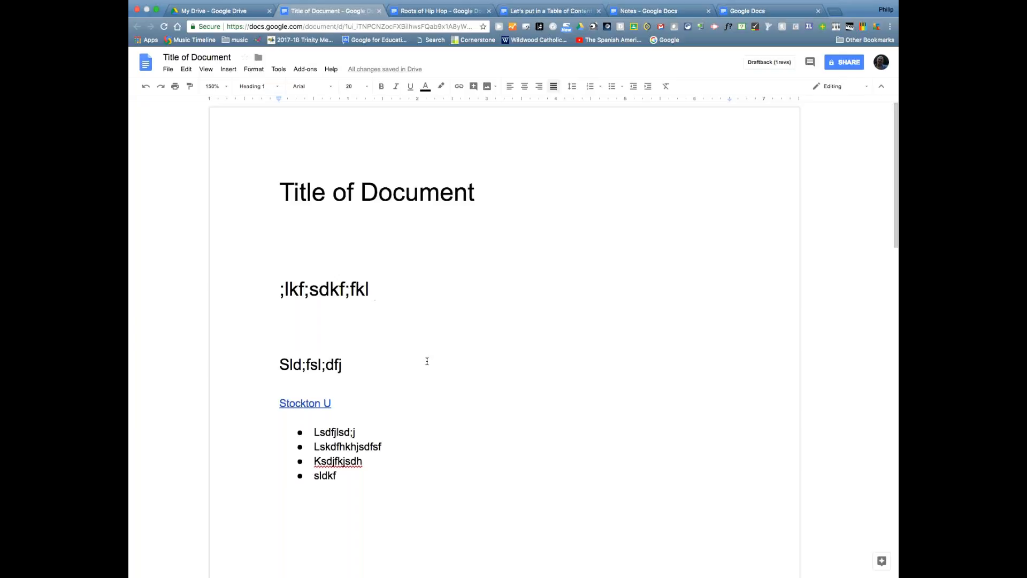
click(363, 366)
- Look at the Editing mode choices and close them without changing anything
click(832, 86)
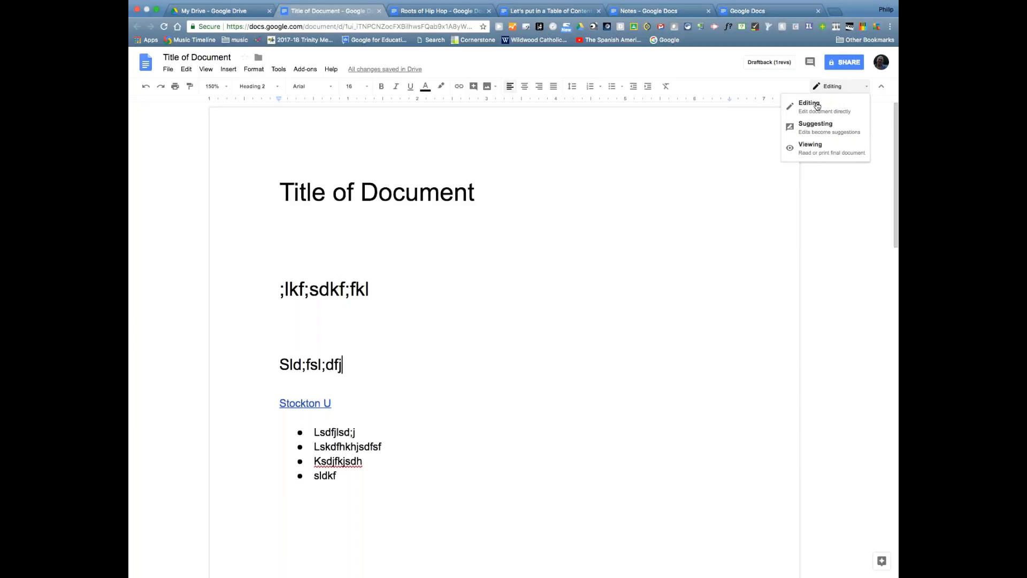
click(770, 86)
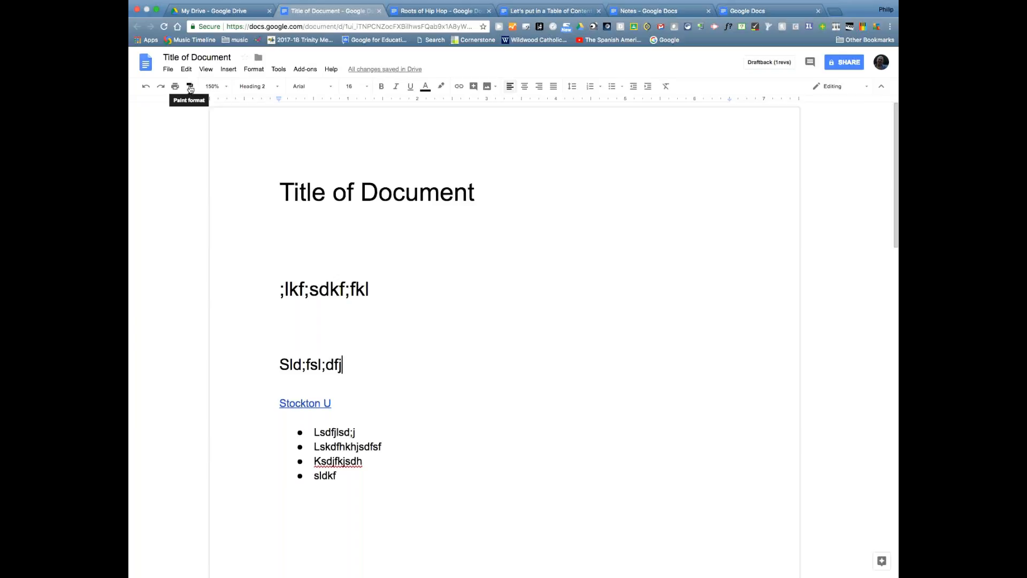
click(400, 301)
- Set the ;lkf;sdkf;fkl heading in the Lobster font
click(298, 228)
drag(280, 289, 369, 289)
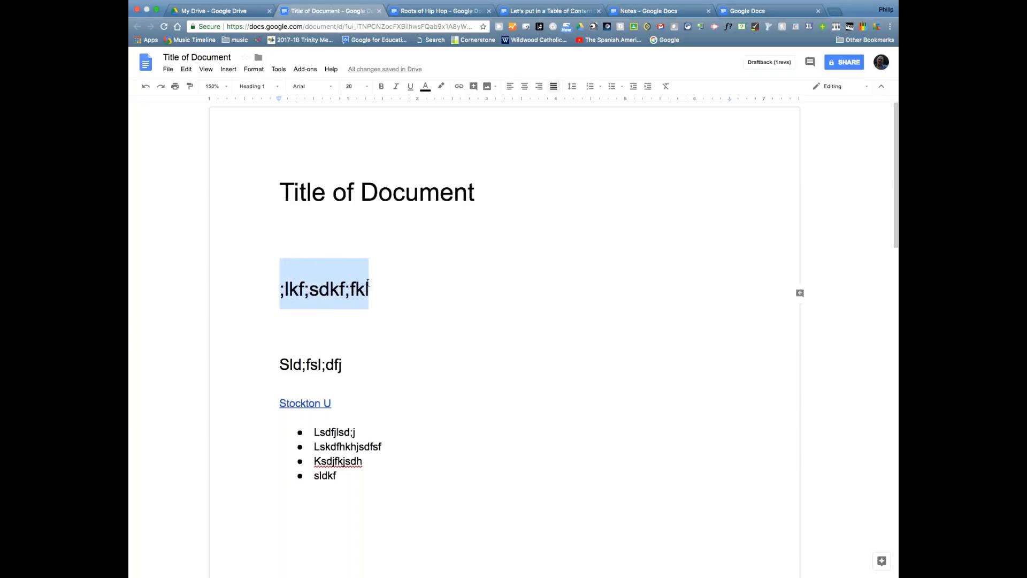
click(330, 92)
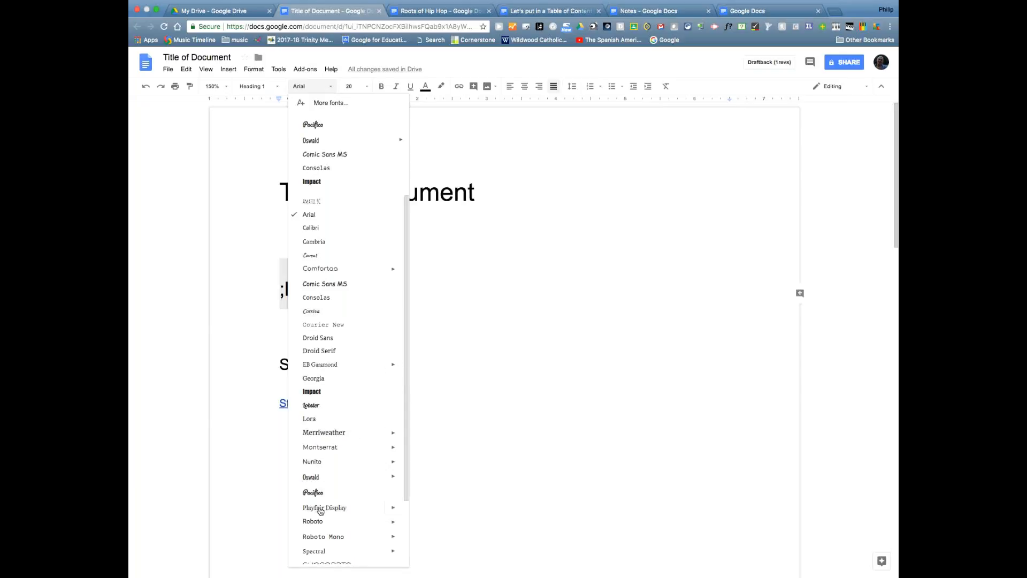
scroll(320, 522, down, 3)
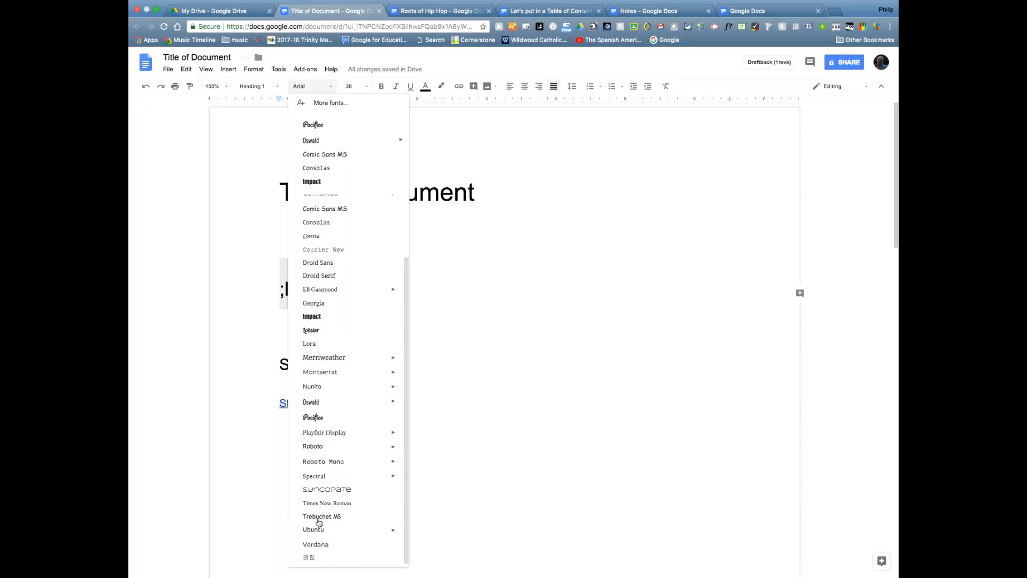
scroll(333, 459, up, 3)
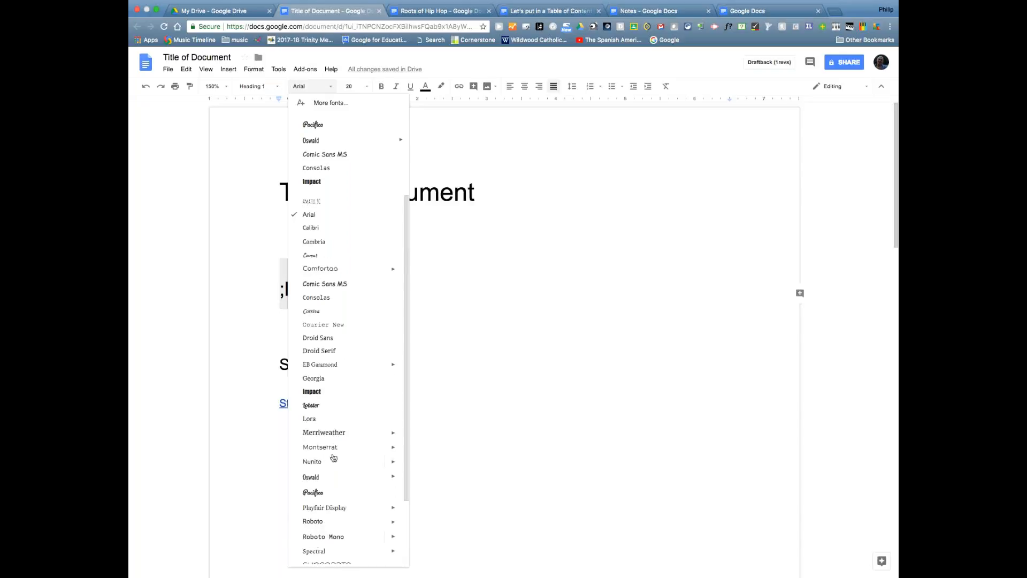
click(326, 404)
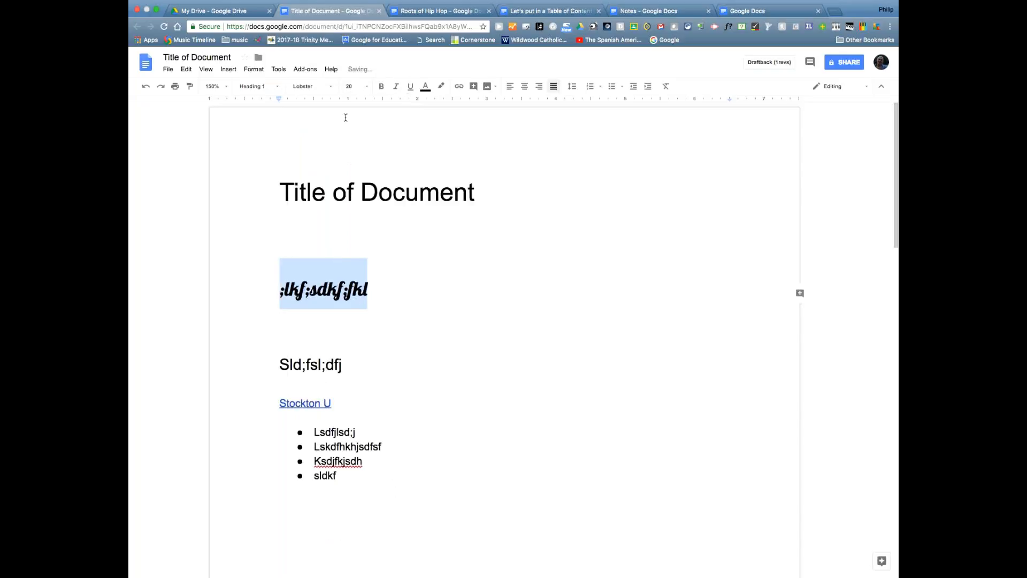
- Colour the ;lkf;sdkf;fkl heading dark gold and make it italic
click(432, 89)
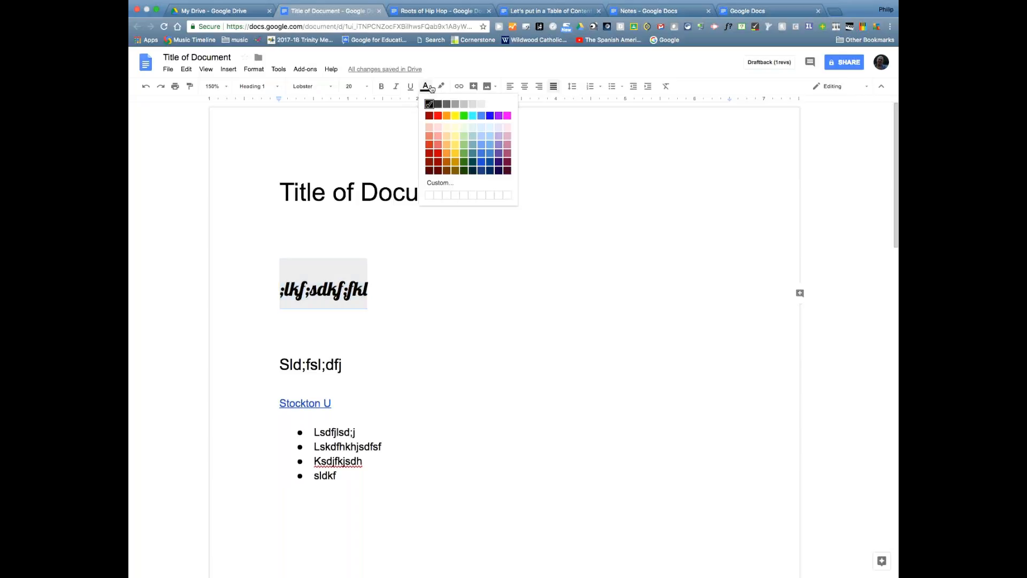
click(455, 163)
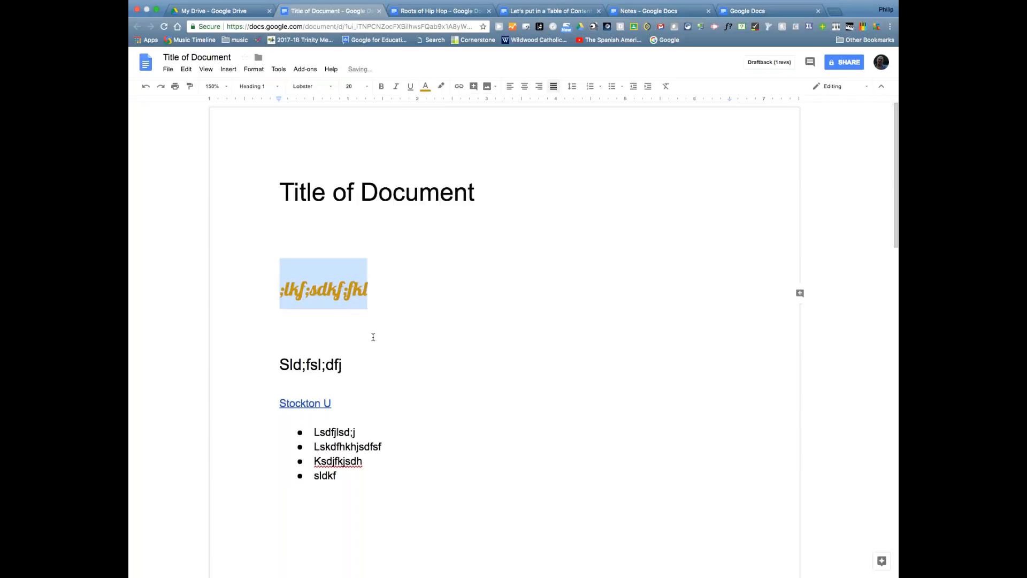
click(379, 289)
drag(268, 289, 377, 287)
click(395, 86)
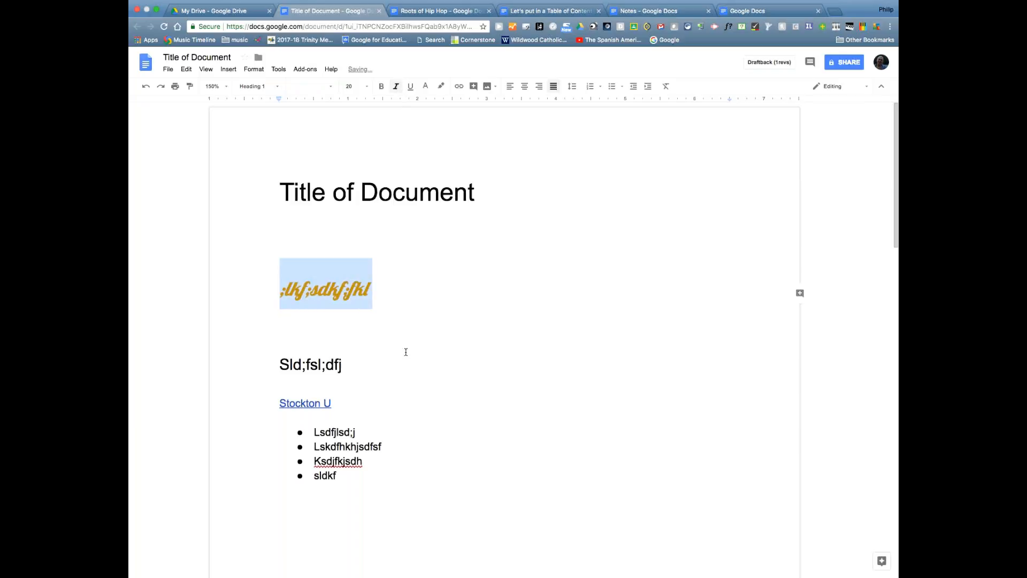
click(397, 288)
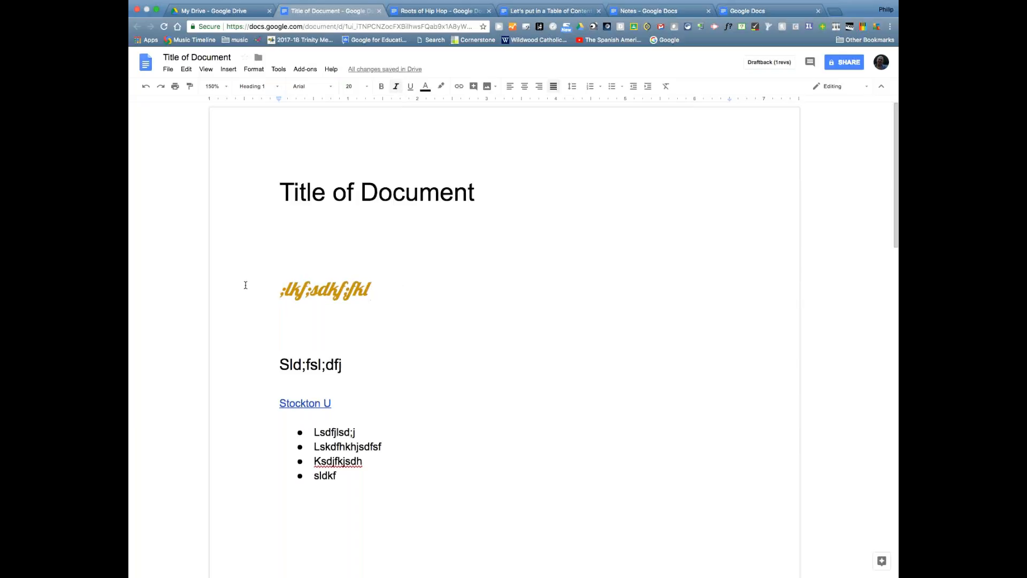
drag(245, 289, 385, 294)
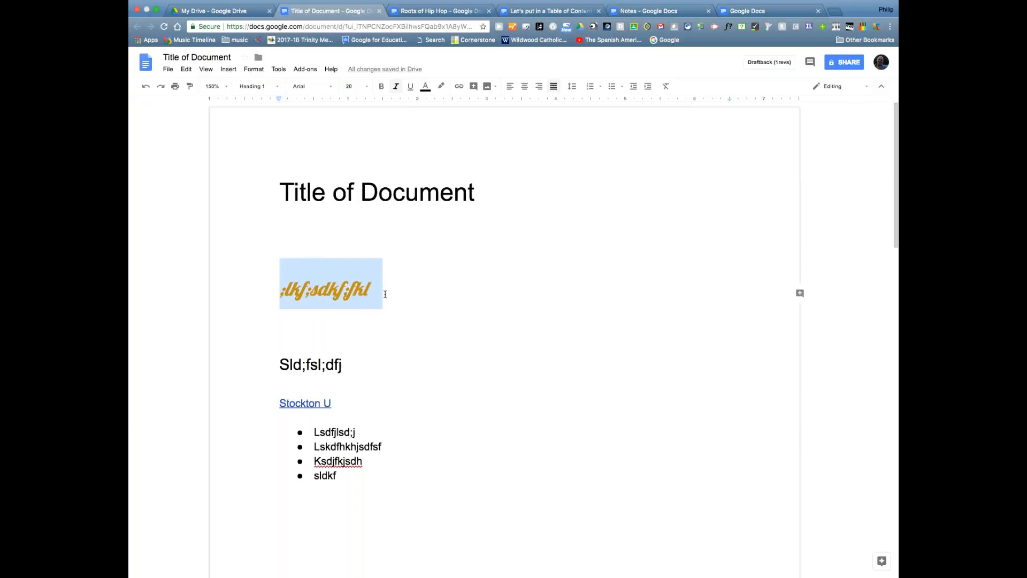
click(385, 293)
click(358, 474)
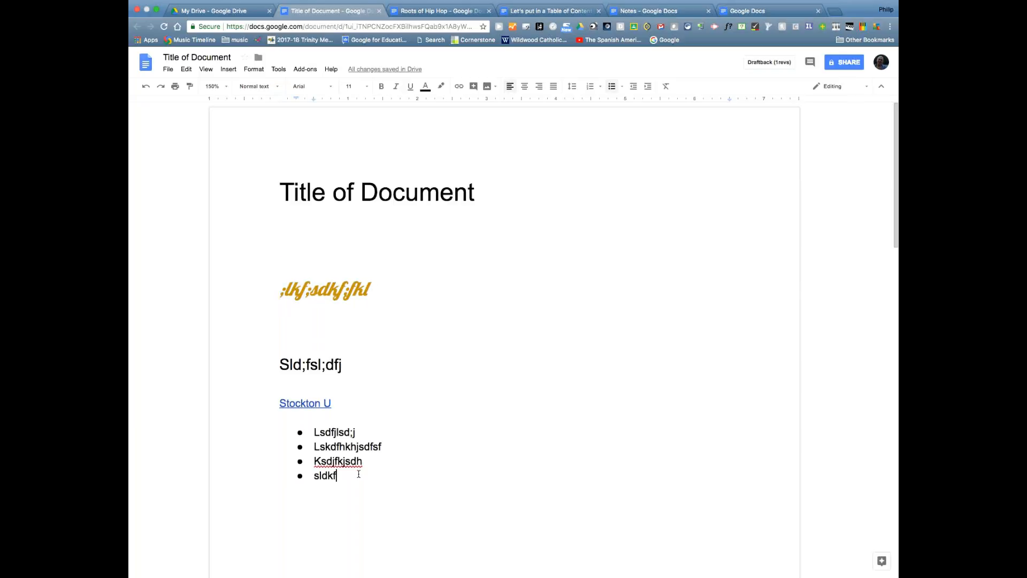
- End the bullet list and add the plain line 'lksdhflksdflksdd' below it
key(Return)
key(Return)
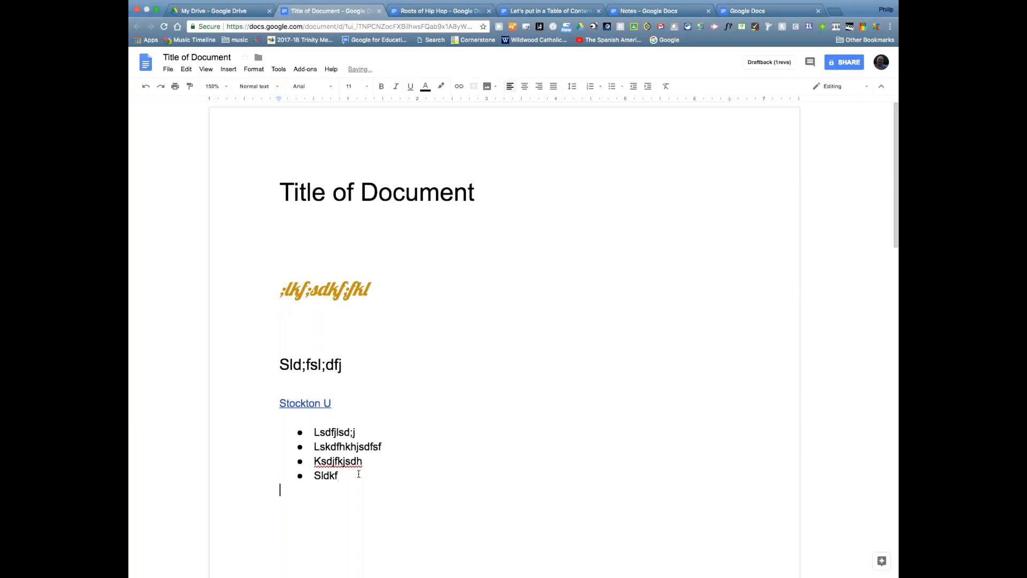
text(lksdhflksdflksdd)
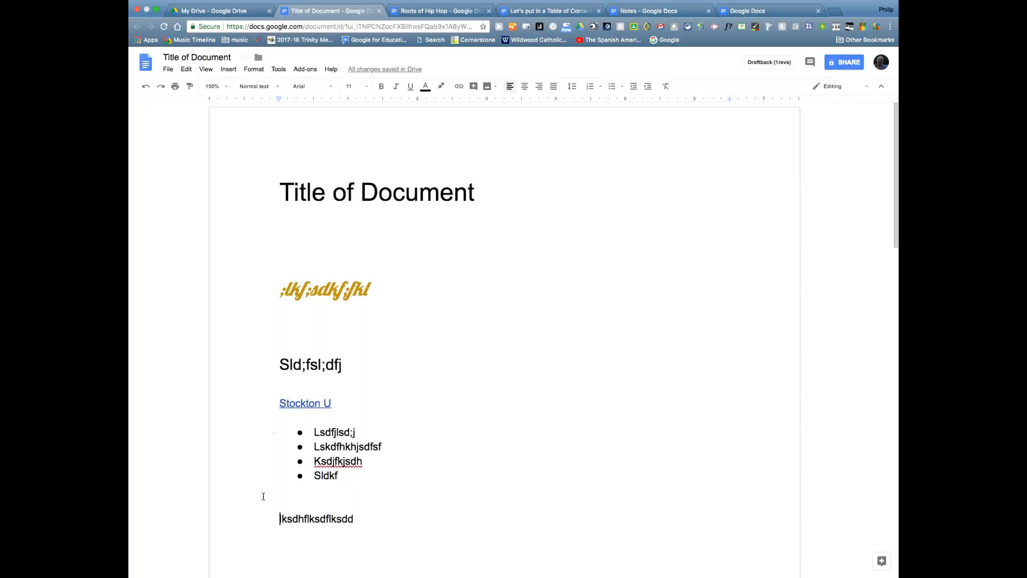
drag(269, 519, 364, 519)
click(366, 516)
click(319, 289)
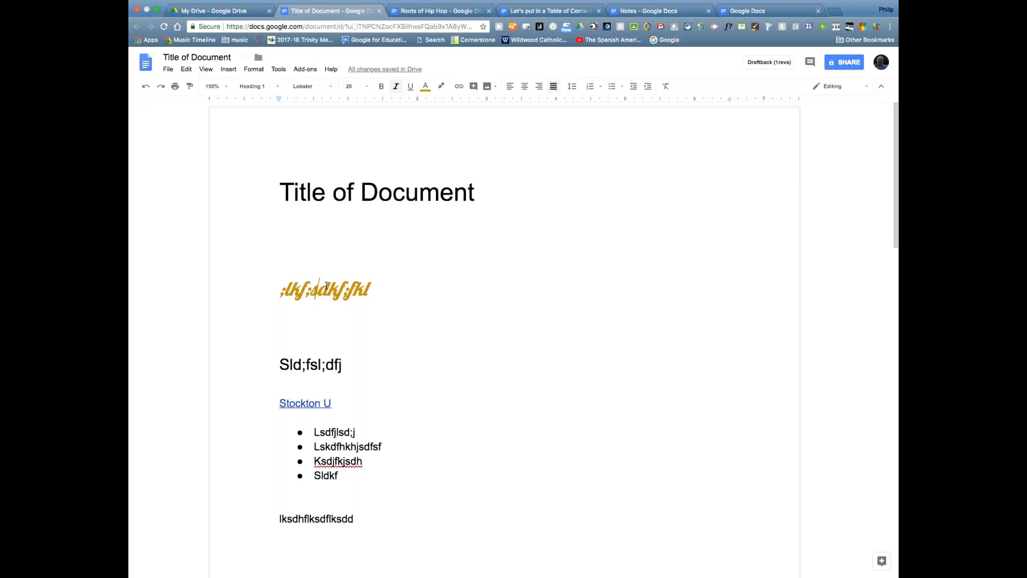
- Paint the gold italic Lobster heading format onto the last line 'lksdhflksdflksdd'
click(439, 318)
click(397, 289)
click(327, 291)
drag(279, 519, 361, 521)
click(471, 520)
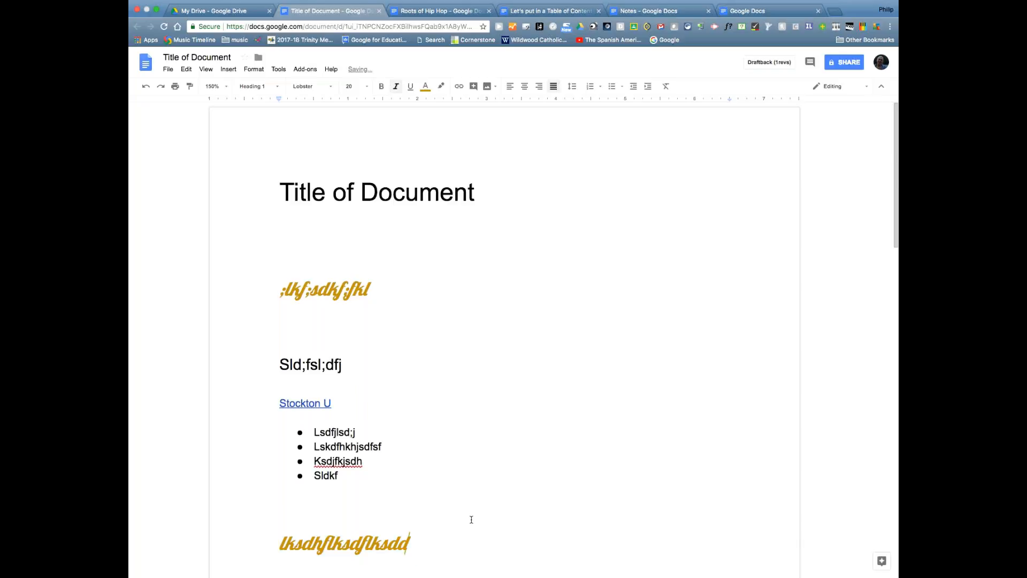
scroll(471, 519, down, 5)
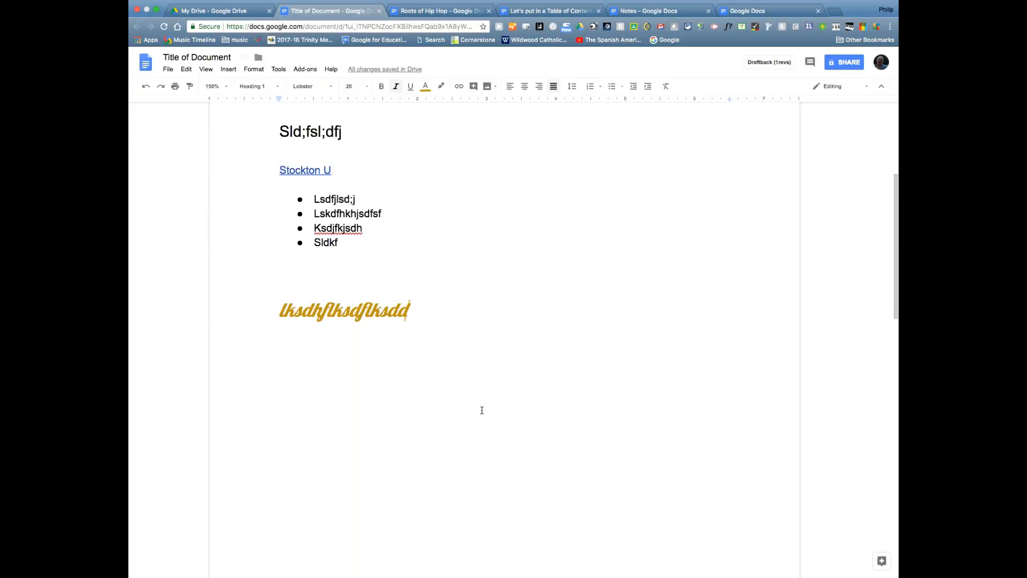
scroll(481, 413, up, 4)
scroll(481, 411, up, 1)
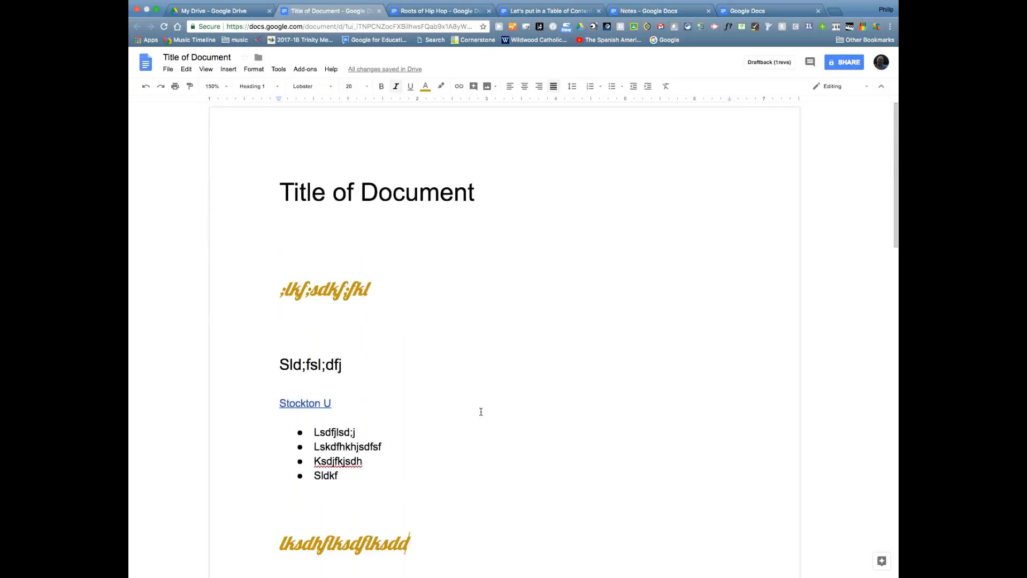
click(305, 327)
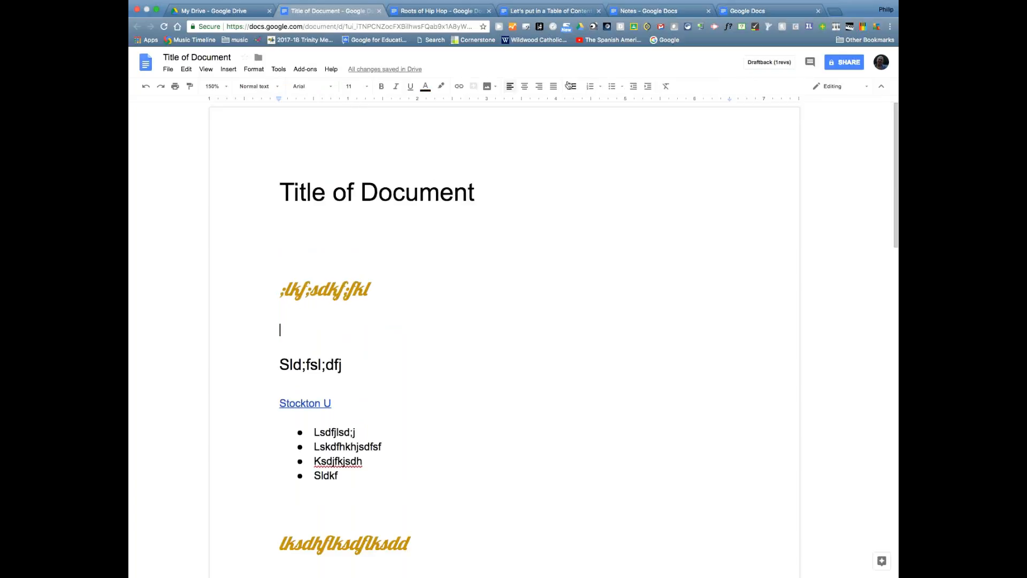
- Open the File menu and browse its entries
click(291, 243)
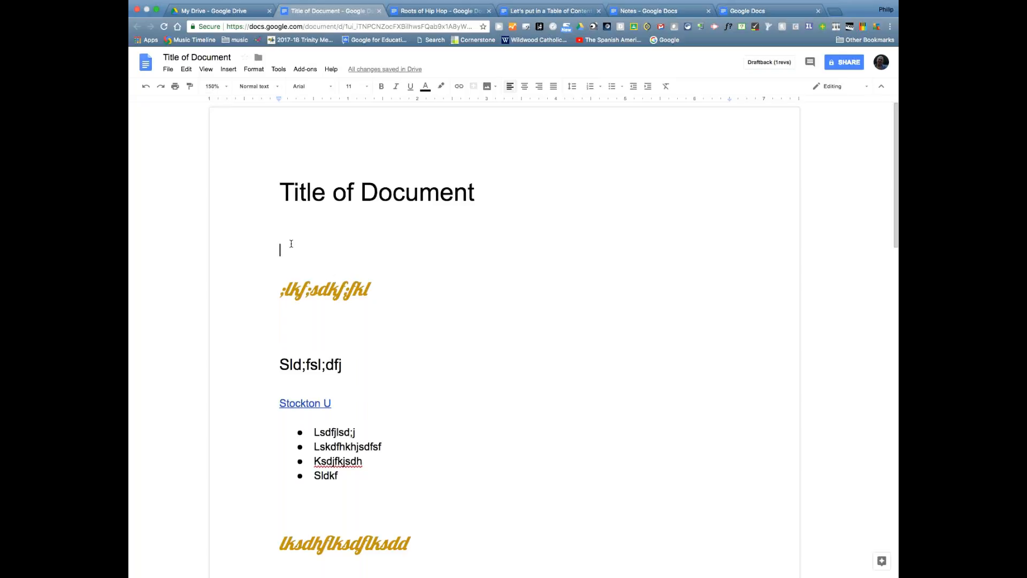
click(299, 334)
click(168, 70)
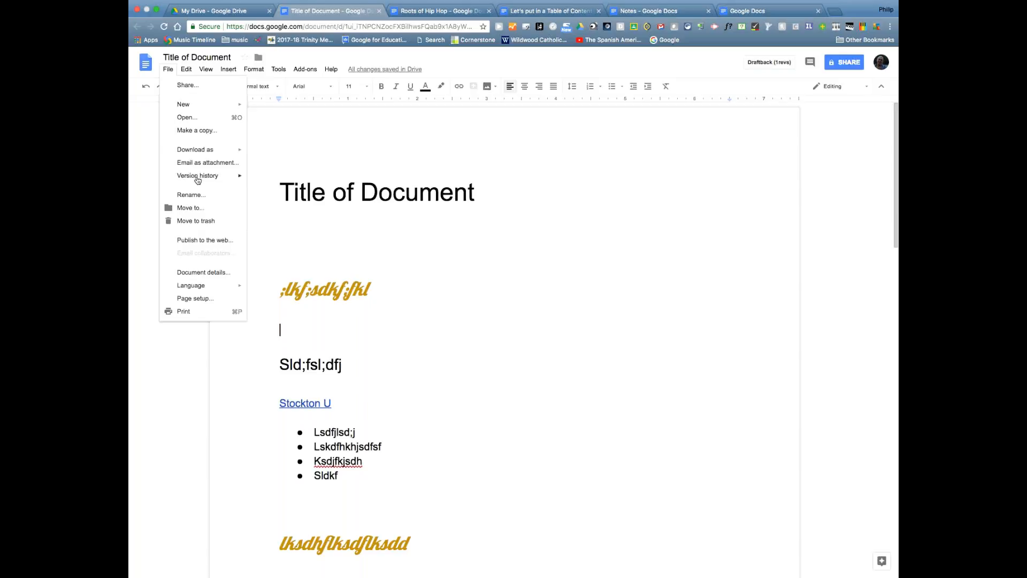
mouse_move(198, 181)
- Start emailing the document as an attachment and pick the suggested recipient
click(206, 164)
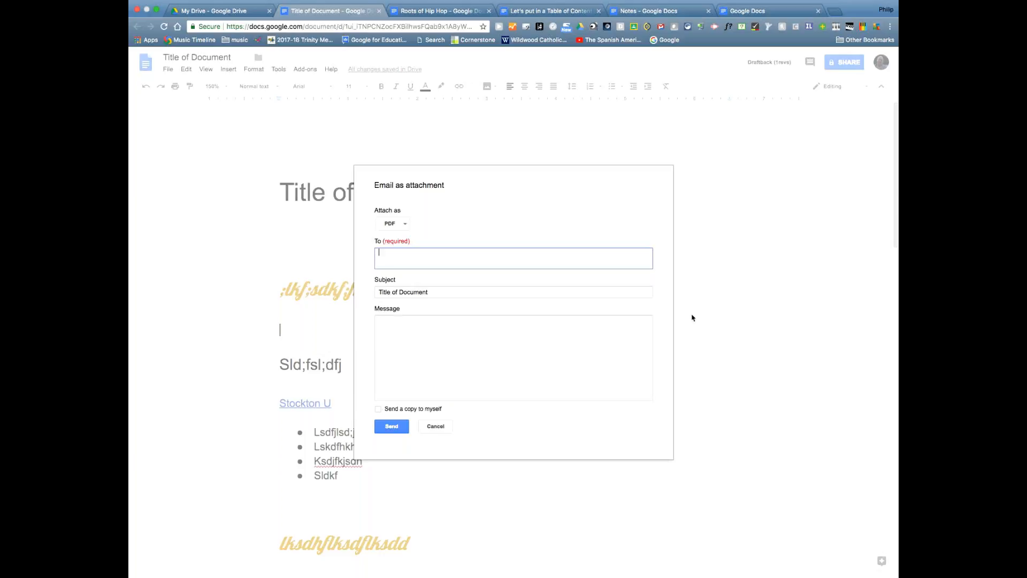
text(phil)
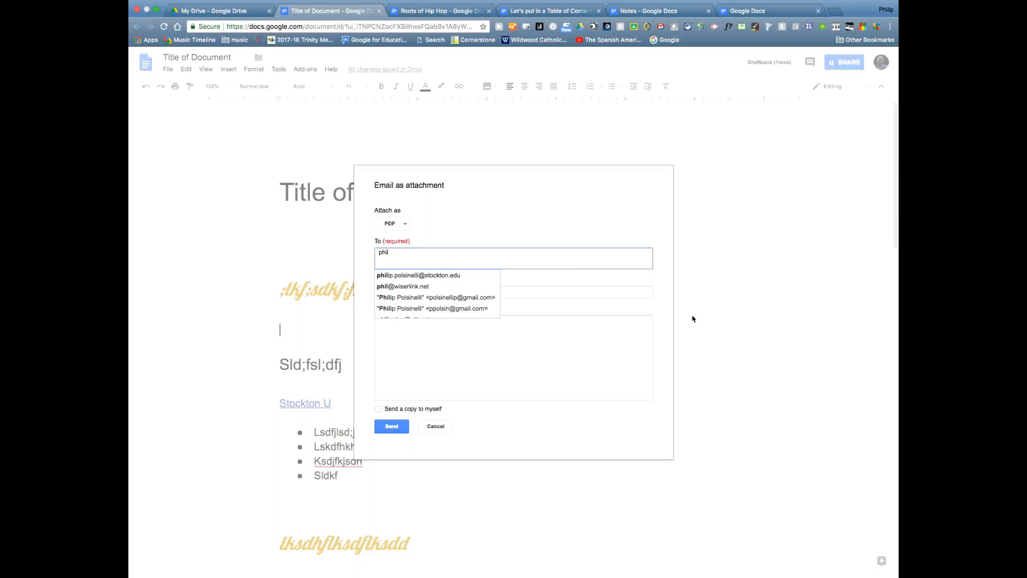
click(427, 279)
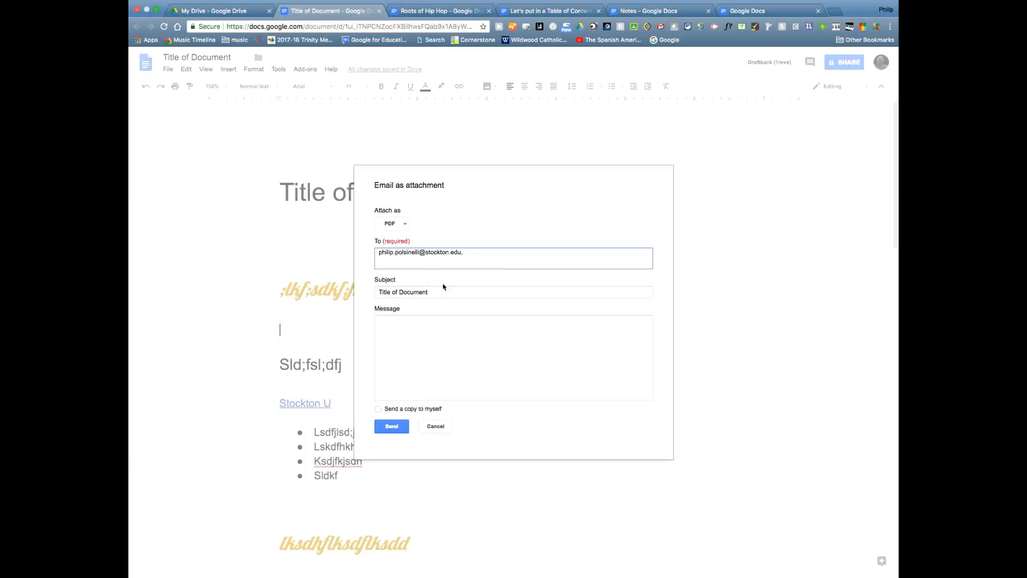
click(438, 291)
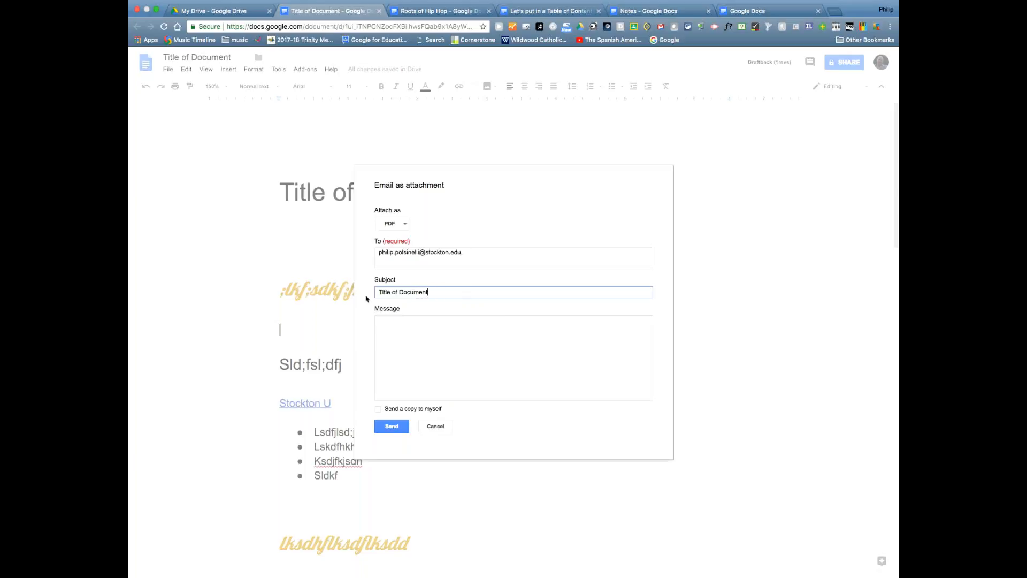
drag(377, 293, 446, 292)
- Add the message 'lkfjsddfj ;ljjs f;jf', send yourself a copy, keep PDF format and send
click(463, 334)
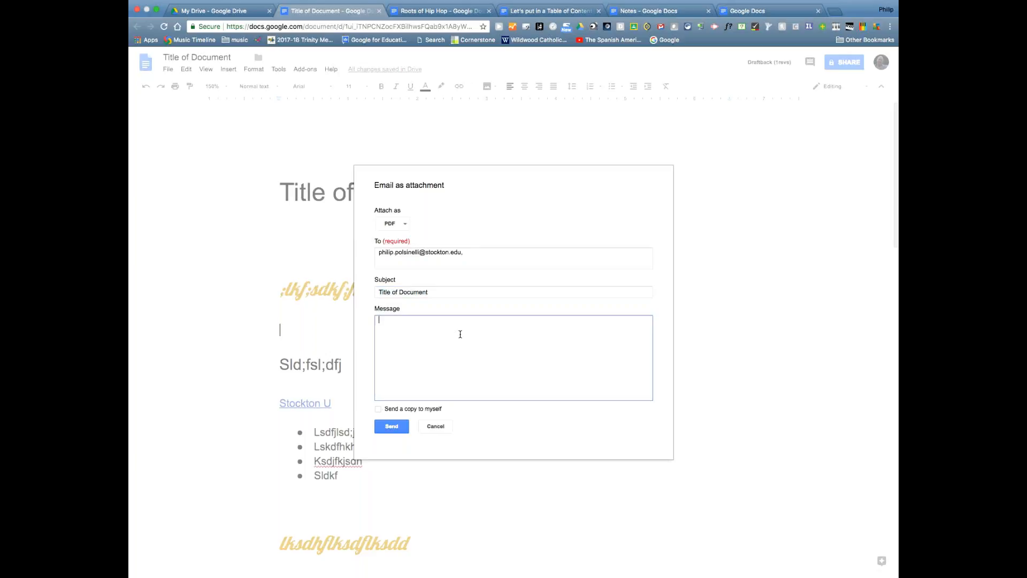
text(lkfjsddfj ;ljjs f;jf)
click(379, 410)
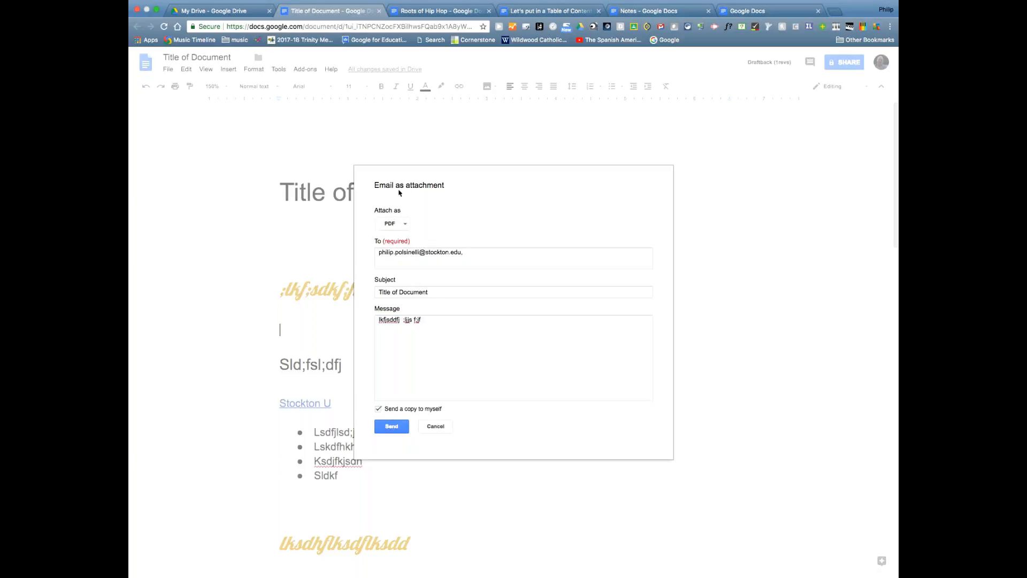
click(405, 224)
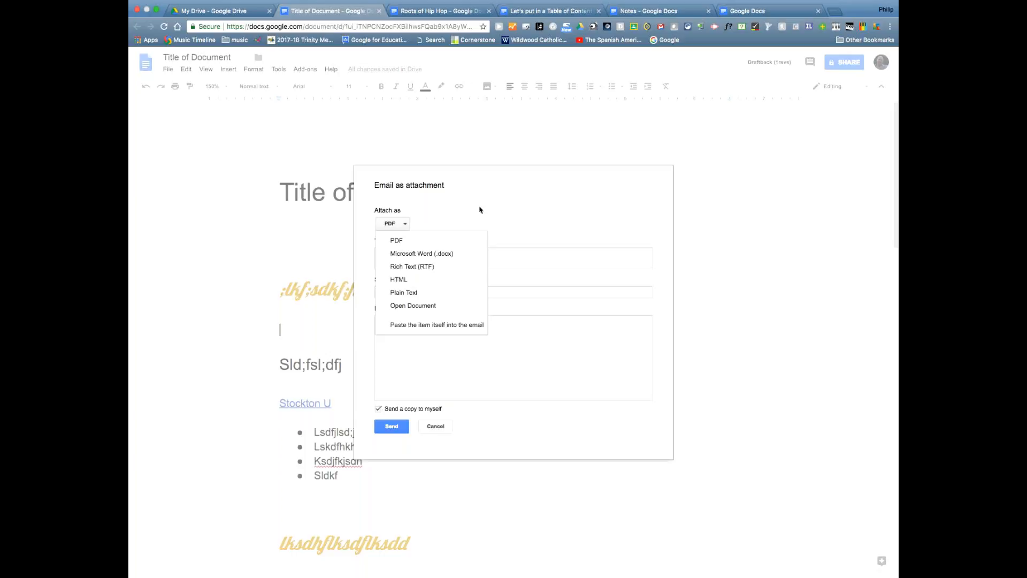
click(417, 243)
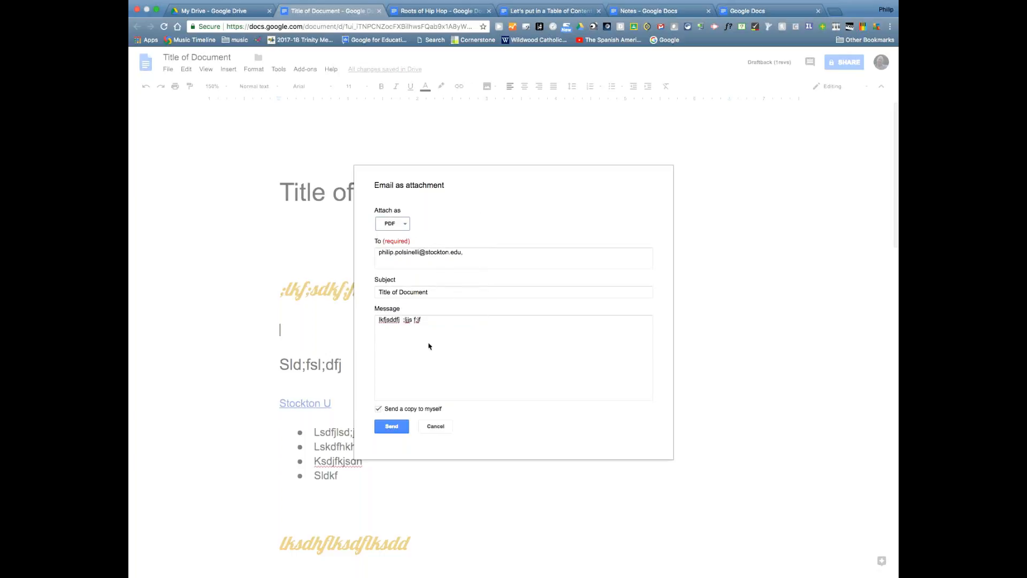
click(393, 422)
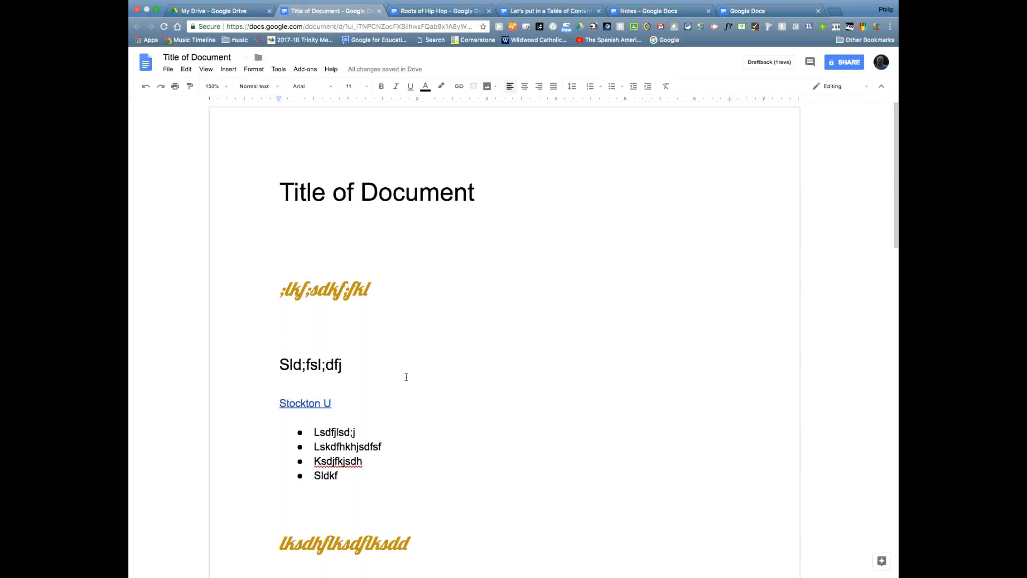
click(310, 222)
click(168, 71)
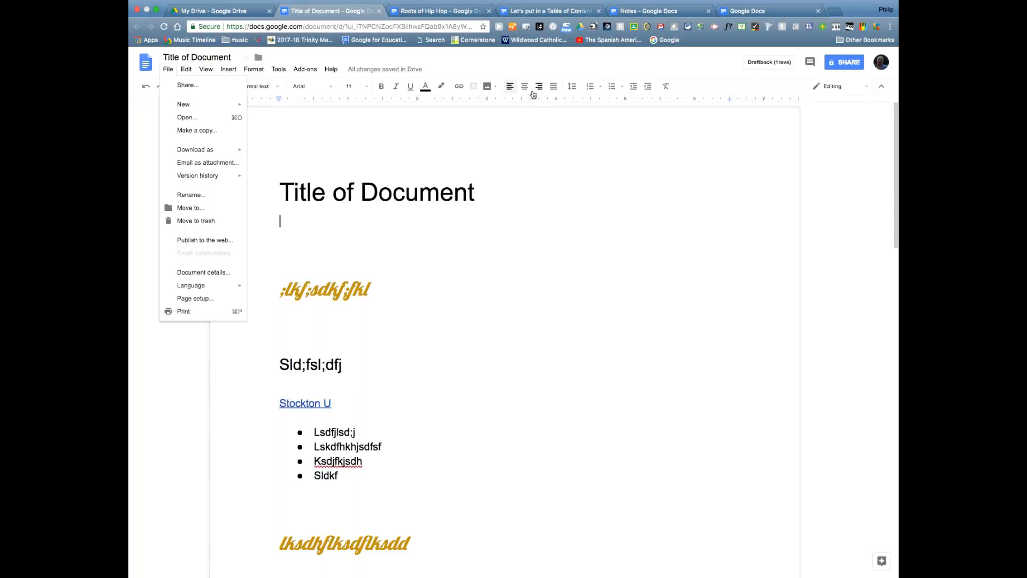
- Show the Download as formats (Word, OpenDocument, RTF, PDF, plain text, web page, EPUB)
mouse_move(206, 69)
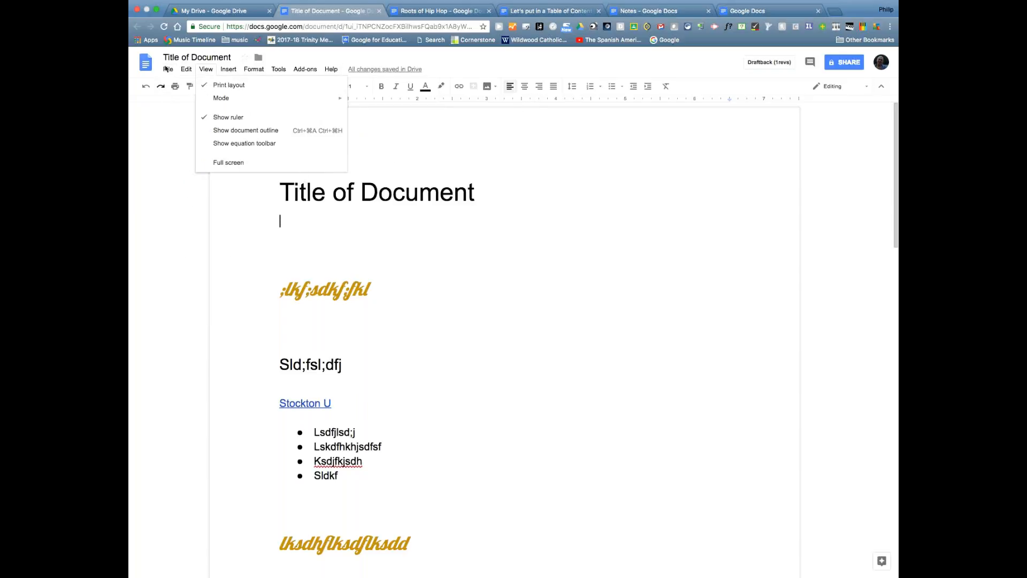
click(150, 164)
click(169, 73)
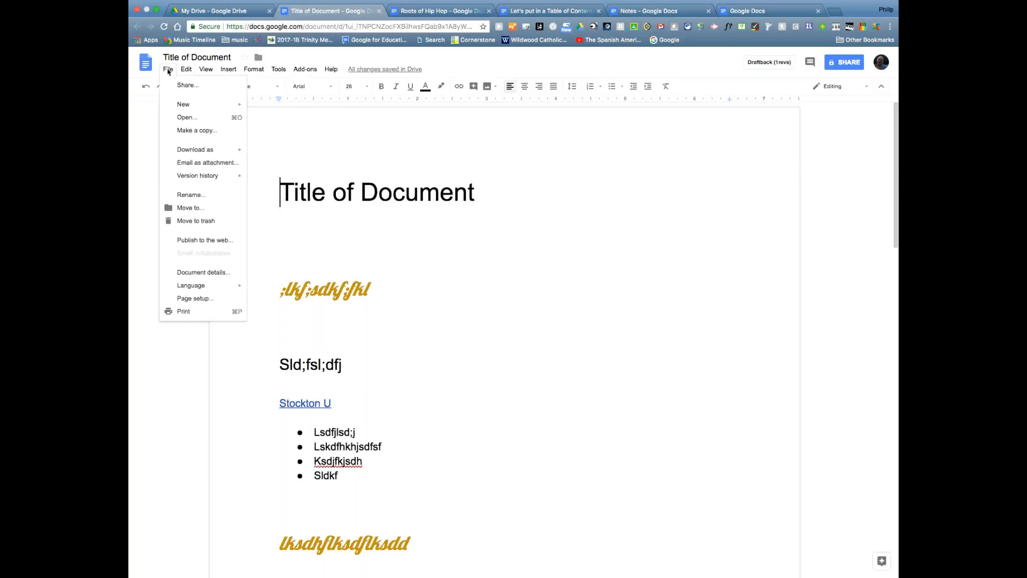
mouse_move(192, 156)
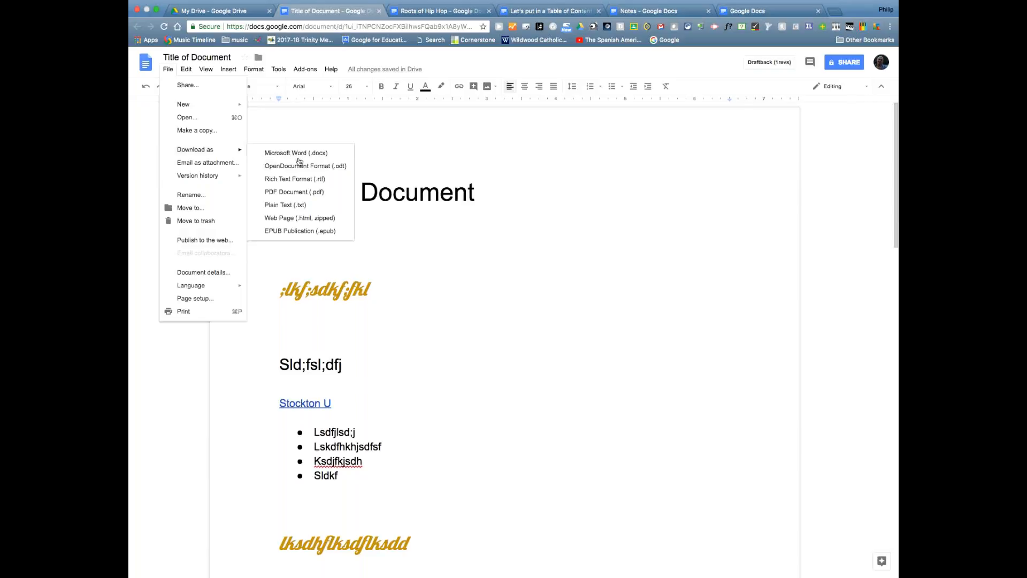
- Close the Download as menu and place the cursor on the empty line under the title
click(319, 340)
click(288, 226)
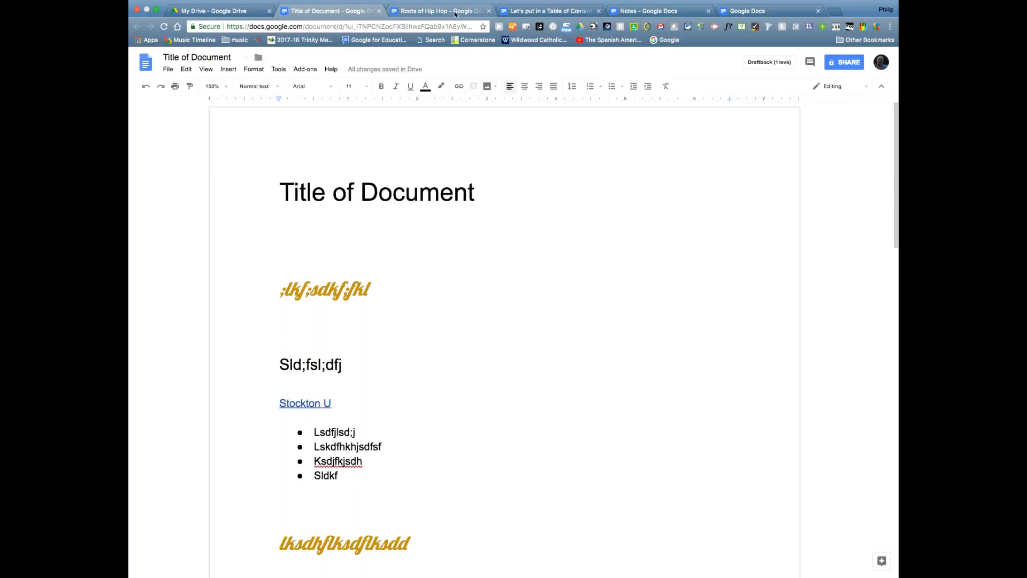
- Switch to 'Let's put in a Table of Contents' and look over the A Paper Introduction text
click(549, 15)
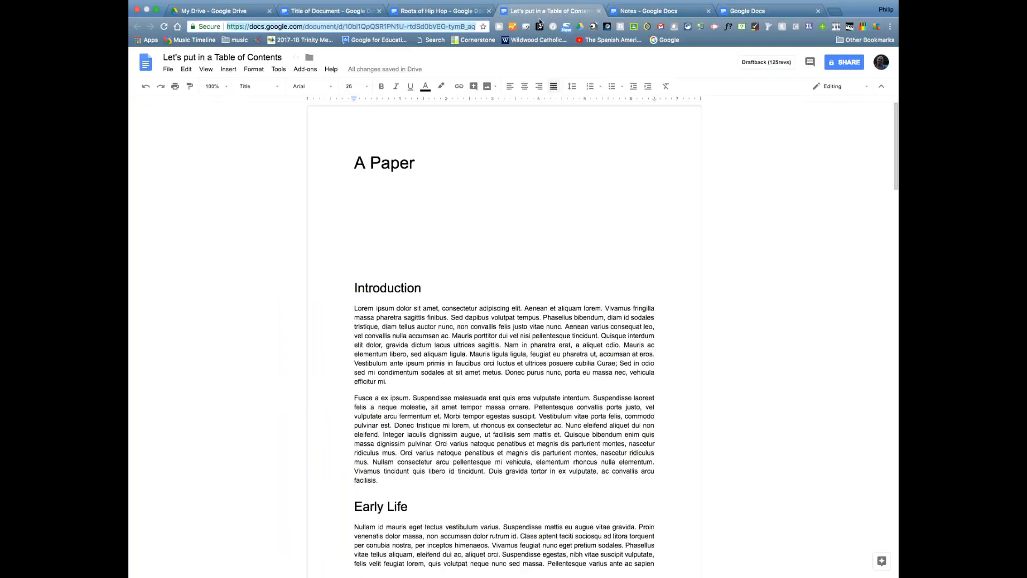
scroll(369, 330, down, 10)
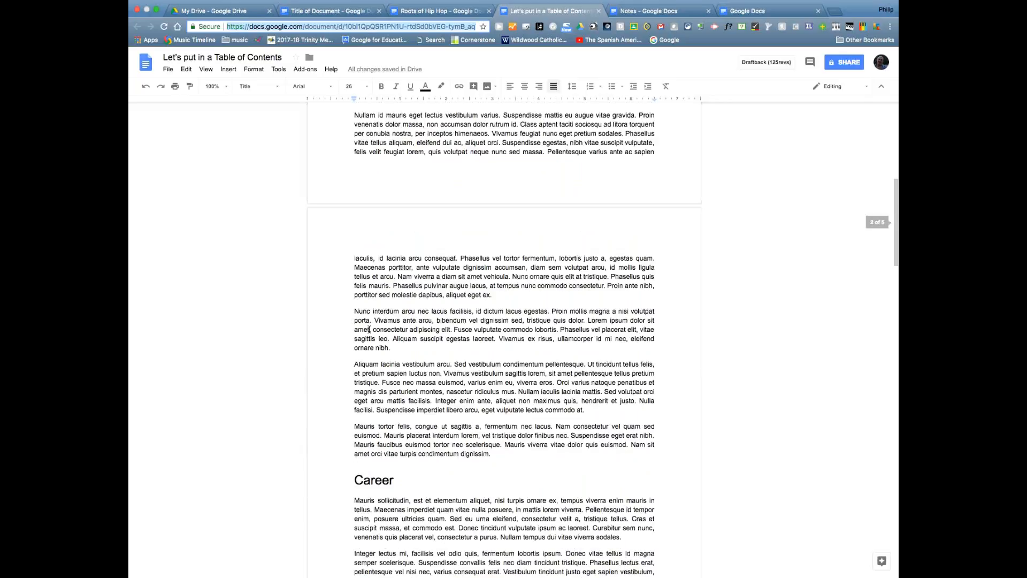
scroll(369, 330, up, 4)
scroll(369, 330, up, 5)
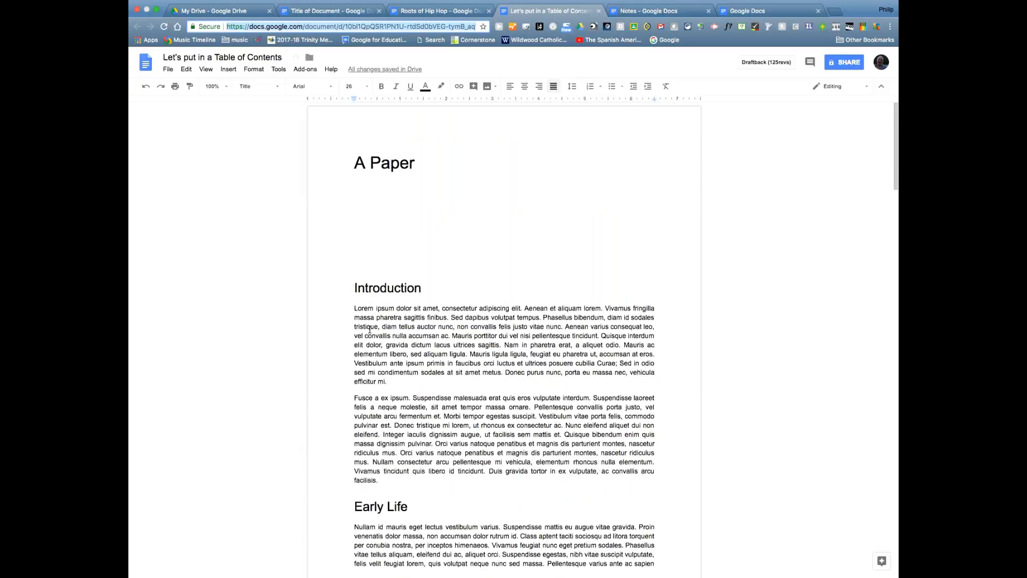
drag(353, 308, 382, 488)
click(385, 377)
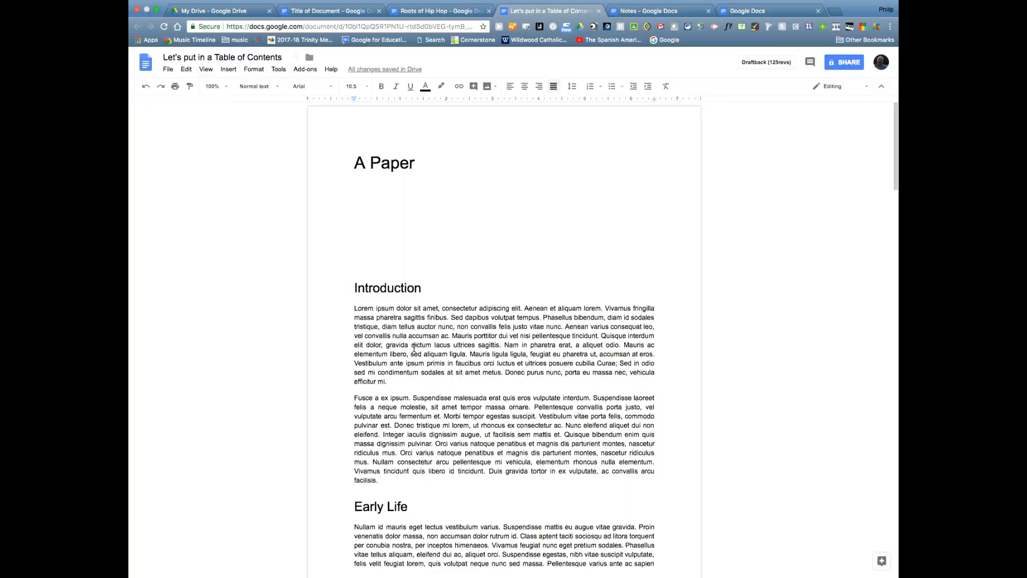
scroll(423, 497, down, 15)
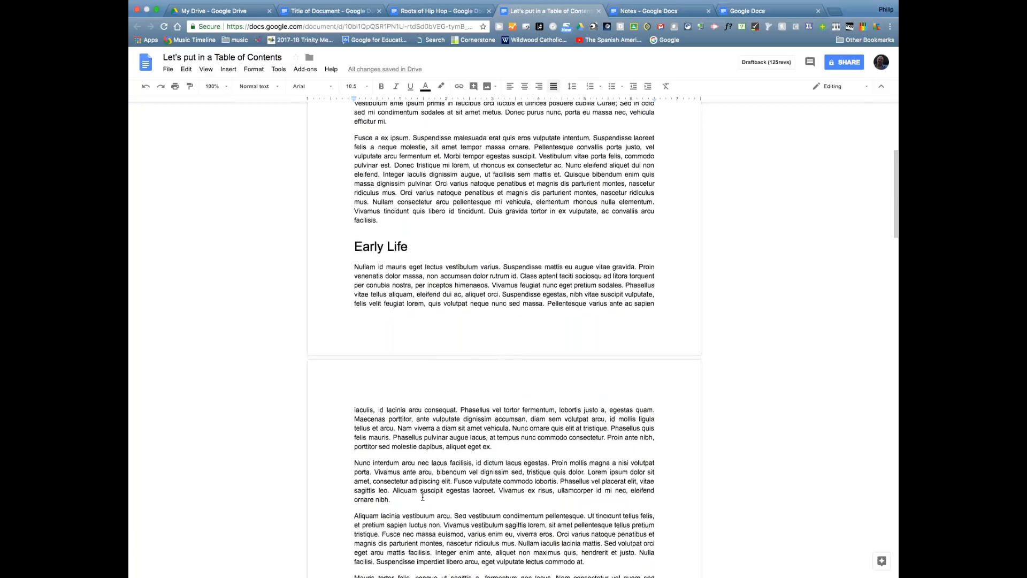
scroll(423, 497, up, 15)
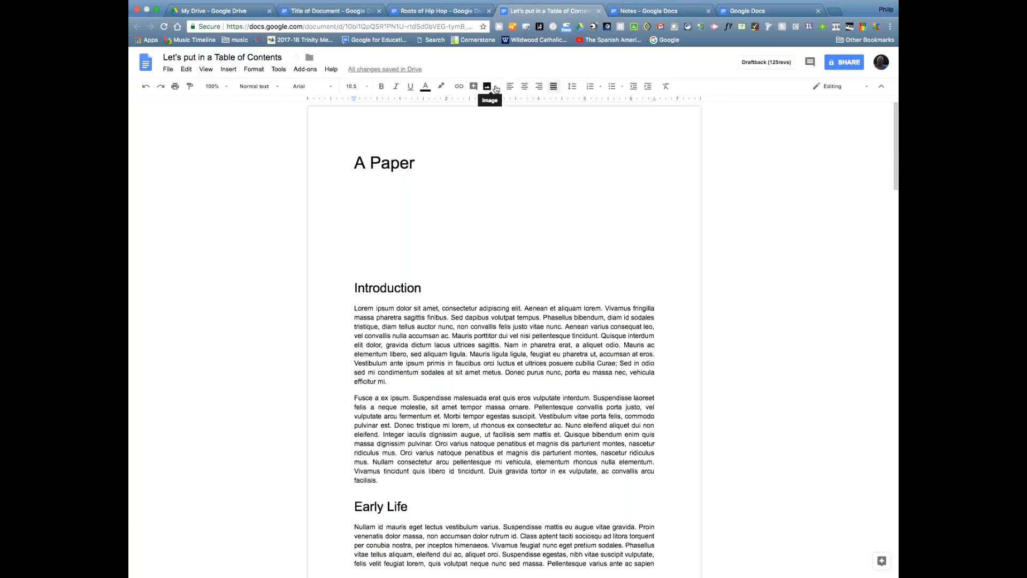
- Upload the webinars image from the computer and place it above the Introduction heading
click(222, 72)
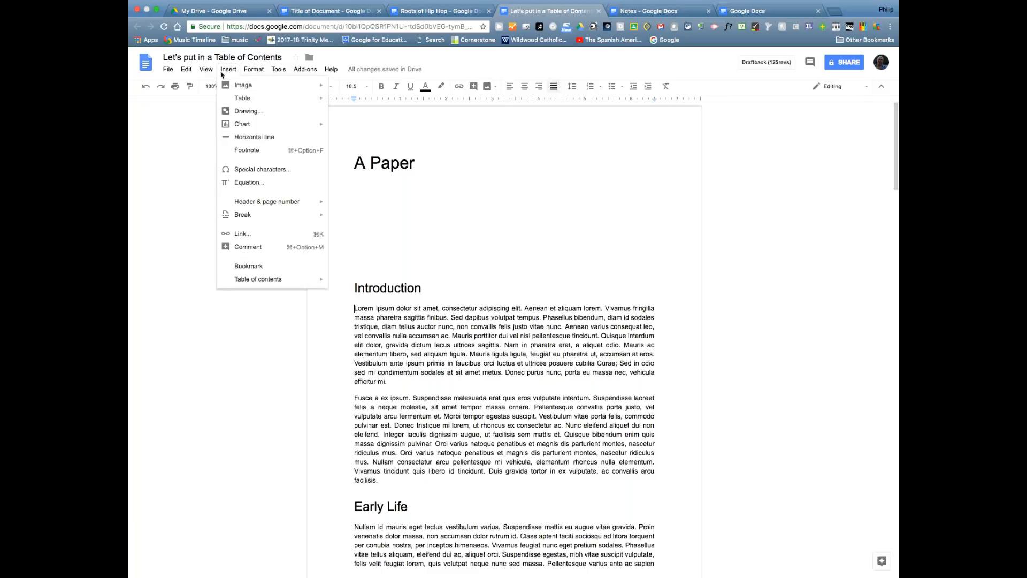
mouse_move(226, 86)
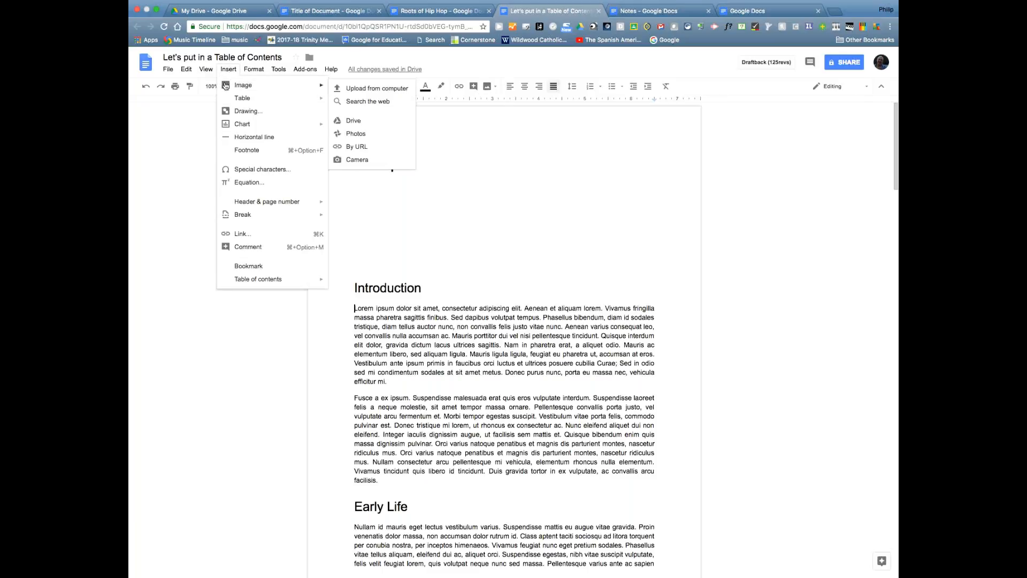
click(494, 87)
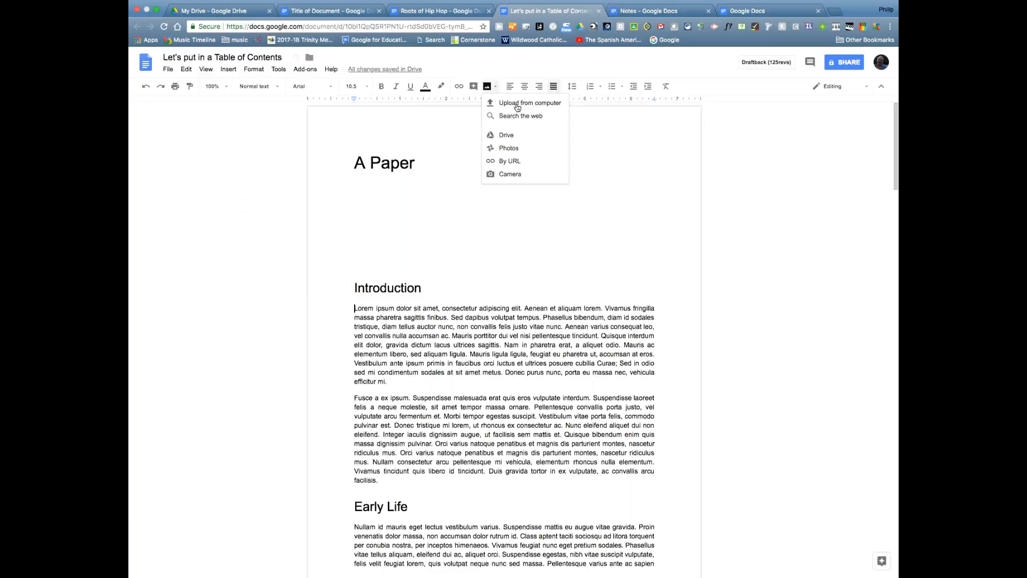
click(517, 106)
scroll(452, 205, down, 2)
scroll(452, 205, down, 5)
scroll(452, 205, down, 5)
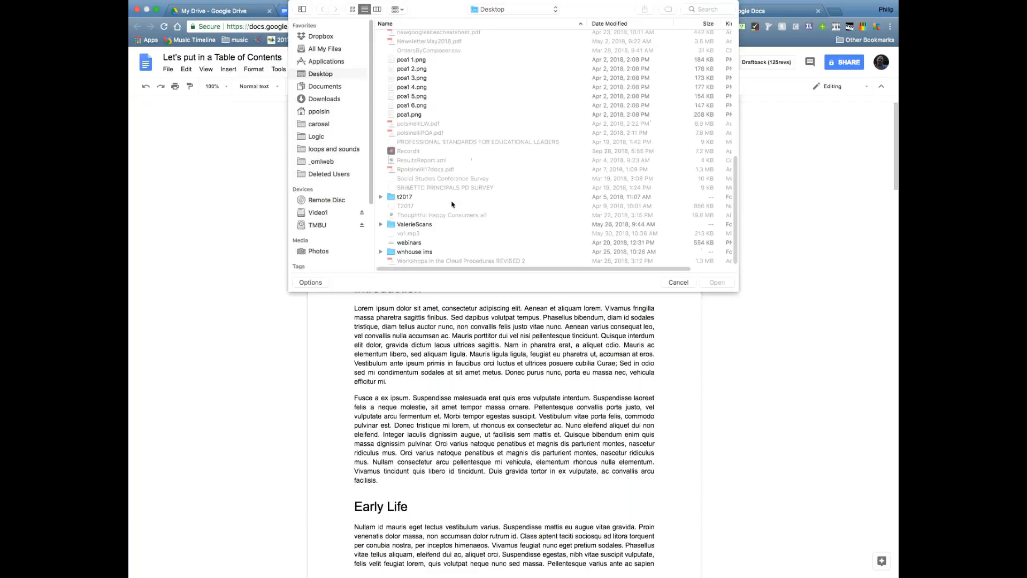
click(390, 245)
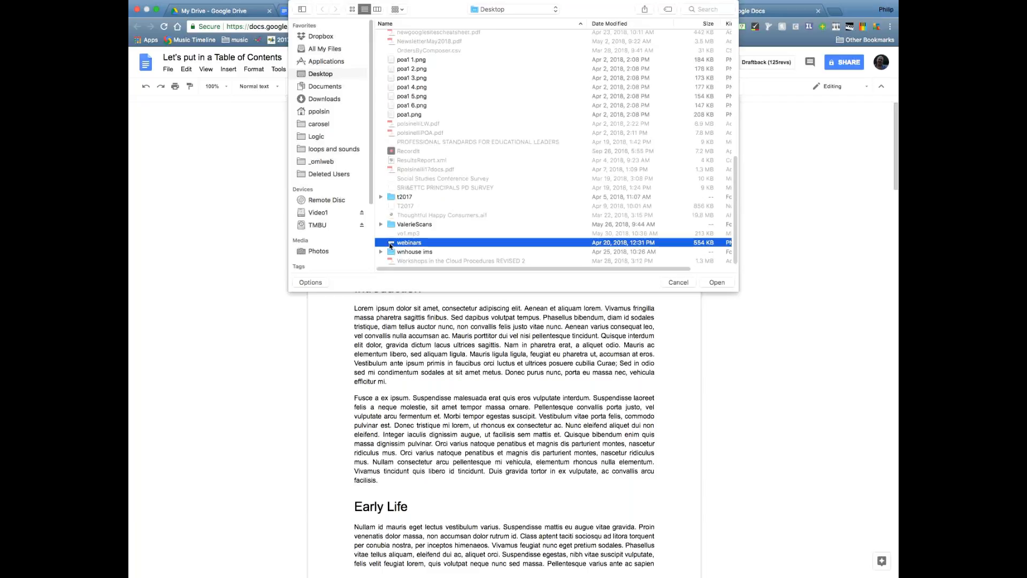
double_click(390, 245)
click(481, 344)
drag(480, 344, 437, 253)
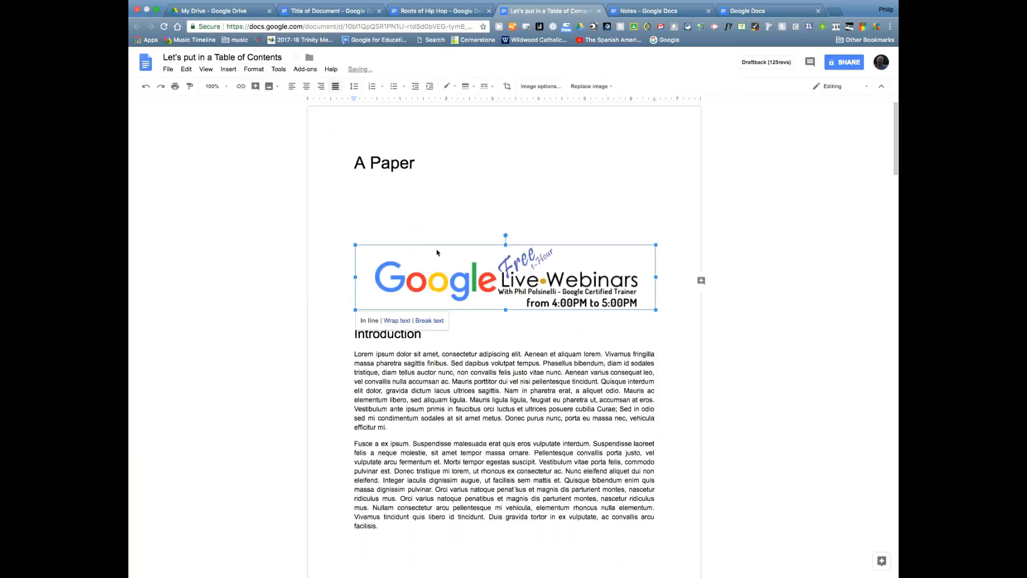
- Shrink the Google Live Webinars banner proportionally to about half its original width
click(544, 328)
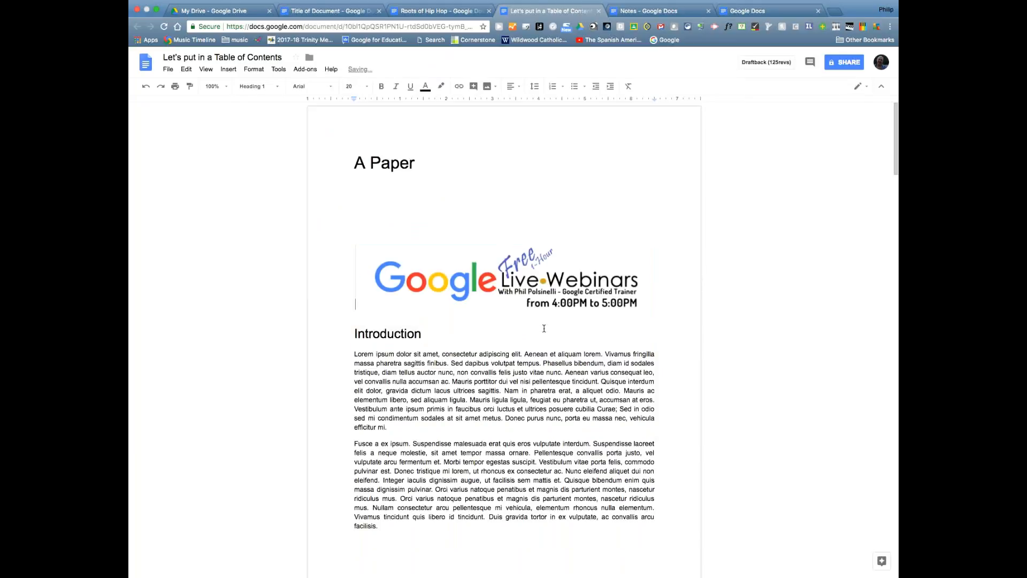
click(531, 289)
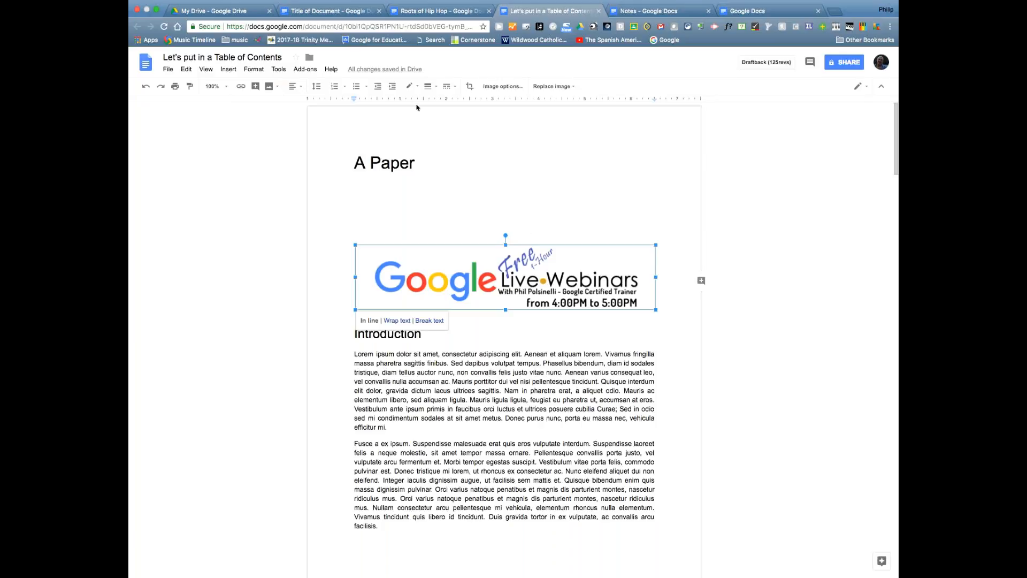
click(534, 334)
click(471, 290)
click(516, 340)
click(481, 305)
drag(657, 310, 683, 316)
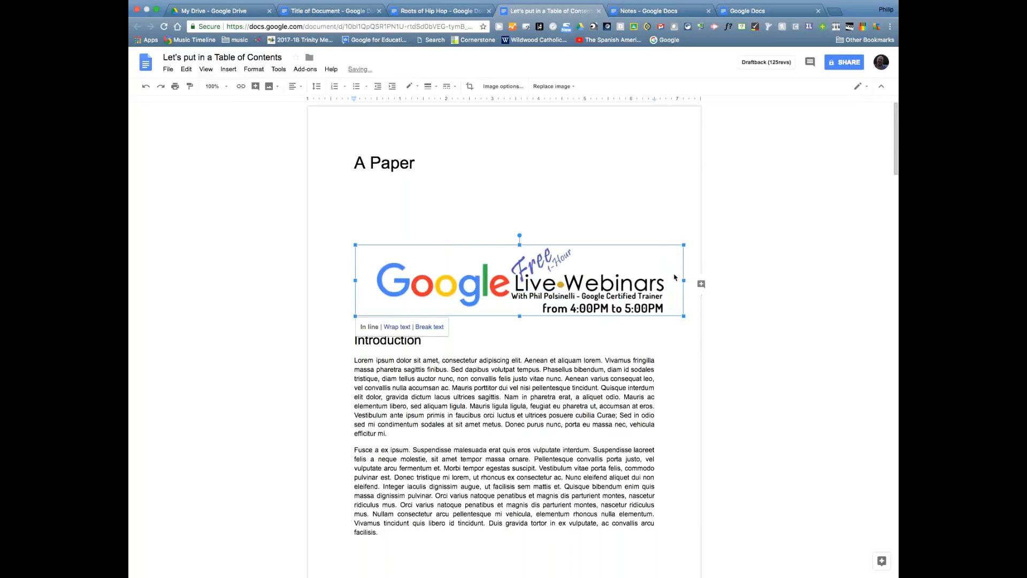
drag(684, 279, 538, 280)
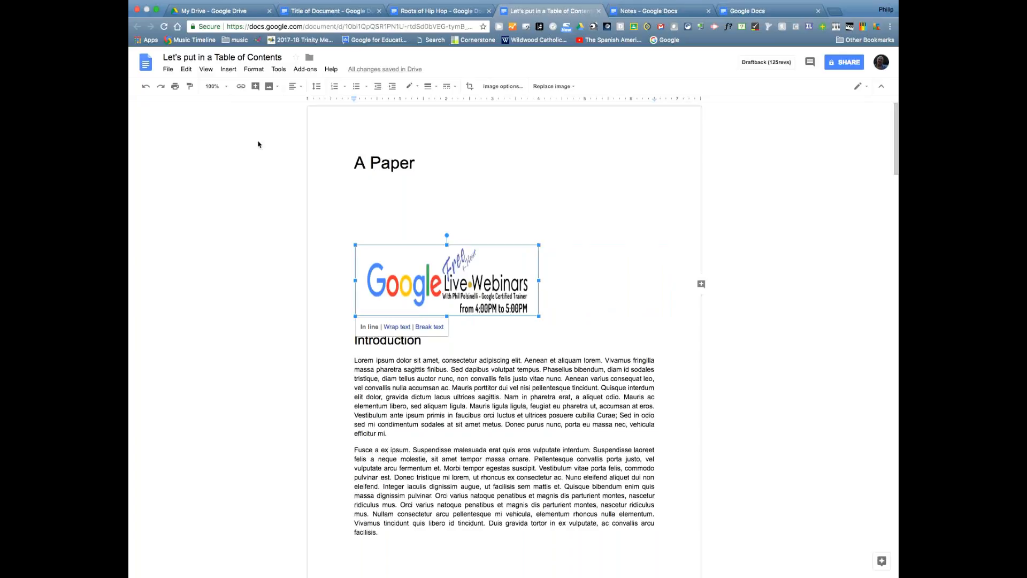
click(146, 87)
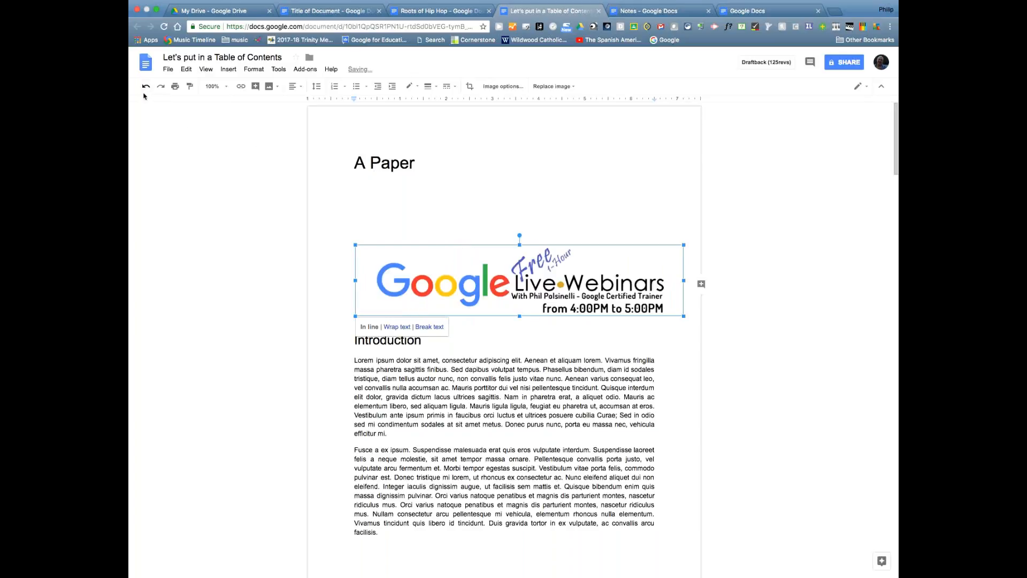
drag(684, 316, 545, 286)
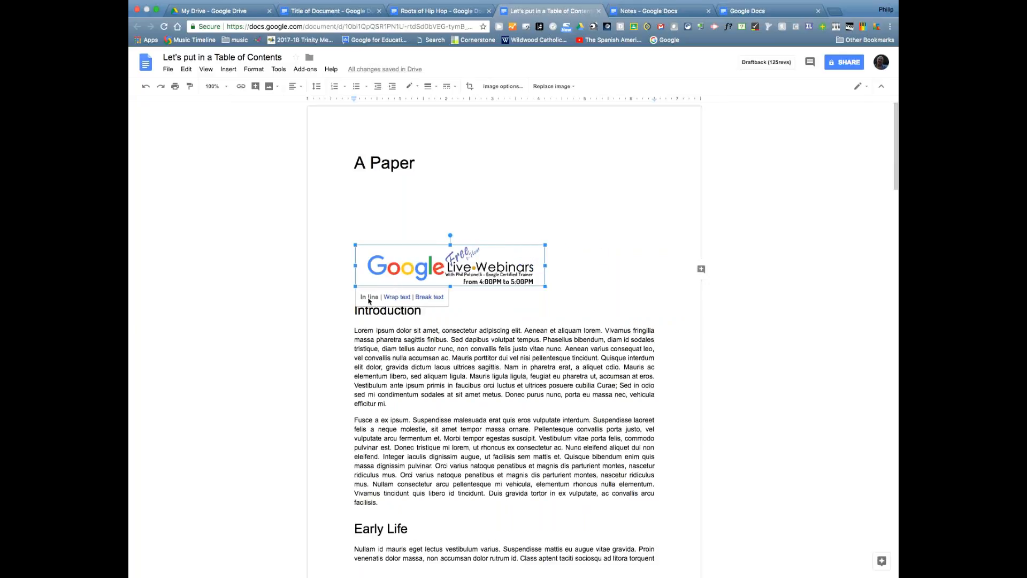
- Move the webinars image into the Introduction paragraph using Break text, with text above and below it
click(347, 333)
drag(351, 333, 351, 333)
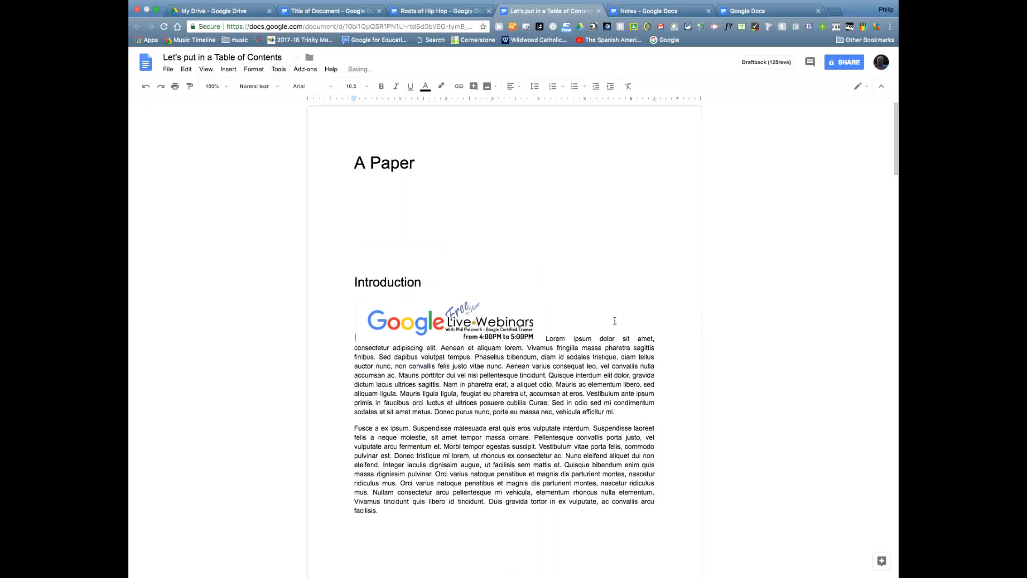
click(579, 337)
click(480, 320)
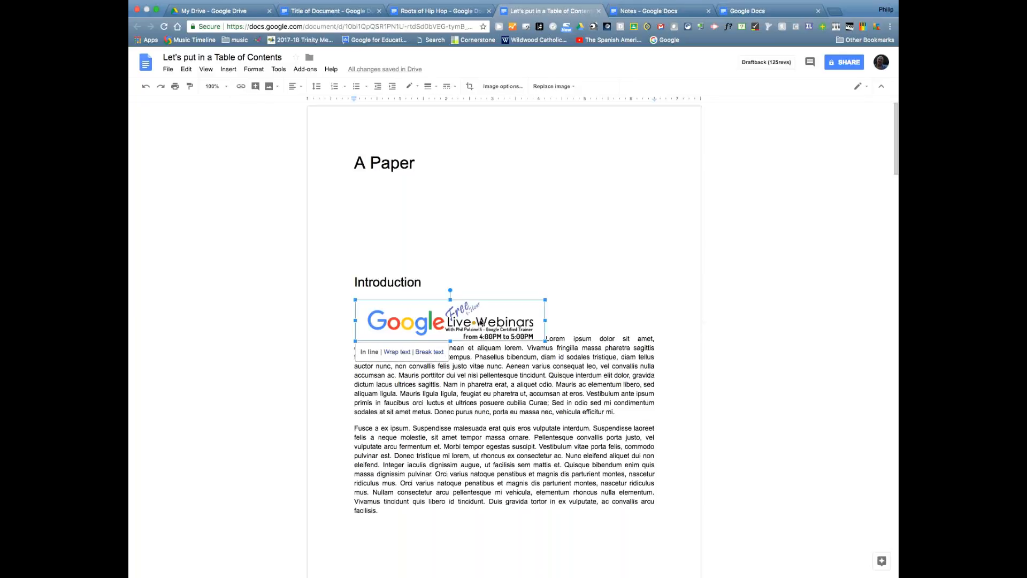
click(405, 352)
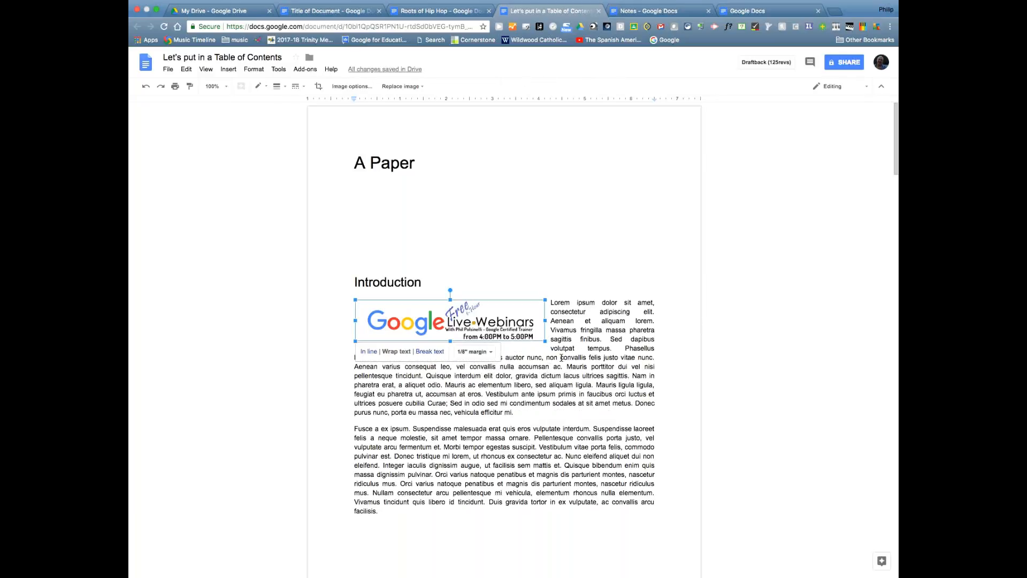
drag(545, 342, 519, 340)
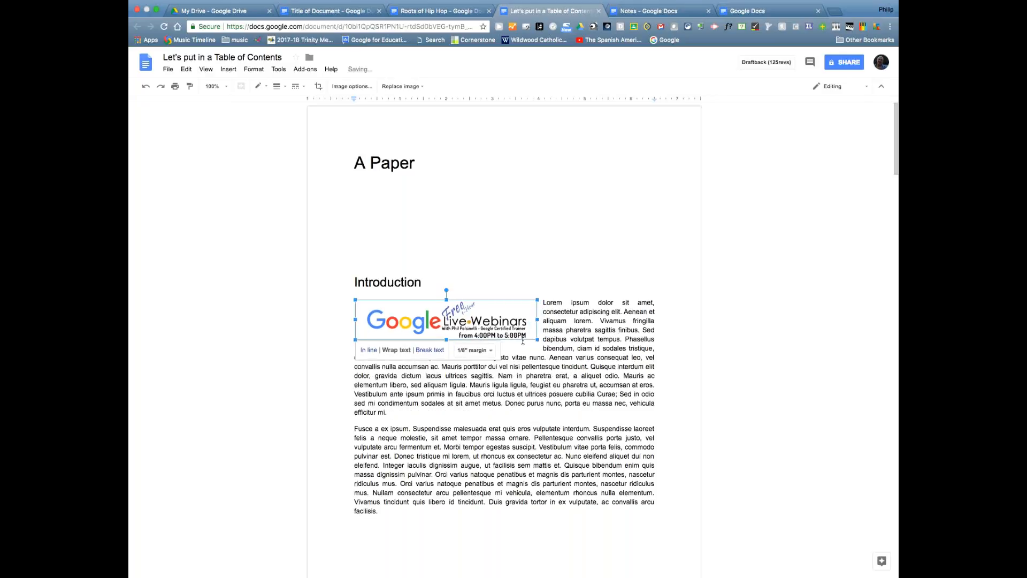
click(431, 350)
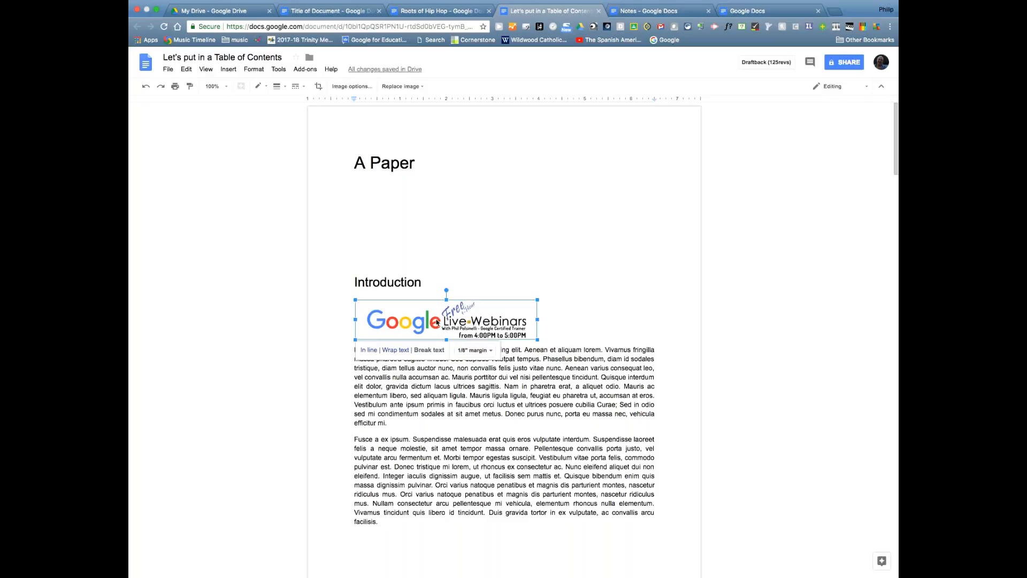
drag(436, 321, 445, 384)
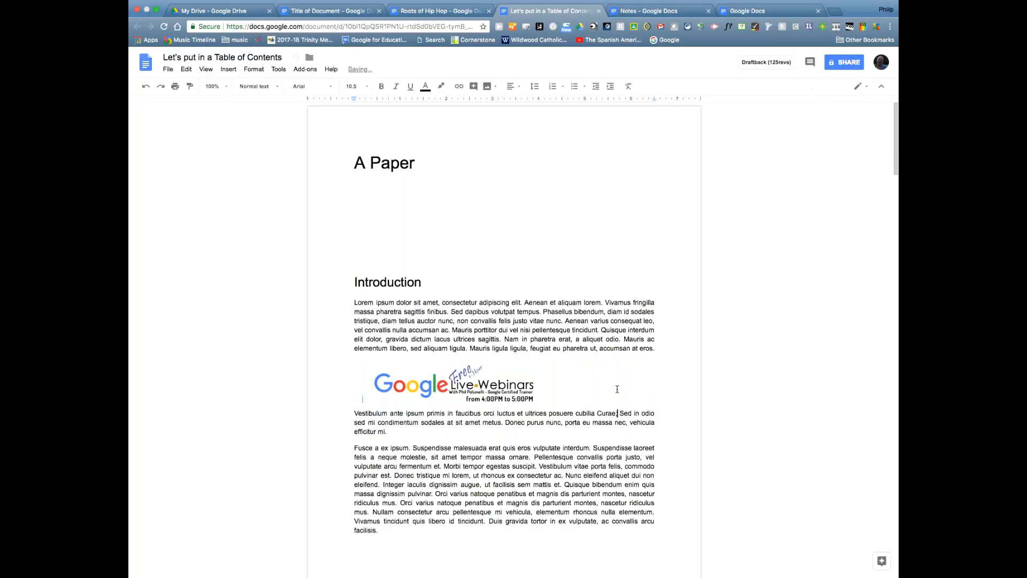
- Add a blank line after the paragraph ending 'efficitur mi.'
click(432, 386)
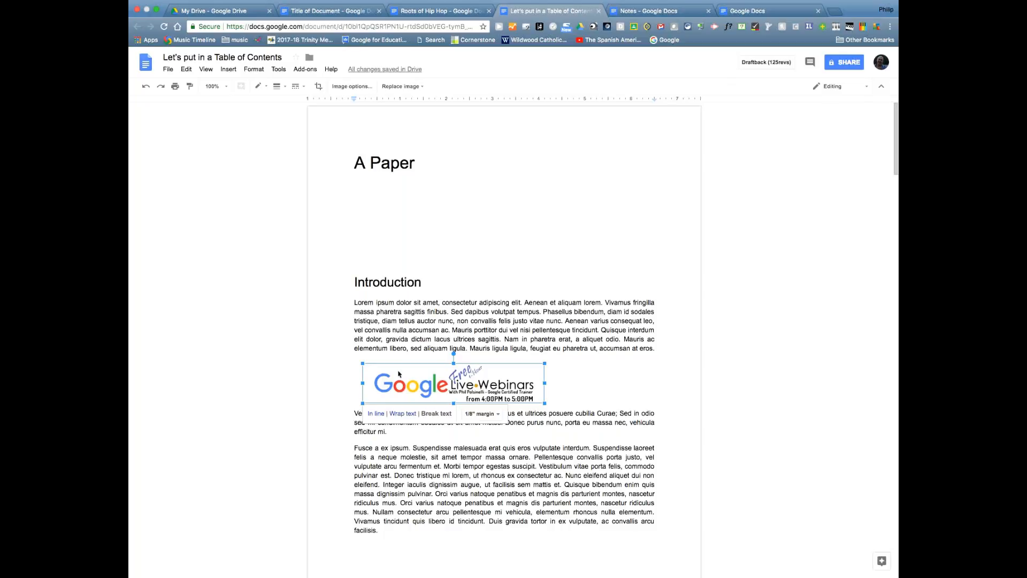
click(578, 374)
click(469, 383)
click(416, 433)
key(Return)
key(Return)
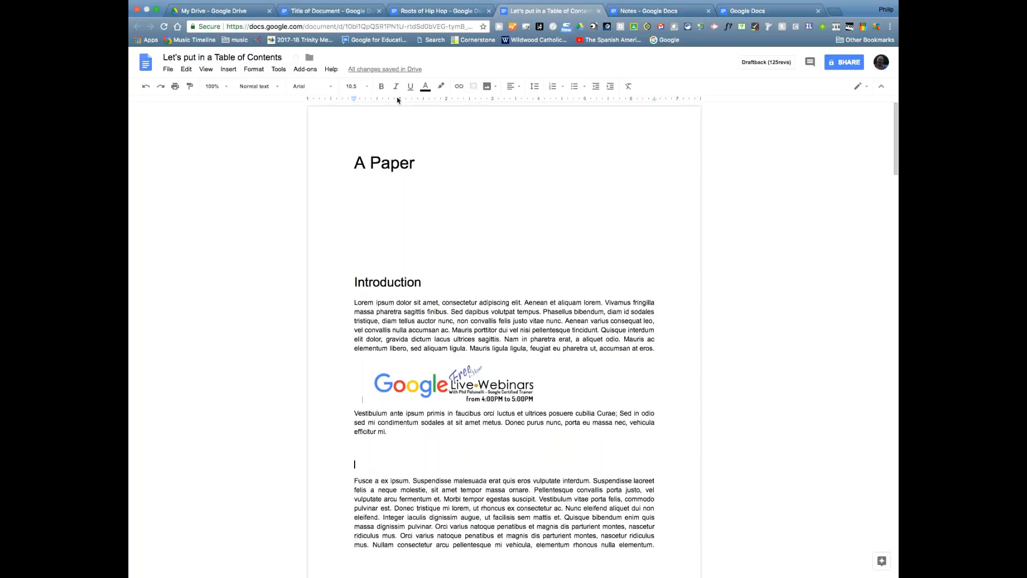
- Search the web for 'moose' images and drop a moose photo under the A Paper title
click(495, 89)
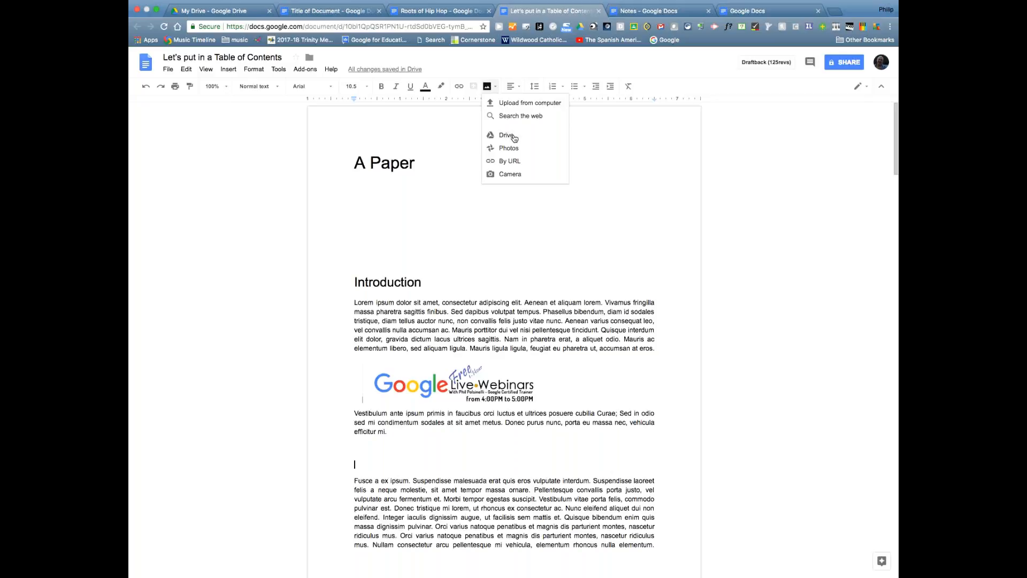
click(514, 118)
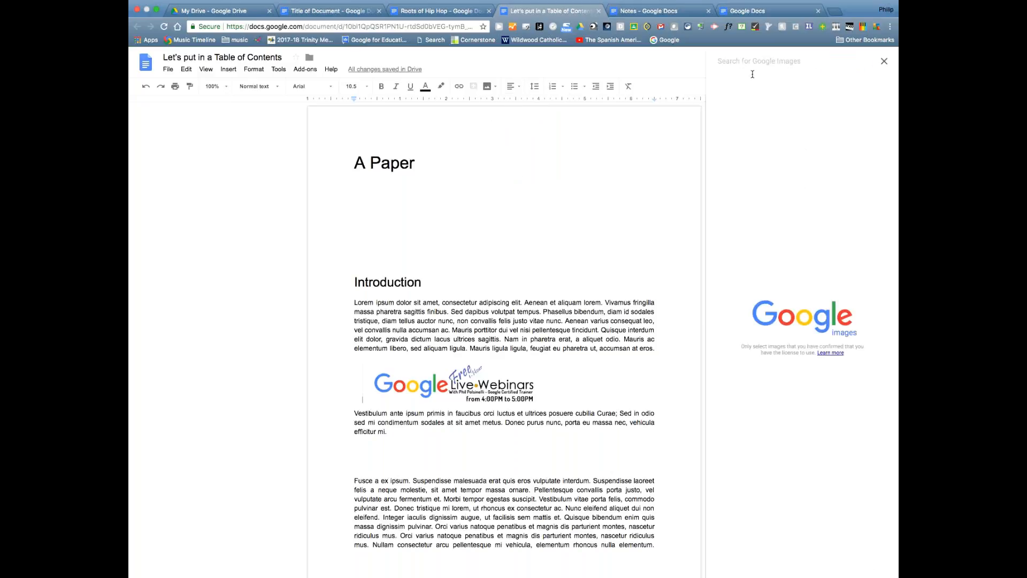
text(moos)
text(e)
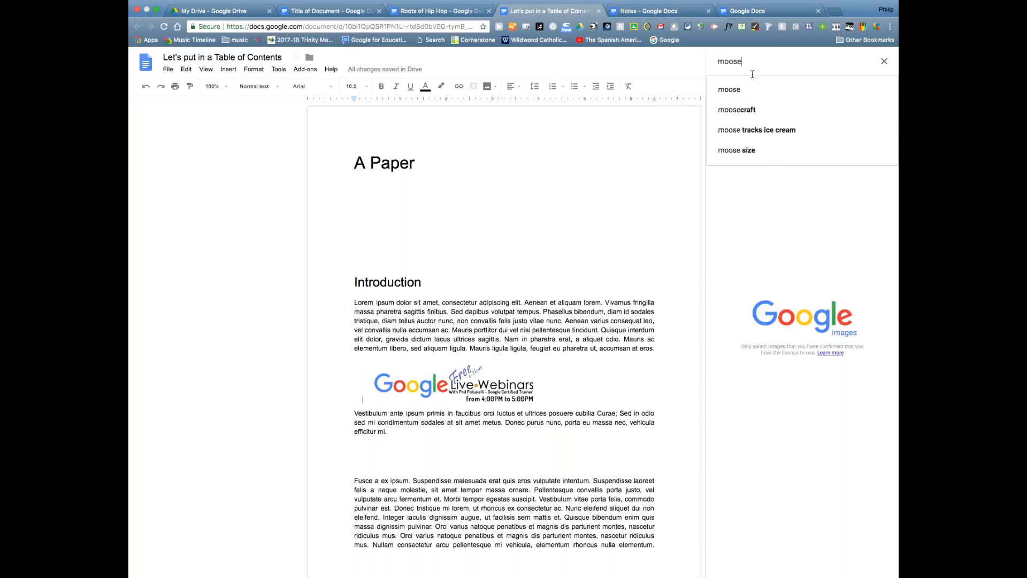
key(Return)
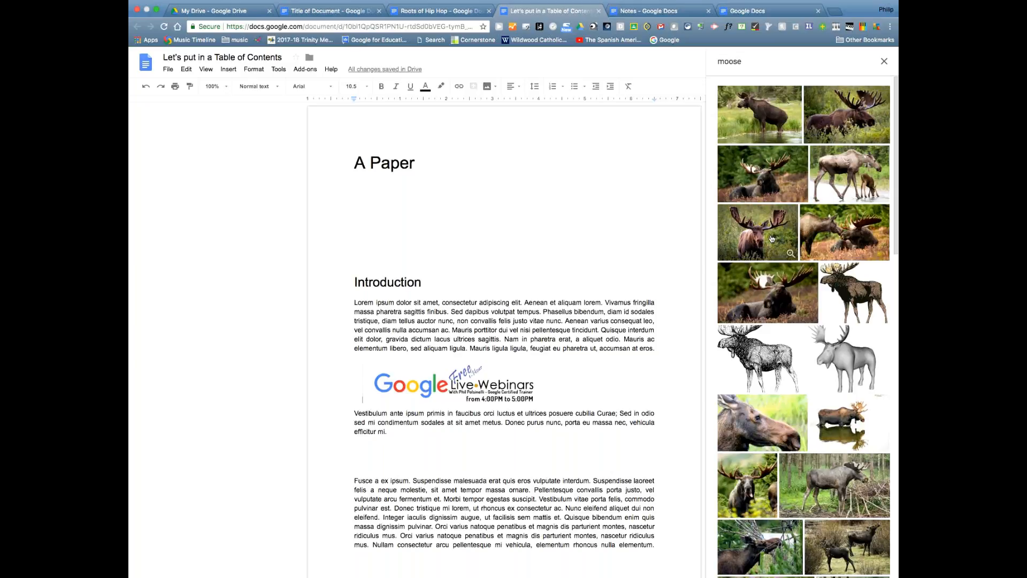
drag(772, 239, 364, 193)
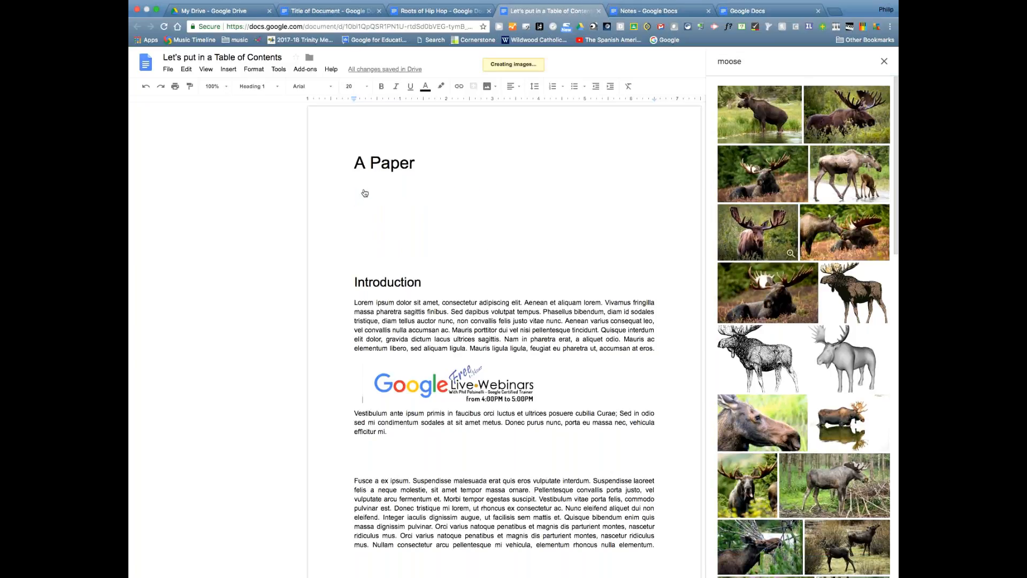
- Resize the moose photo with its corner handle to fit the page
click(554, 318)
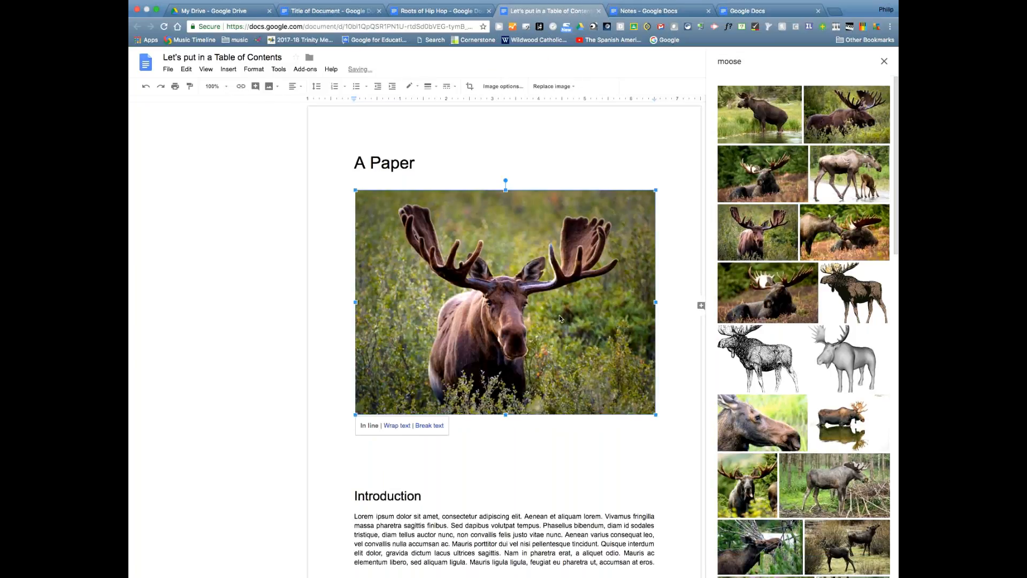
drag(655, 415, 611, 381)
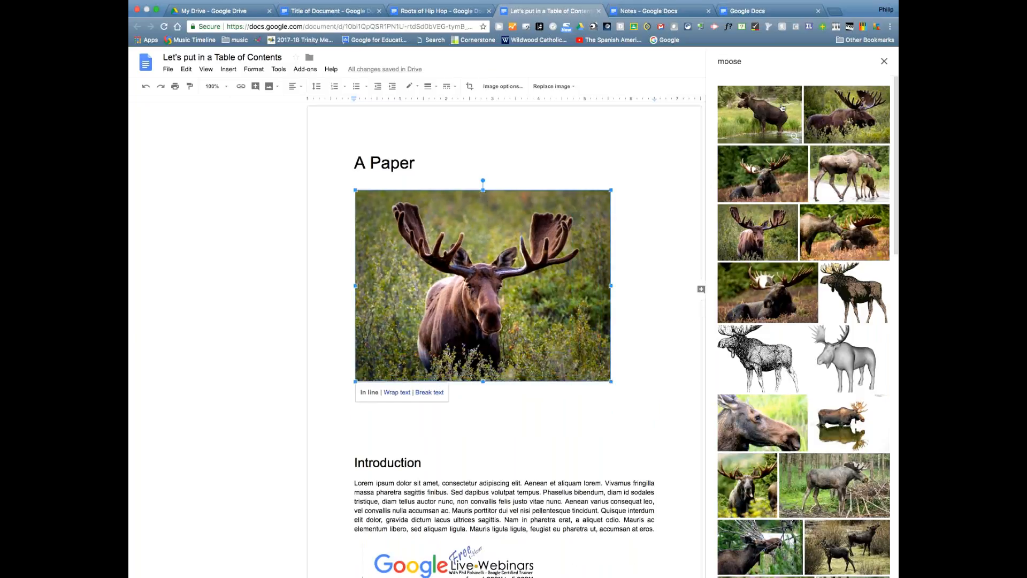
scroll(891, 272, down, 7)
scroll(888, 251, up, 8)
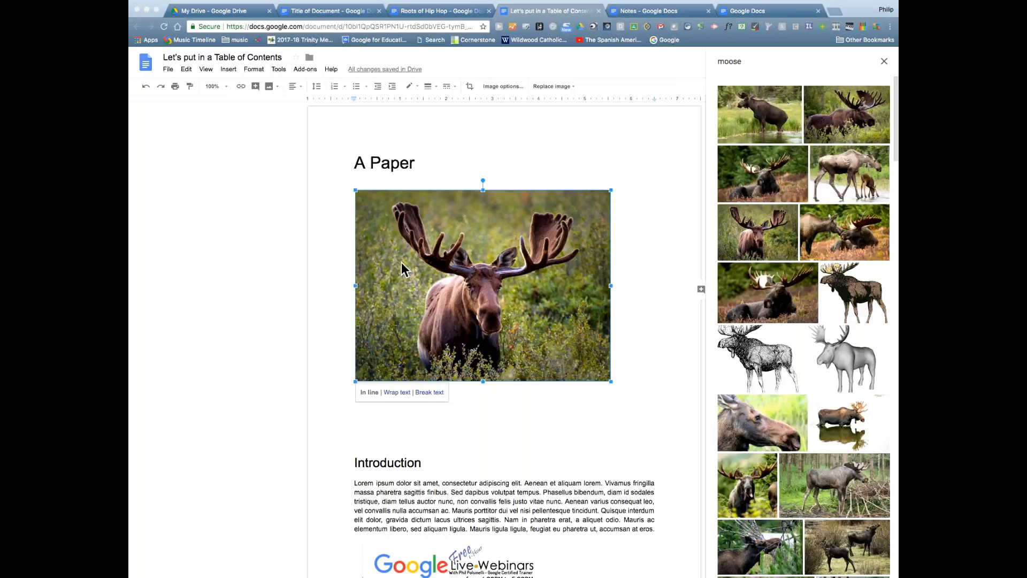
drag(611, 381, 666, 423)
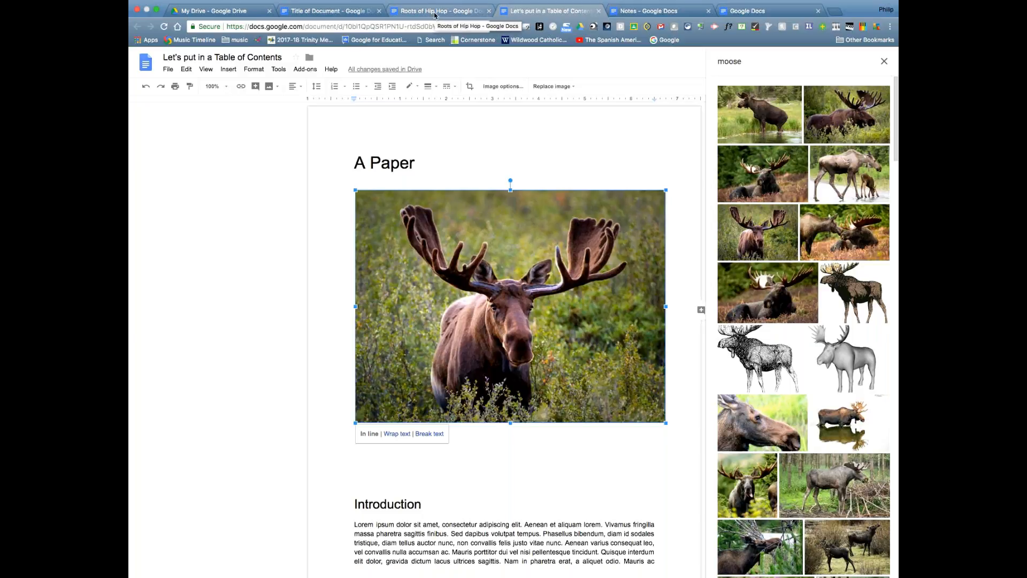
click(435, 14)
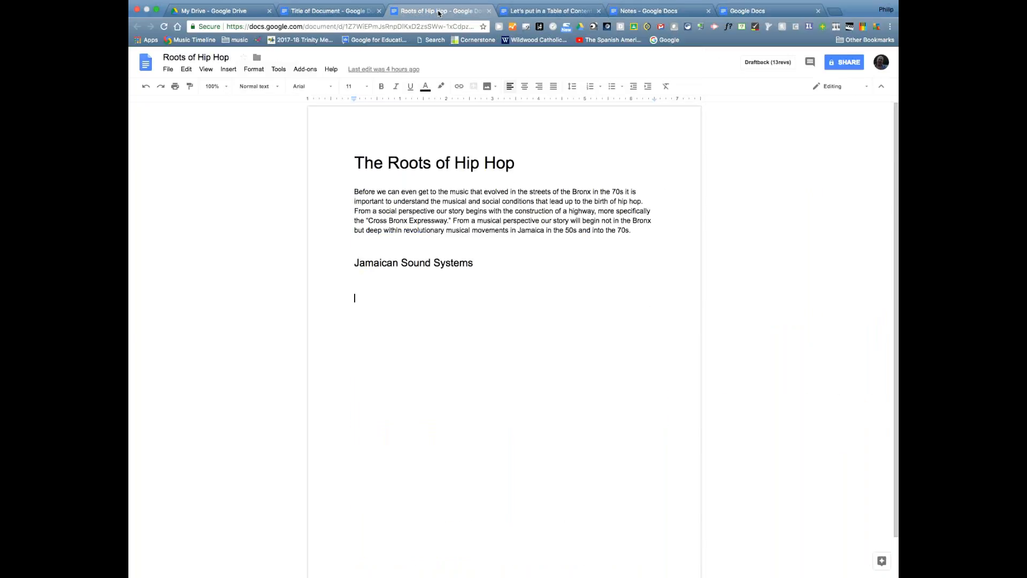
- Open the Share dialog for Roots of Hip Hop and start entering a collaborator's address
click(497, 267)
click(845, 63)
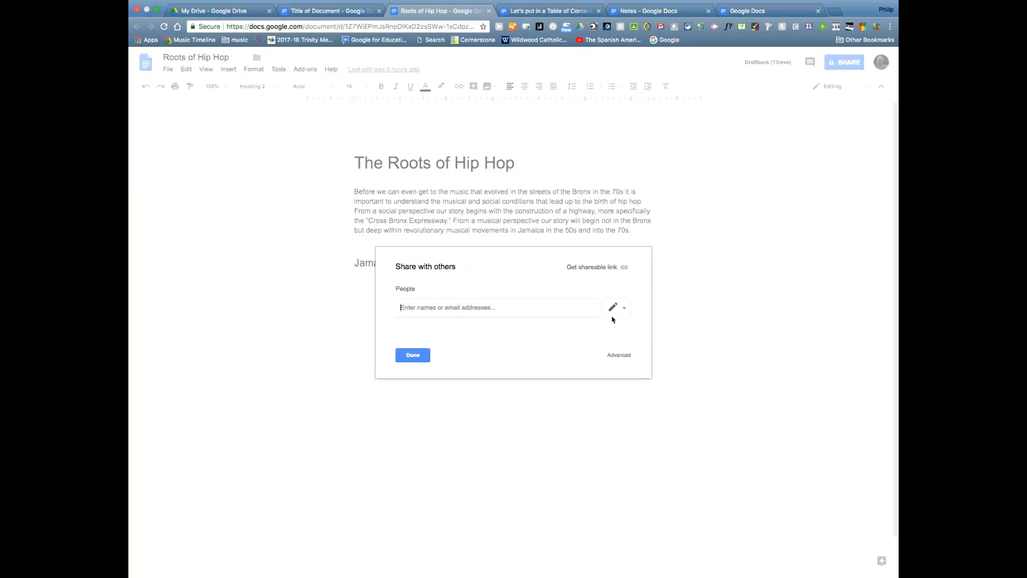
text(phili)
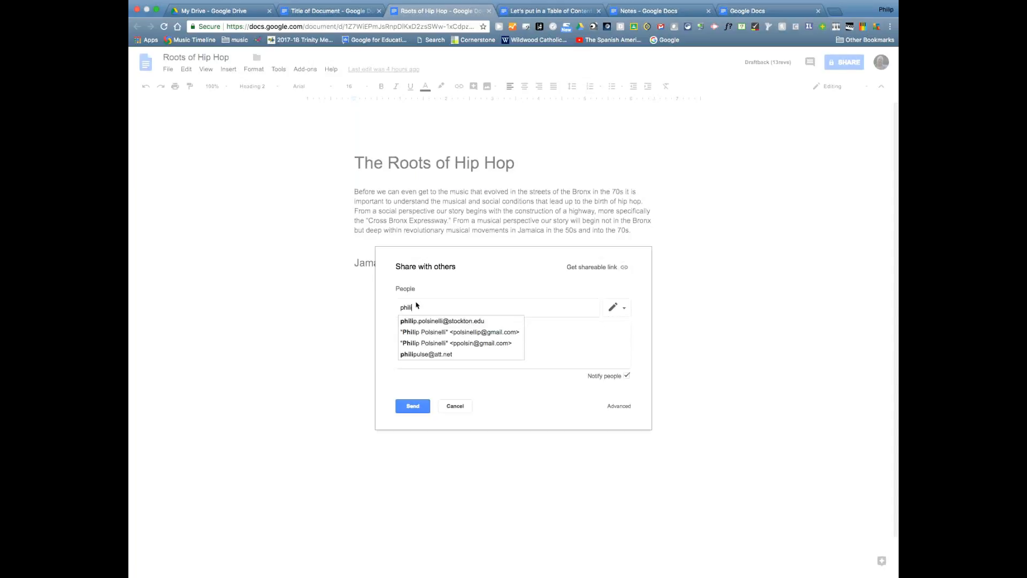
double_click(405, 307)
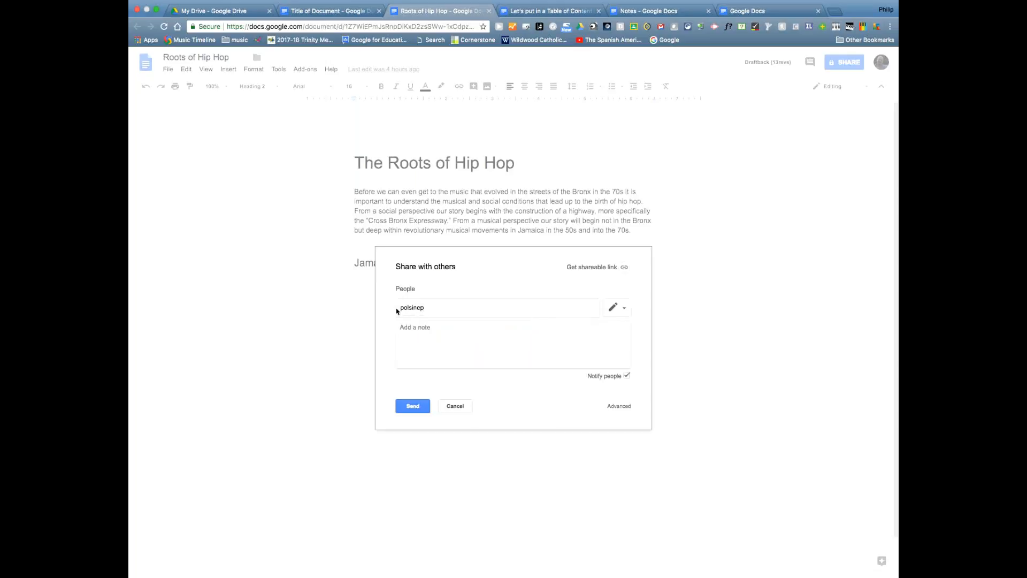
- Add the suggested collaborator with Can edit permission and send the invitation
text(phi)
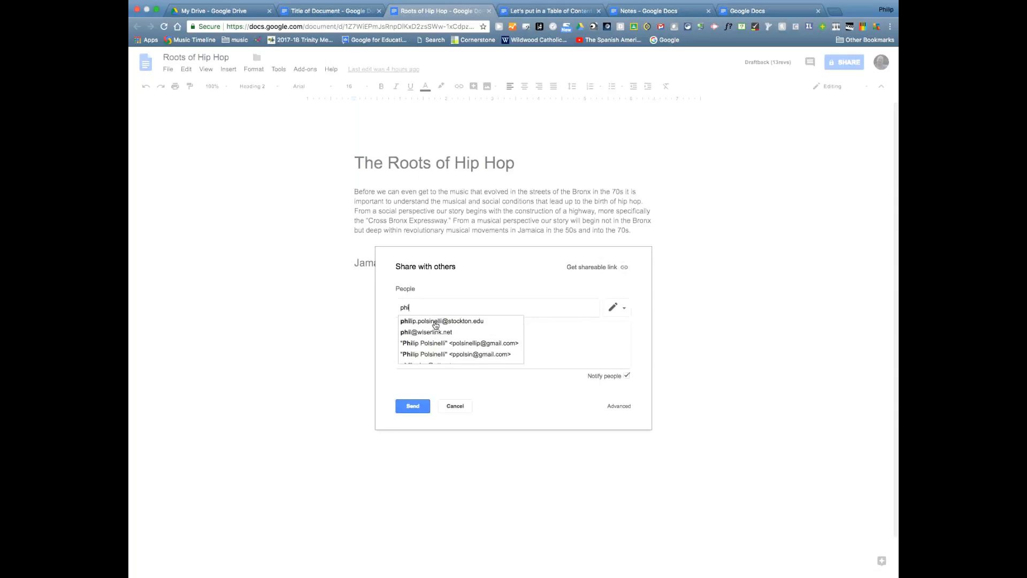
click(437, 322)
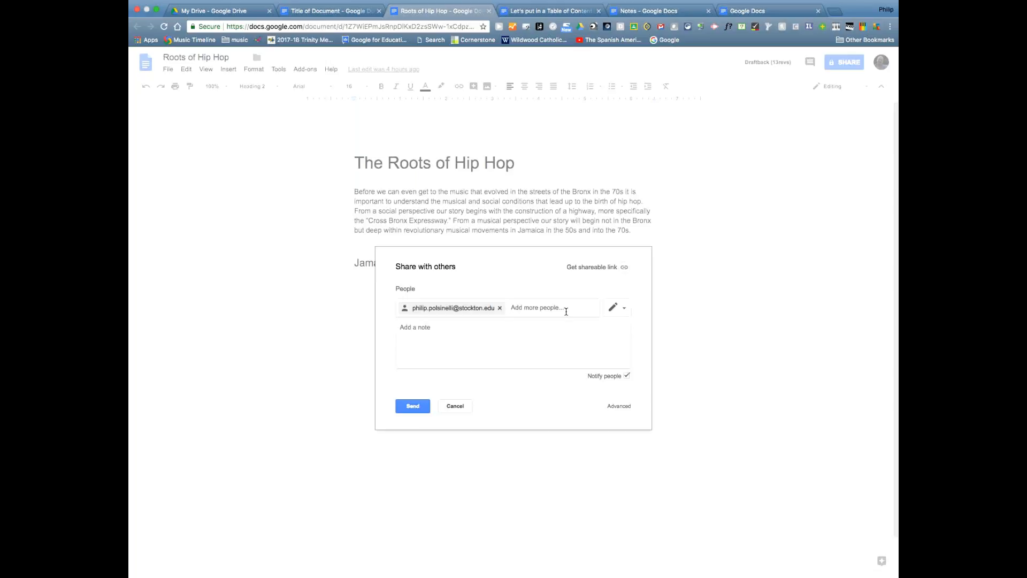
click(625, 312)
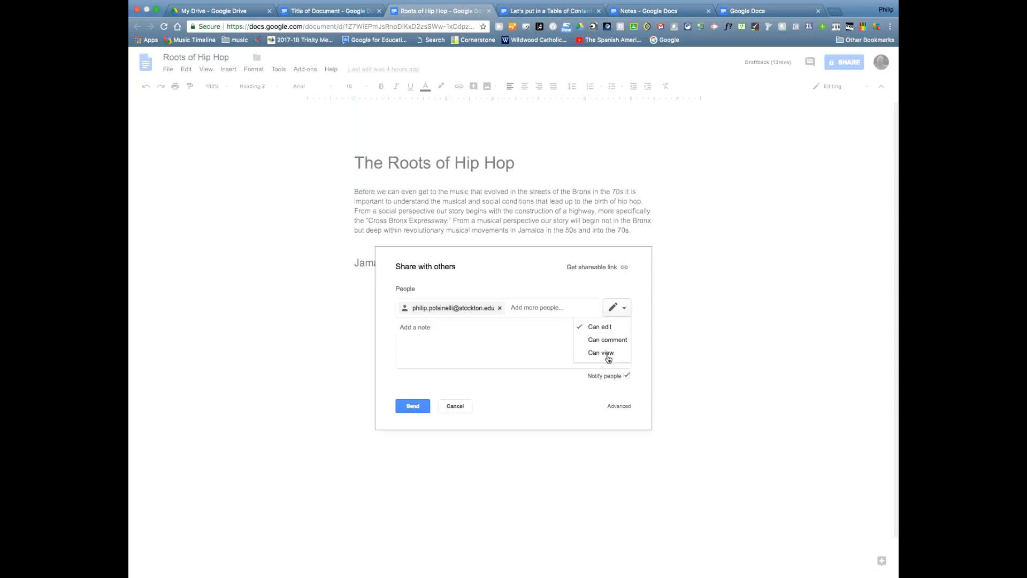
click(602, 326)
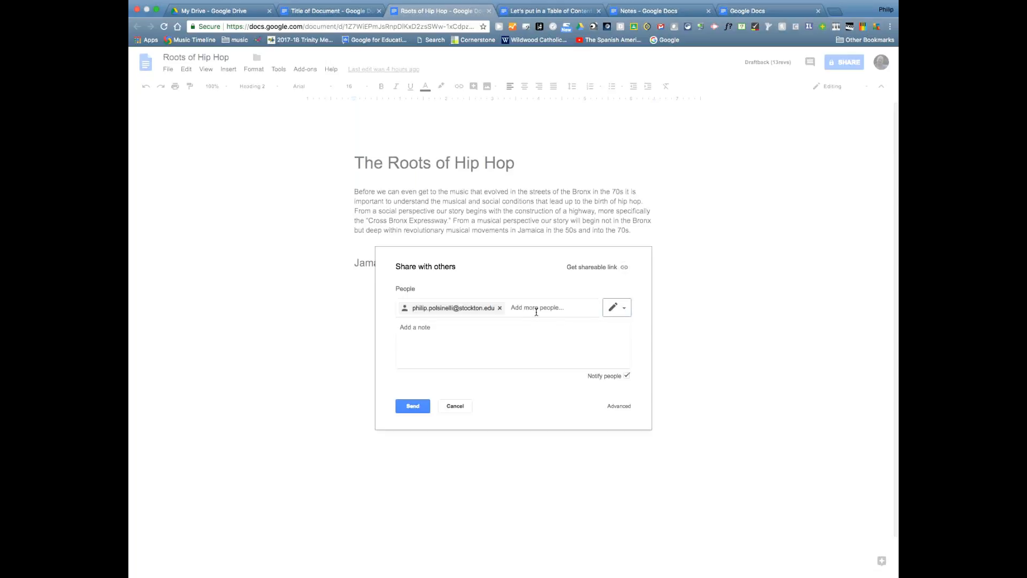
click(414, 407)
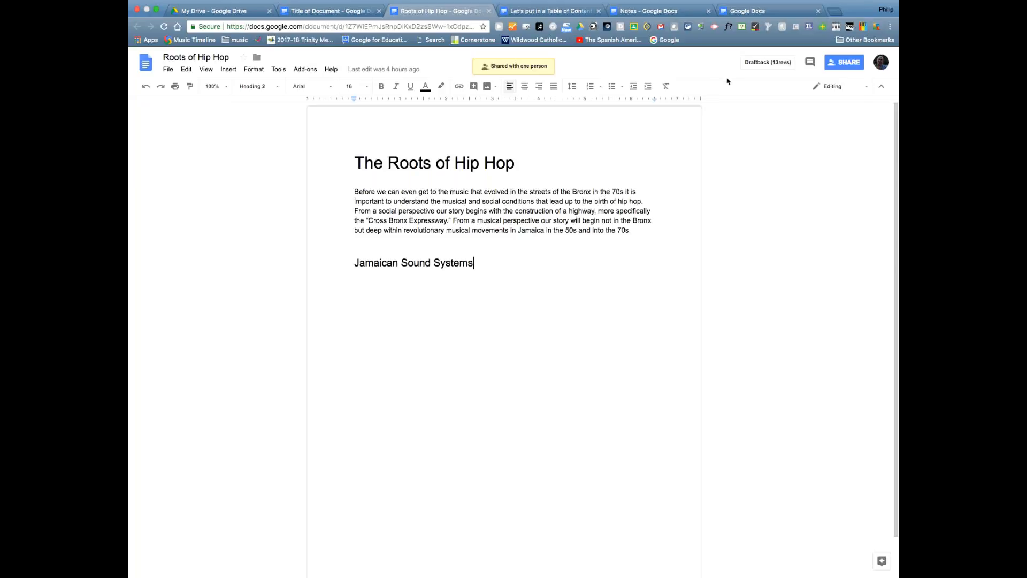
- Exit full screen and bring the other Chrome profile's Google Drive window forward, full screen
click(885, 9)
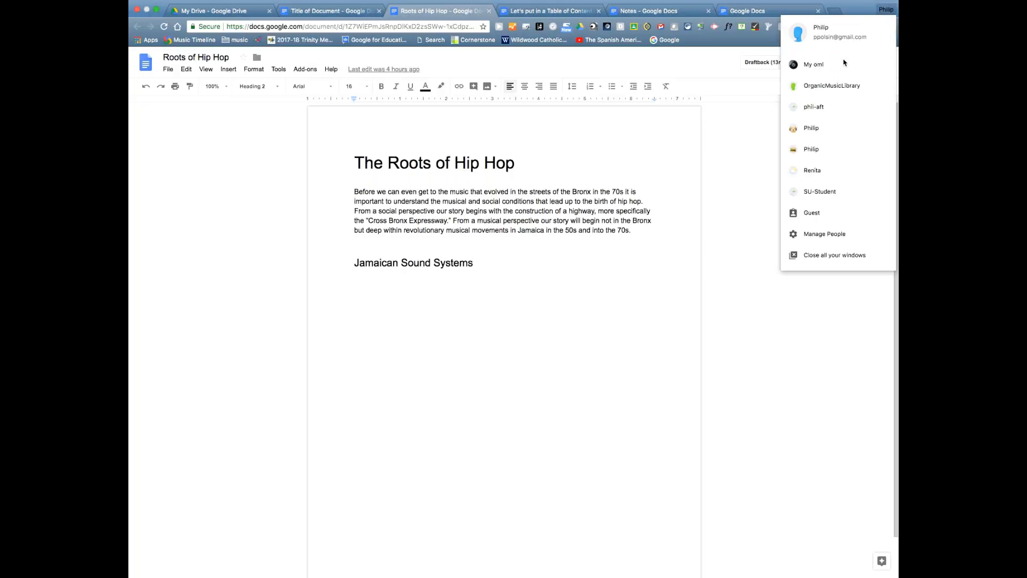
click(821, 135)
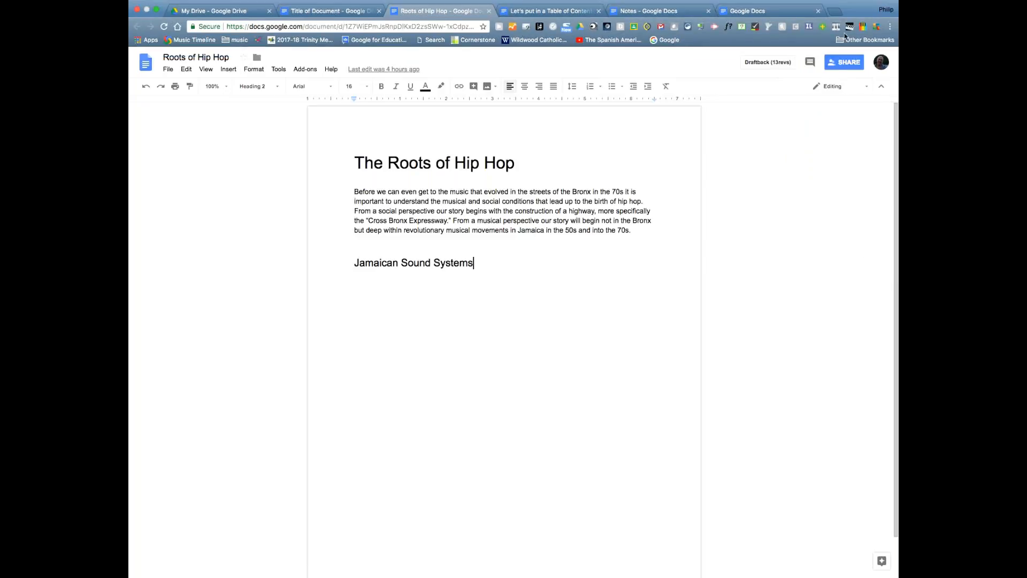
click(886, 10)
click(885, 11)
click(157, 10)
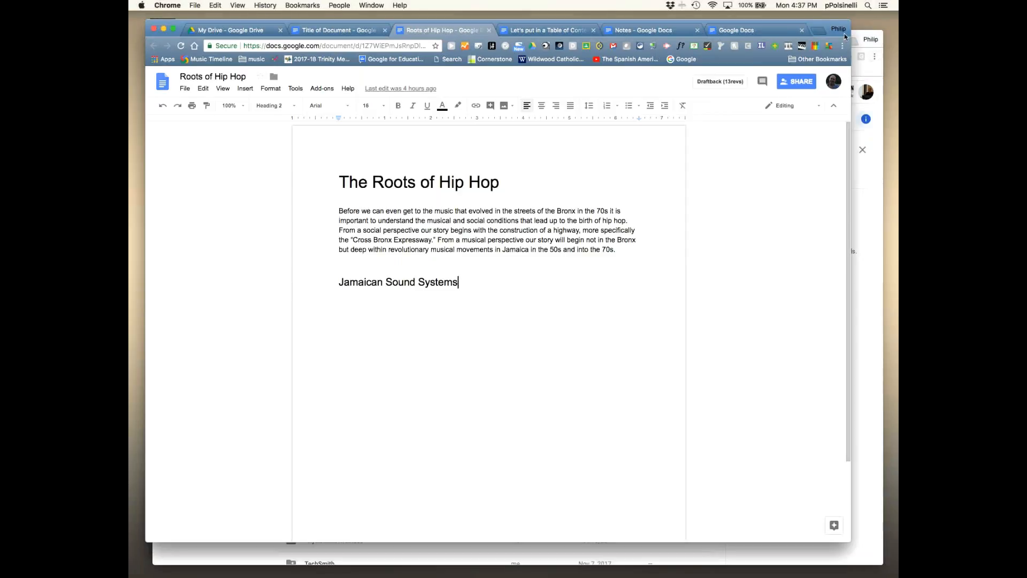
click(860, 36)
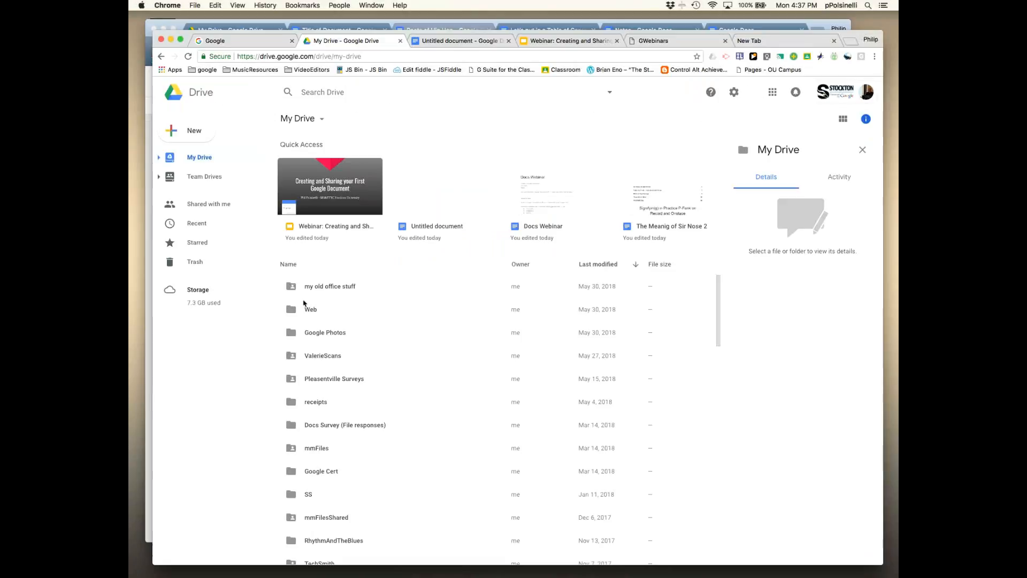
click(871, 40)
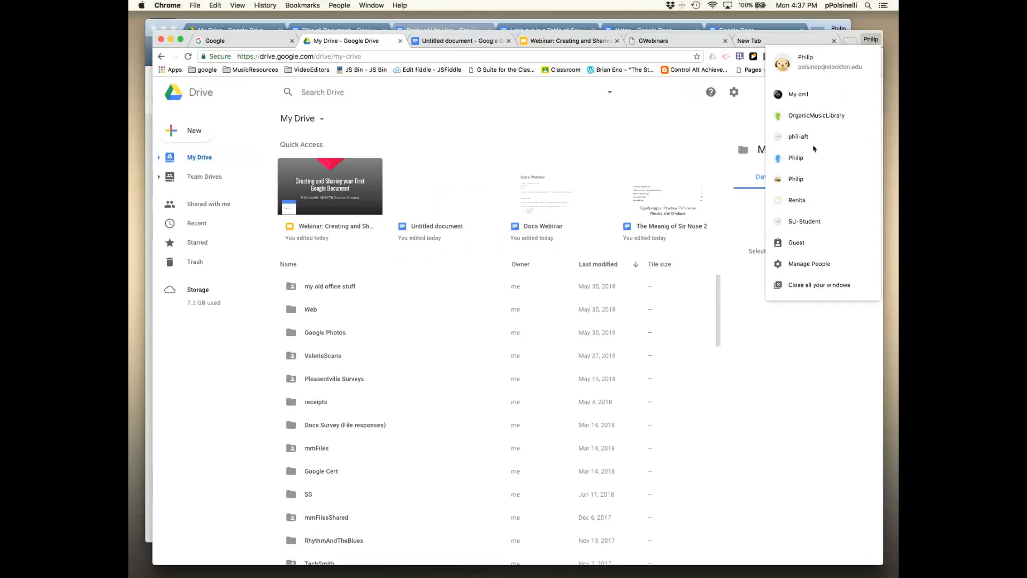
click(181, 40)
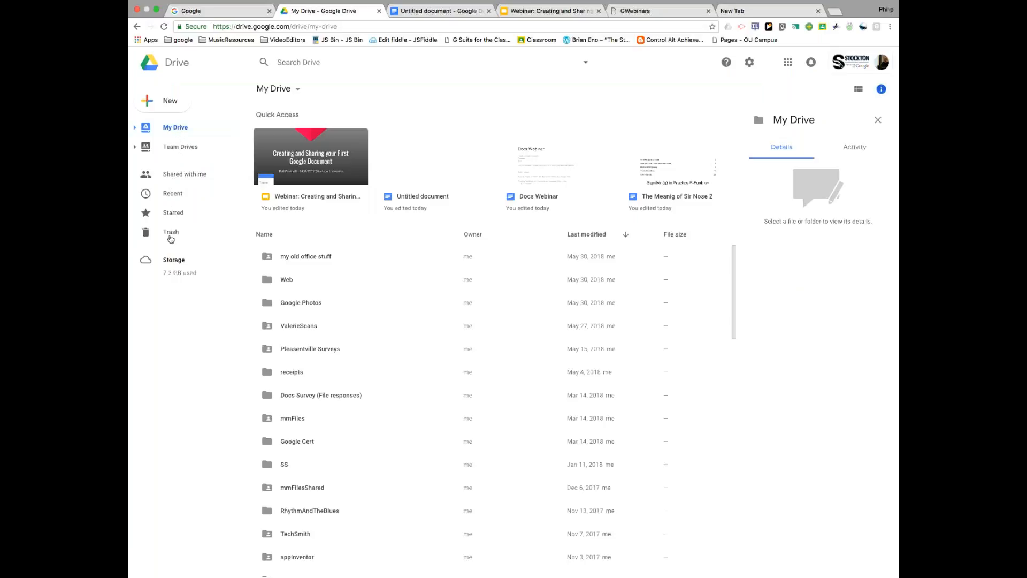
- Open Roots of Hip Hop from Drive's Shared with me list
click(175, 176)
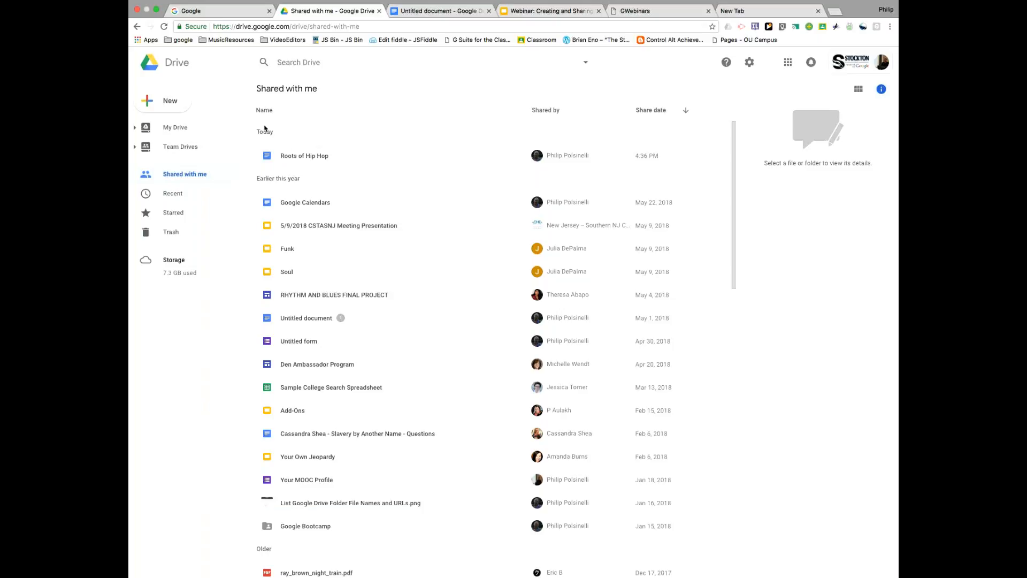
click(289, 157)
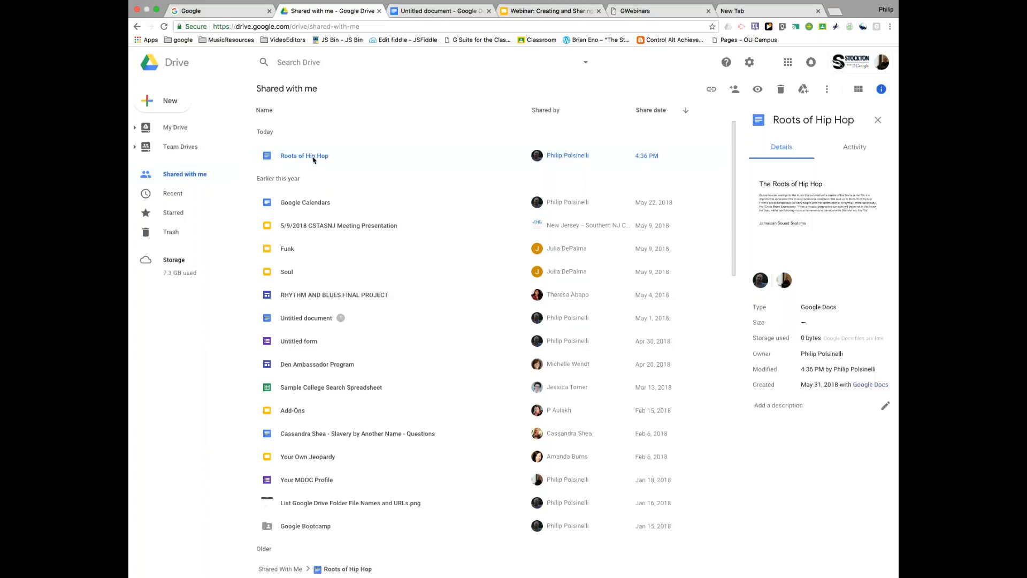
double_click(272, 159)
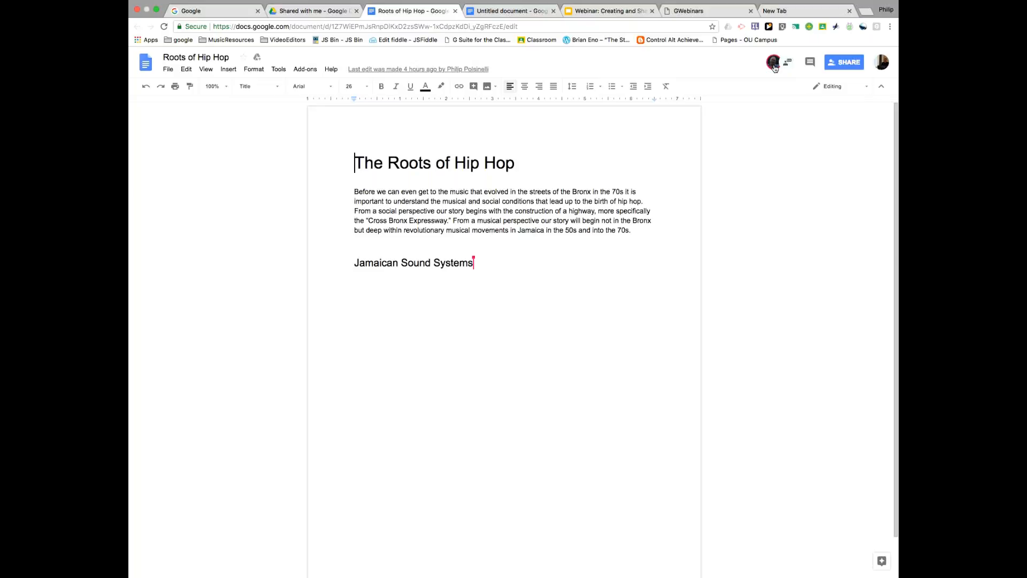
- Jump to the Jamaican Sound Systems heading and select 'our story' after 'perspective'
mouse_move(775, 67)
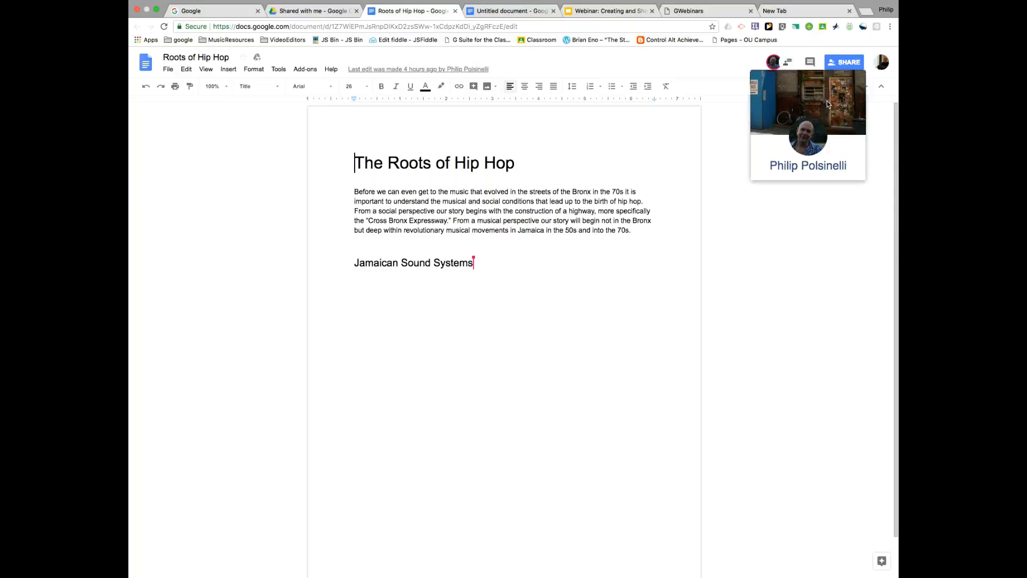
click(791, 63)
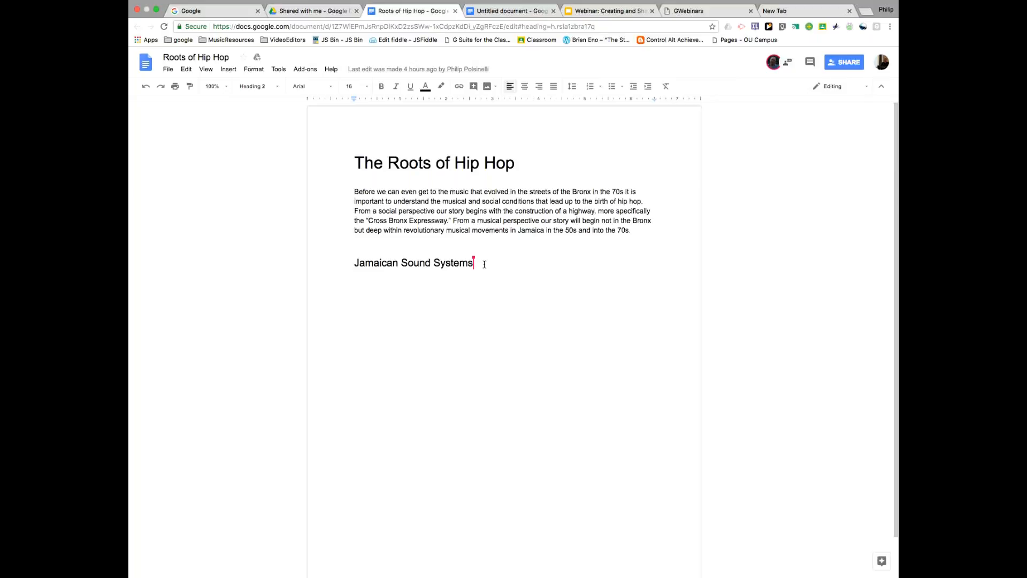
mouse_move(474, 261)
click(539, 219)
drag(540, 220, 570, 221)
click(561, 250)
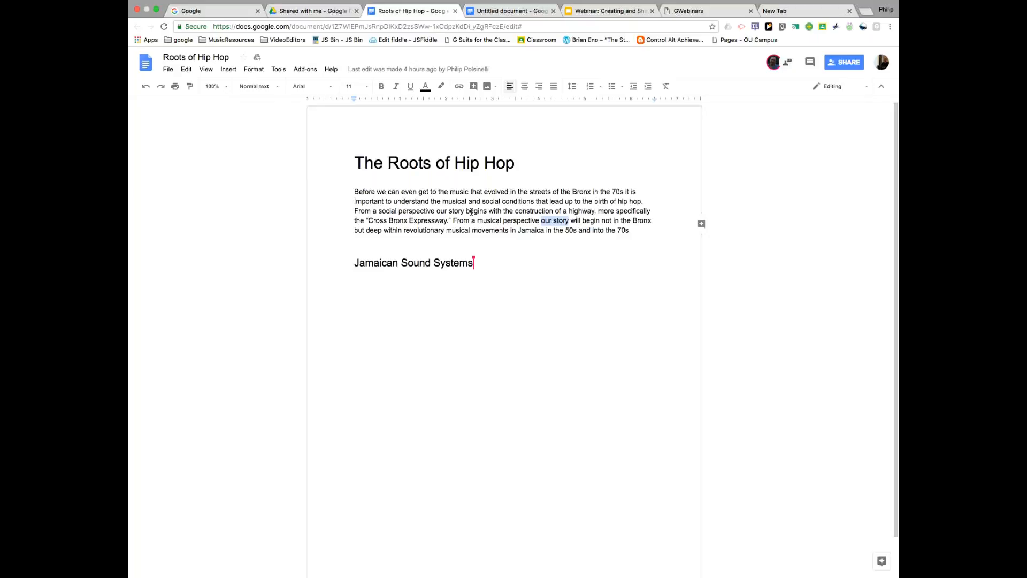
- Select 'our story' in the intro and post the comment 'overuse of "Our story"' on it
click(701, 225)
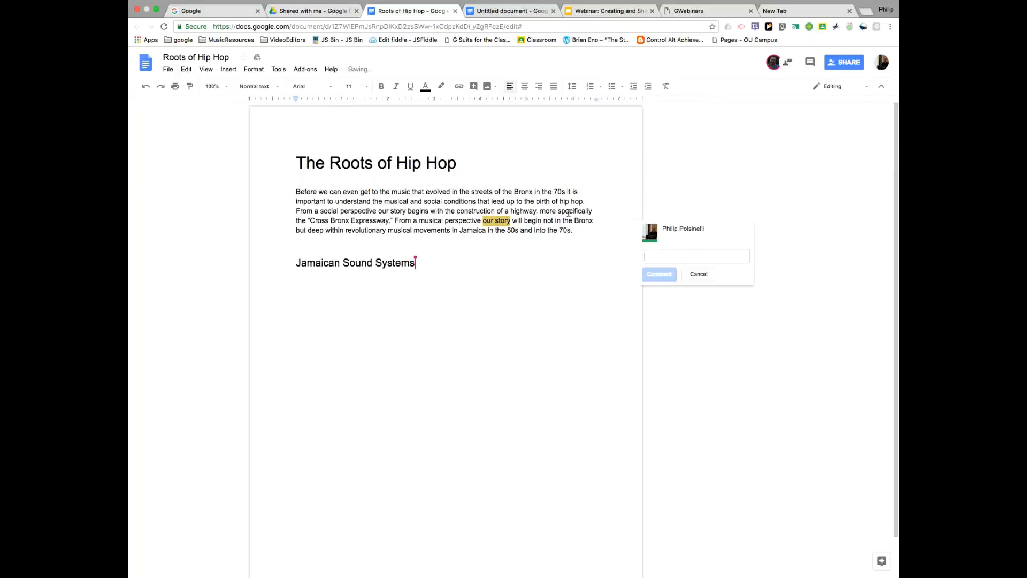
click(498, 263)
drag(484, 220, 511, 221)
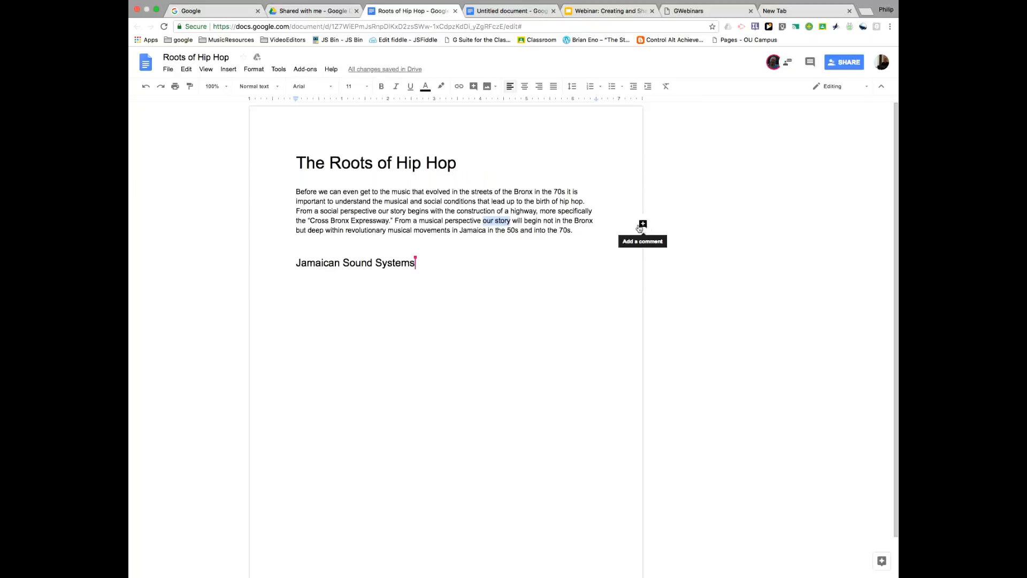
click(513, 223)
drag(484, 220, 510, 222)
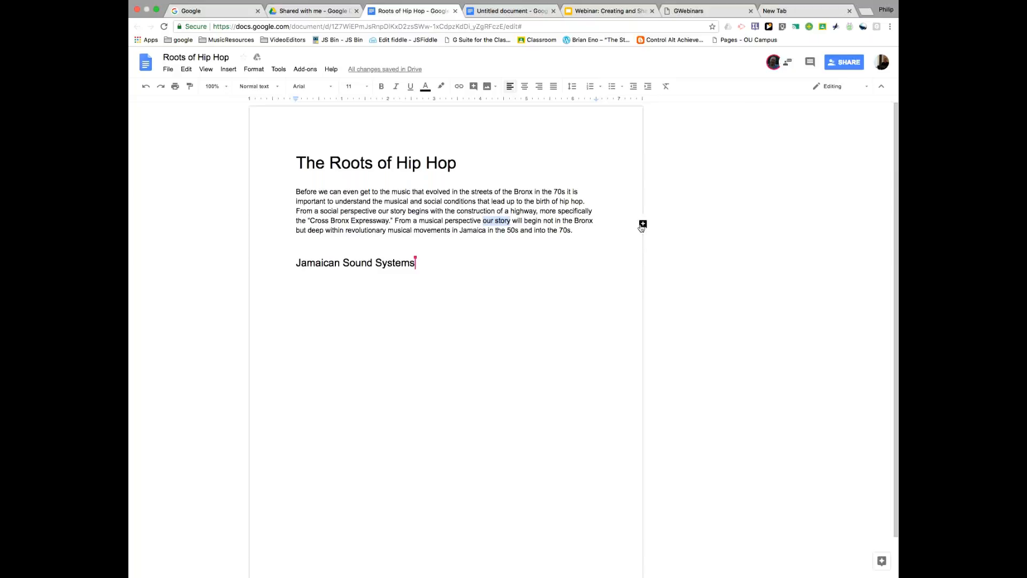
click(644, 224)
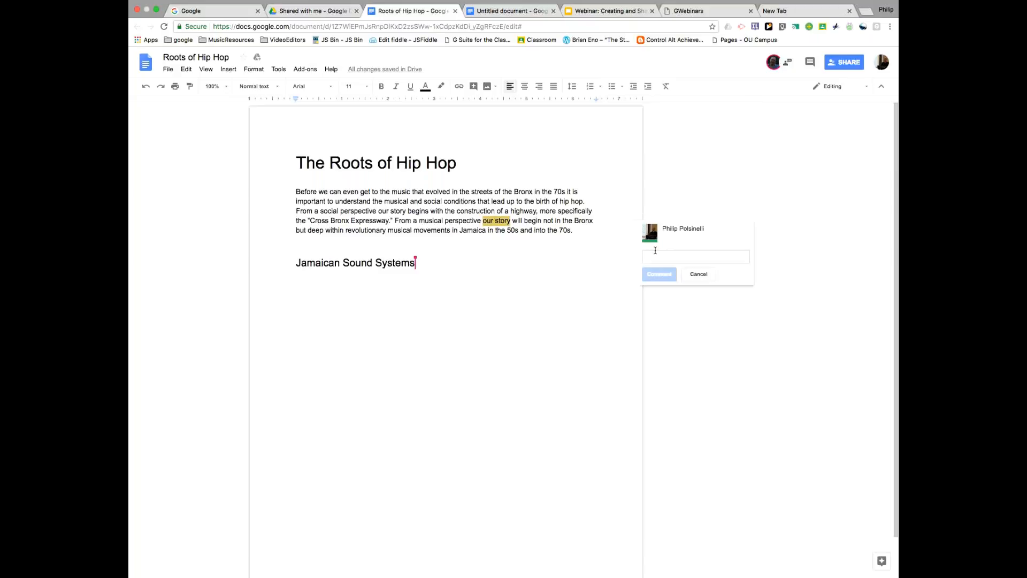
text(over)
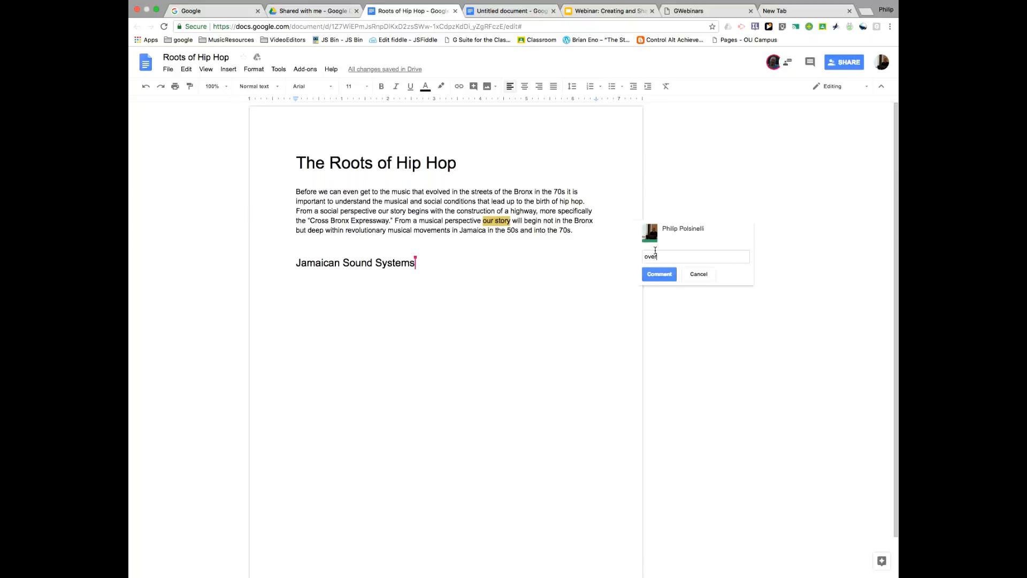
text(use of "Our story)
click(659, 274)
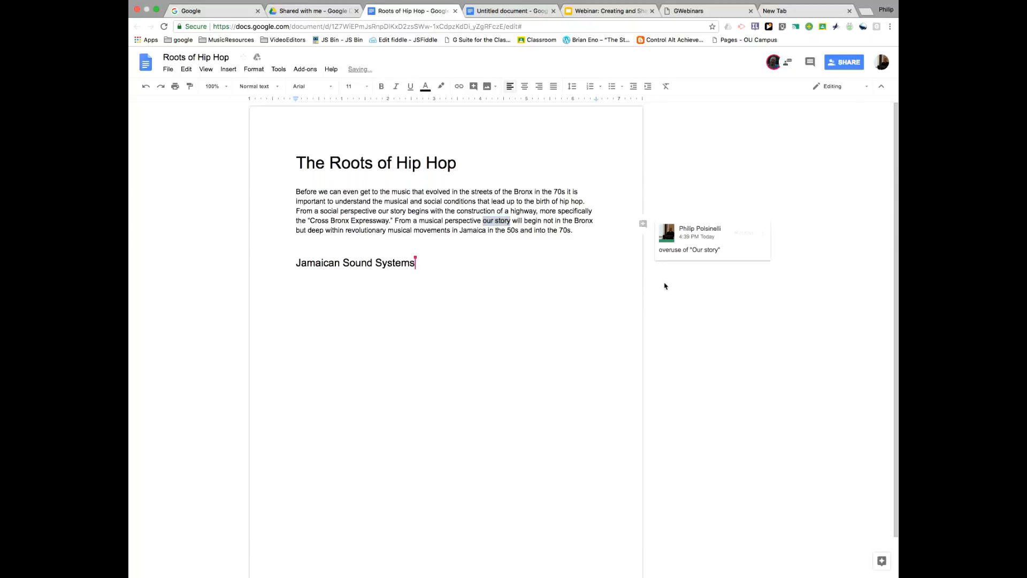
click(883, 10)
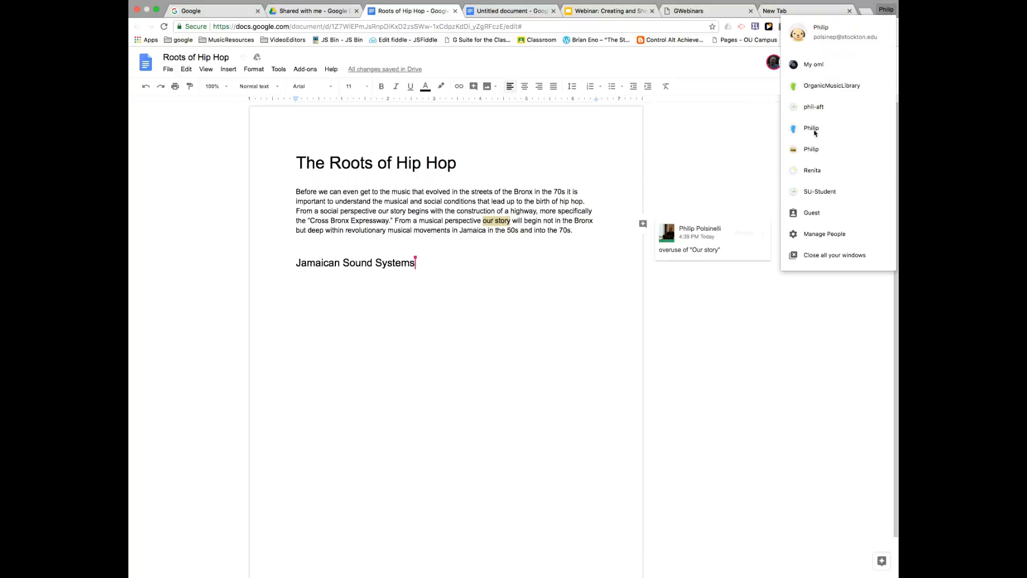
- Add an empty line below the Jamaican Sound Systems heading and resolve the 'overuse' comment
click(157, 10)
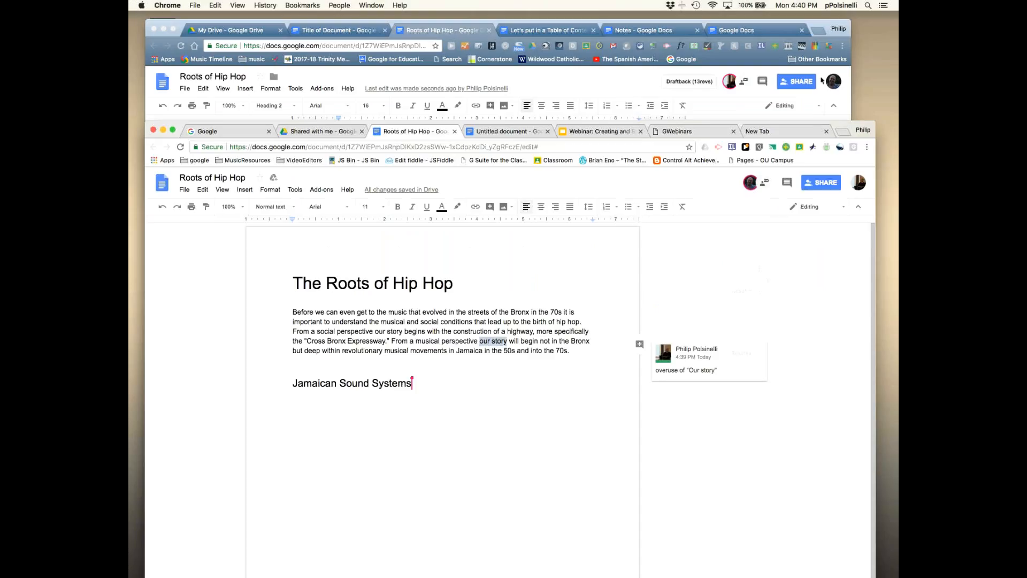
click(827, 24)
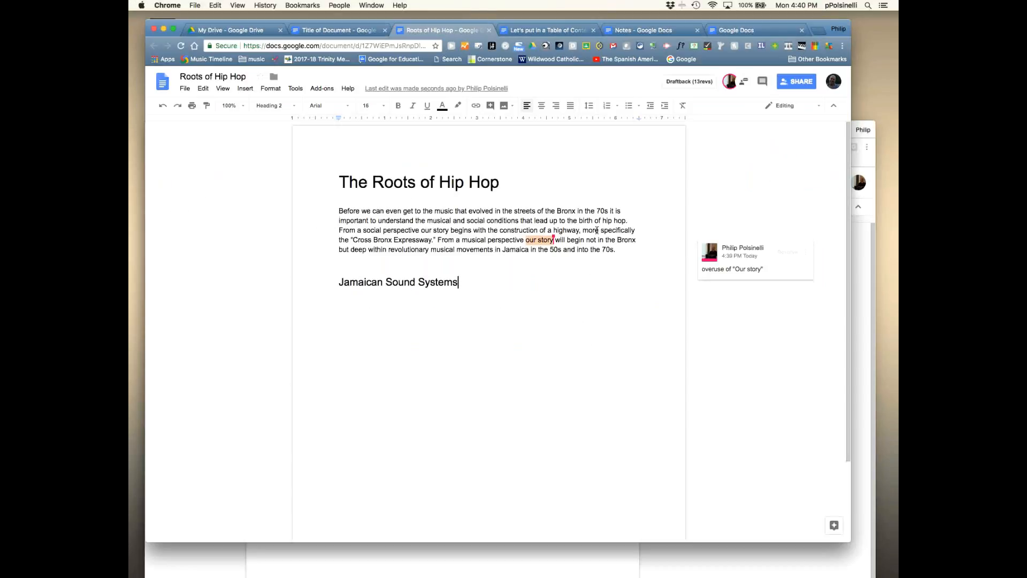
click(521, 294)
key(Return)
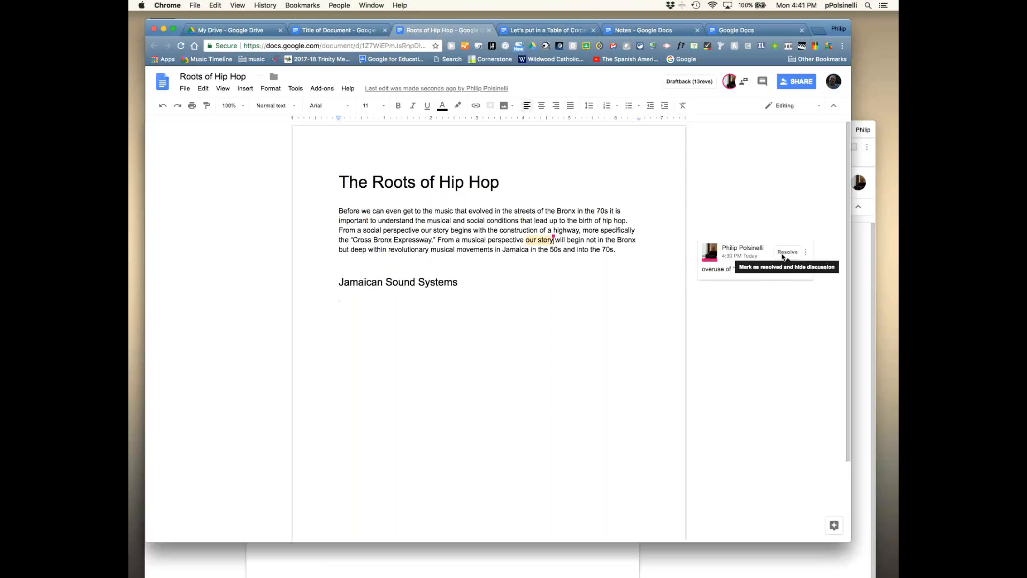
click(782, 255)
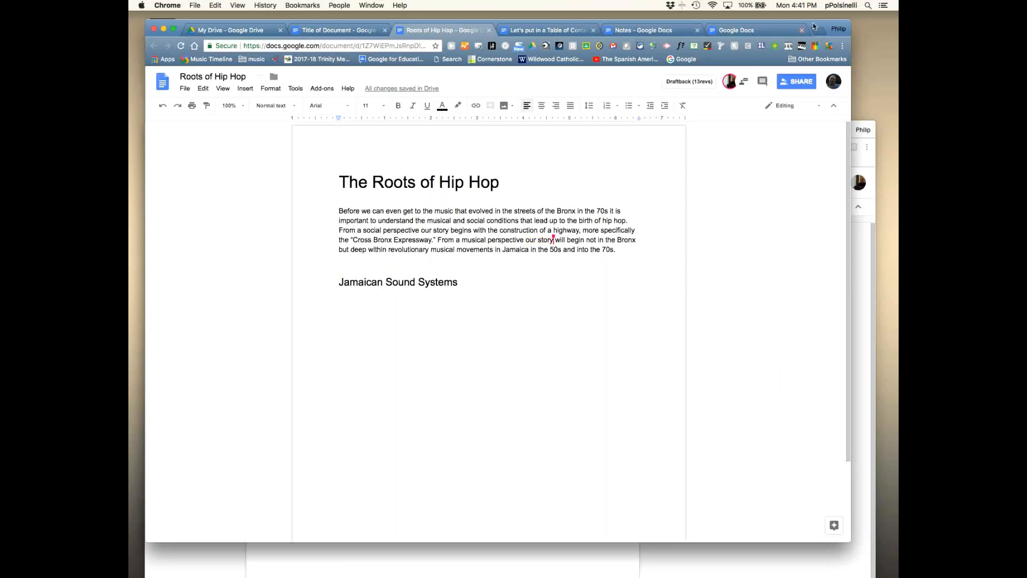
drag(821, 24, 743, 190)
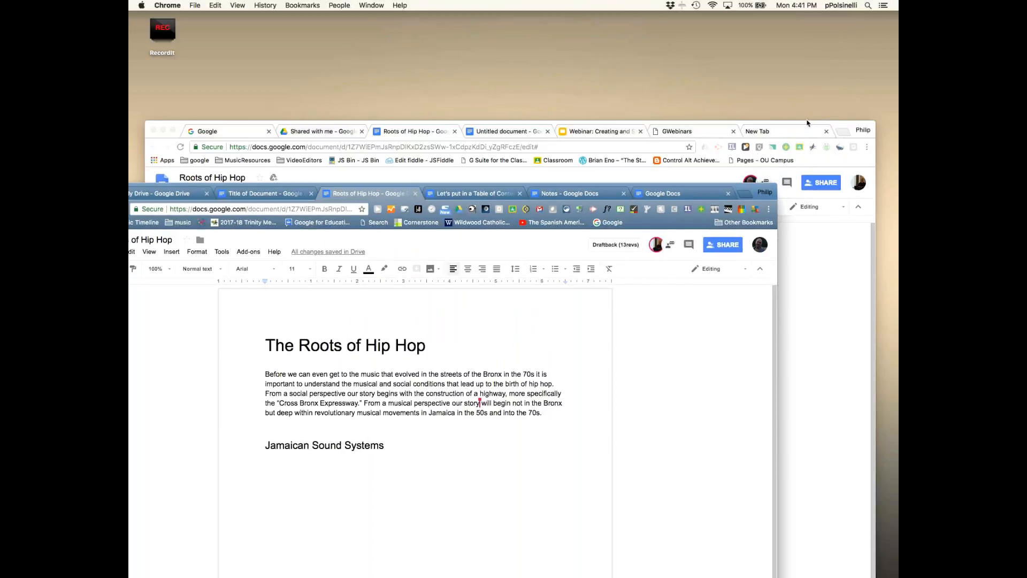
drag(807, 123, 792, 18)
drag(858, 574, 892, 570)
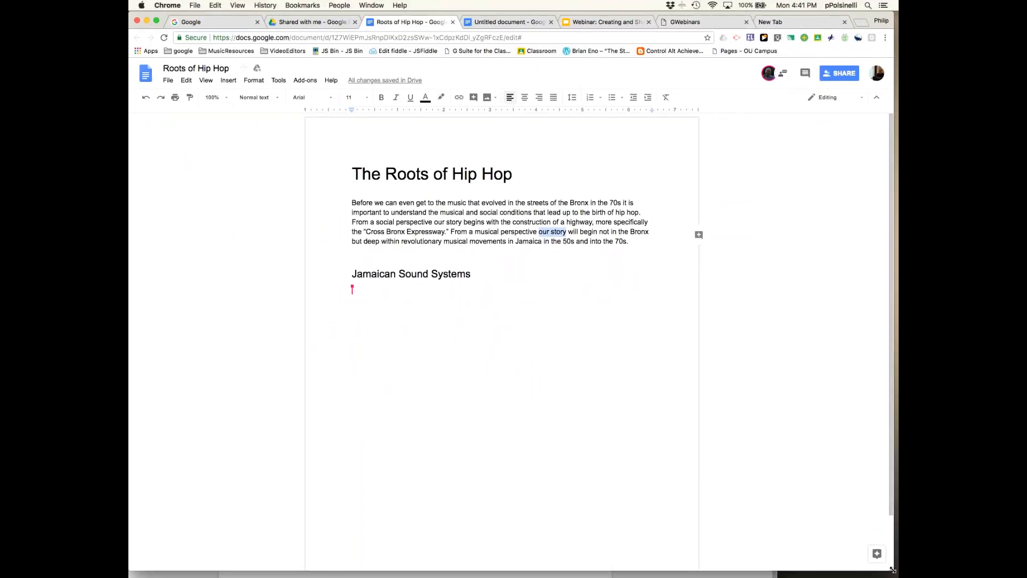
click(563, 320)
drag(538, 232, 568, 232)
click(530, 260)
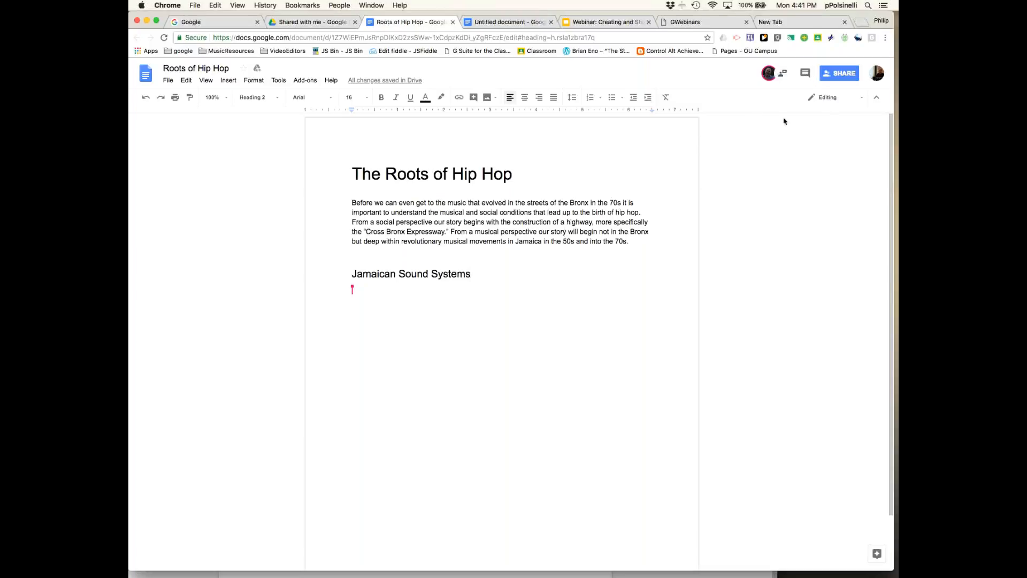
- In Suggesting mode, propose a comma after 'perspective' and replace 'our story' with 'we'
click(834, 102)
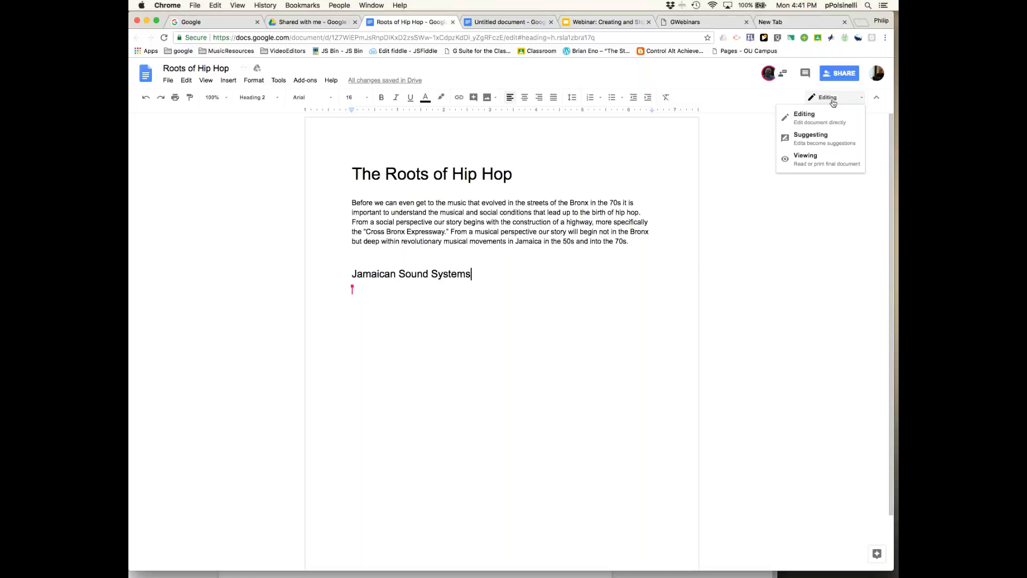
click(824, 139)
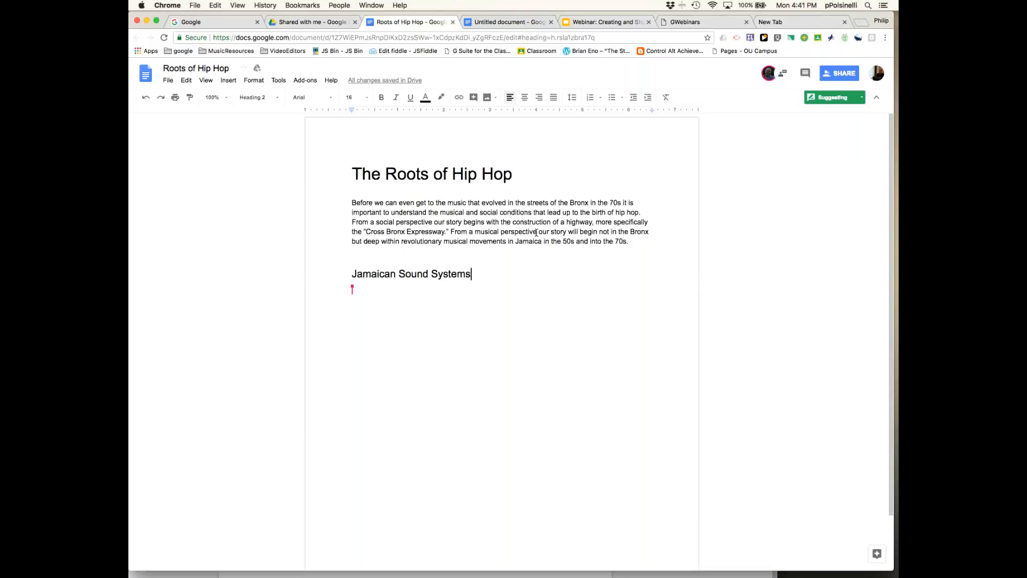
click(536, 232)
text(,)
drag(540, 232, 569, 231)
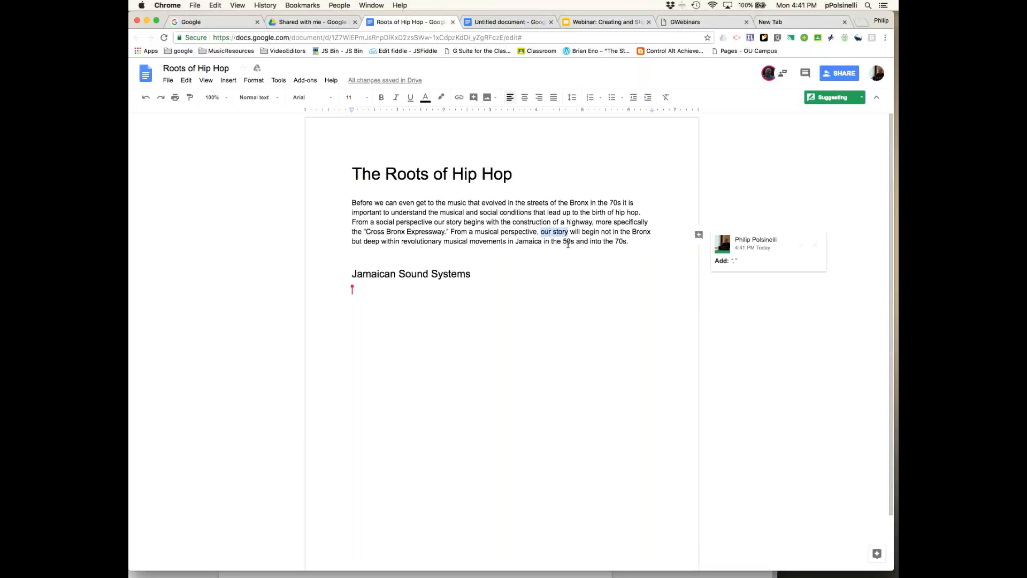
text(we)
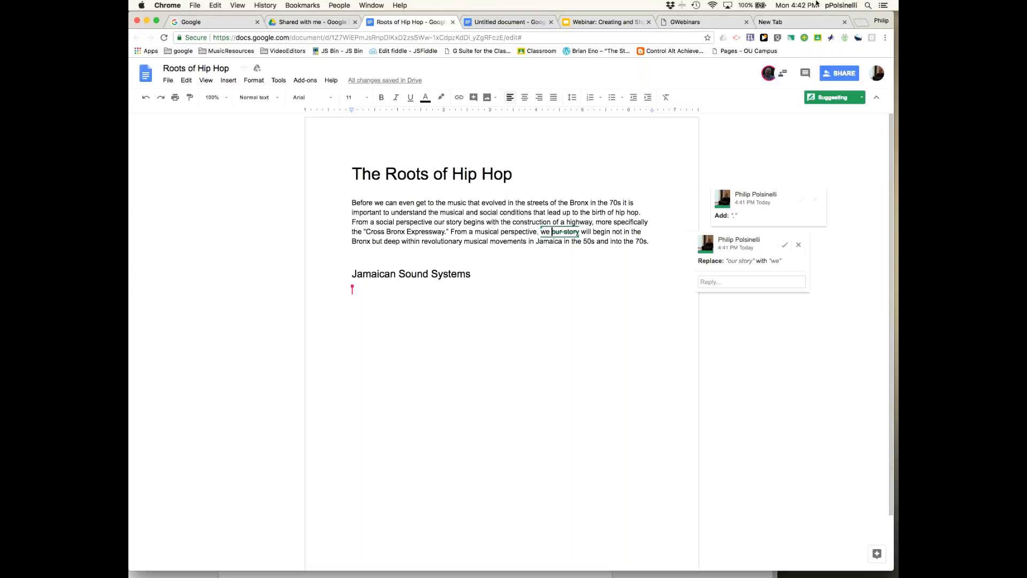
drag(824, 16, 798, 270)
drag(728, 188, 814, 25)
- Accept the suggested comma after 'perspective' and the 'our story' to 'we' replacement
click(541, 291)
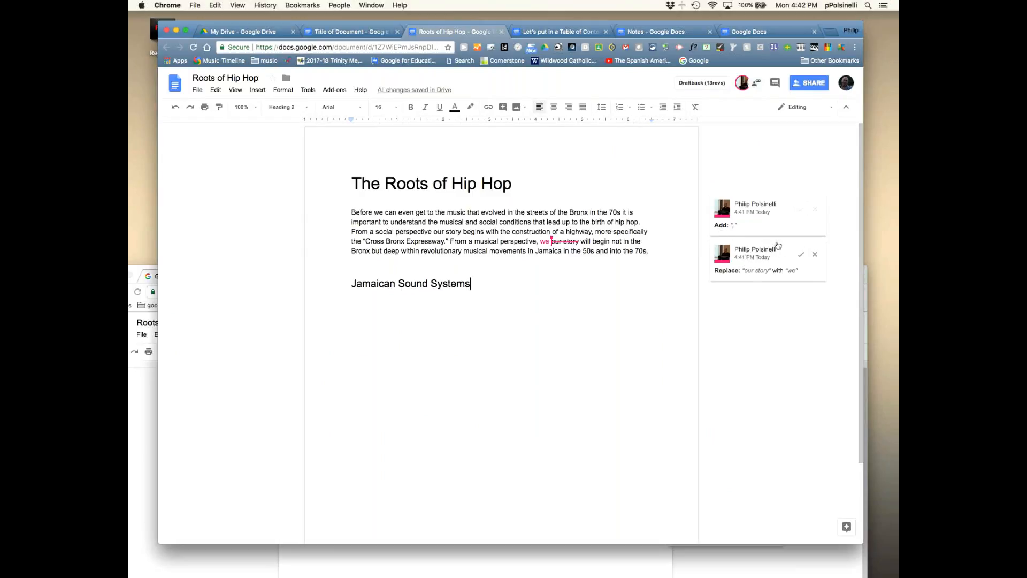
click(801, 213)
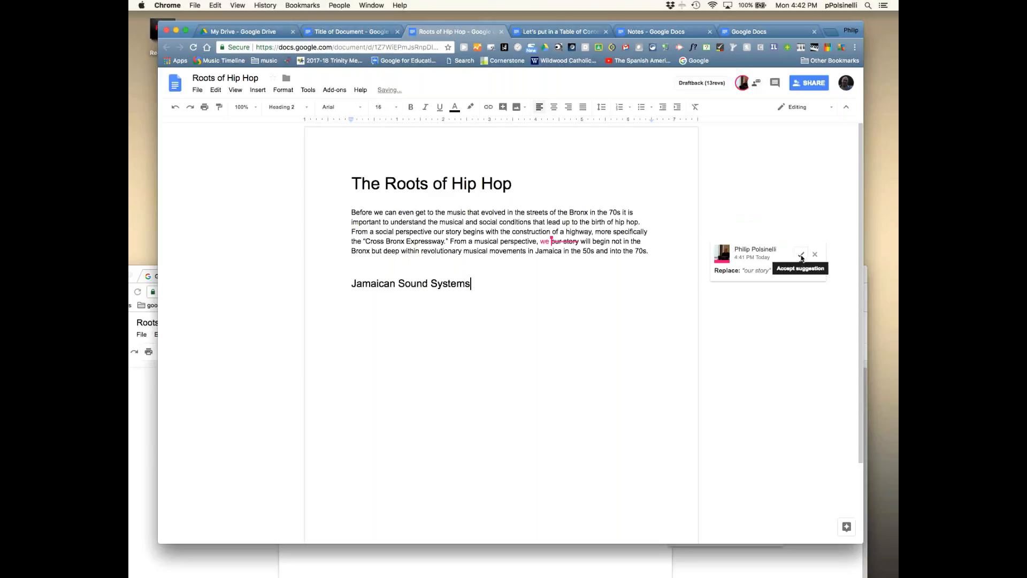
click(801, 257)
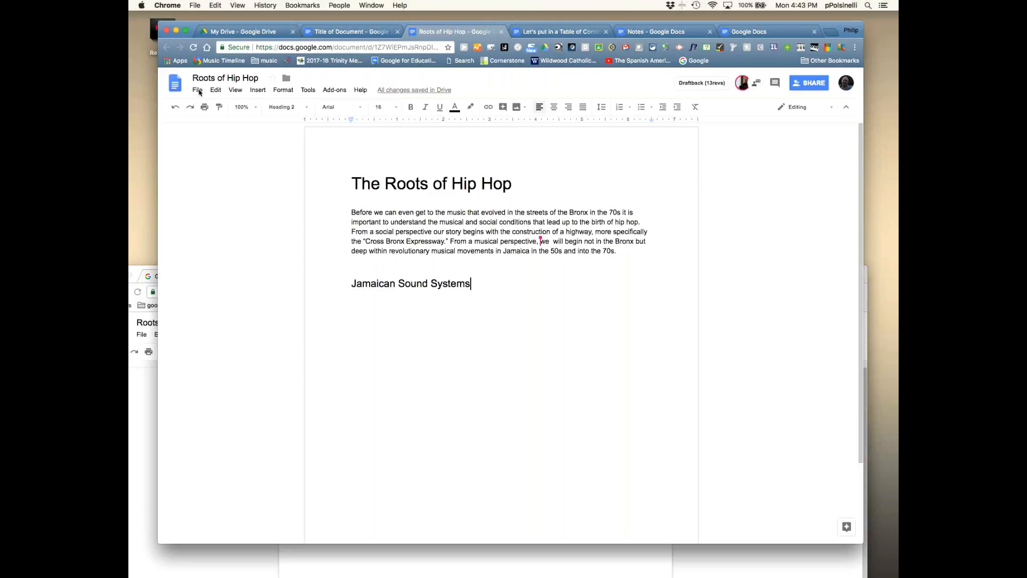
- From version history, compare the May 31 11:29 AM and June 4 12:22 PM versions, restoring 12:22 PM
click(198, 90)
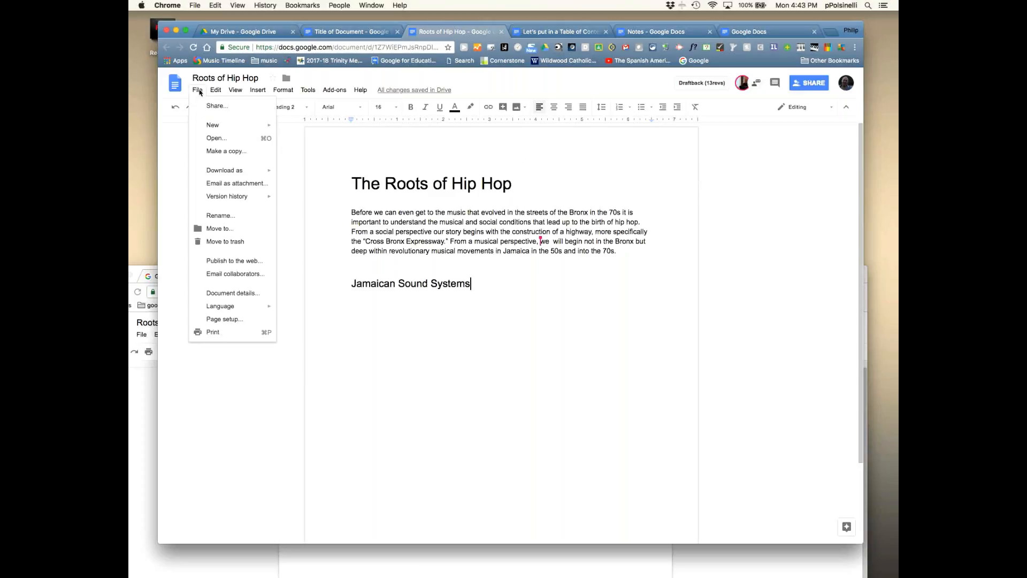
mouse_move(236, 199)
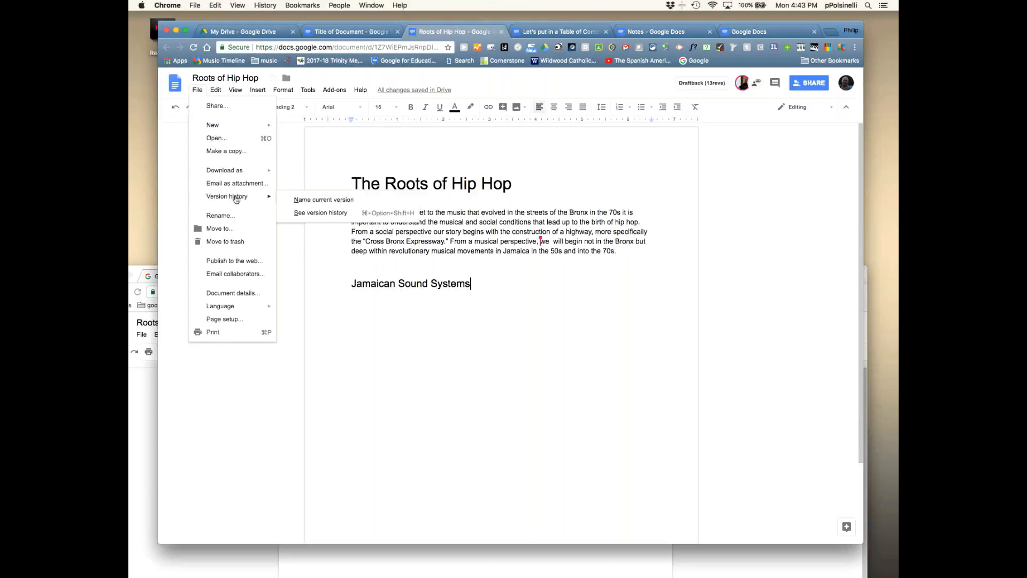
click(317, 214)
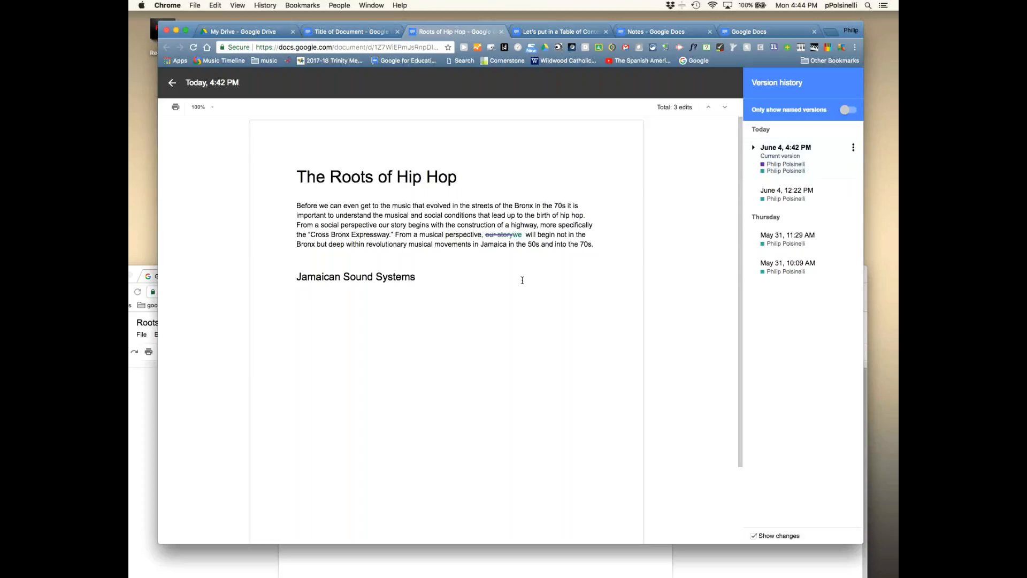
click(792, 236)
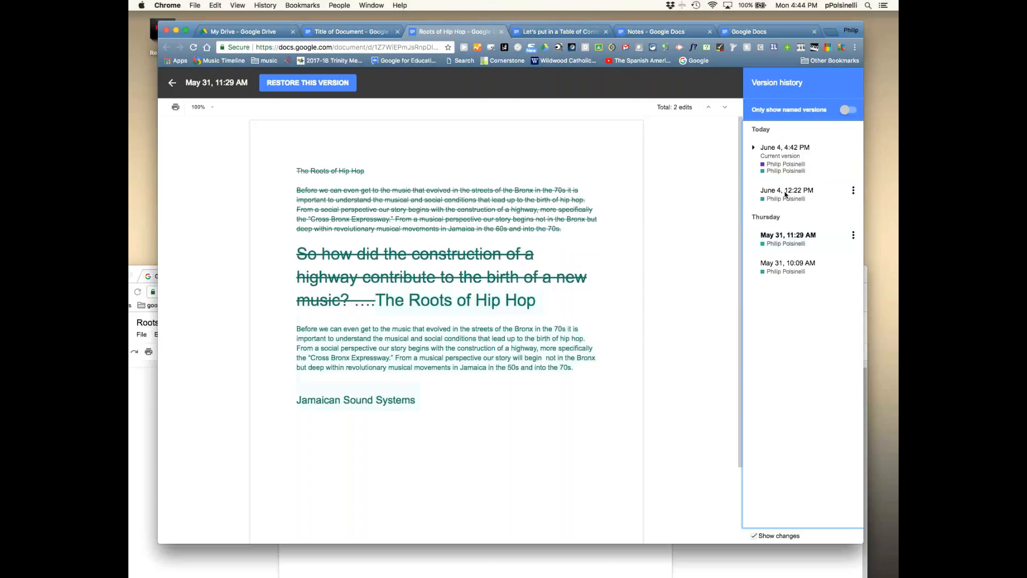
click(785, 191)
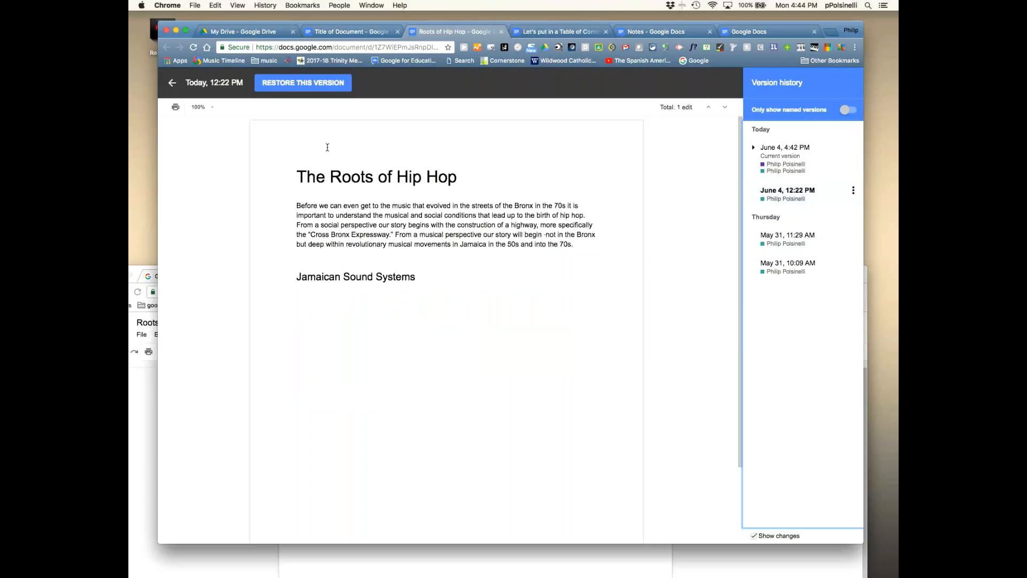
click(308, 83)
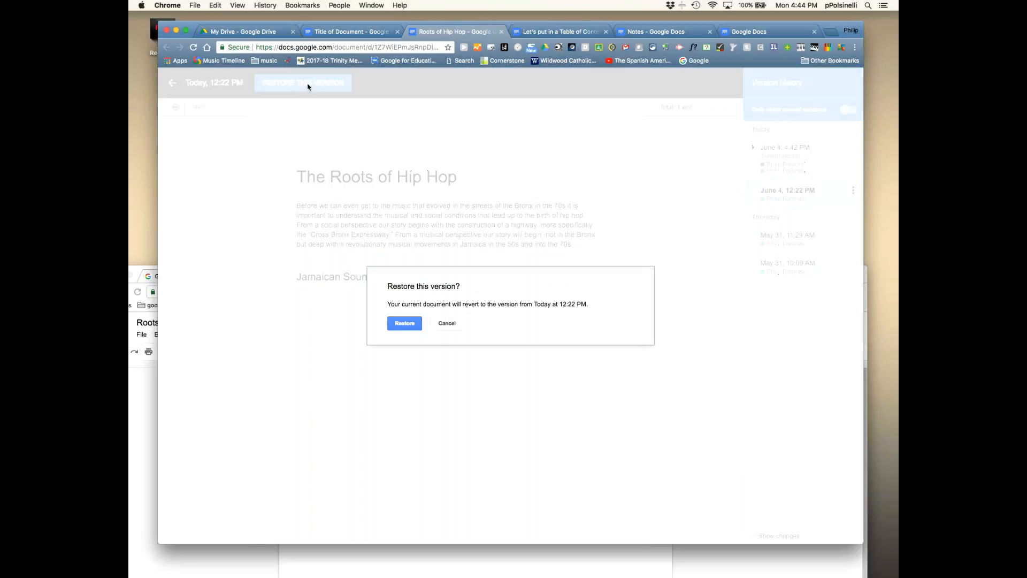
click(415, 327)
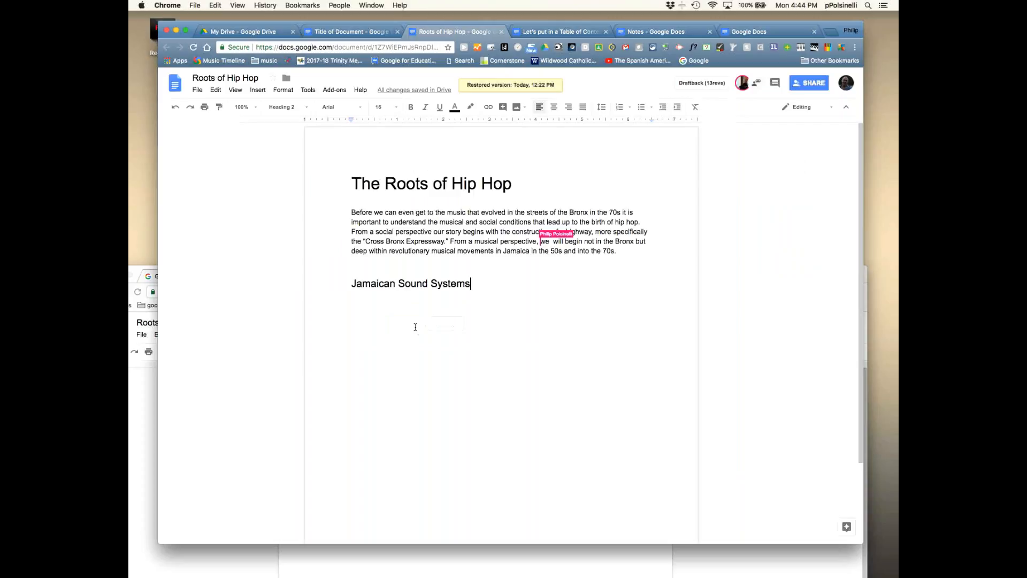
click(482, 284)
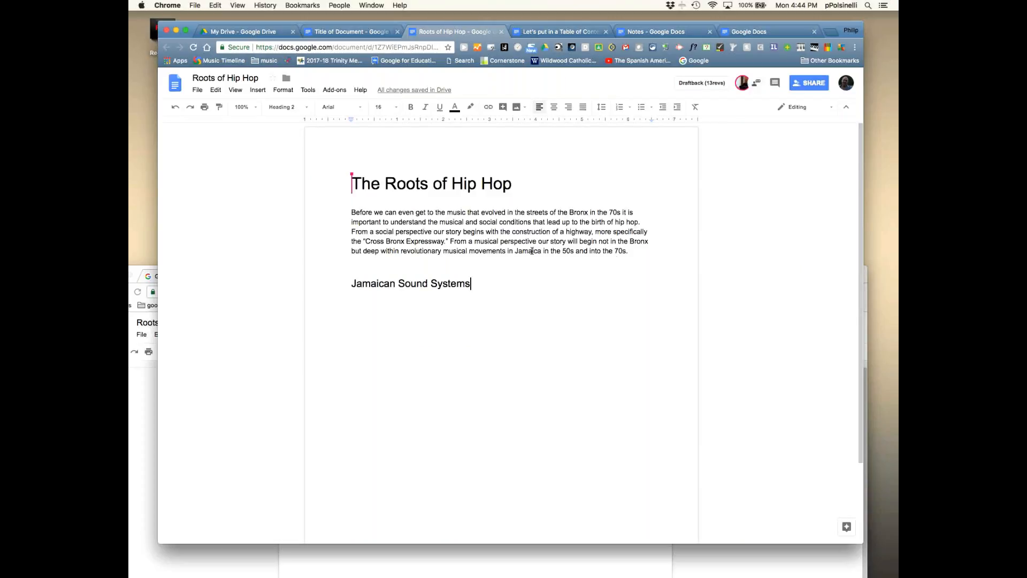
- Create a shareable link for Roots of Hip Hop with 'can view' access
click(805, 85)
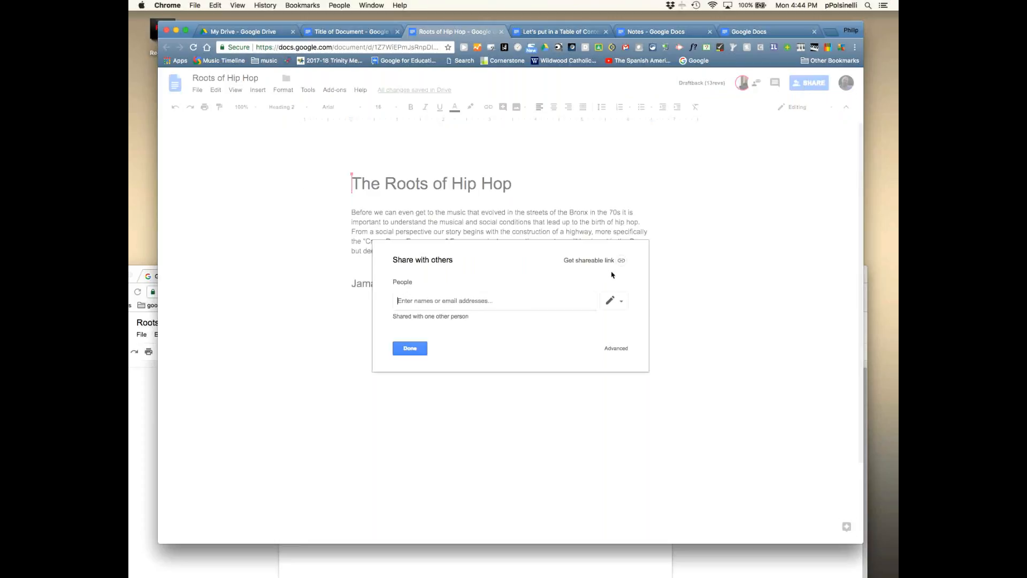
click(576, 261)
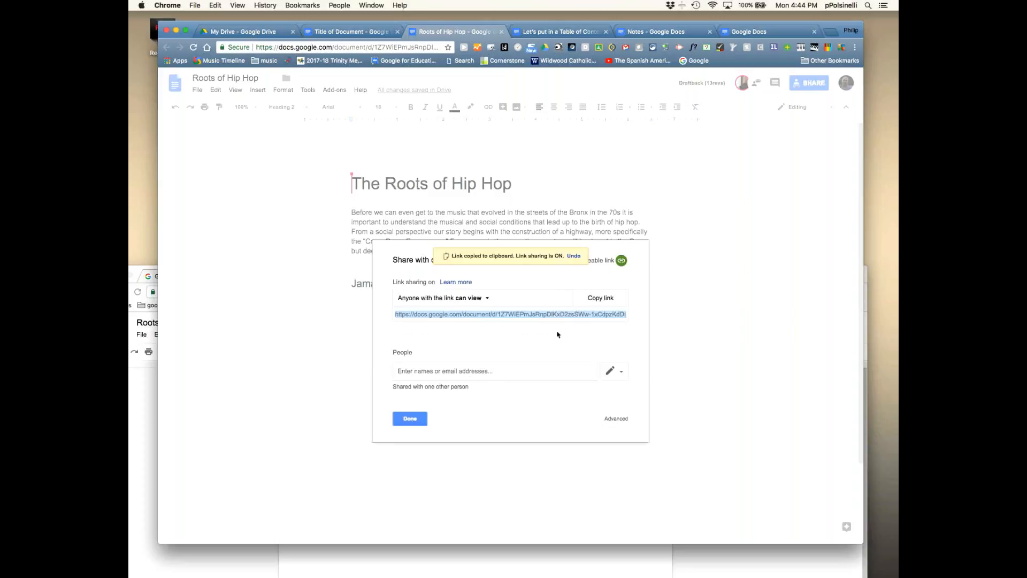
click(486, 299)
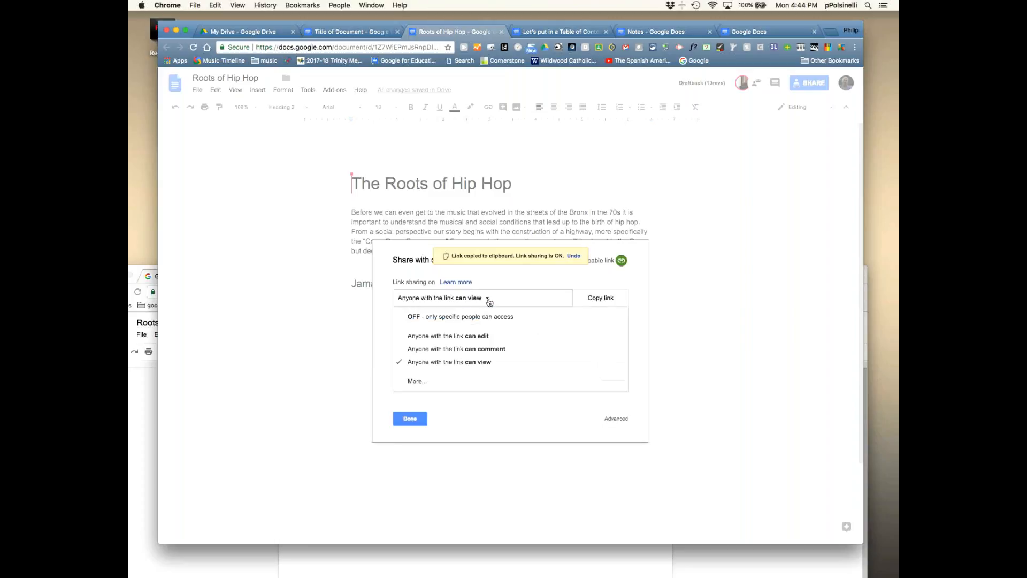
click(520, 281)
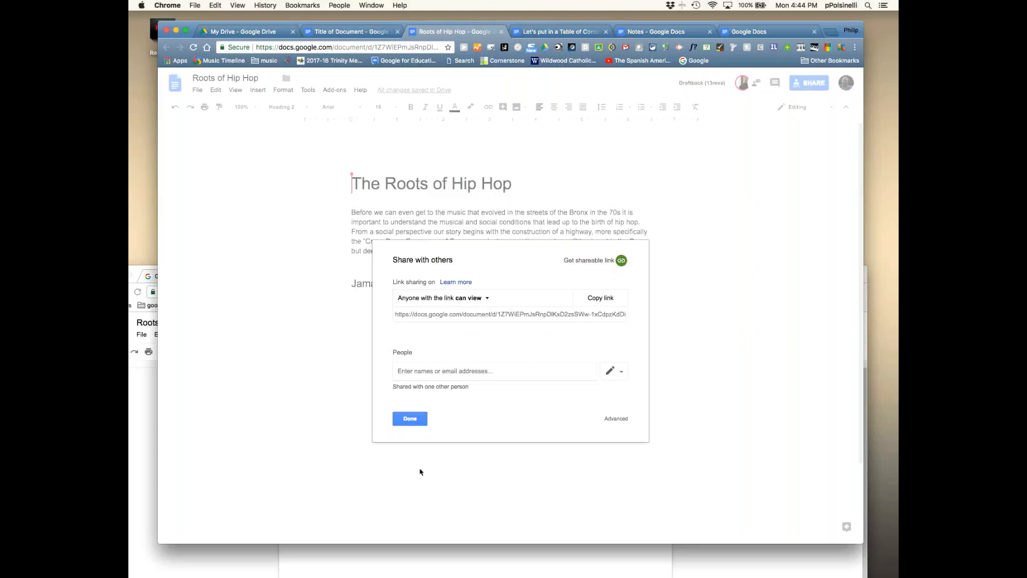
click(410, 419)
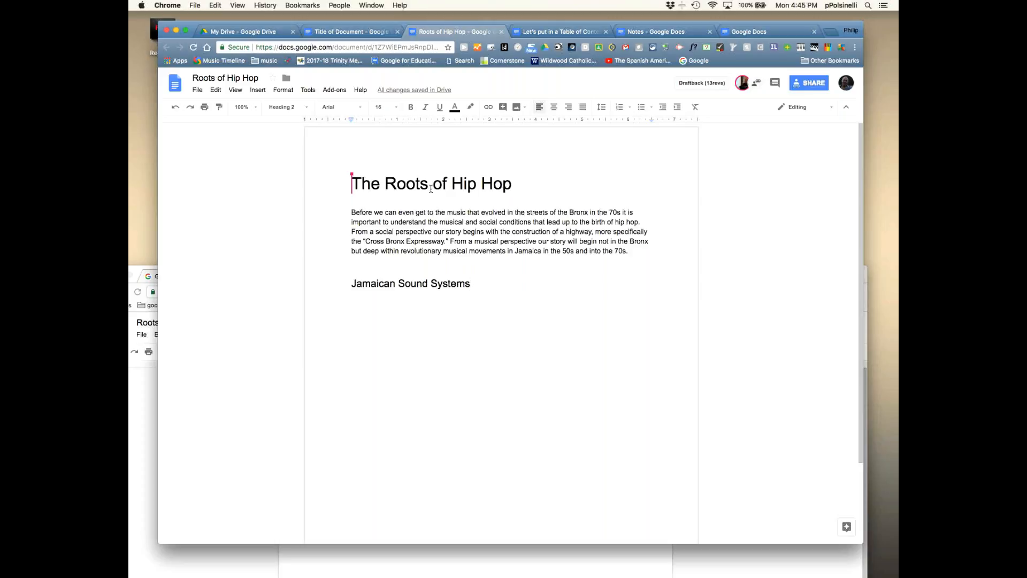
- Move through the Title of Document and Roots of Hip Hop documents to reach Notes
click(348, 32)
click(275, 277)
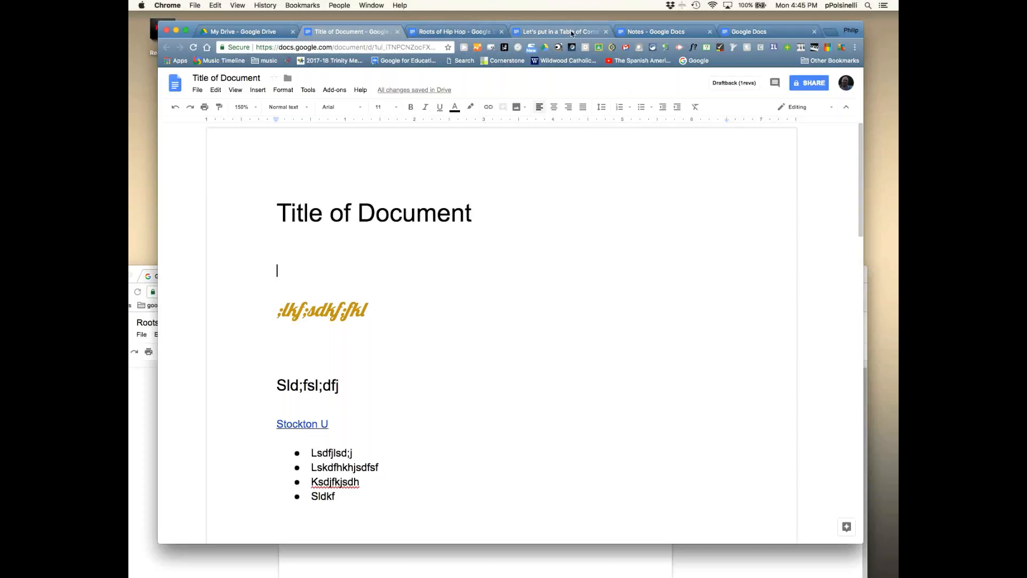
click(458, 34)
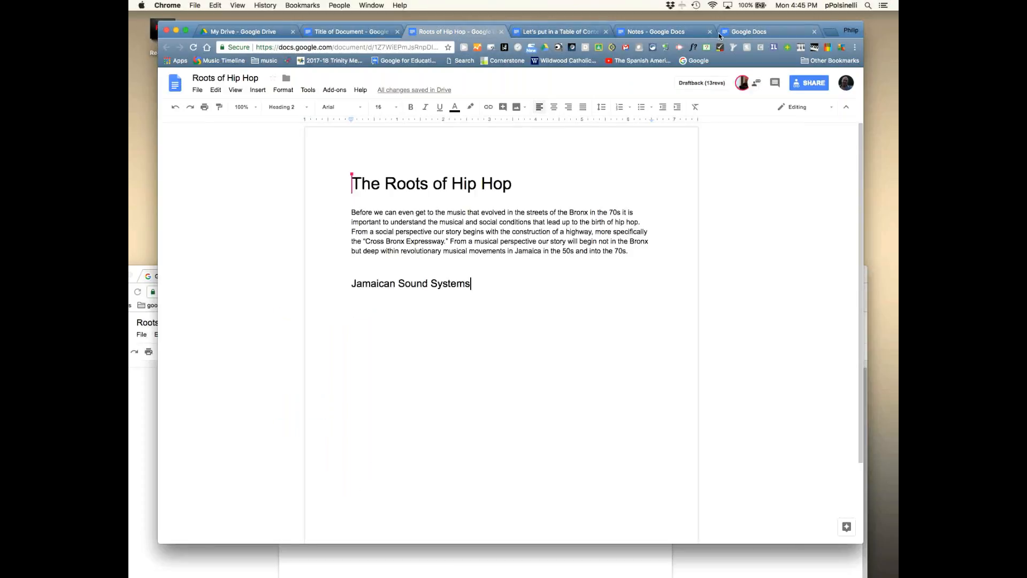
click(663, 35)
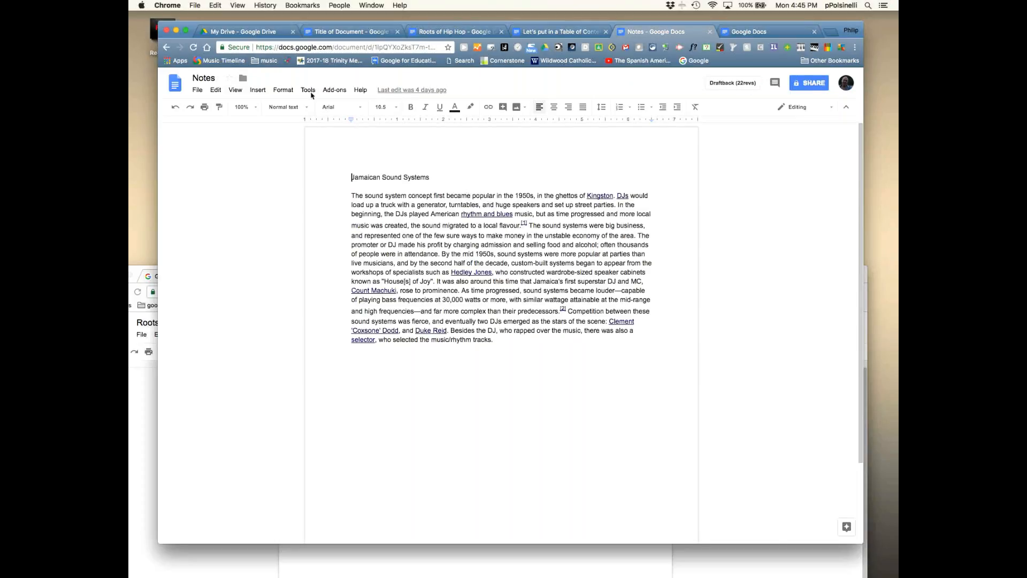
- Check the Notes word count (253 words) with Tools > Word count
click(310, 91)
mouse_move(339, 107)
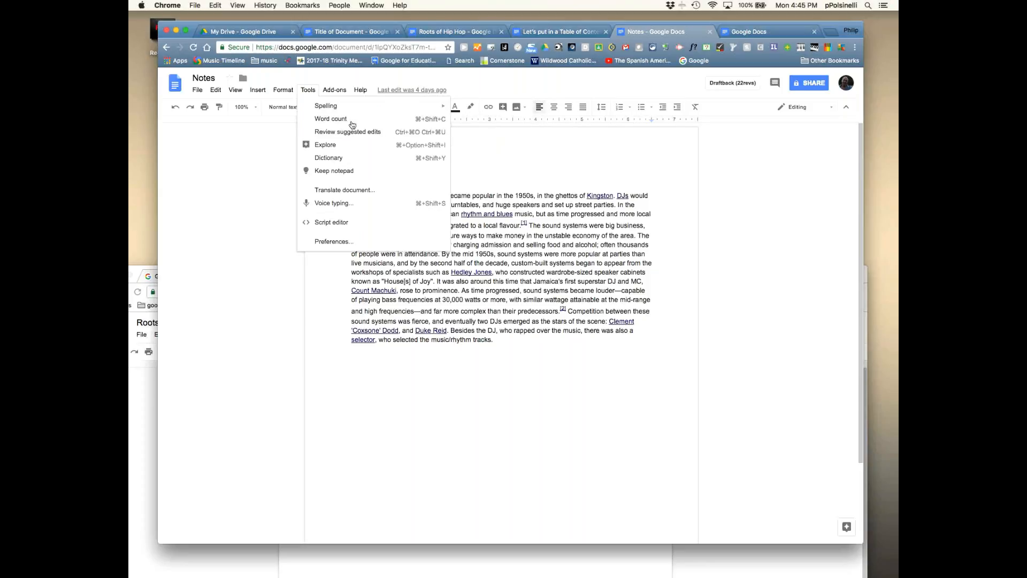
click(352, 121)
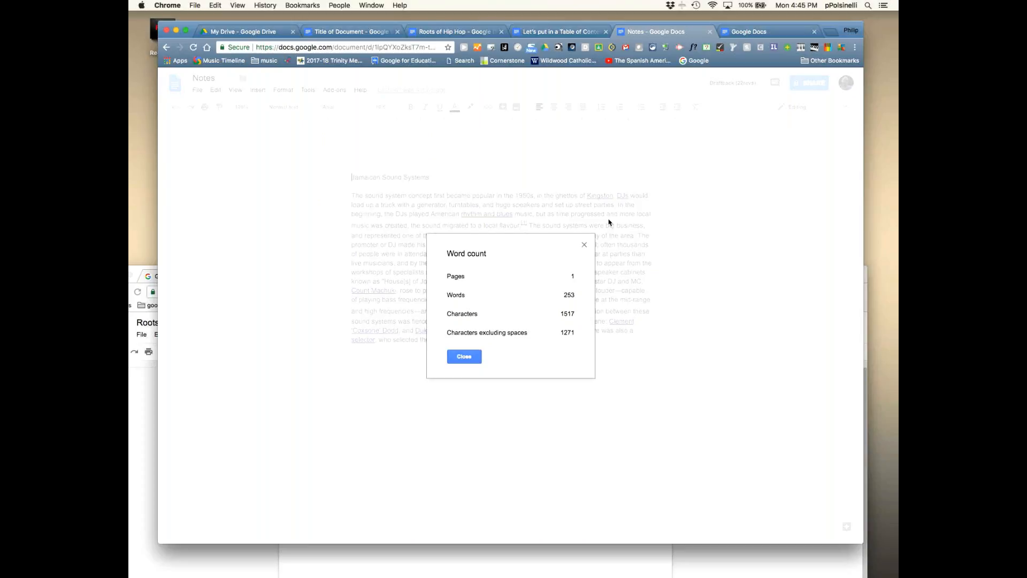
click(585, 245)
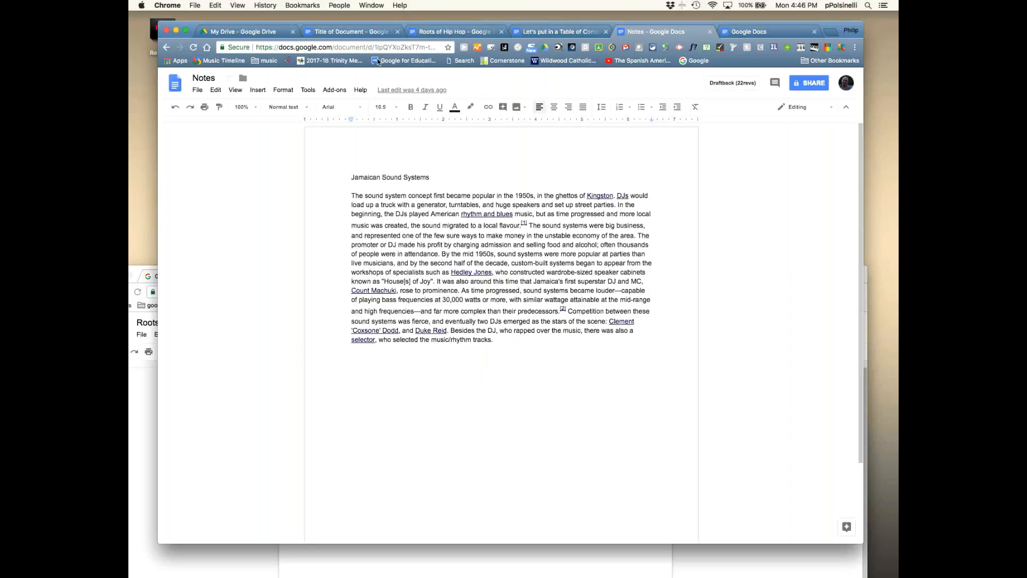
click(333, 91)
mouse_move(312, 91)
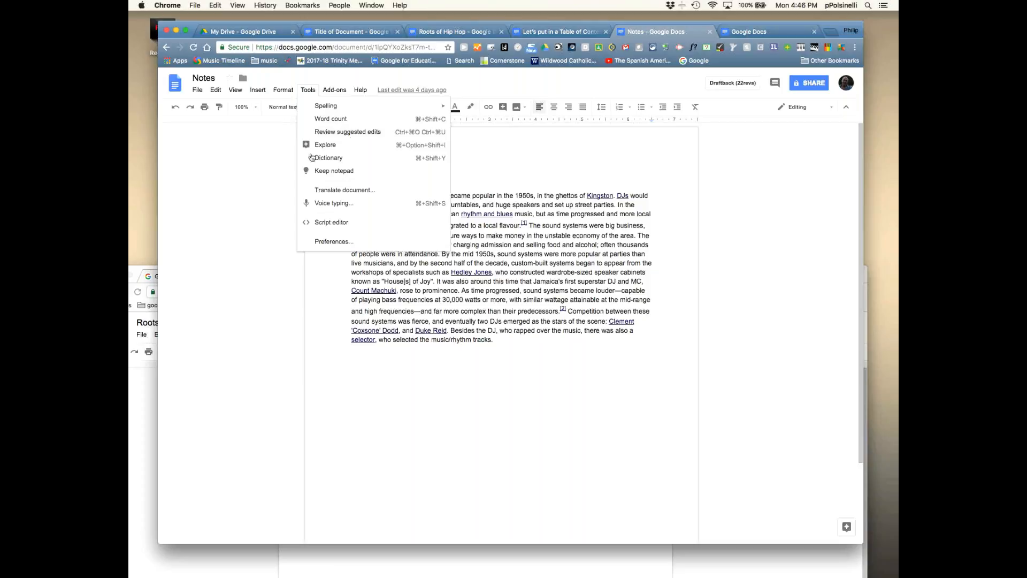
- Add a new line below the Notes paragraph and search Explore for 'mlk'
click(527, 340)
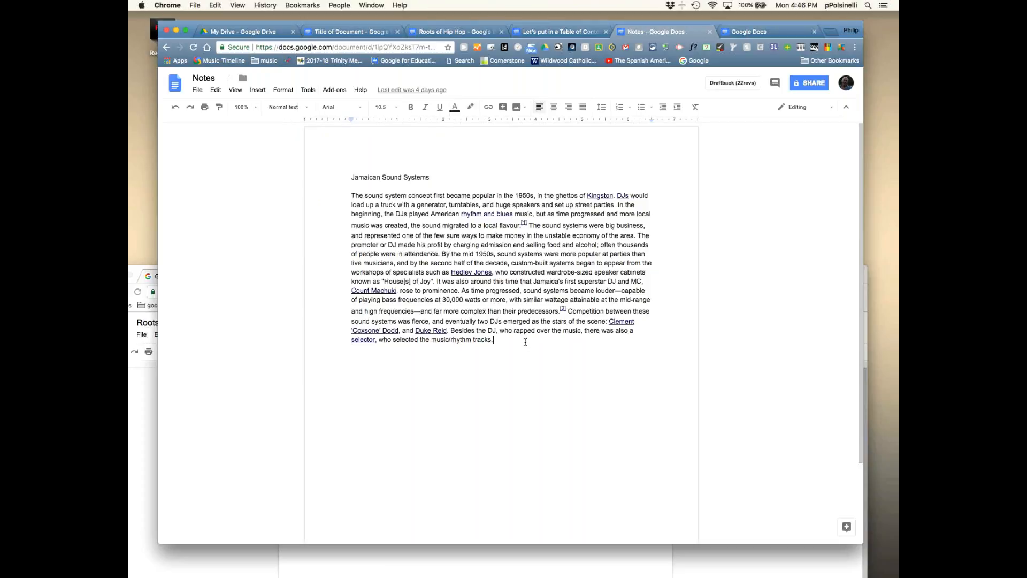
key(Return)
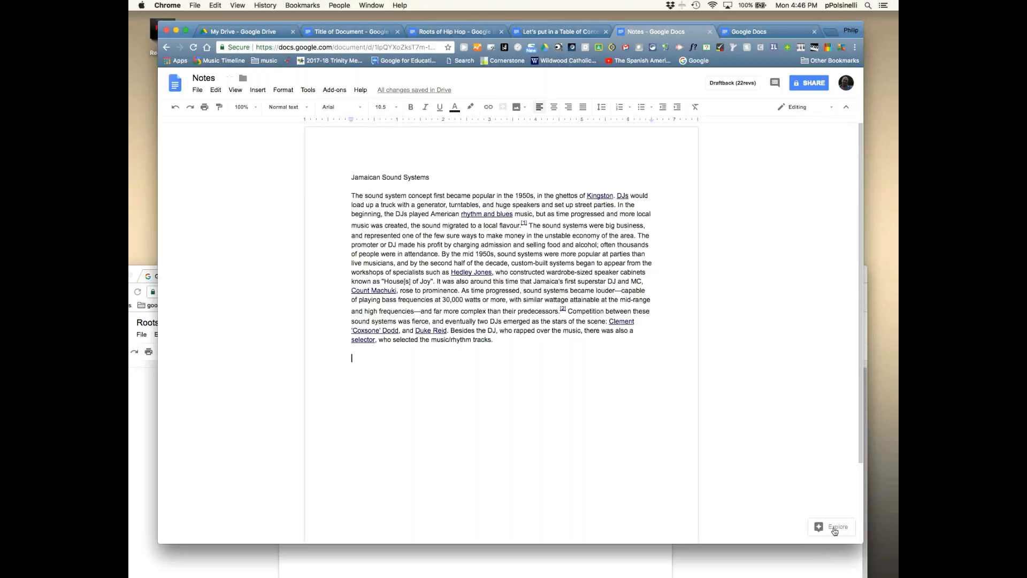
click(835, 530)
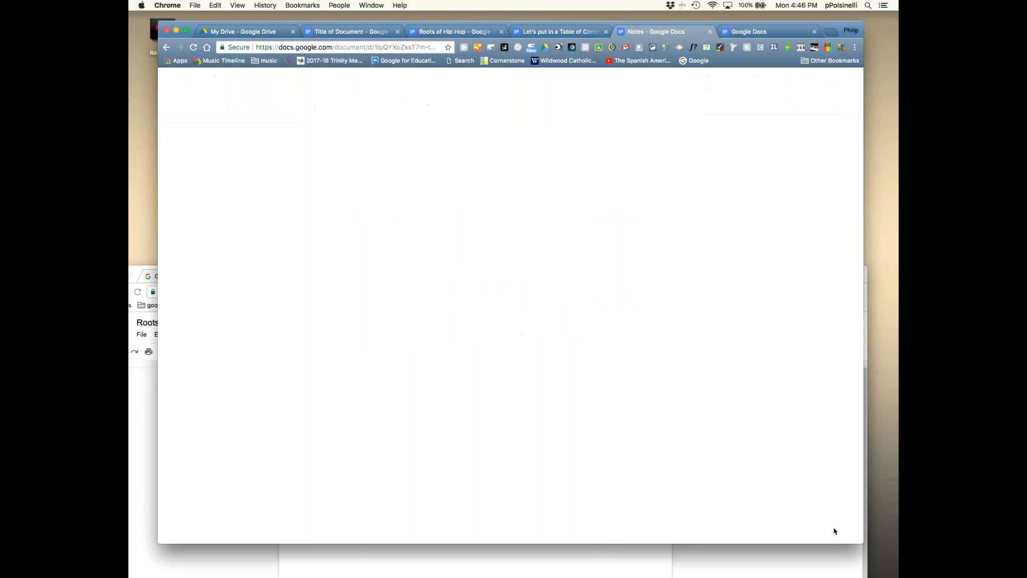
click(750, 129)
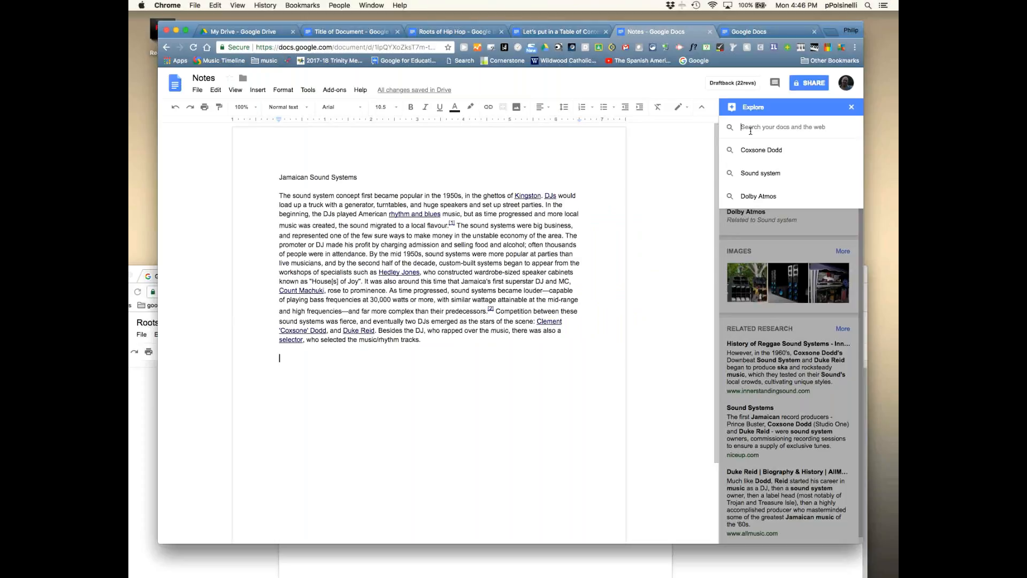
text(mlk)
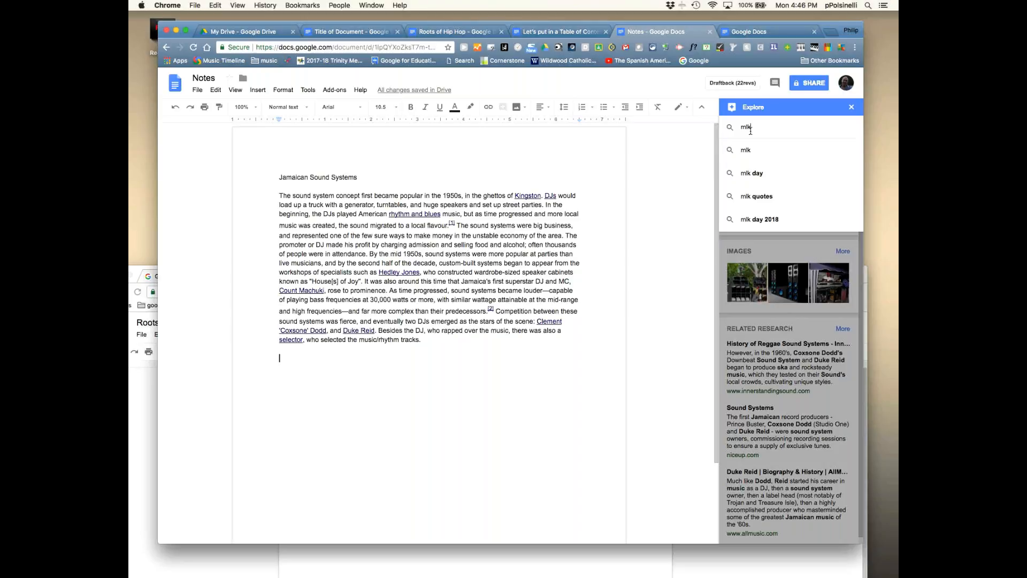
key(Return)
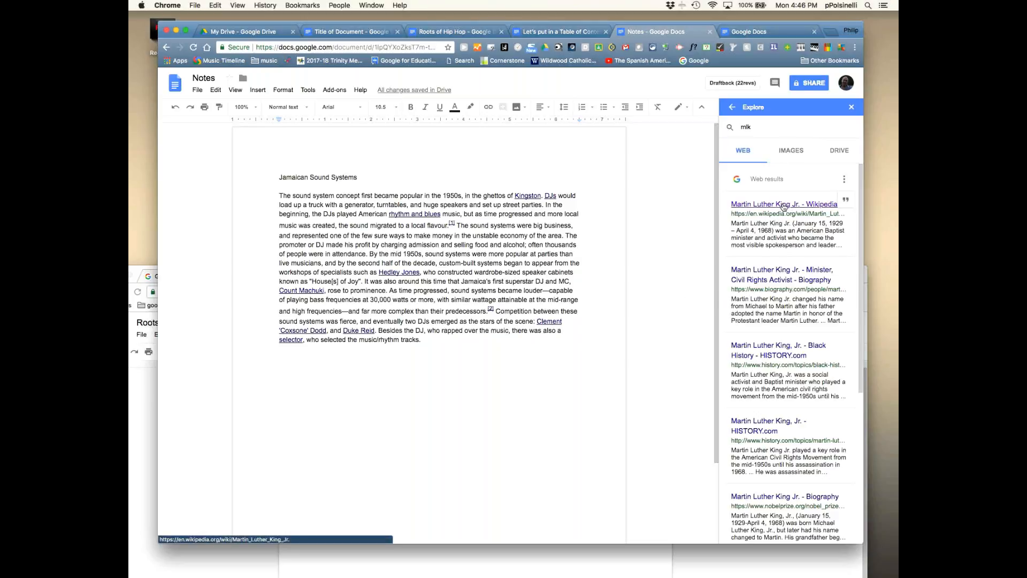
- Open the Martin Luther King Jr. Wikipedia result in a new tab, then return to Notes
click(270, 372)
click(752, 208)
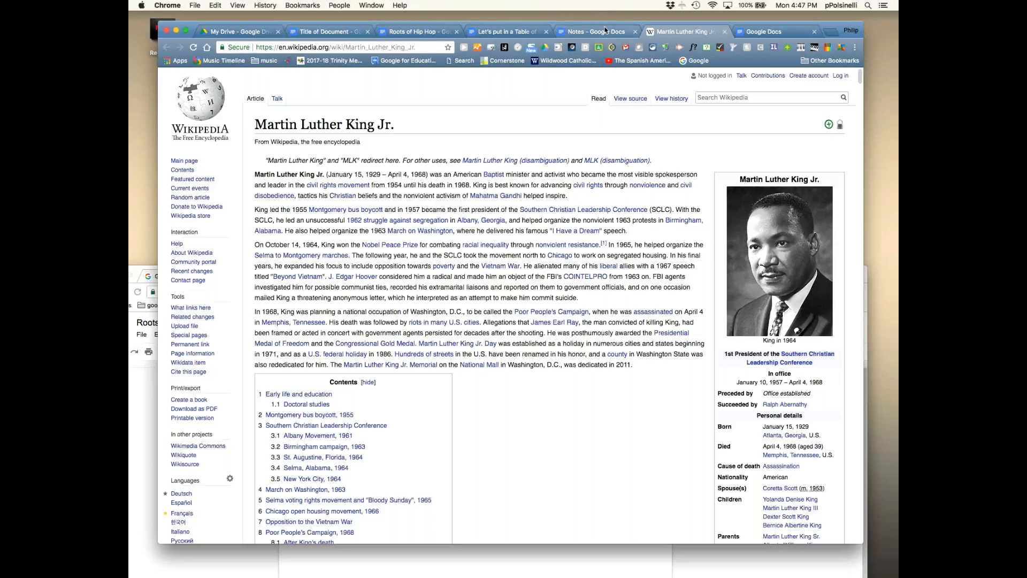
click(586, 33)
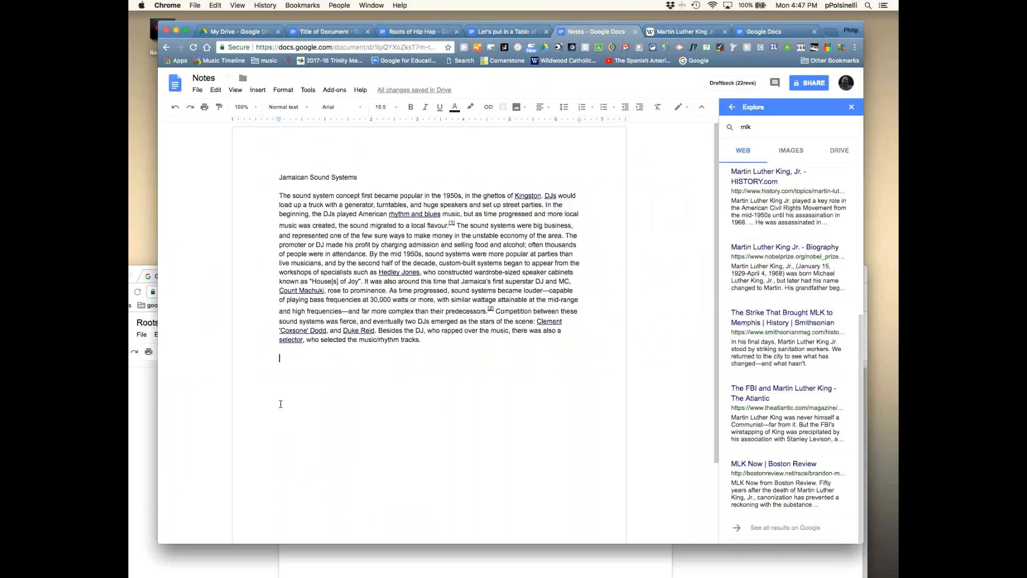
- Type placeholder text on the new line and cite the MLK Wikipedia result as a footnote
text(Dslkfsldfj dsjf ;sldf ;sldfj)
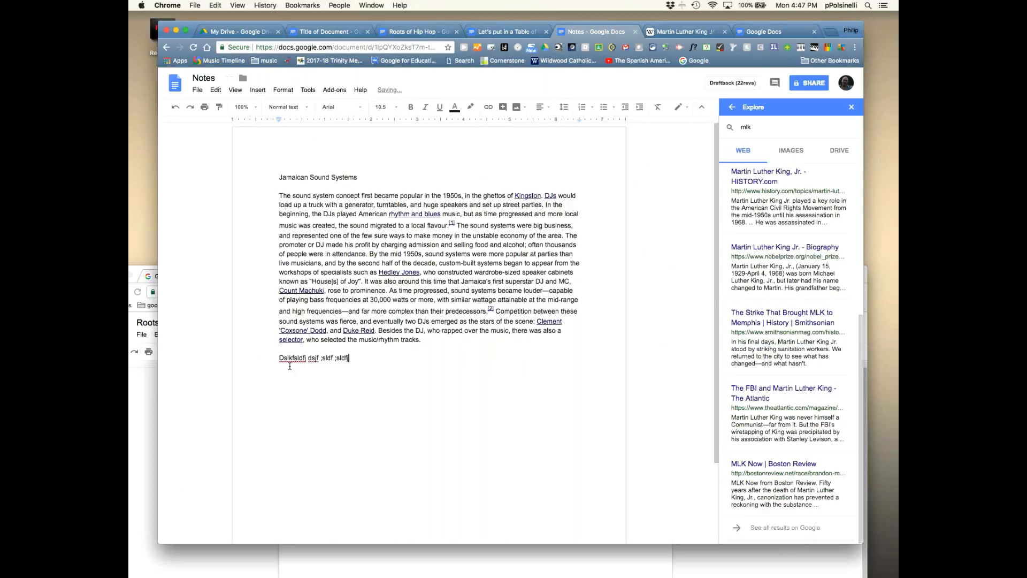
scroll(793, 247, up, 5)
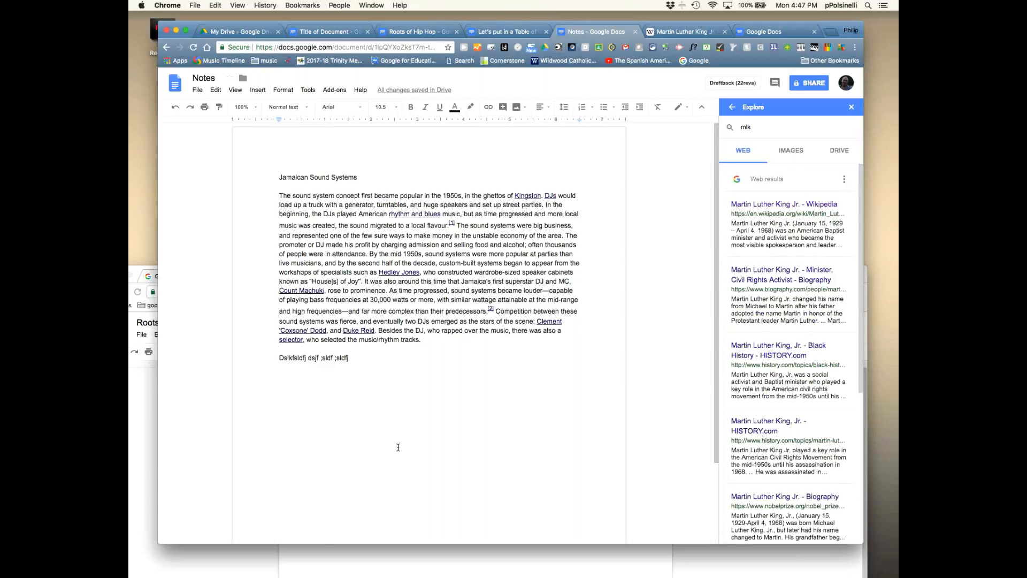
mouse_move(845, 217)
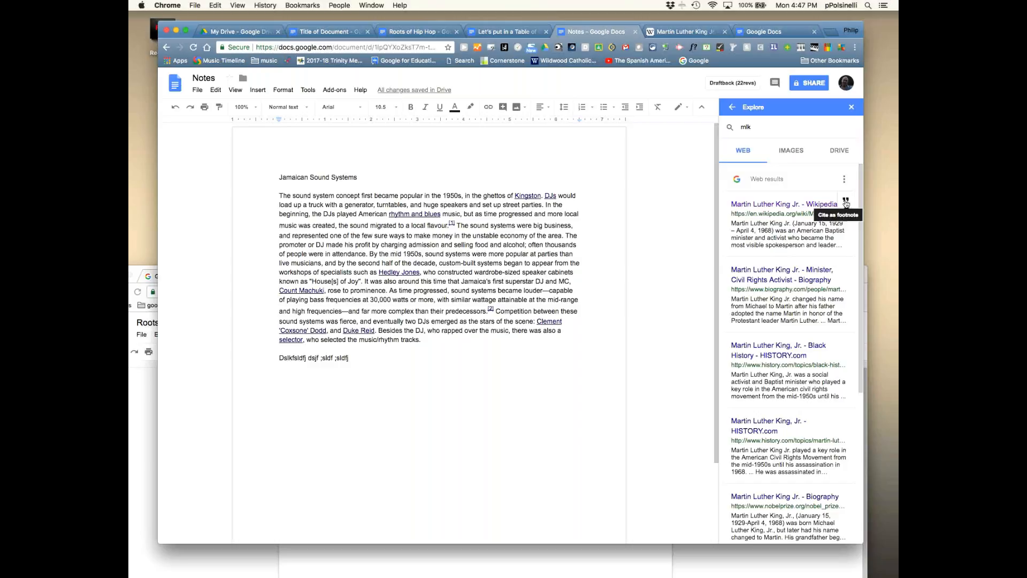
click(846, 203)
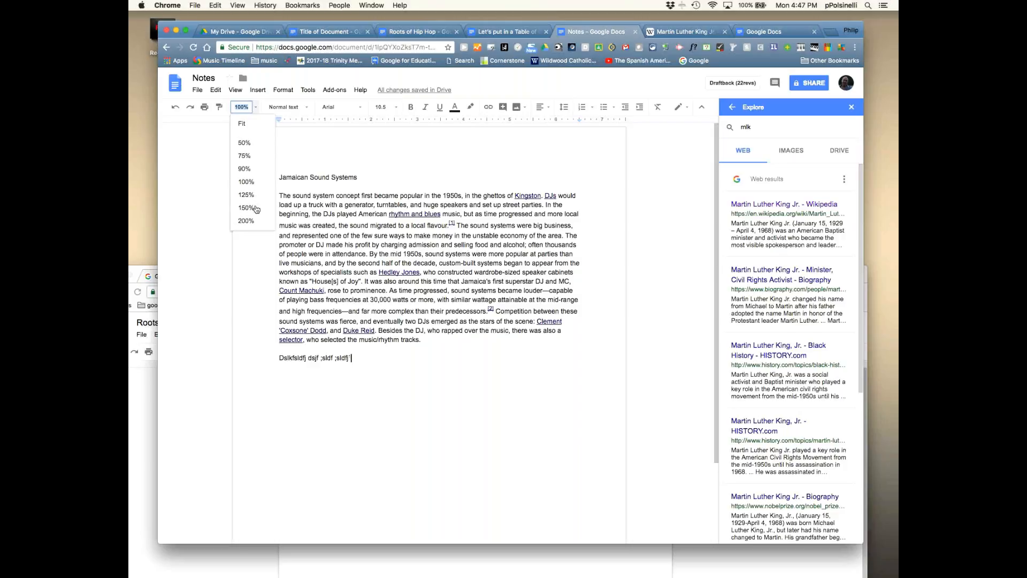
click(255, 208)
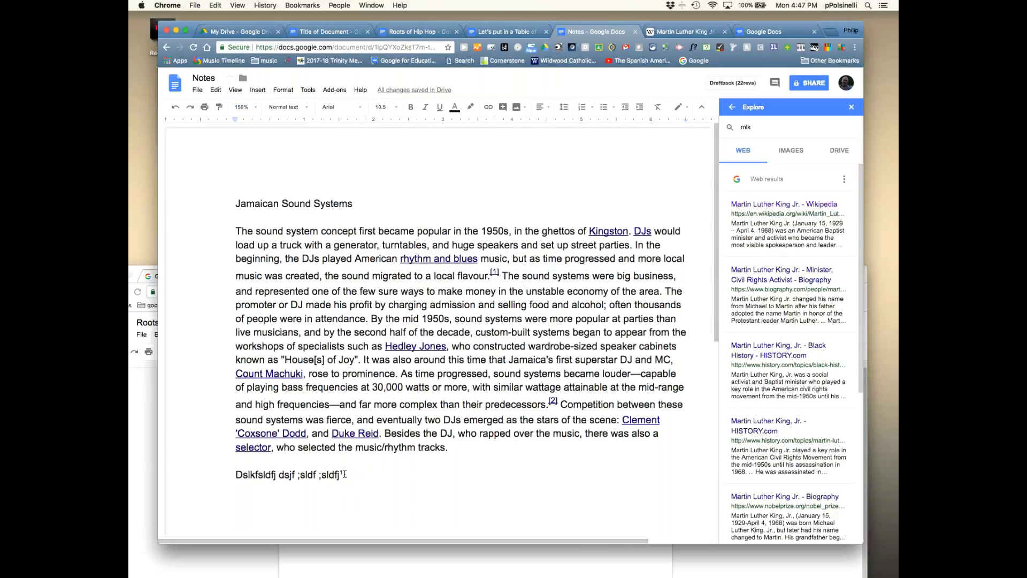
drag(716, 293, 707, 522)
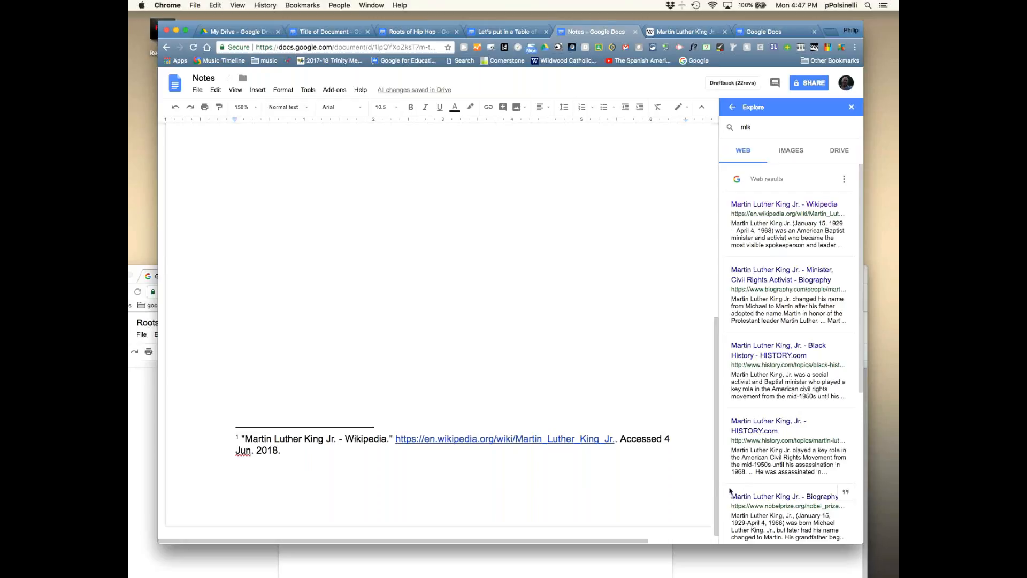
drag(721, 495, 719, 302)
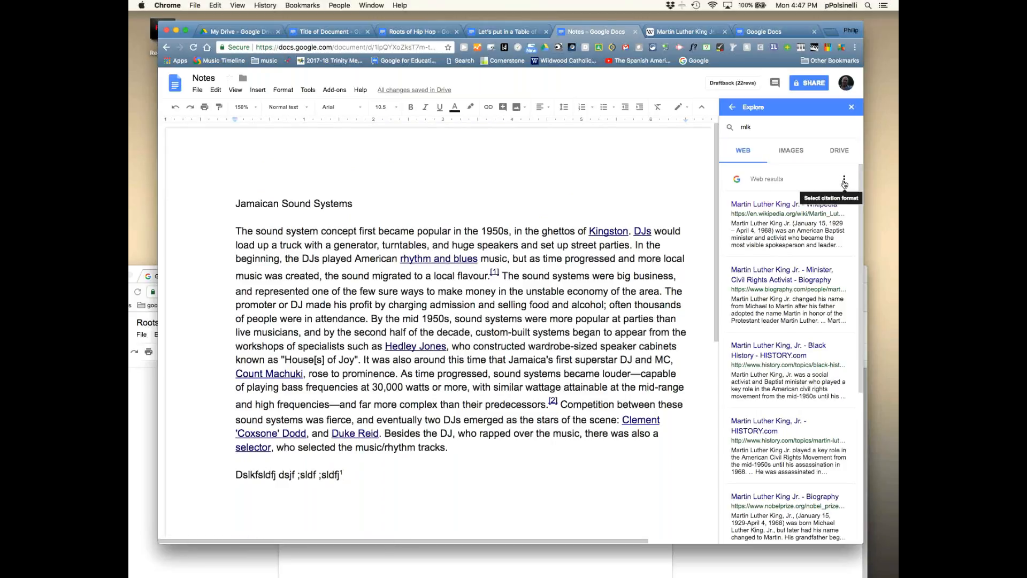
- Review the MLA, APA and Chicago citation format options for the web results
click(845, 180)
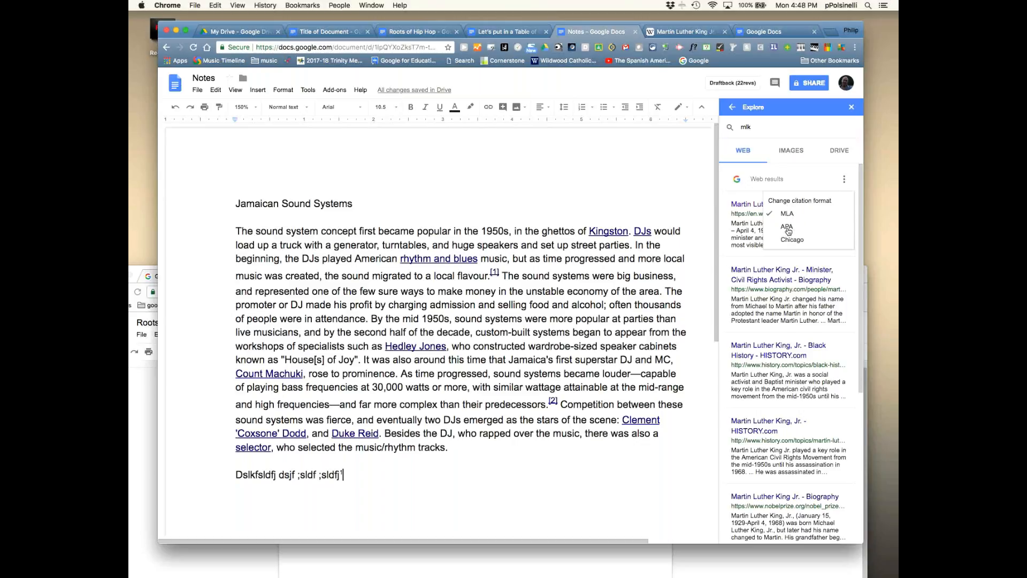
click(445, 481)
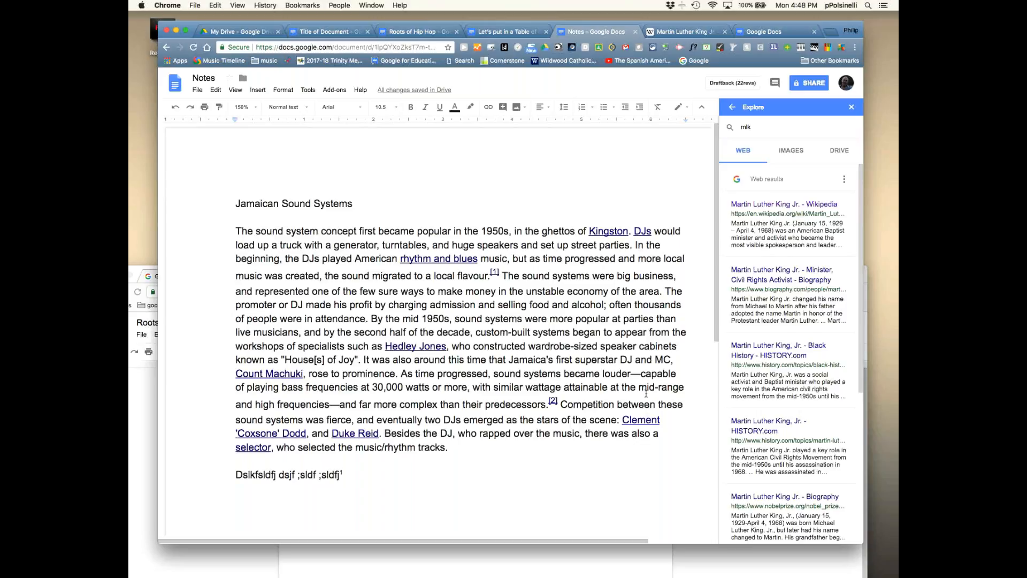
scroll(717, 331, down, 5)
scroll(722, 327, up, 5)
- Drag a black-and-white MLK photo from Explore images below the Notes paragraph and shrink it
click(787, 152)
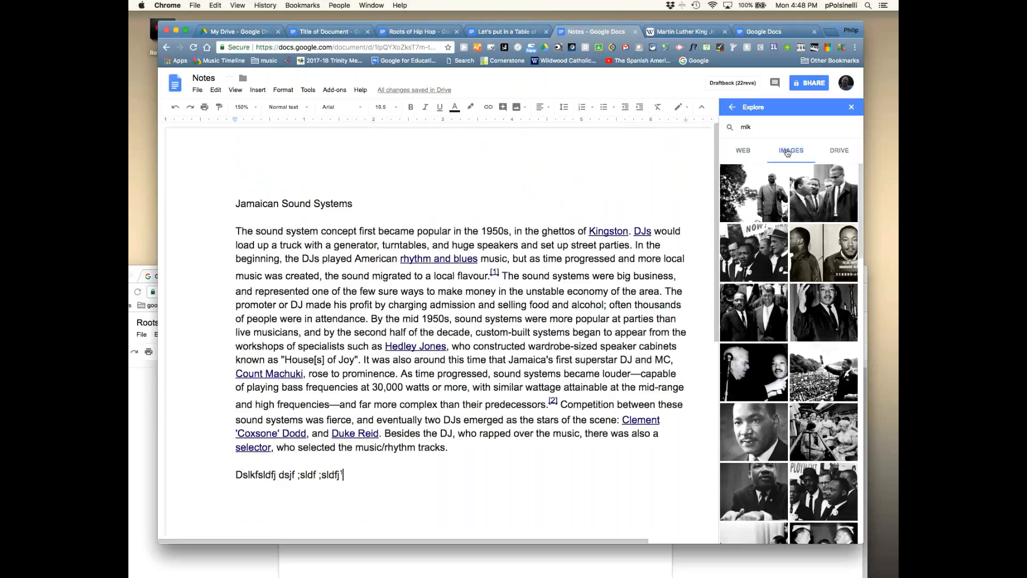
drag(782, 323, 443, 445)
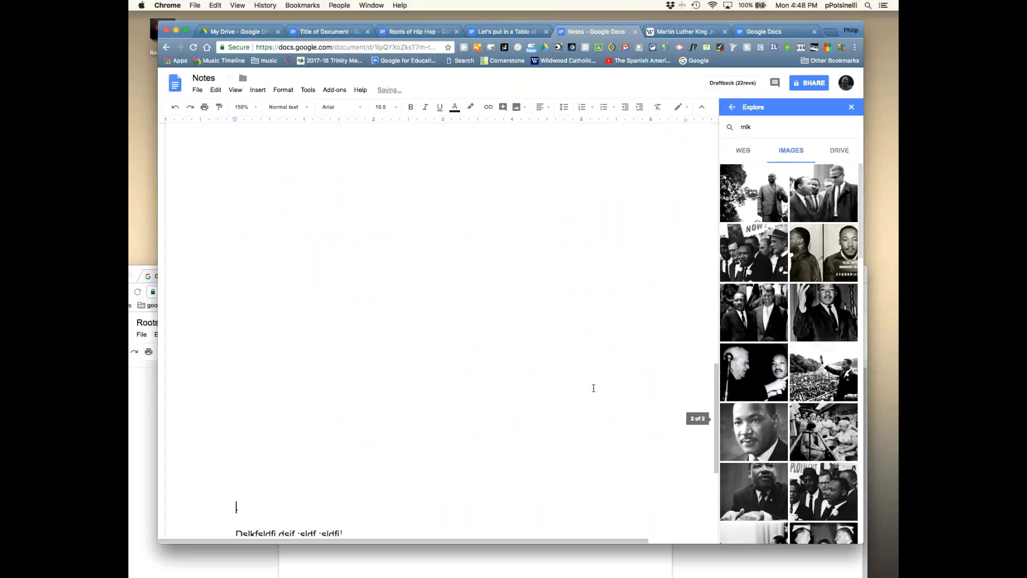
click(596, 387)
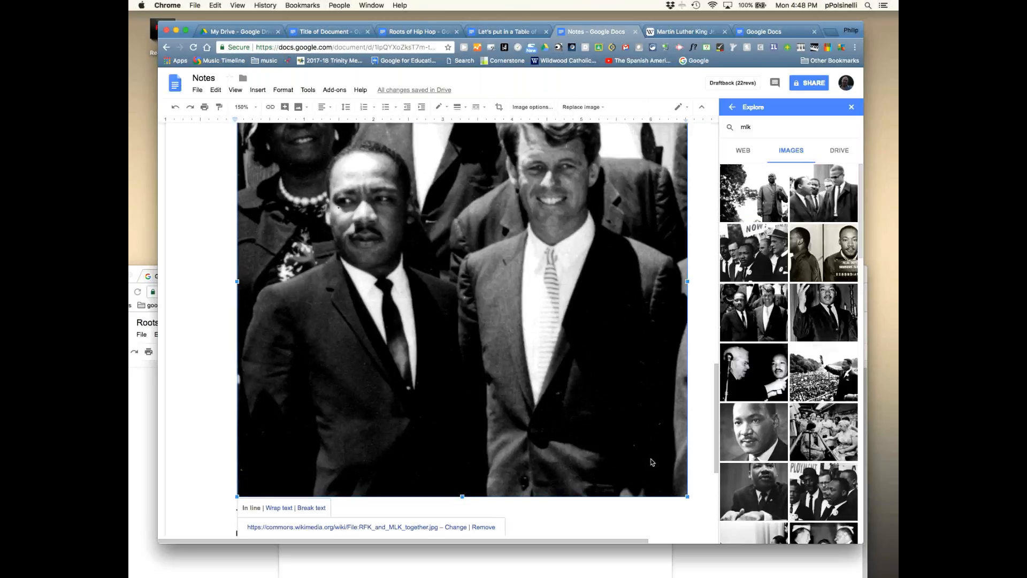
drag(688, 497, 523, 345)
click(660, 334)
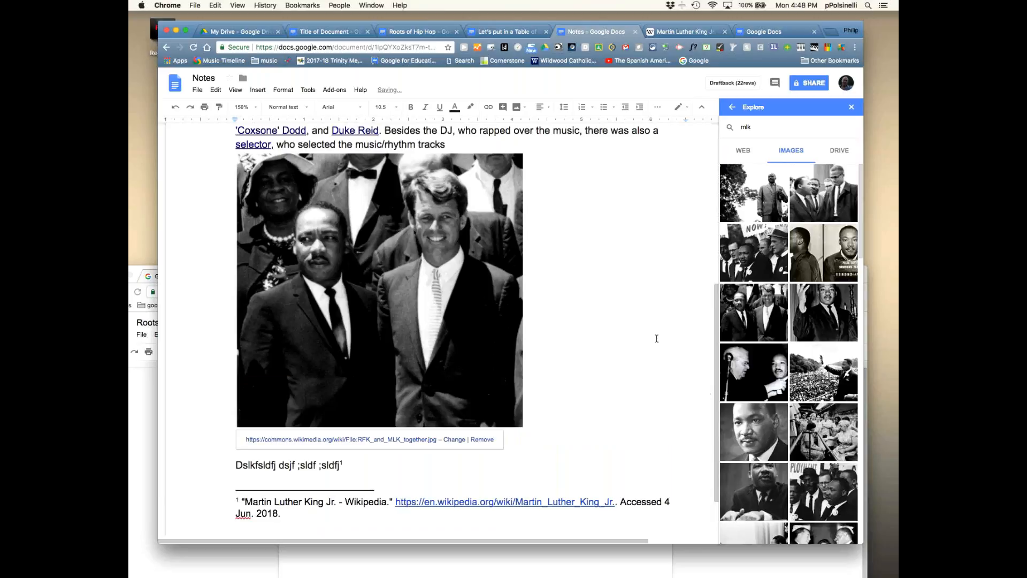
scroll(716, 351, up, 1)
scroll(716, 351, up, 5)
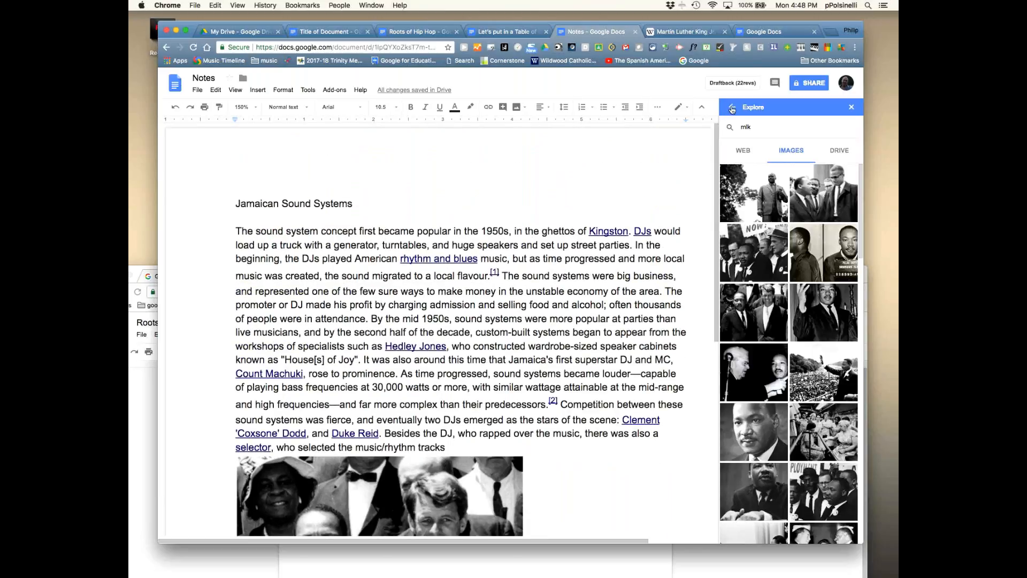
click(731, 109)
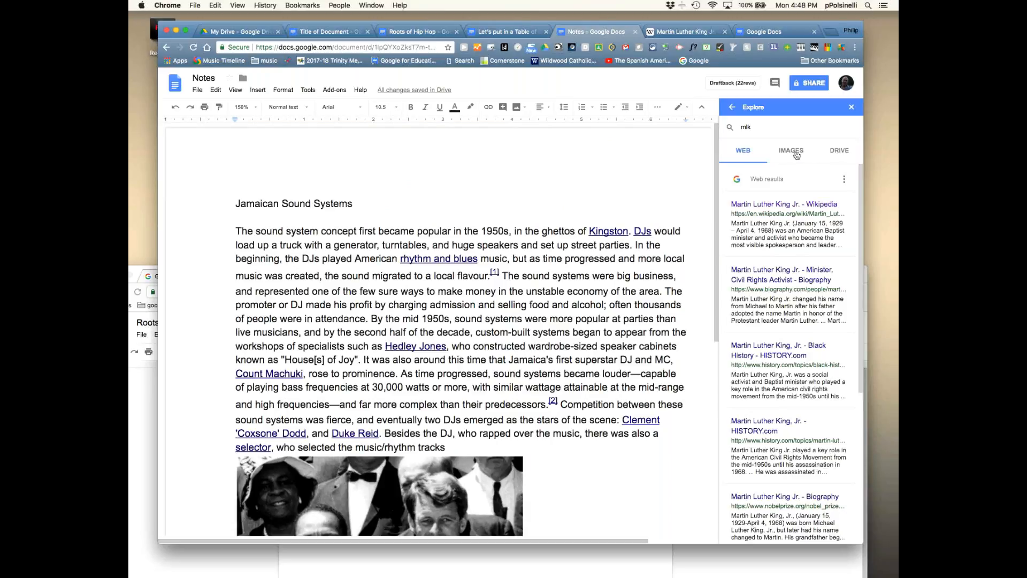
- Show the Drive files matching 'mlk', such as mlk.jpg, in the Explore panel
click(844, 155)
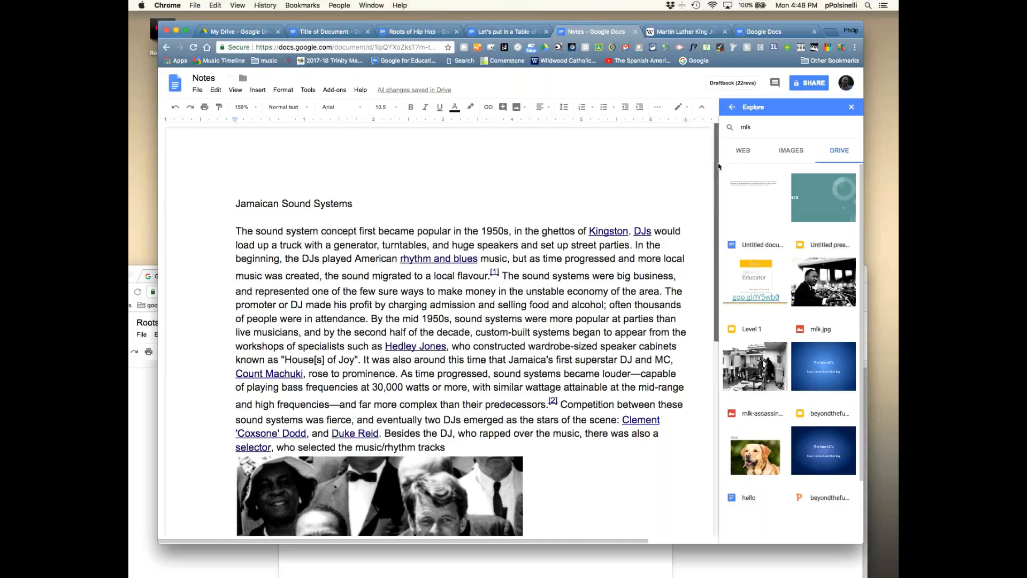
scroll(718, 165, down, 15)
scroll(719, 165, up, 15)
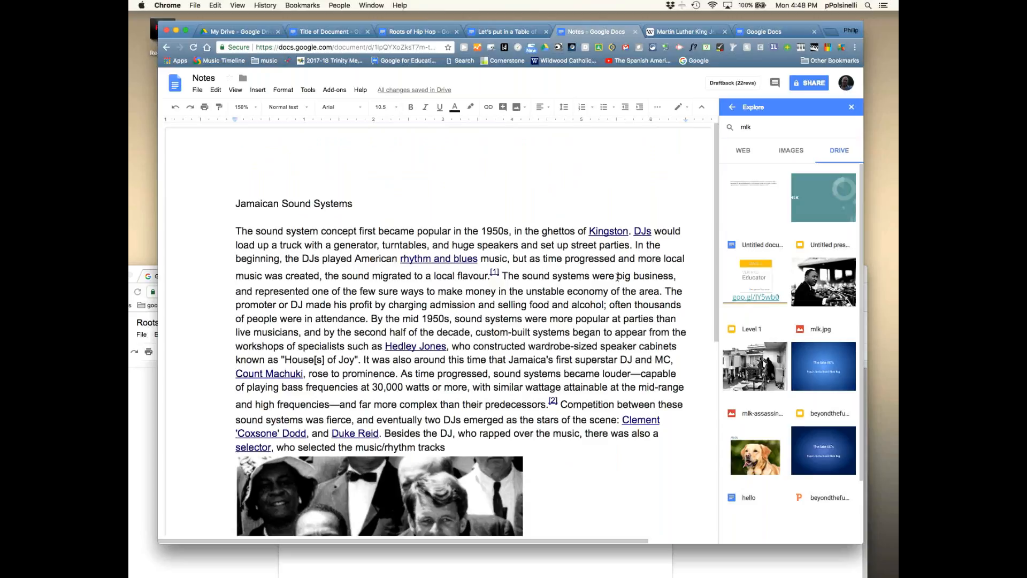
scroll(717, 318, down, 1)
scroll(717, 318, down, 8)
scroll(709, 270, up, 9)
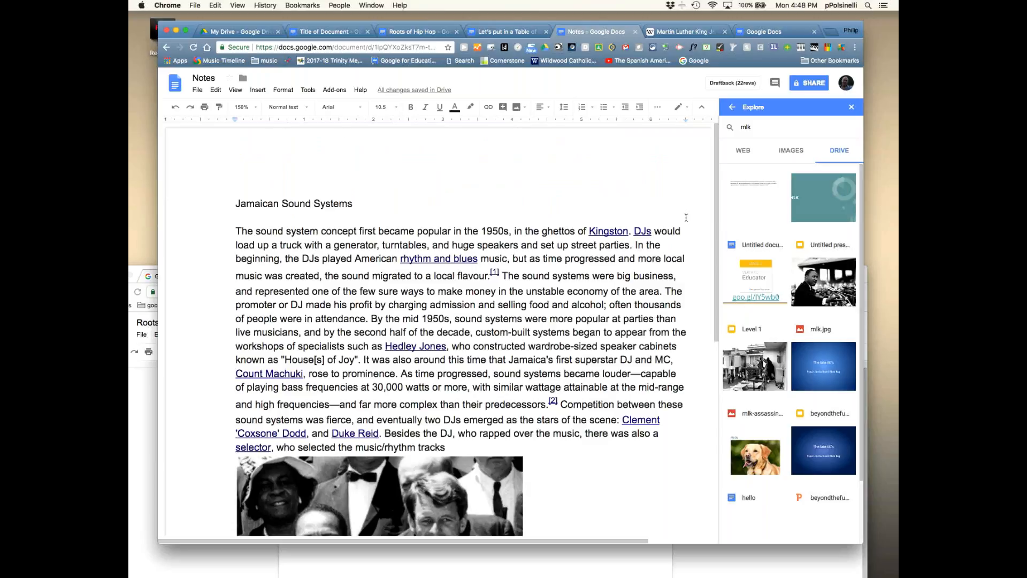
- Place the caret at the start of the Jamaican Sound Systems heading
click(387, 204)
click(230, 203)
drag(714, 235, 711, 356)
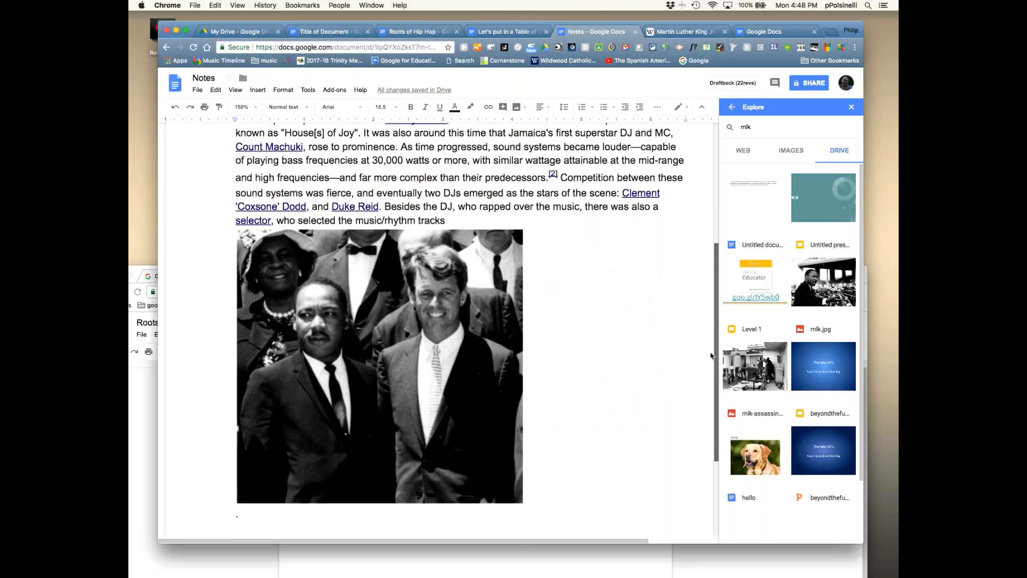
scroll(711, 355, up, 5)
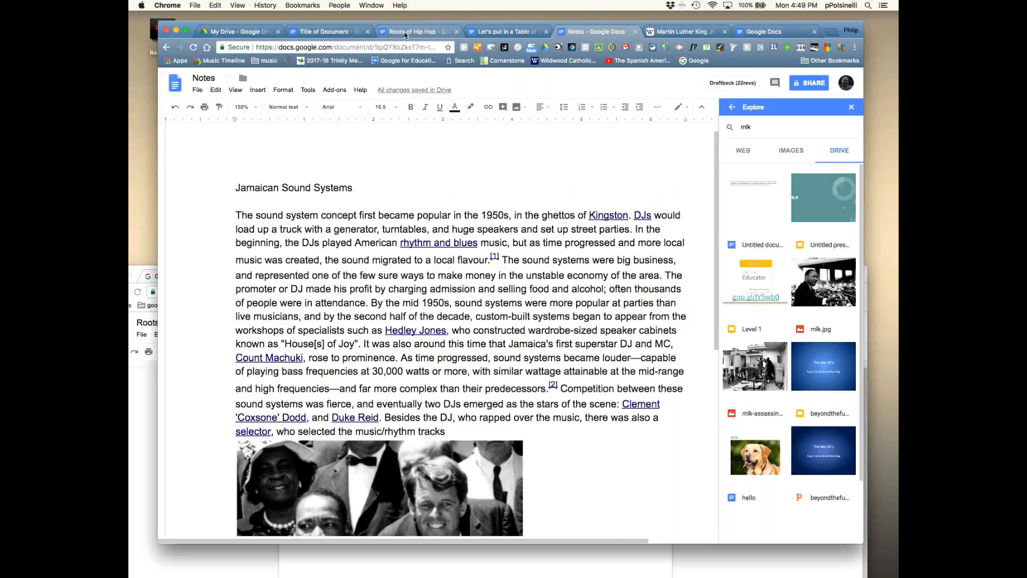
- Look at the Roots of Hip Hop document, then return to Title of Document
click(405, 34)
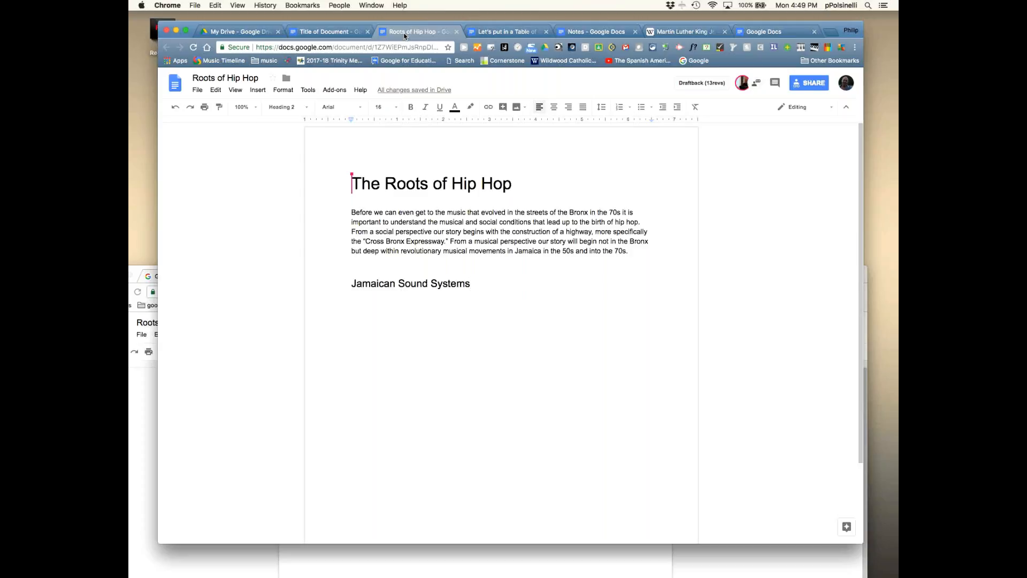
click(320, 35)
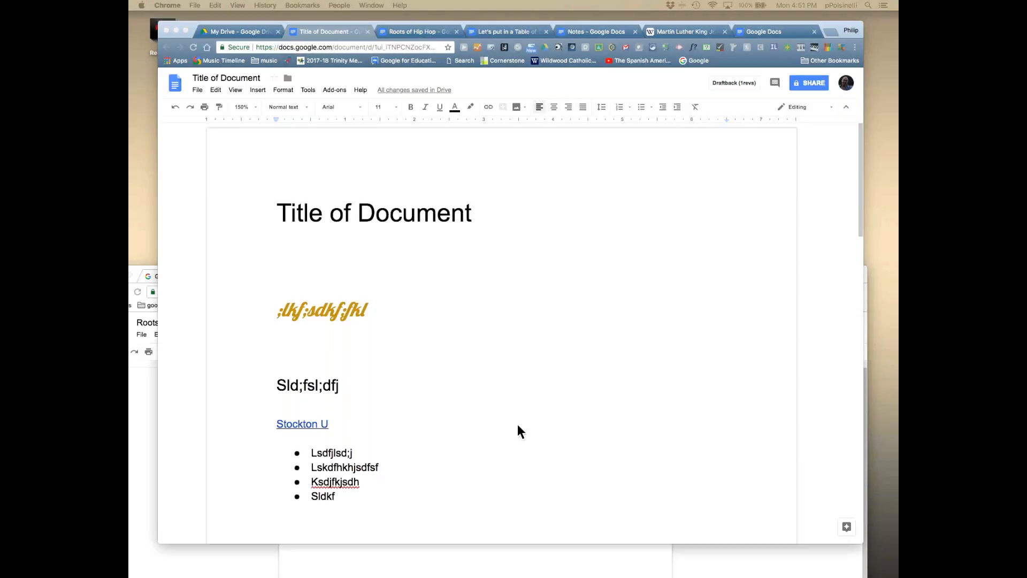
- Check the My Drive file list, then settle on the 'Let's put in a Table of Contents' paper
click(343, 386)
click(340, 386)
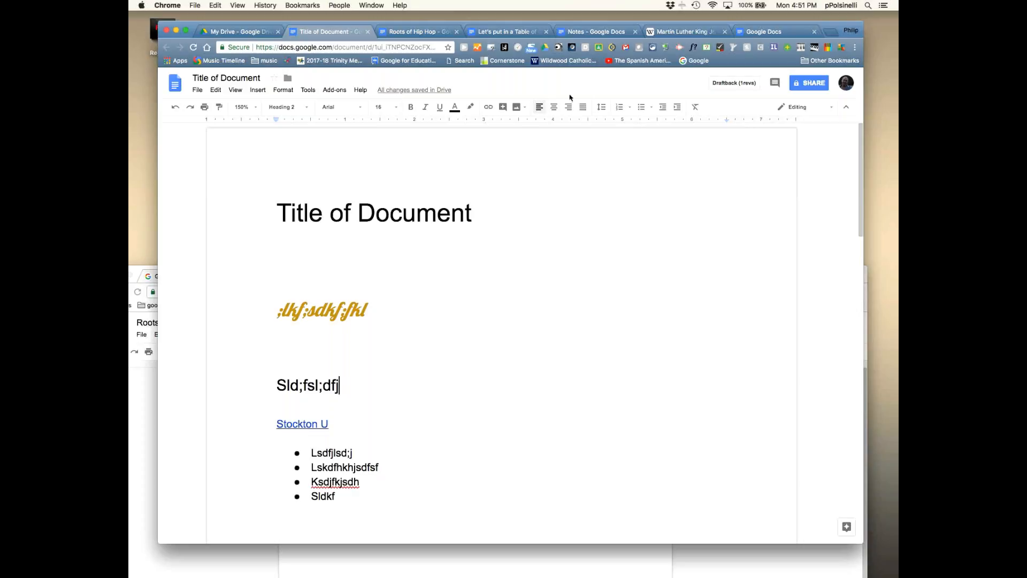
click(511, 32)
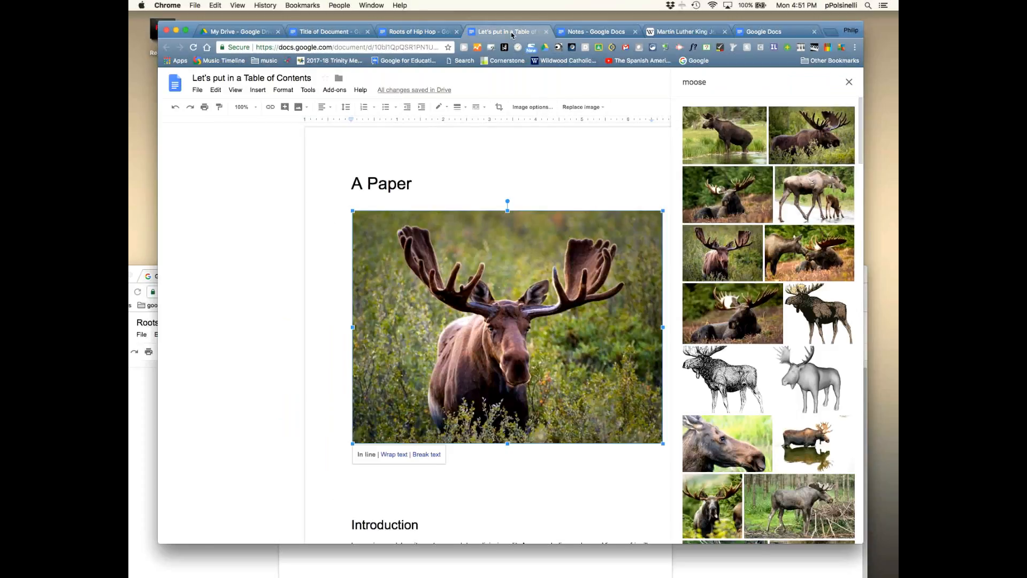
click(301, 32)
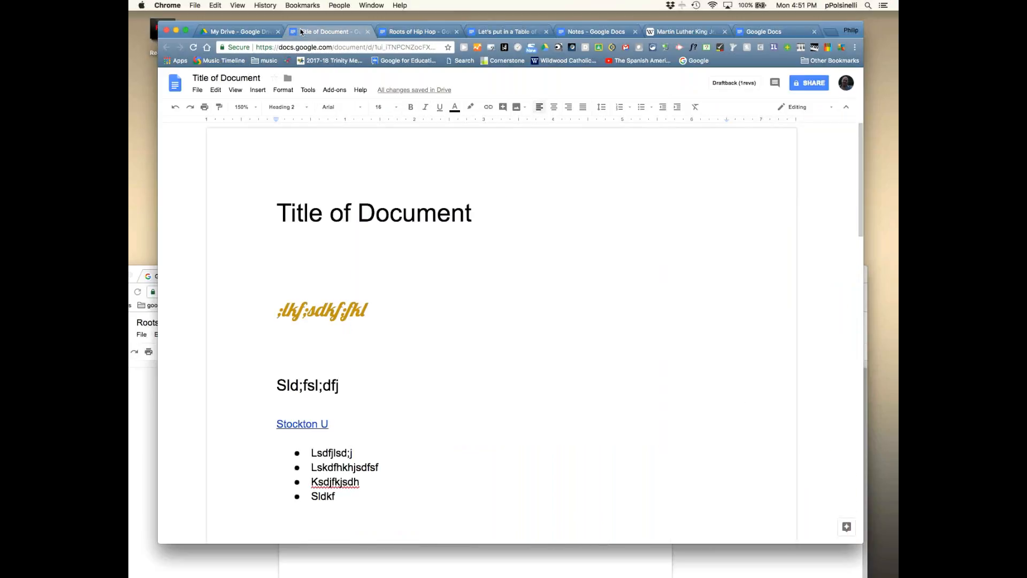
click(250, 33)
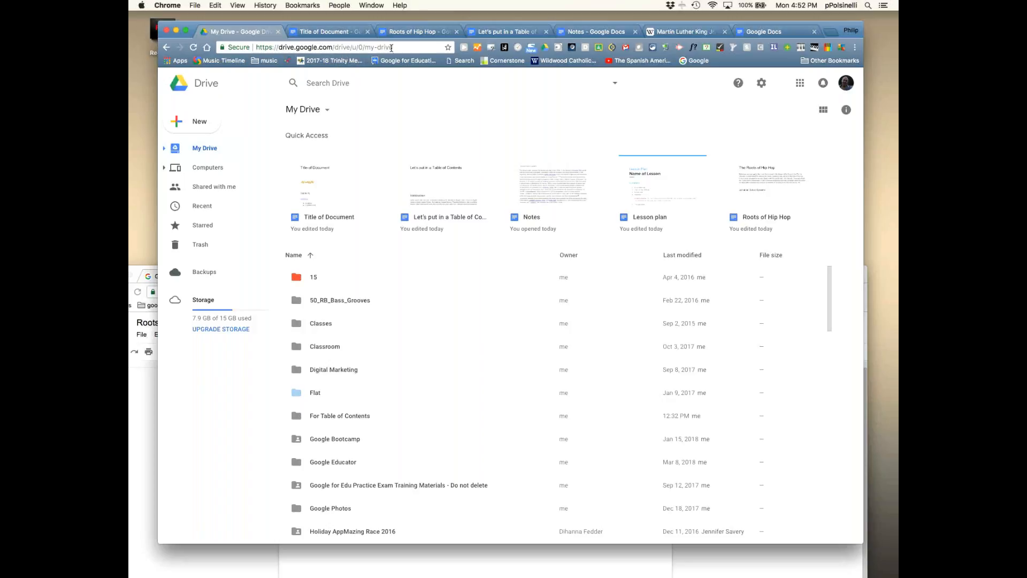
click(330, 34)
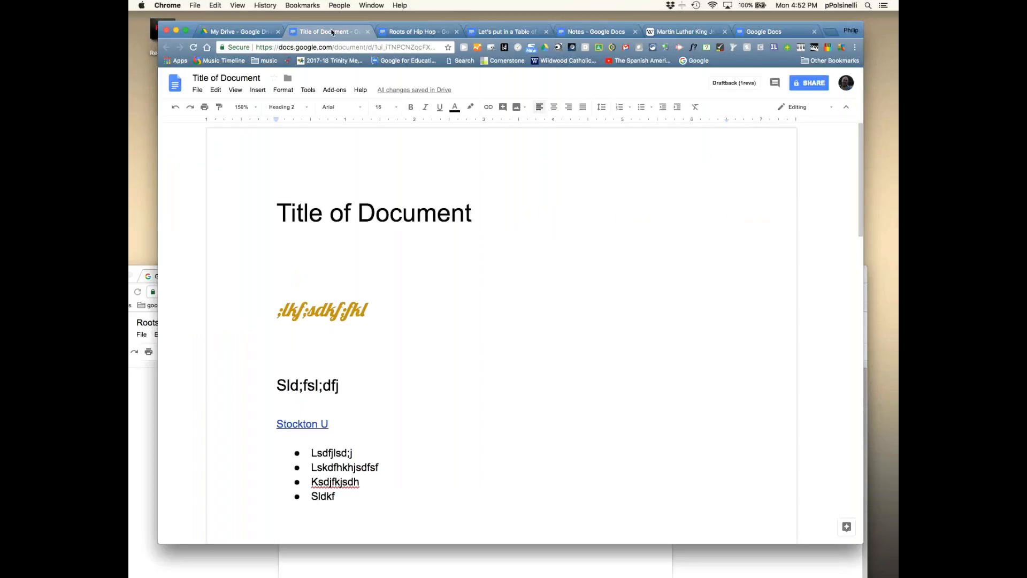
click(511, 34)
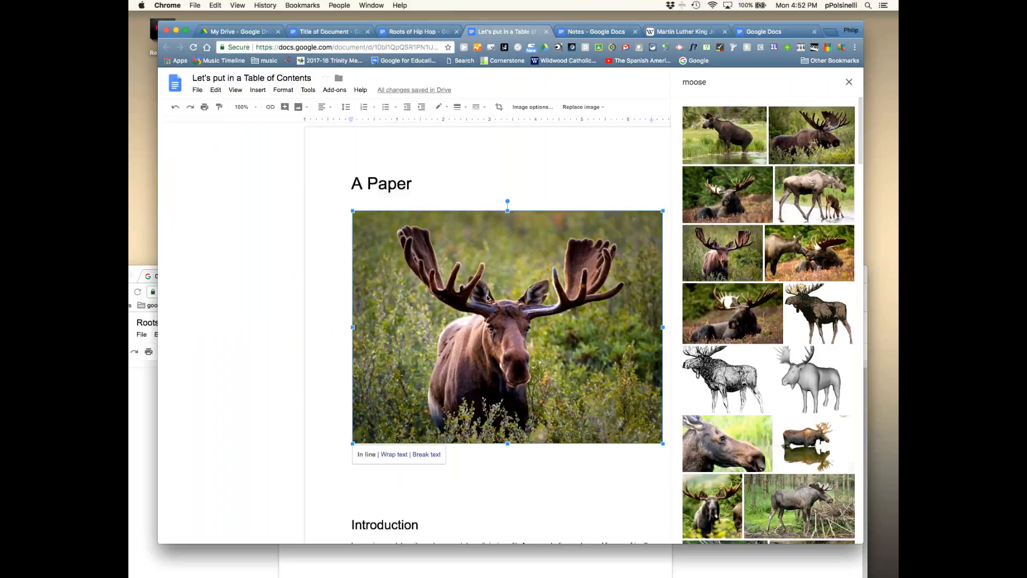
- Delete the moose picture from the paper and close the moose image results
key(BackSpace)
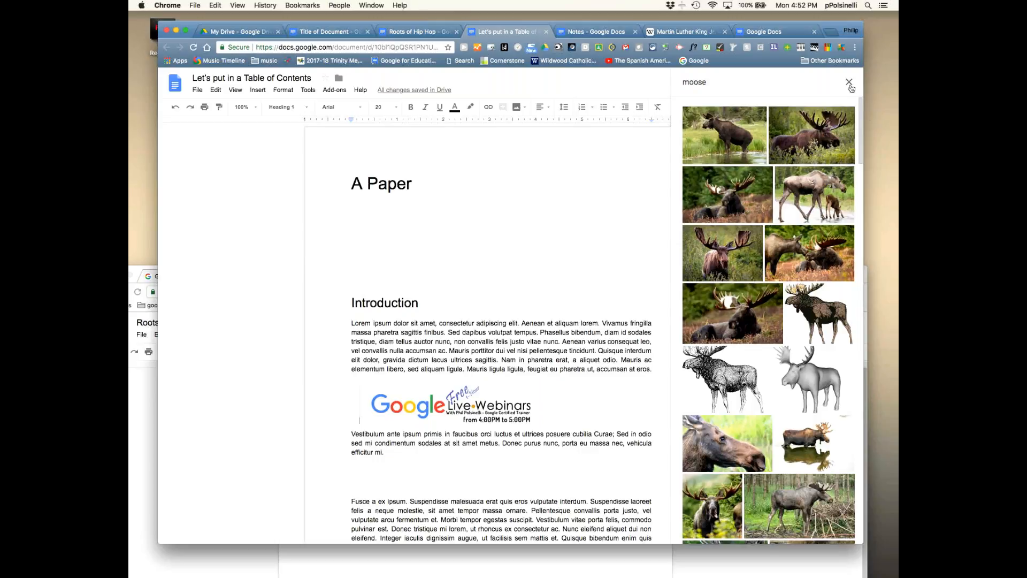
click(849, 83)
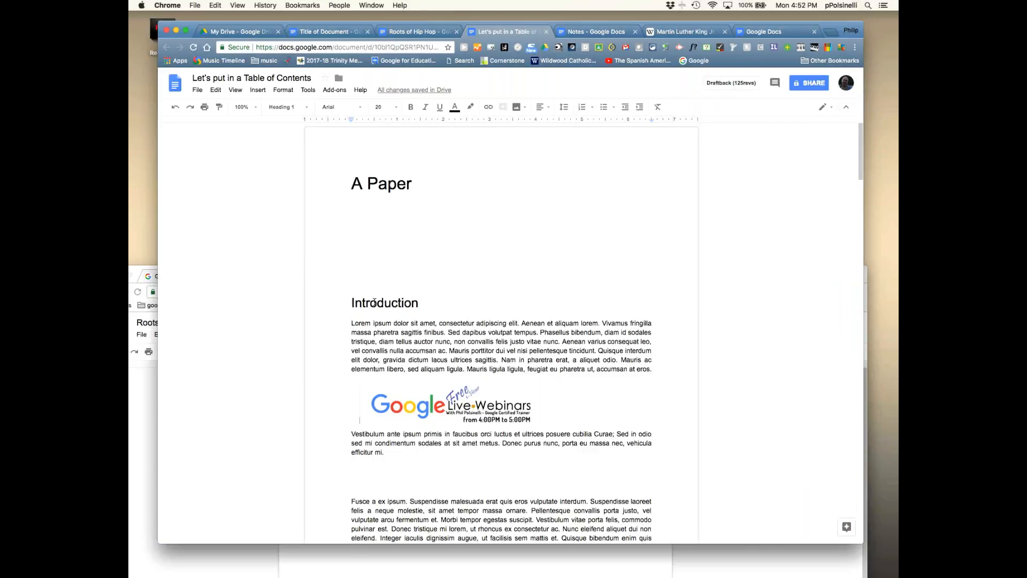
scroll(386, 287, down, 8)
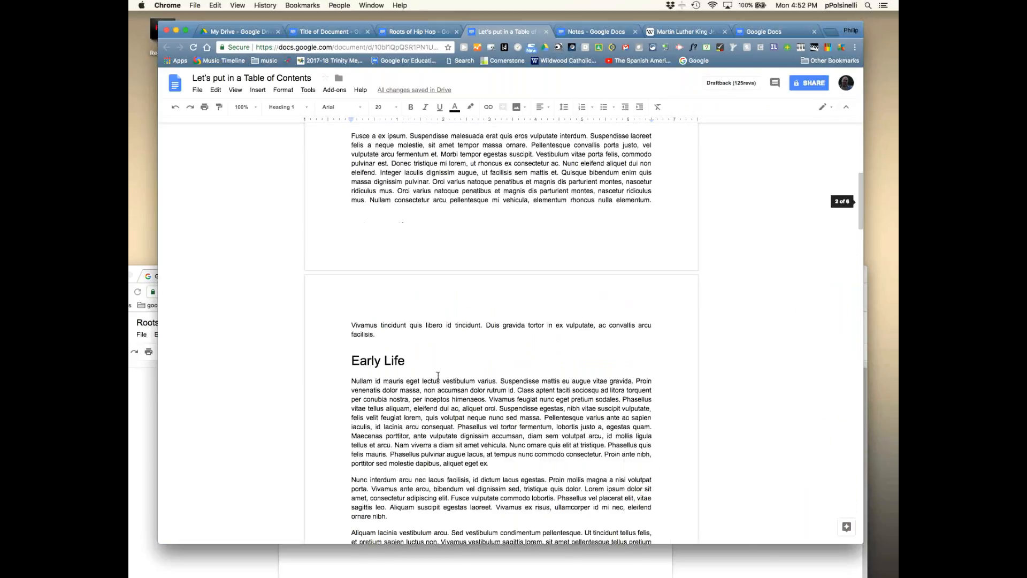
drag(351, 314, 395, 318)
- Place the caret after the Family heading, then scroll back up toward the A Paper title
scroll(409, 317, down, 3)
scroll(386, 318, down, 2)
scroll(353, 320, down, 8)
click(395, 317)
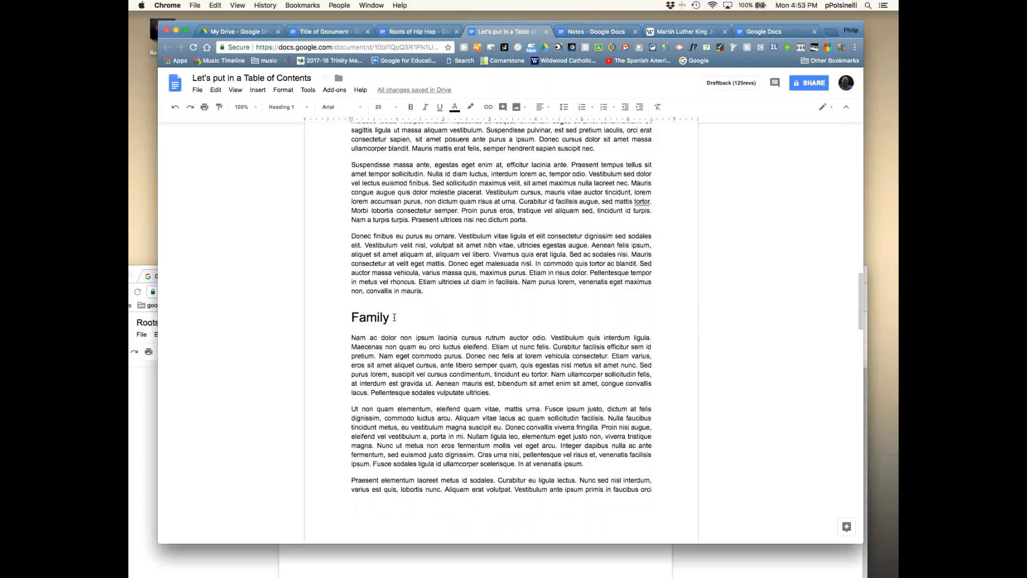
scroll(394, 317, down, 3)
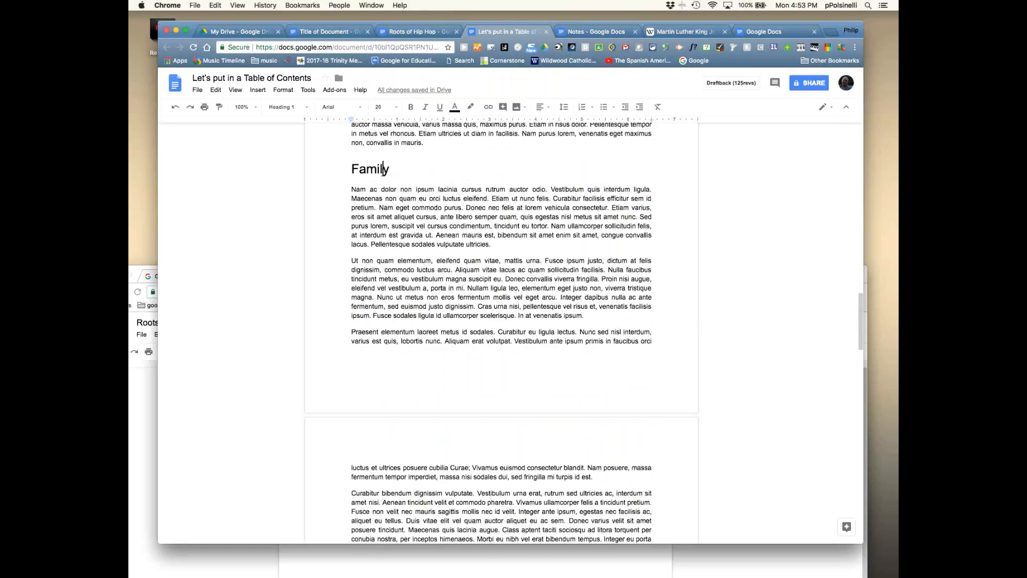
scroll(369, 442, up, 5)
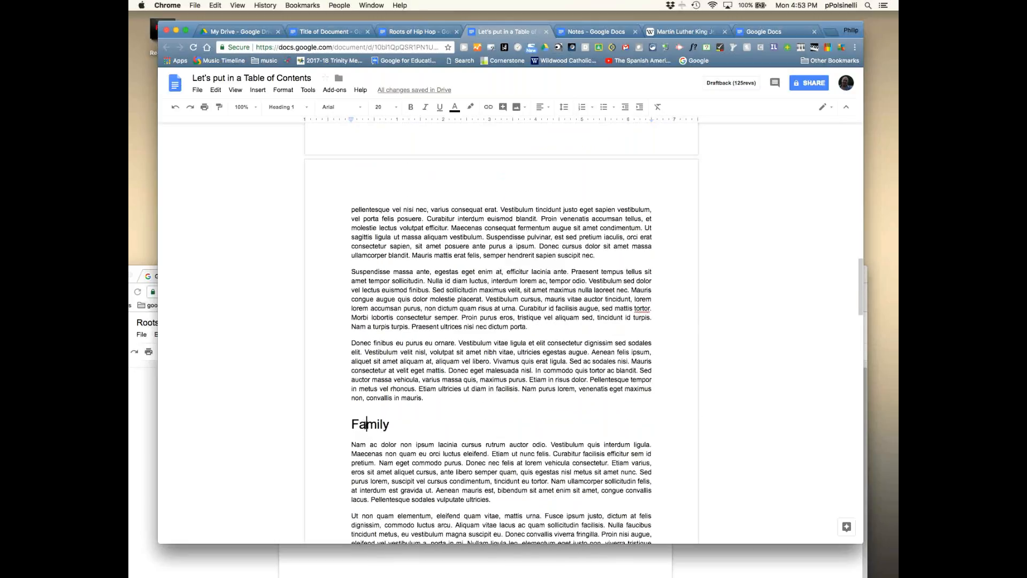
scroll(440, 403, down, 5)
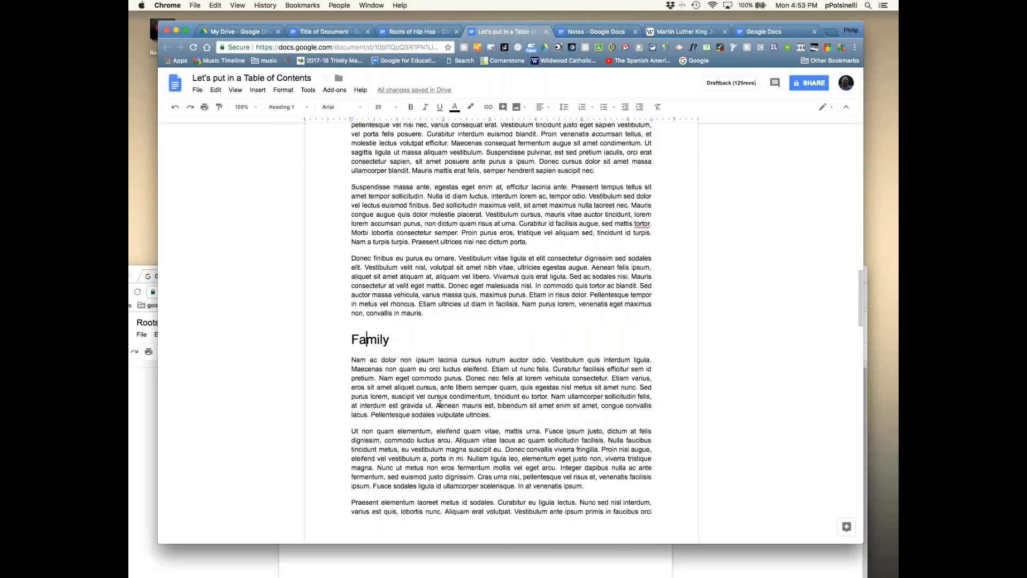
scroll(428, 421, up, 15)
scroll(429, 421, up, 15)
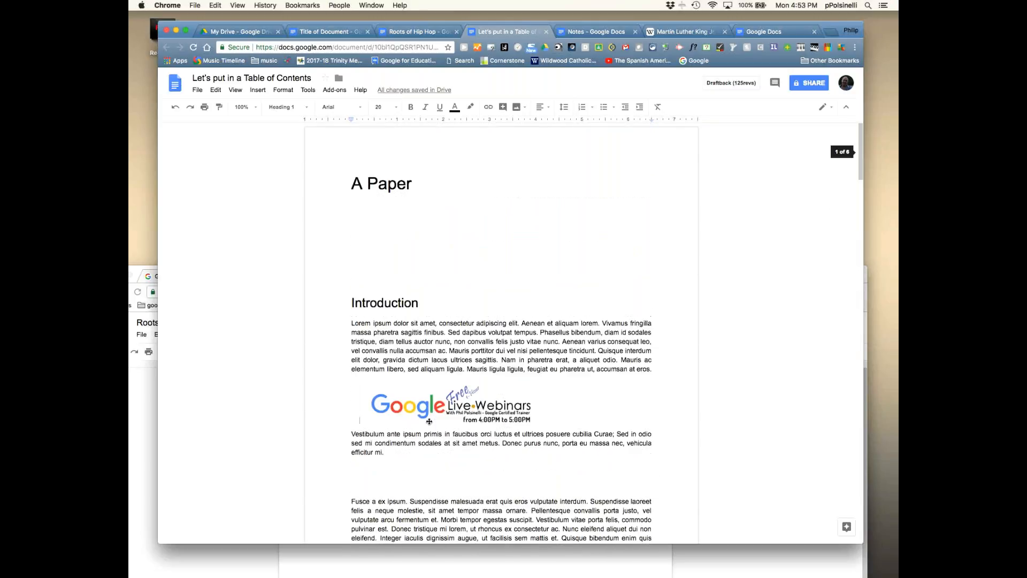
- Insert a page-numbered table of contents on the empty line under 'A Paper'
click(360, 207)
click(259, 90)
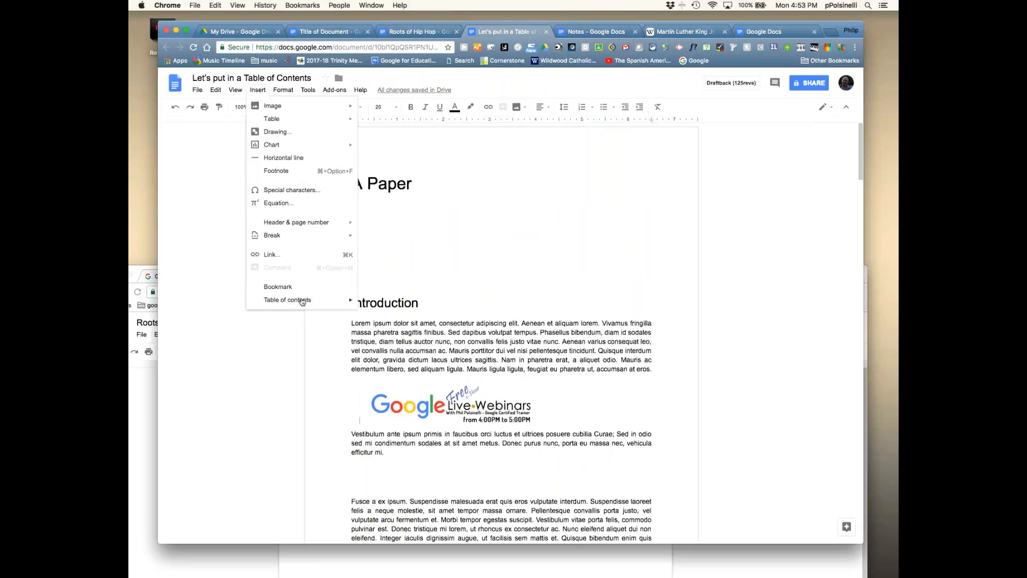
mouse_move(304, 301)
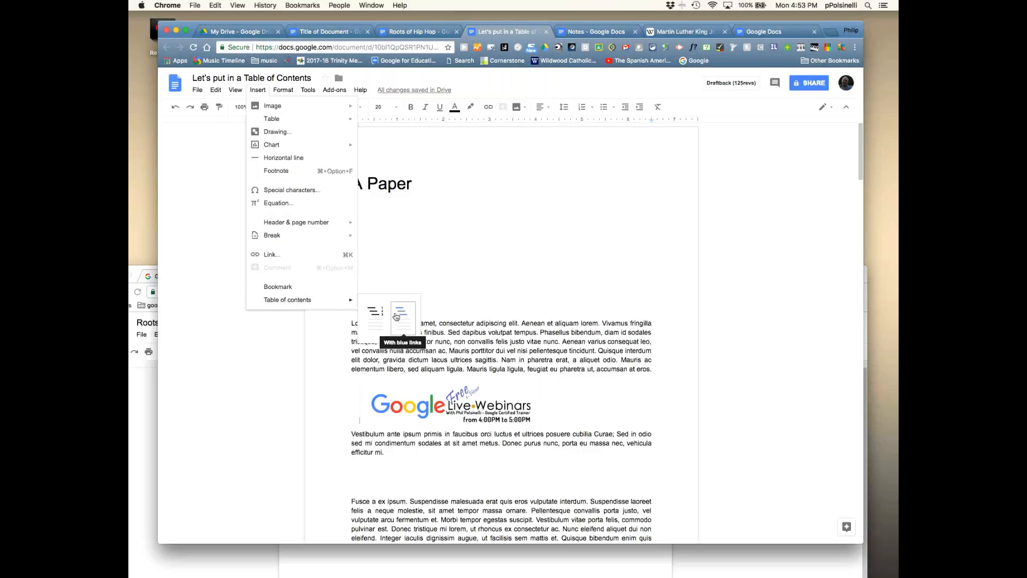
click(374, 321)
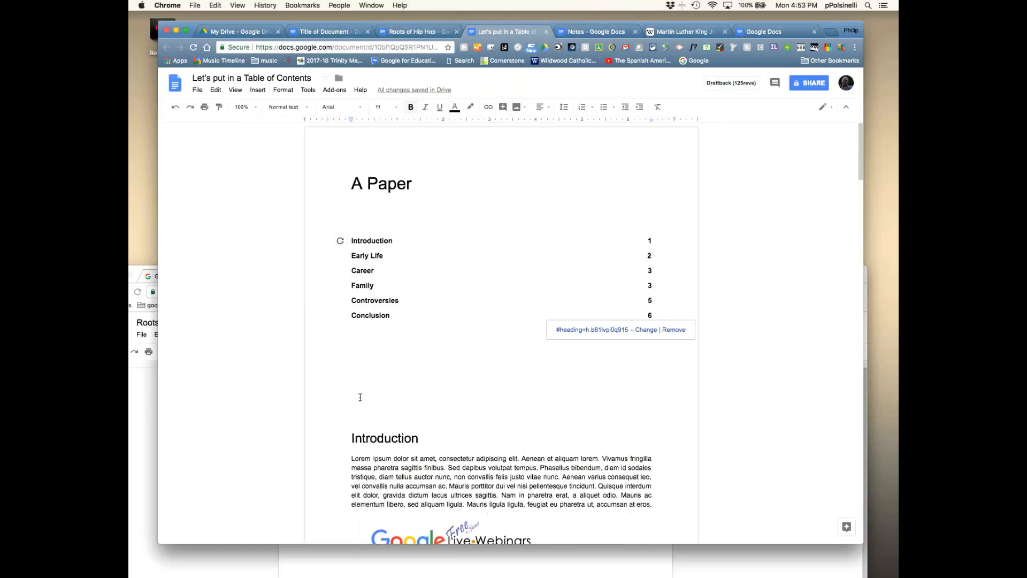
scroll(360, 397, down, 20)
scroll(360, 397, up, 20)
- Undo the page-numbered contents, insert the blue-link style instead, and remove the extra empty line
click(175, 108)
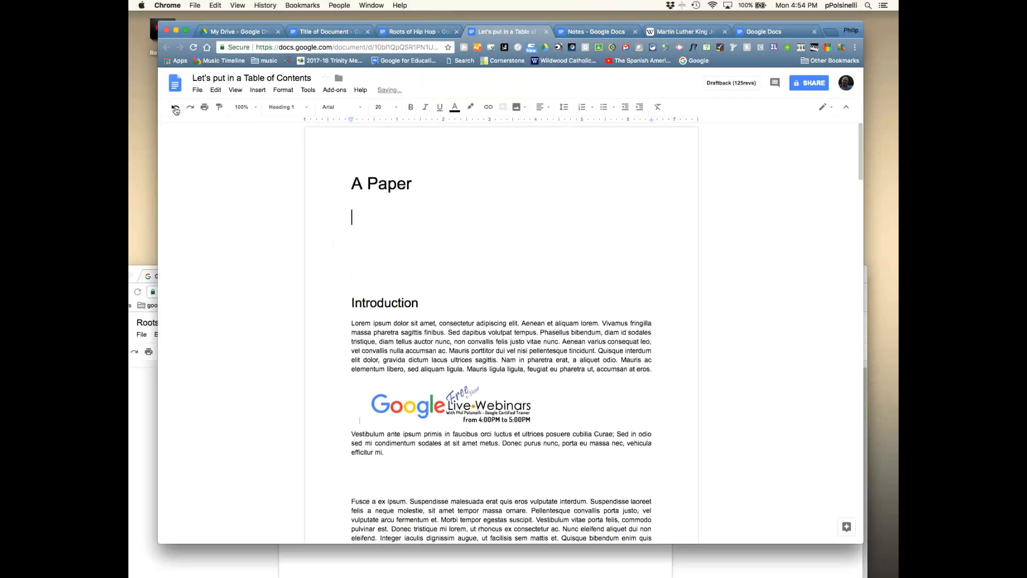
click(257, 90)
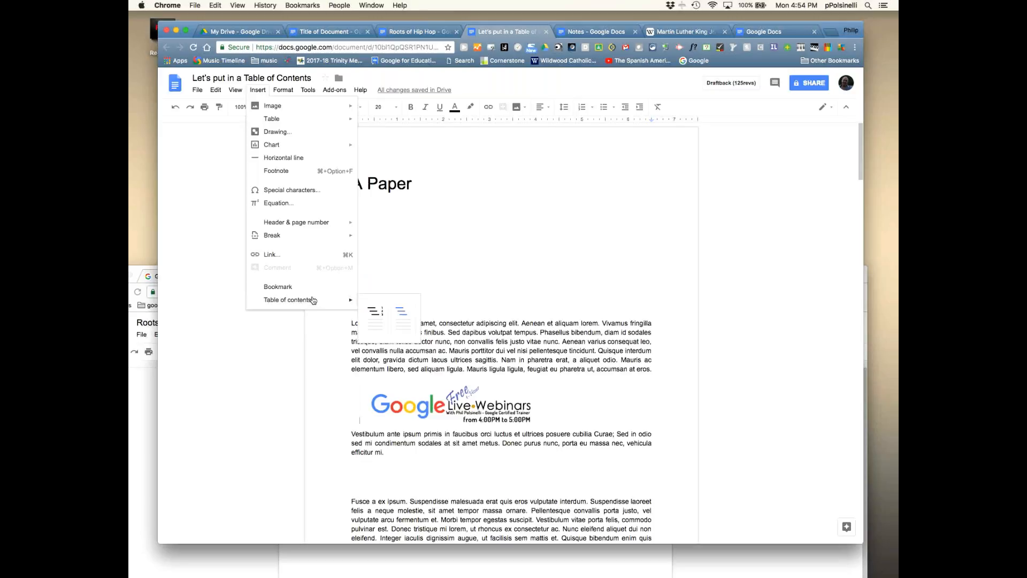
click(402, 312)
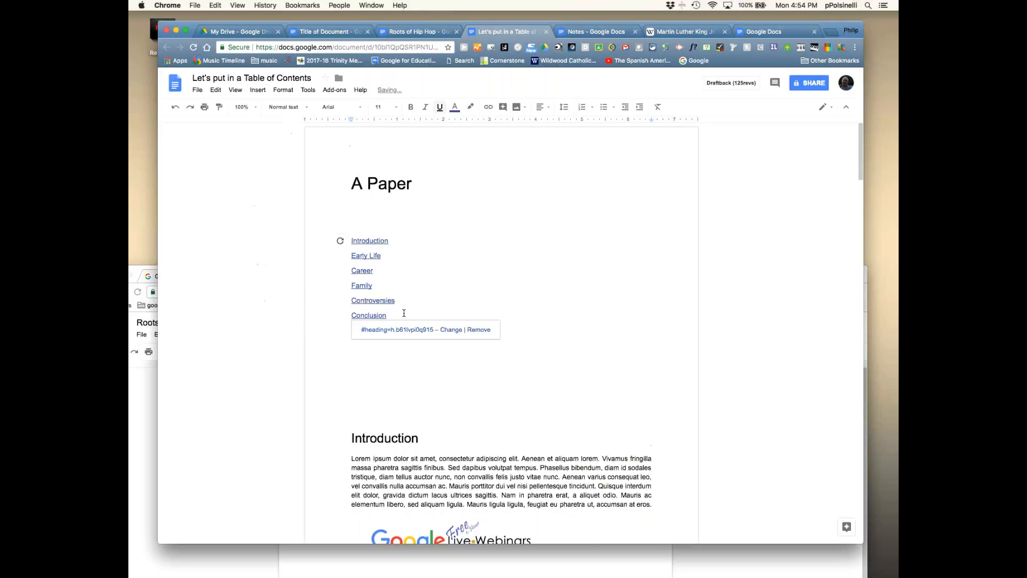
click(387, 383)
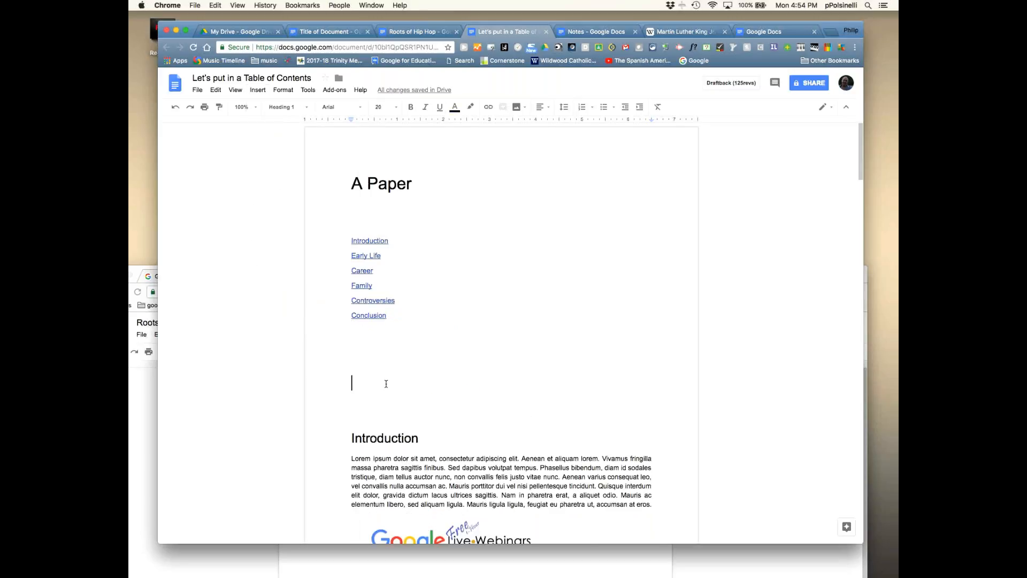
key(BackSpace)
- Follow the Controversies entry's link to jump to that section
click(386, 301)
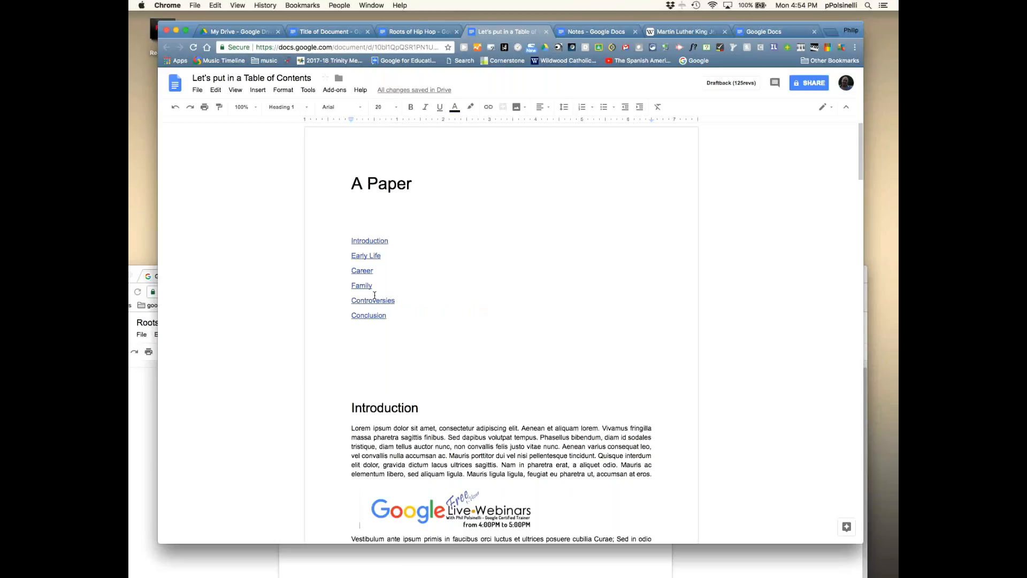
click(373, 301)
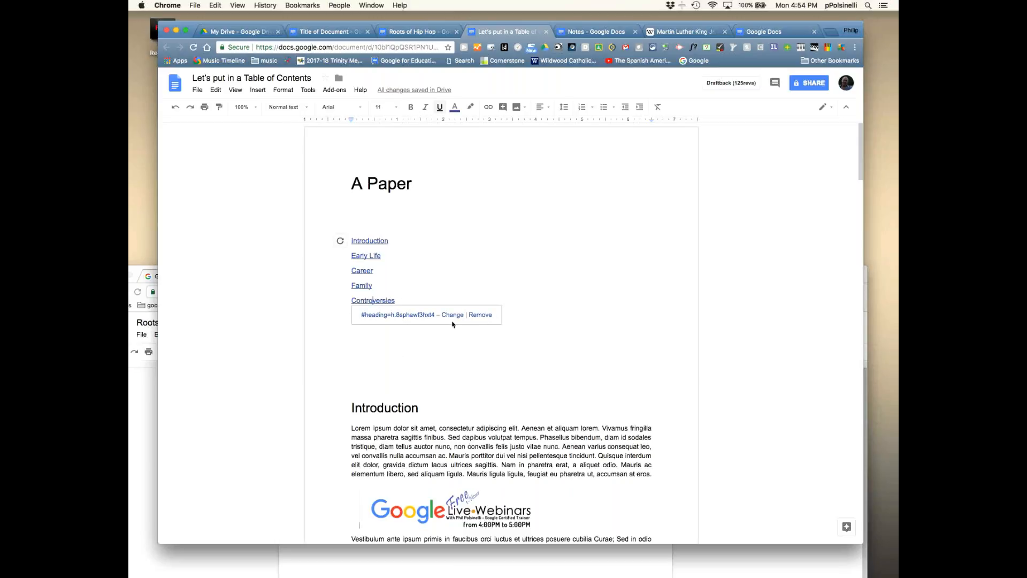
click(389, 316)
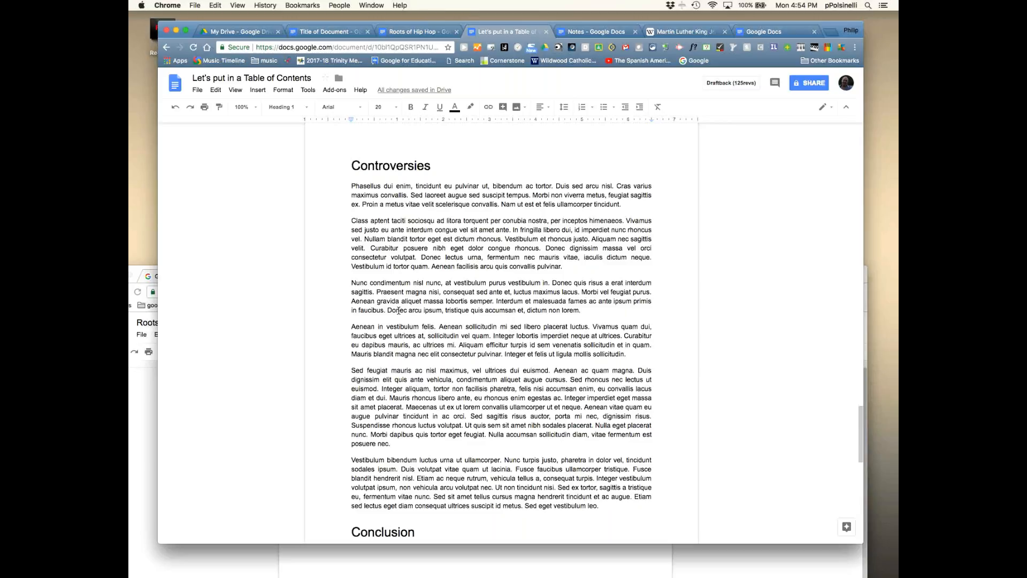
- Review the linked Introduction-to-Conclusion entries on page 1, leaving the paragraph style unchanged
scroll(452, 264, up, 20)
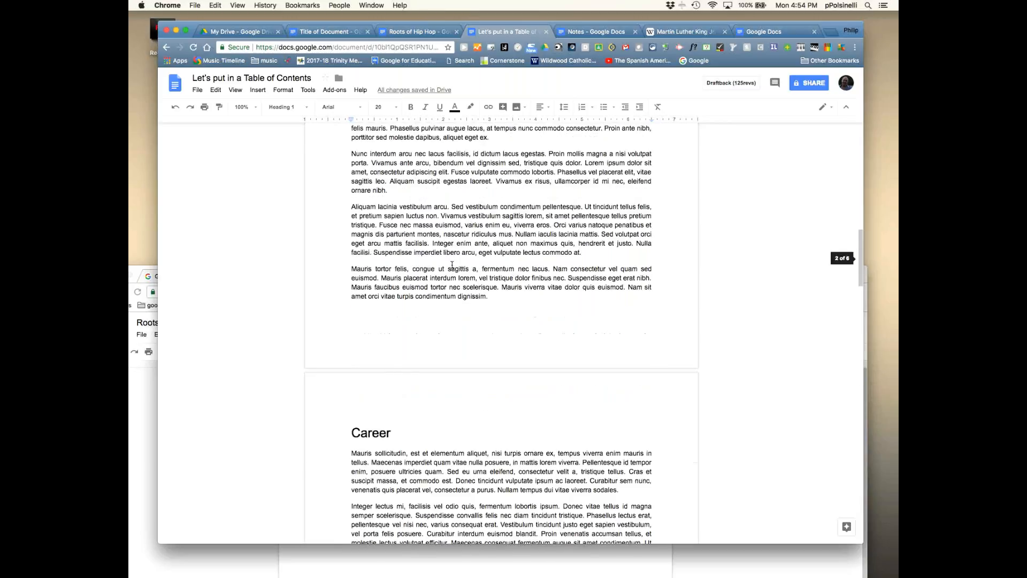
click(410, 319)
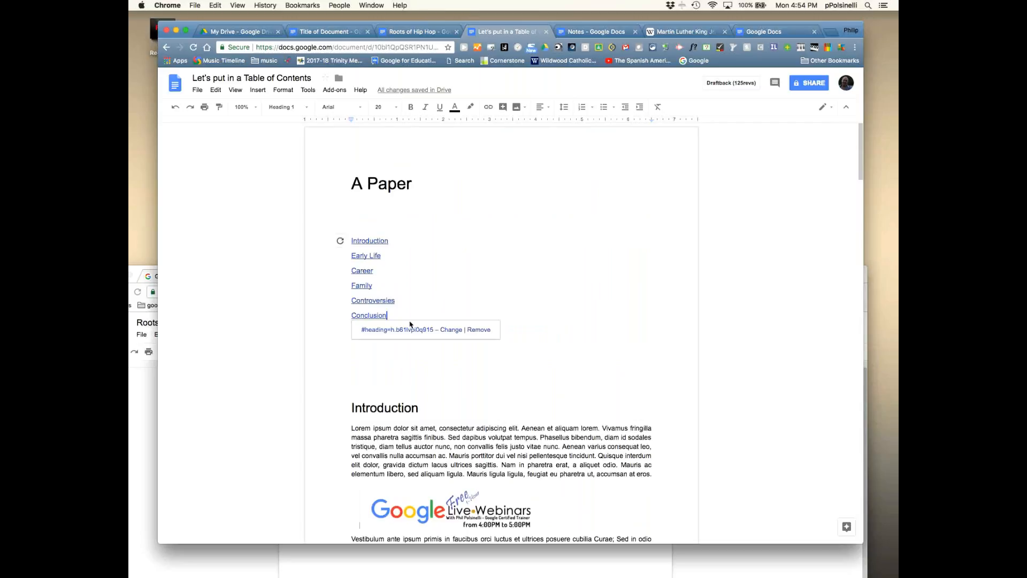
click(356, 377)
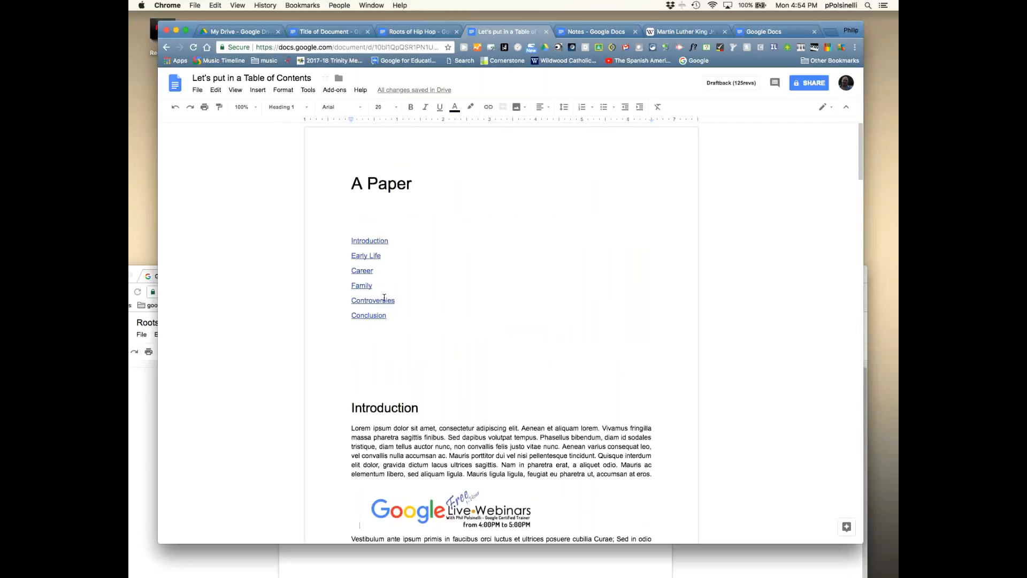
click(283, 107)
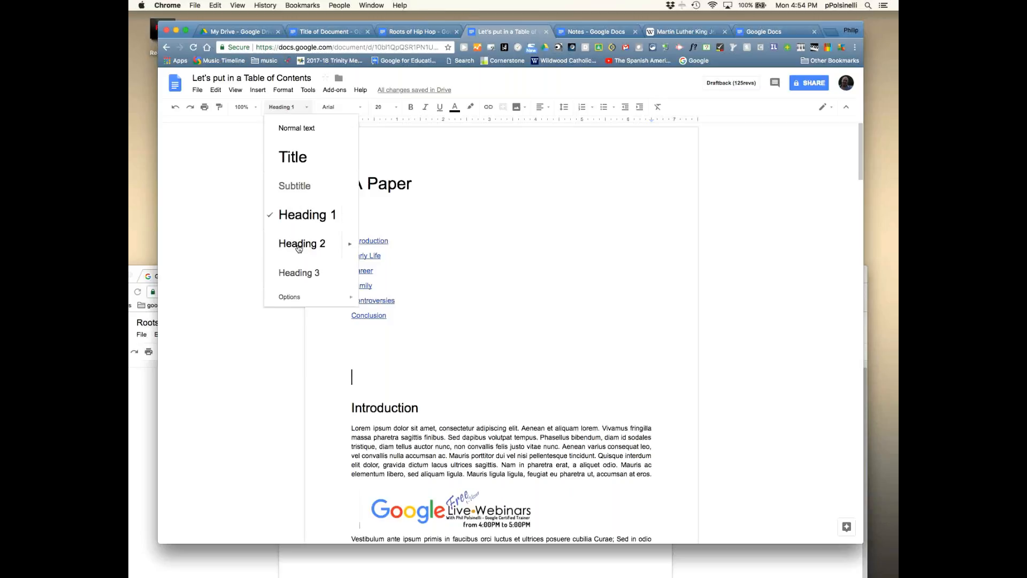
click(495, 277)
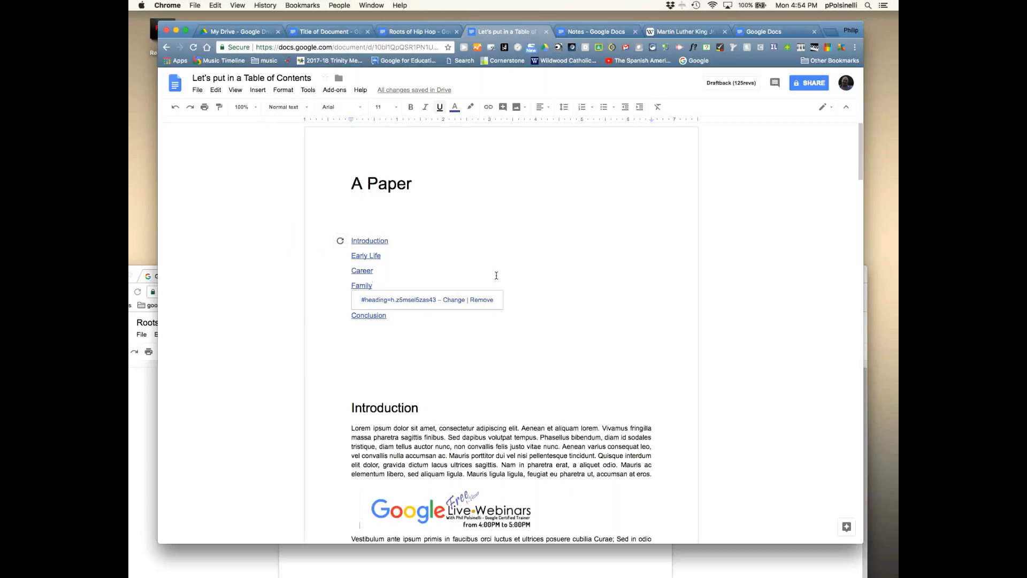
click(401, 313)
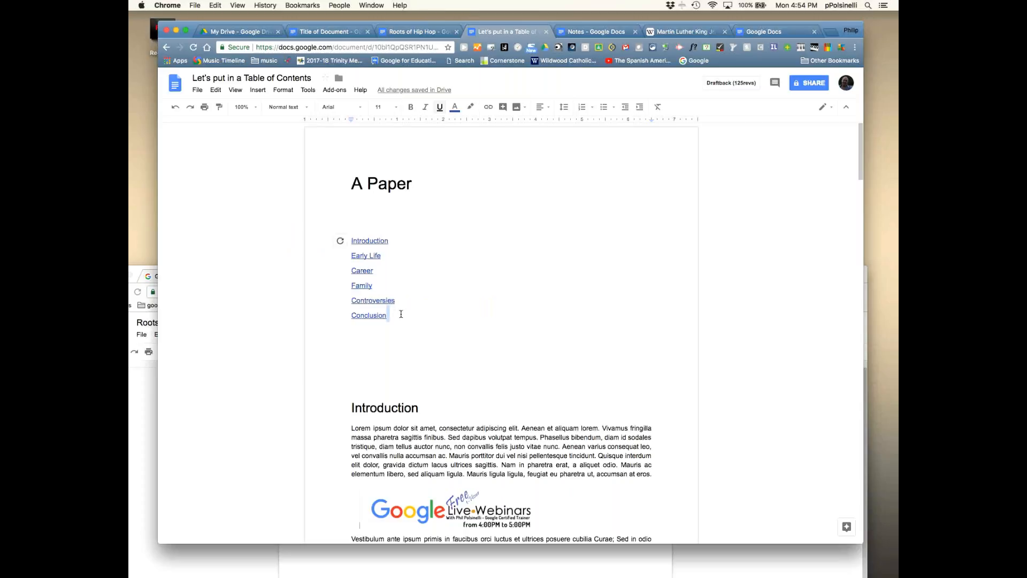
click(450, 390)
mouse_move(861, 151)
mouse_down()
mouse_move(861, 186)
mouse_move(861, 152)
mouse_up()
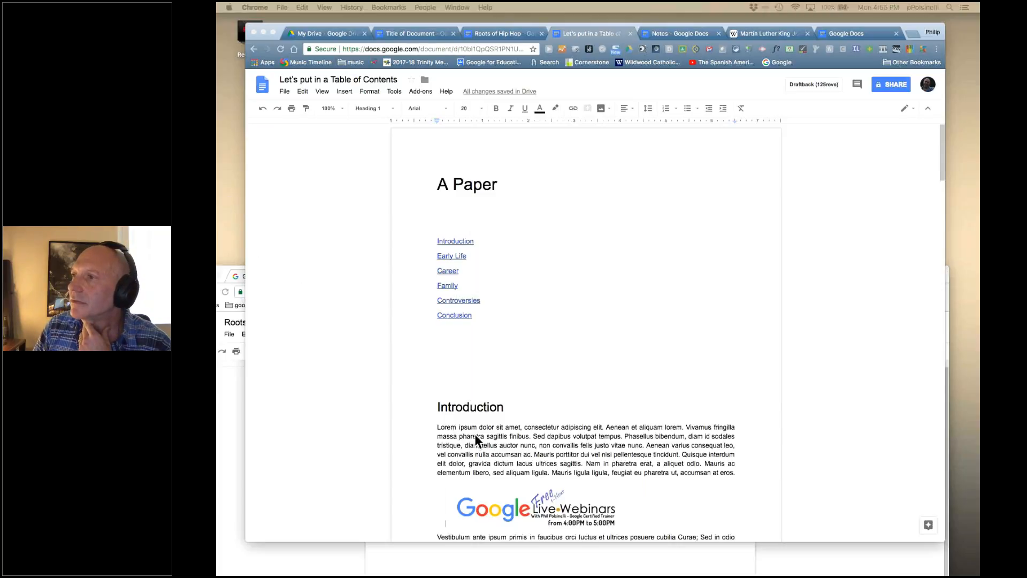
click(438, 405)
drag(438, 405, 511, 407)
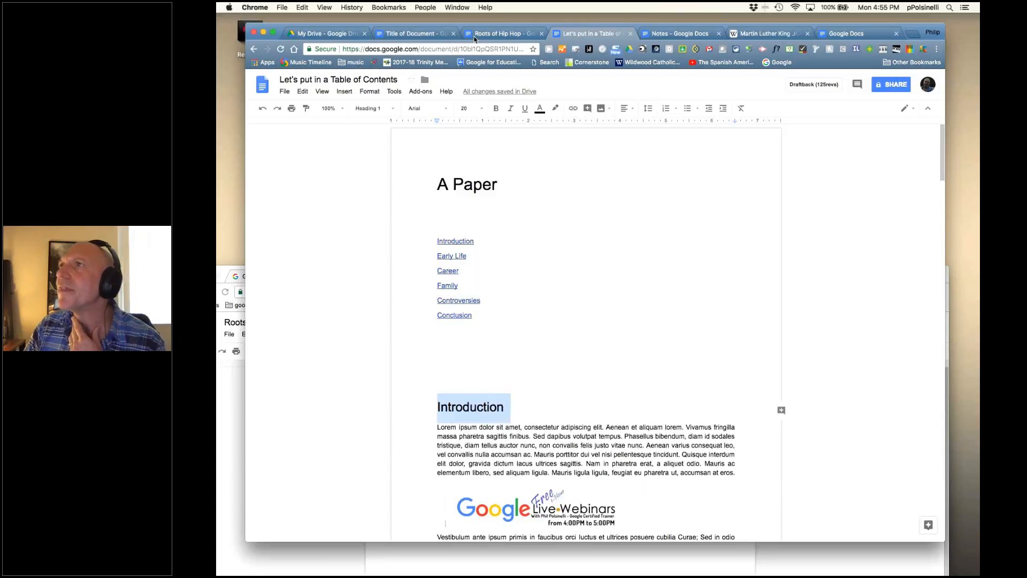
click(393, 109)
mouse_move(416, 299)
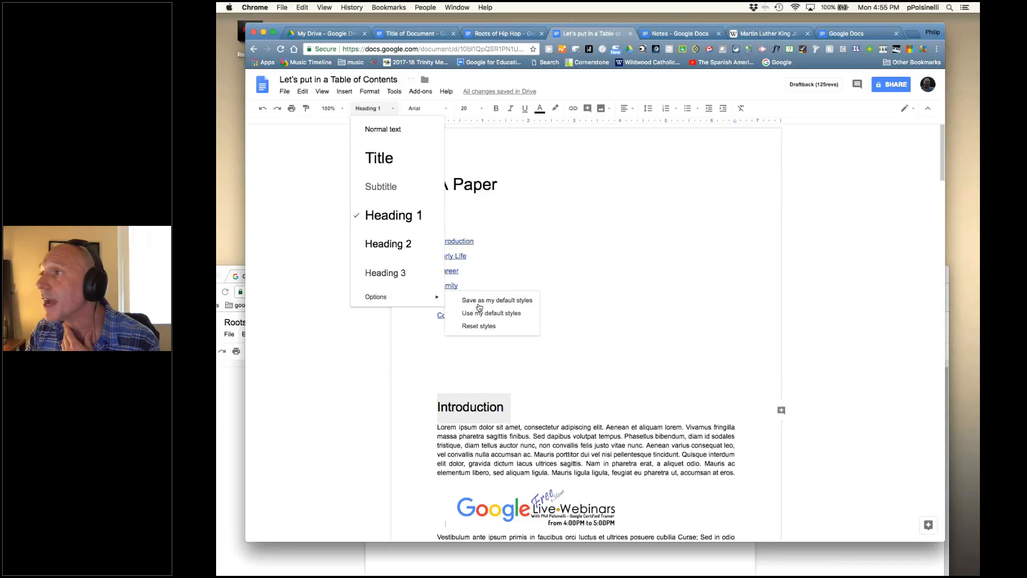
click(429, 348)
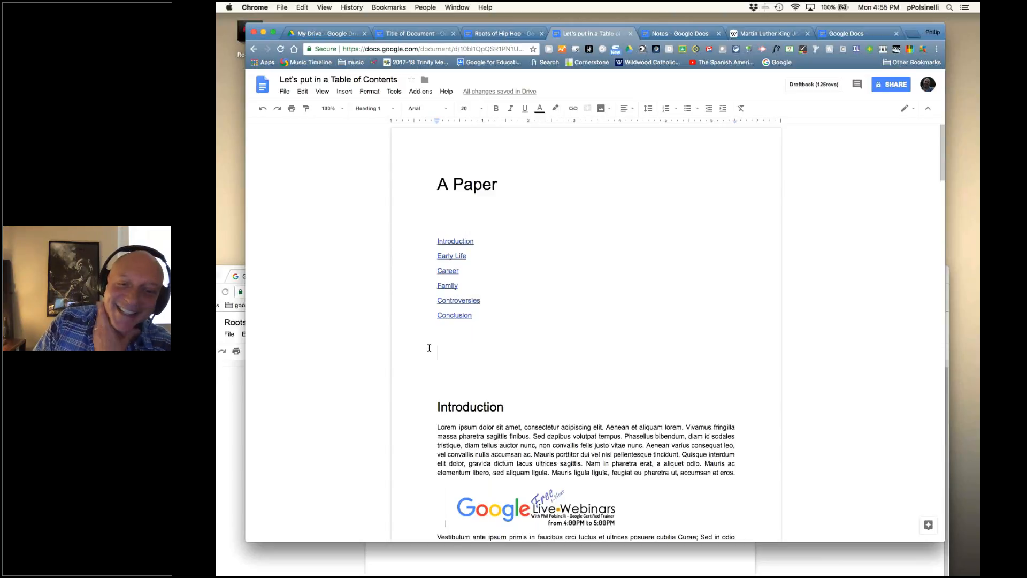
drag(429, 406, 514, 407)
click(514, 407)
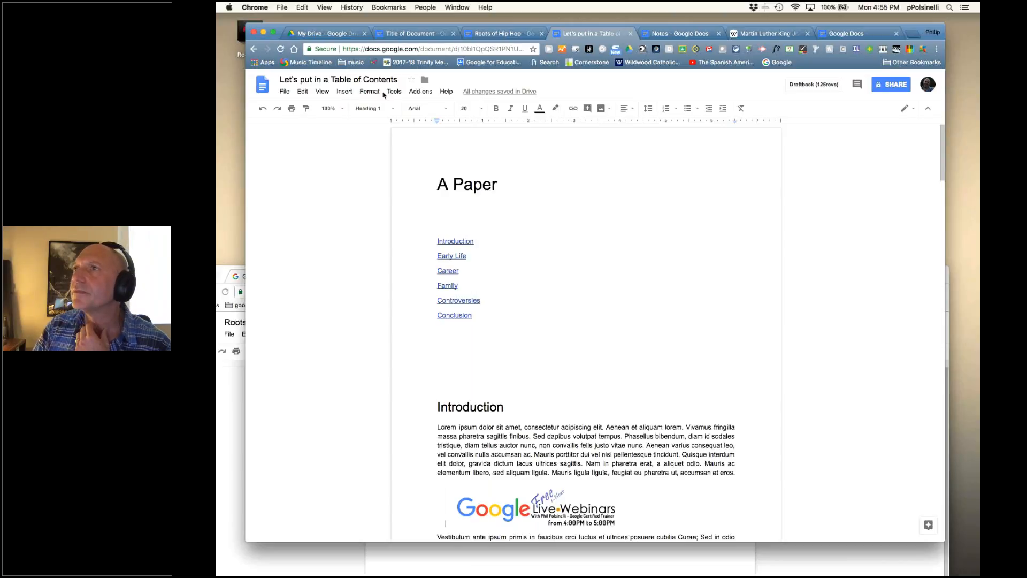
click(288, 93)
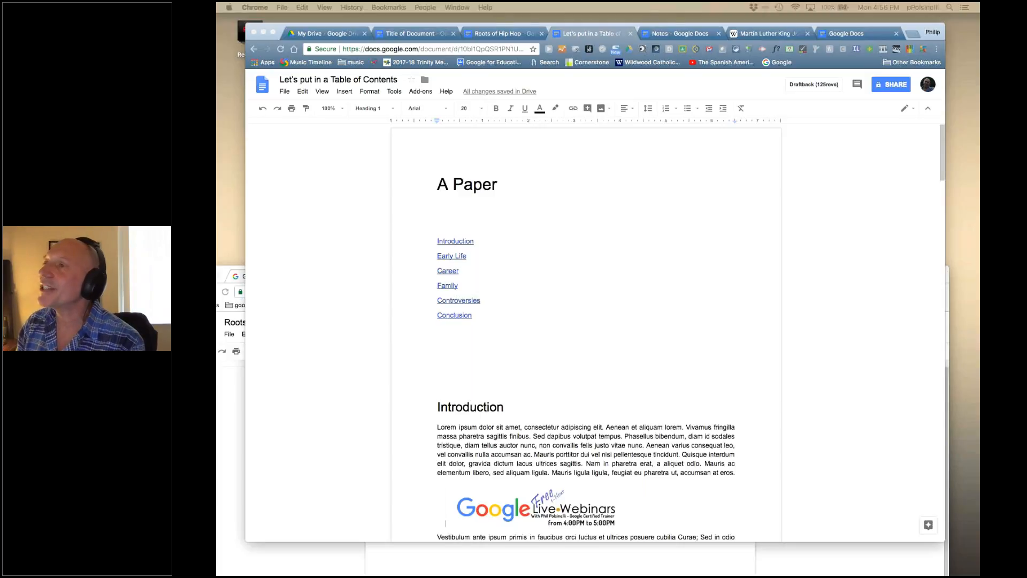
click(488, 353)
click(437, 407)
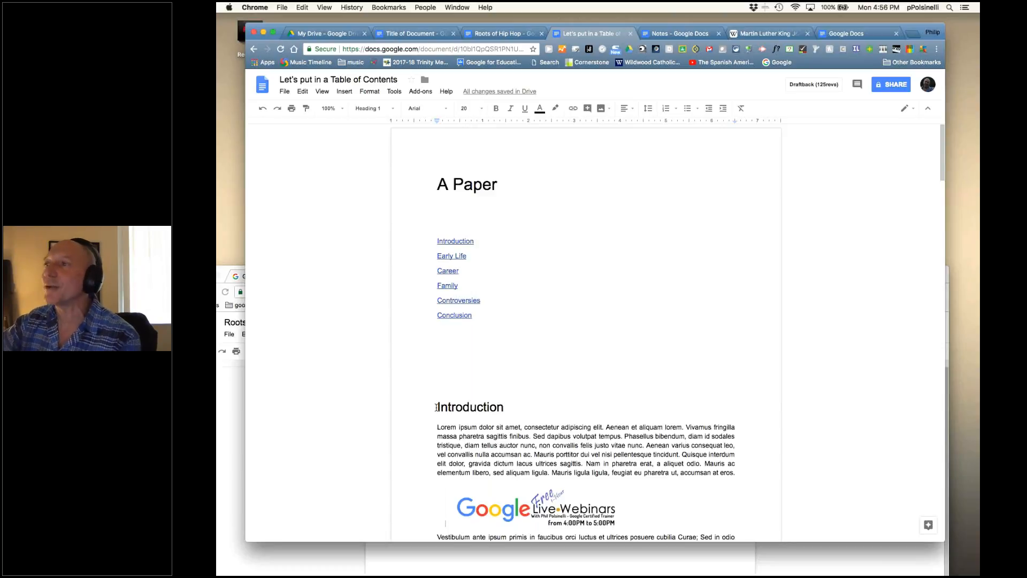
double_click(450, 365)
click(451, 365)
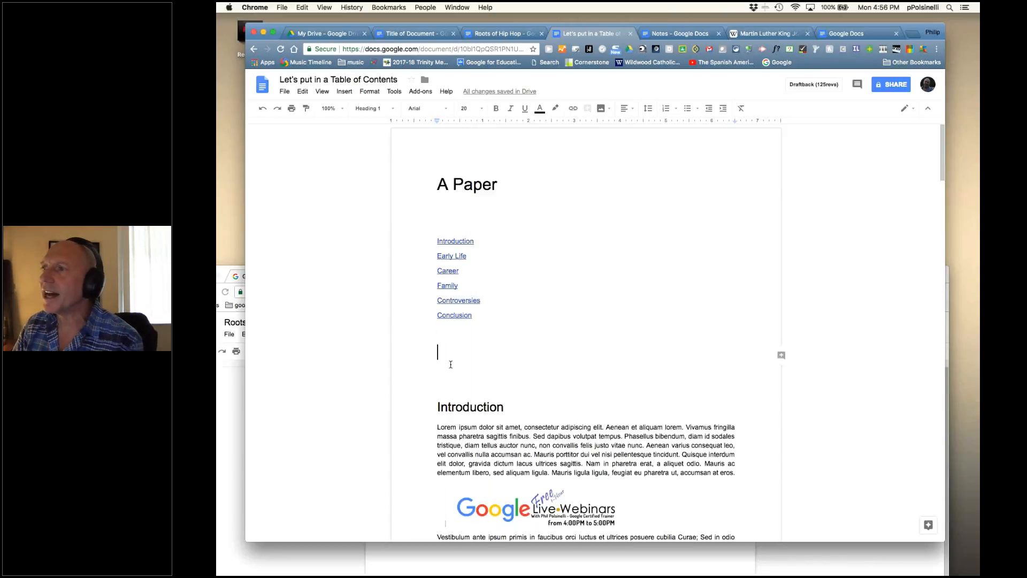
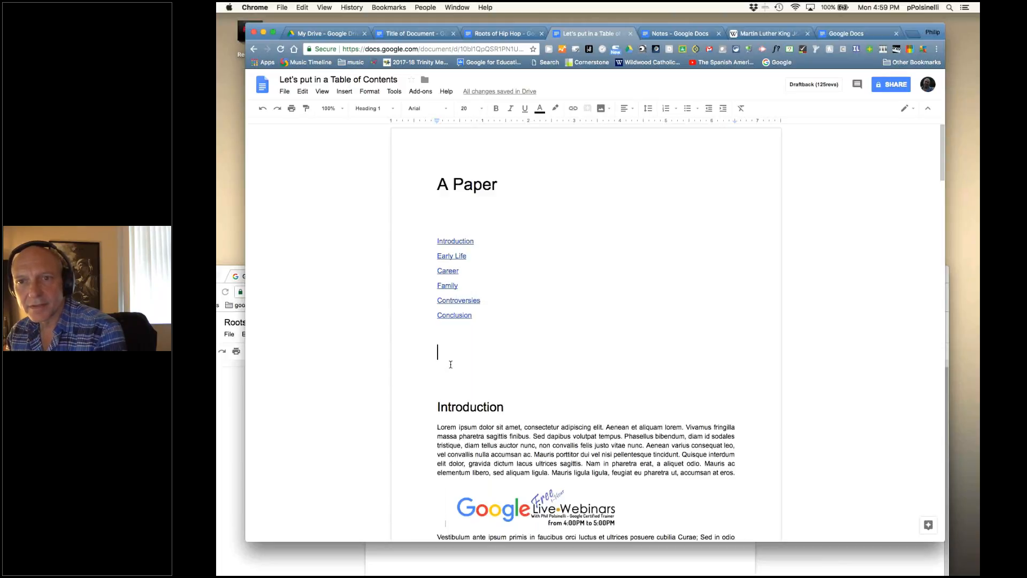
- Type the contact e-mail address on the blank line below the Conclusion entry
click(450, 362)
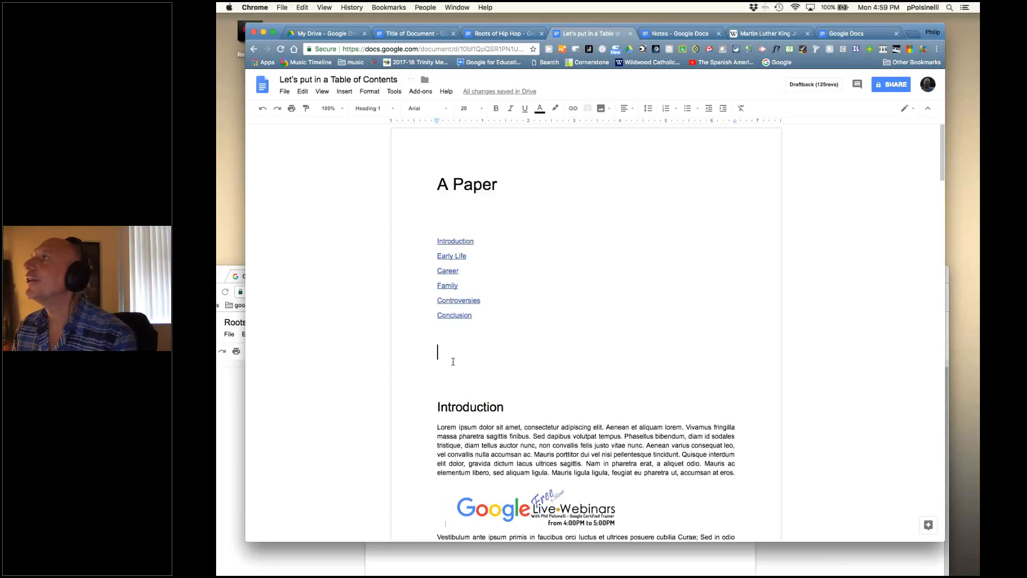
drag(912, 30, 888, 48)
drag(928, 276, 929, 332)
click(423, 234)
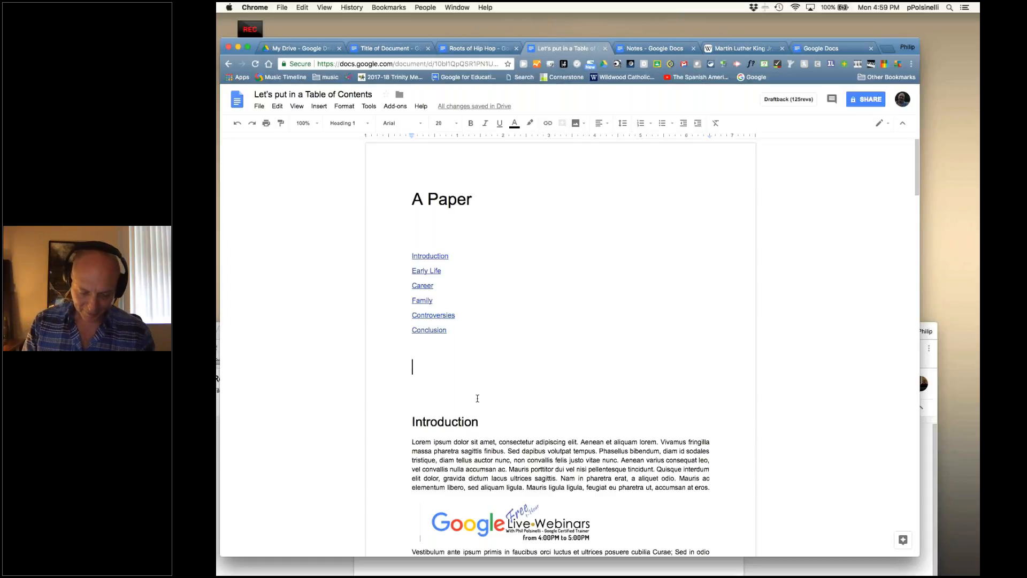
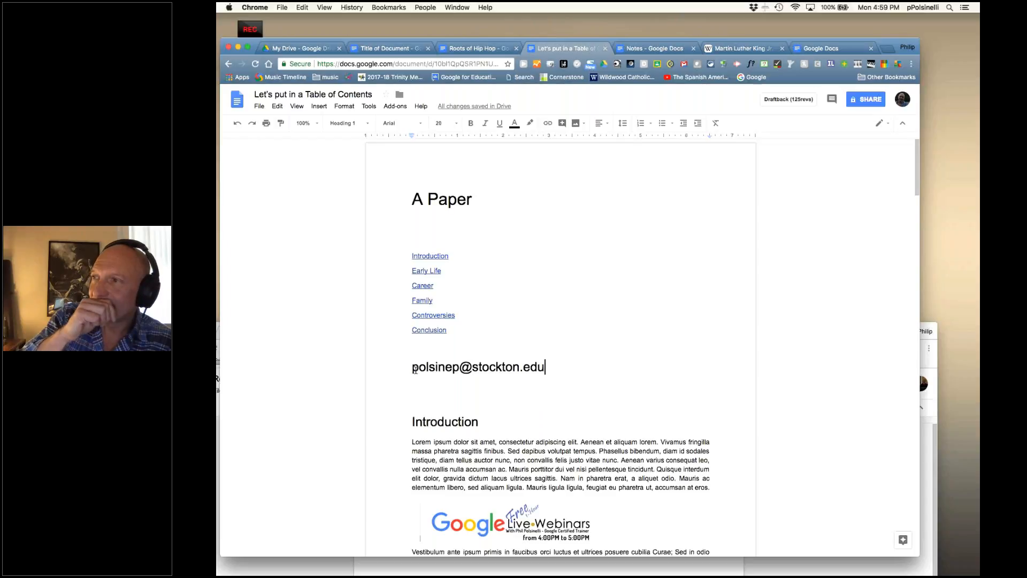
- Enlarge the e-mail address to 30-point type
drag(411, 369, 546, 368)
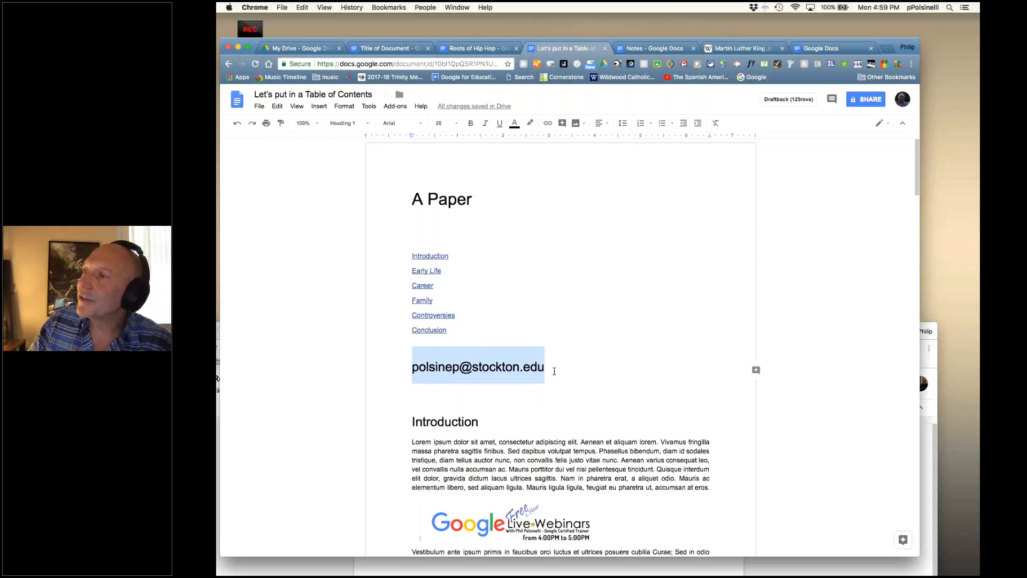
click(455, 124)
click(448, 244)
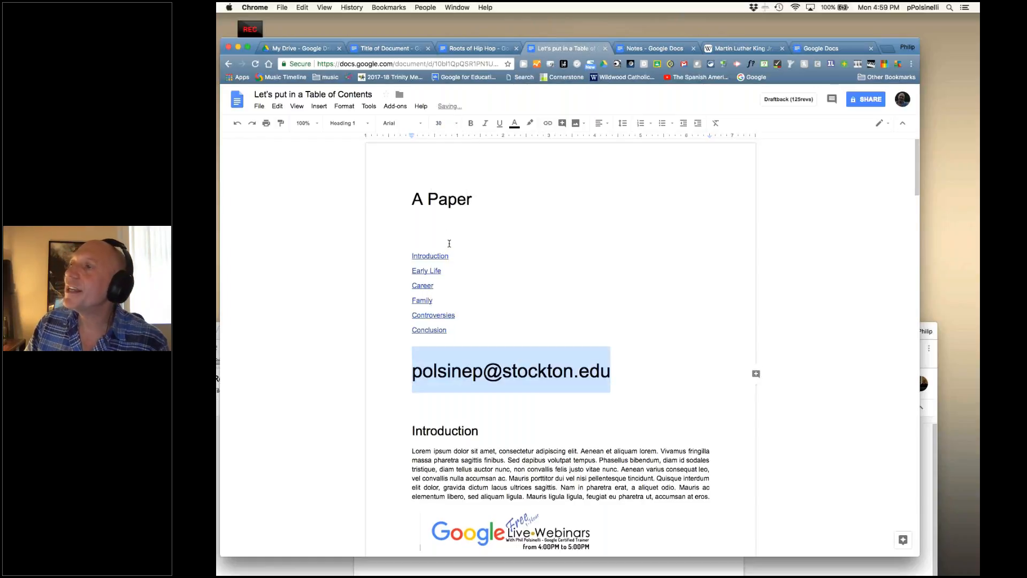
click(484, 374)
key(Home)
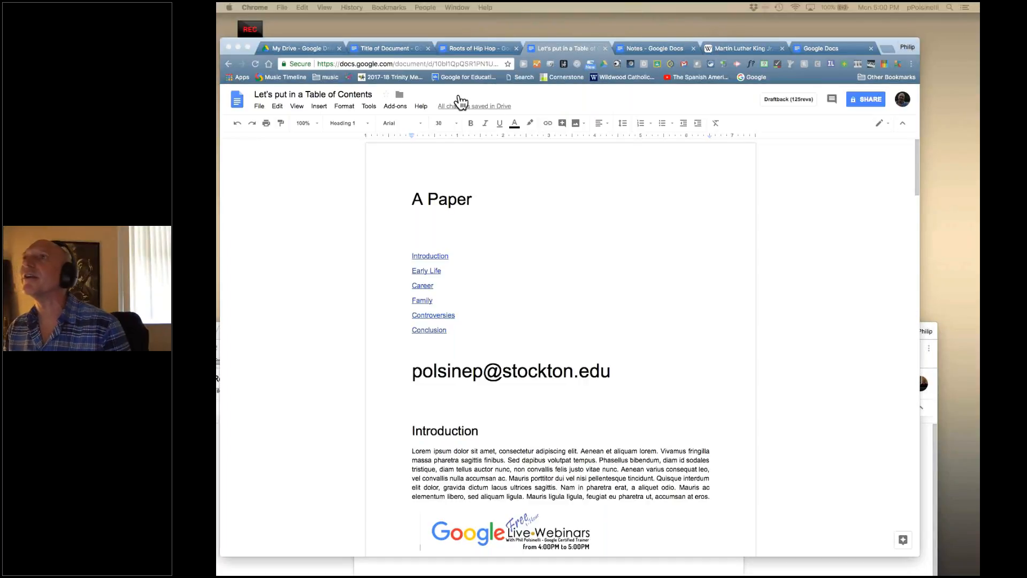
- Browse the My Drive files, then the Shared with me files
click(330, 52)
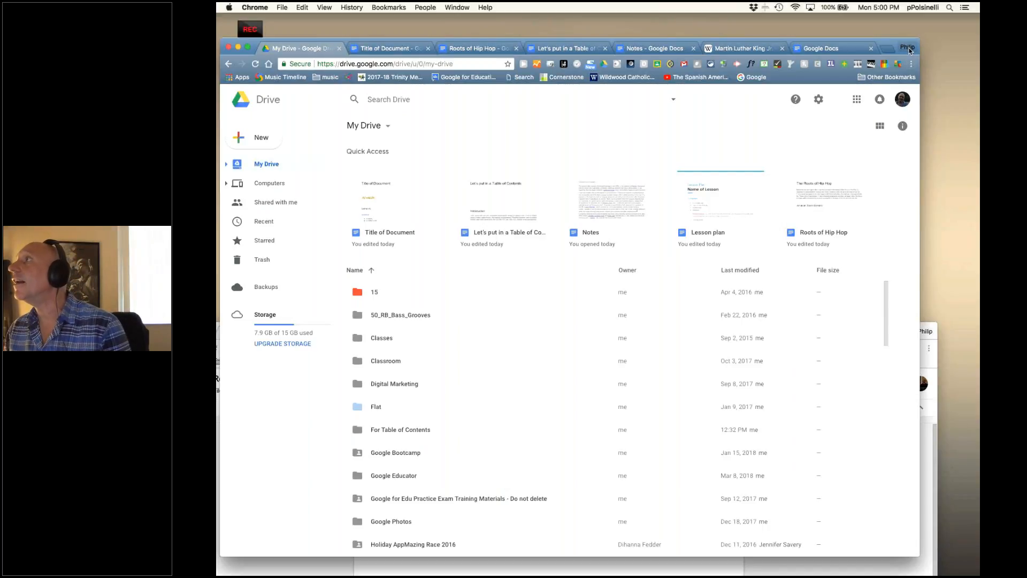
click(928, 329)
drag(927, 329, 947, 45)
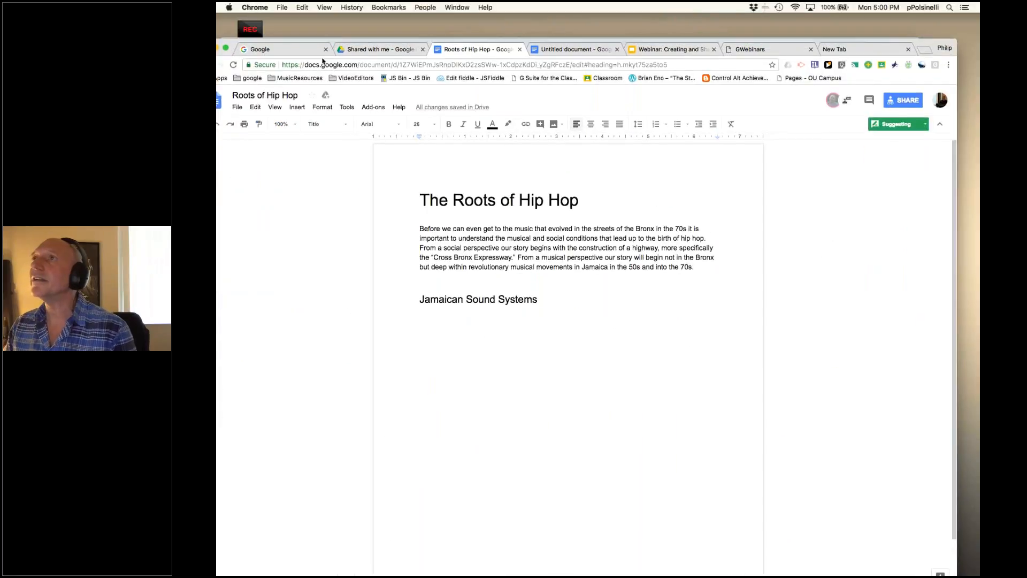
click(373, 50)
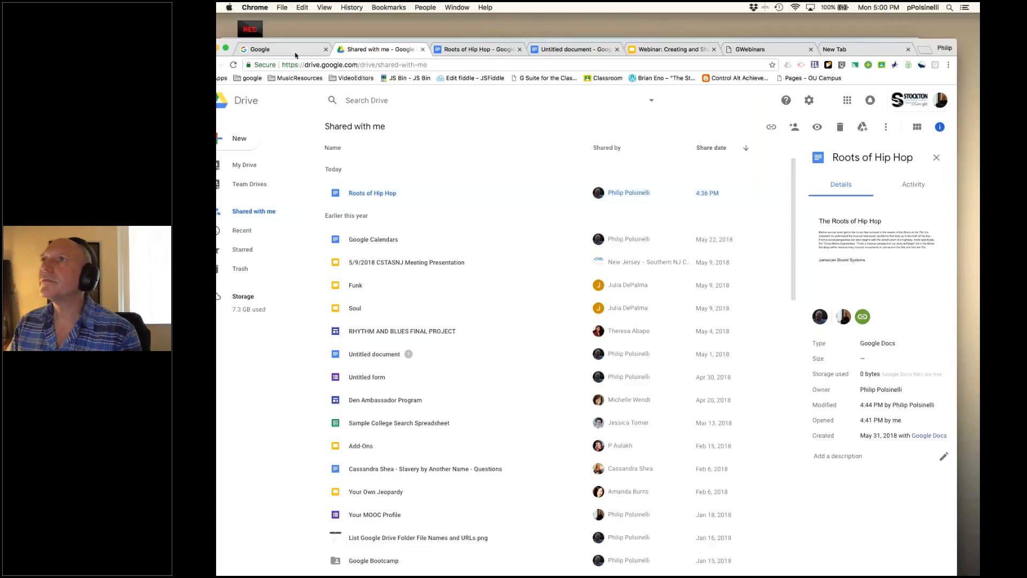
- Show the Recent files list and scroll through this year's documents
drag(604, 40, 661, 40)
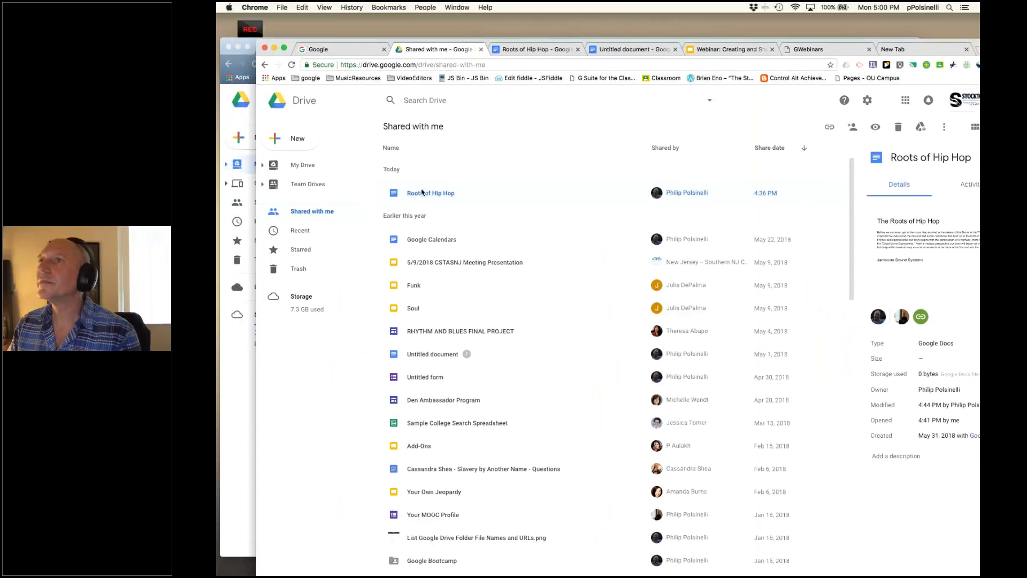
click(309, 233)
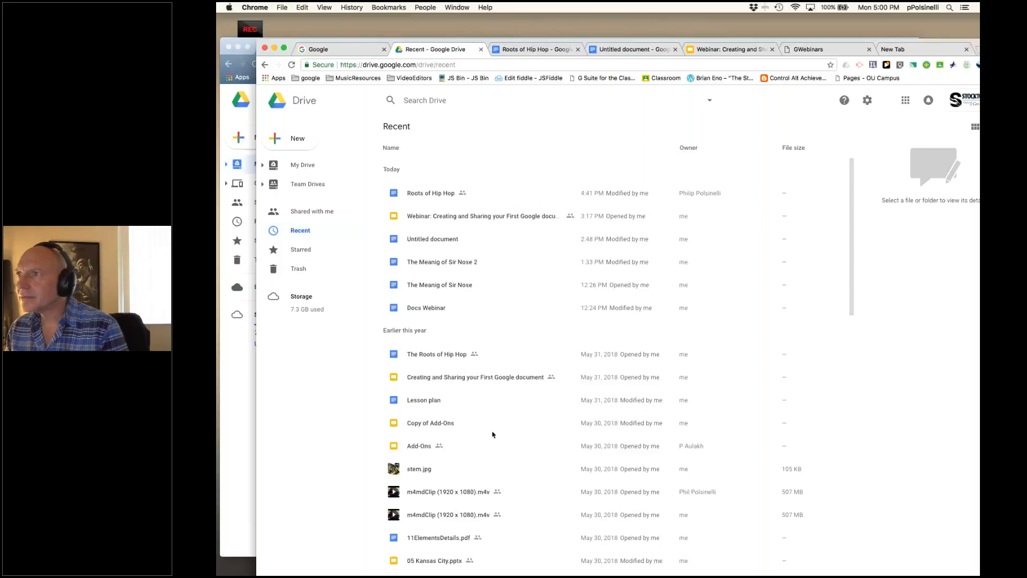
scroll(493, 435, down, 3)
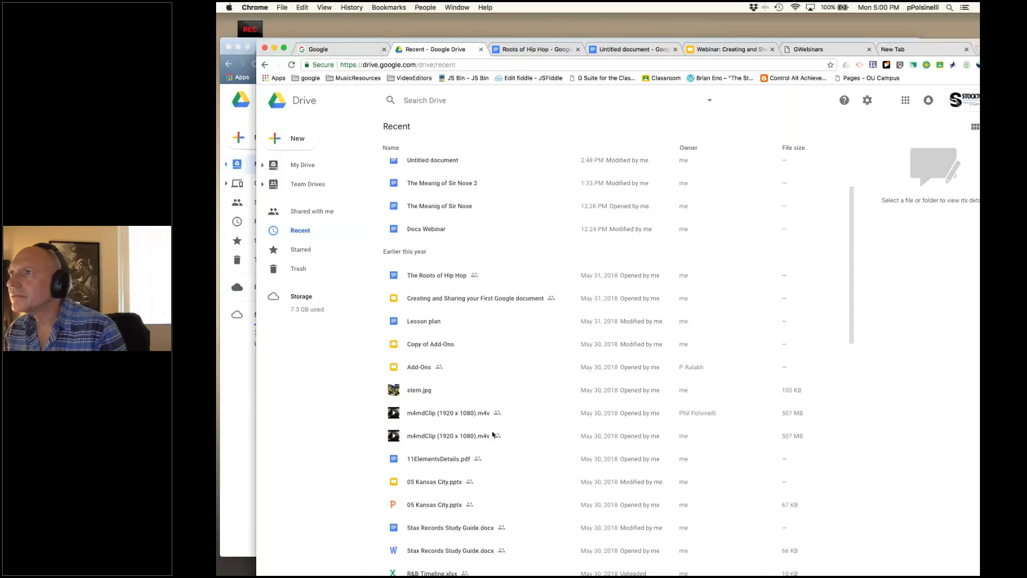
scroll(493, 435, up, 3)
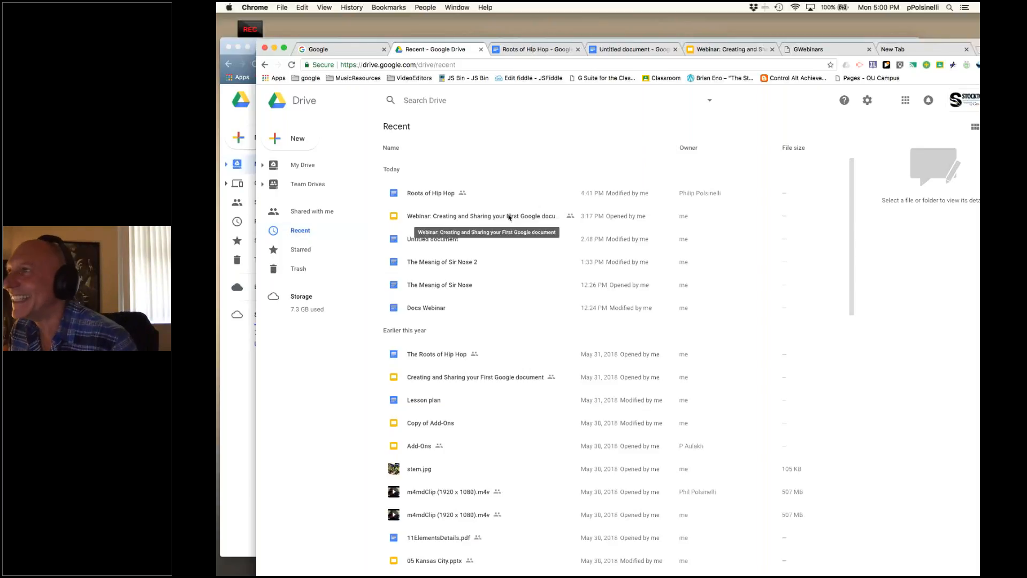
- Search Drive for 'drive', open Google DriveYour New Frontier, and select its web address
click(418, 106)
text(drive)
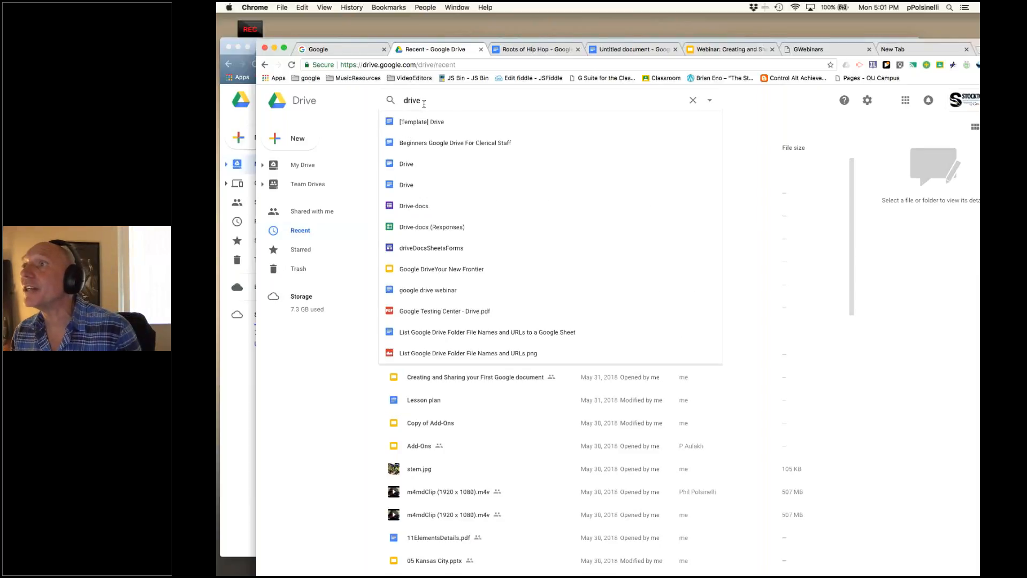
click(465, 268)
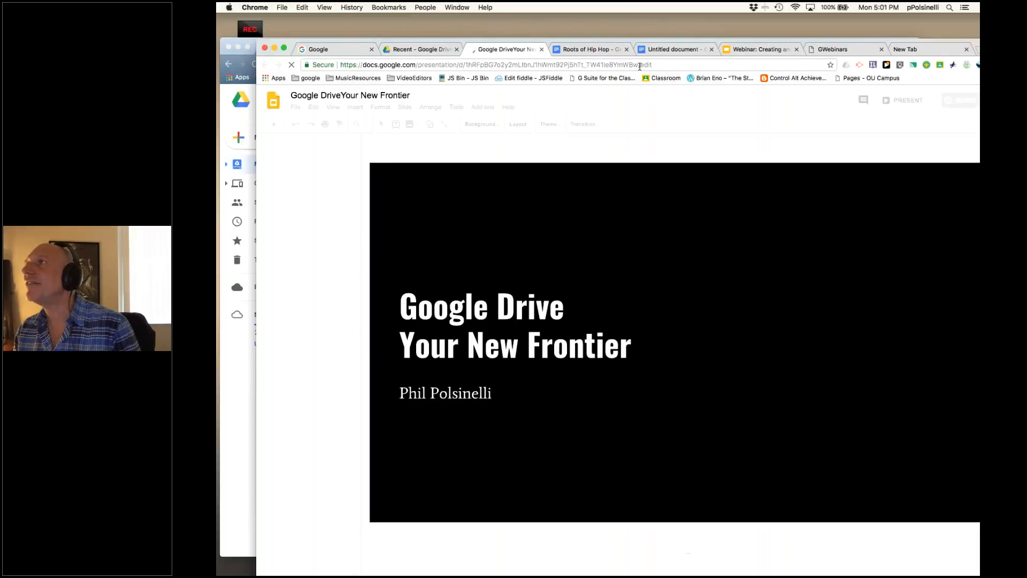
click(640, 67)
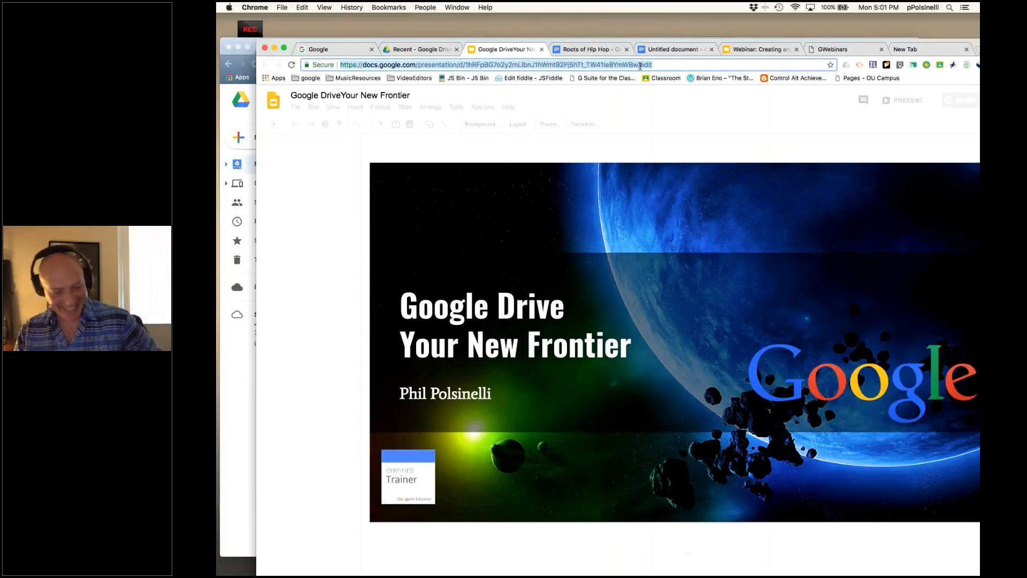